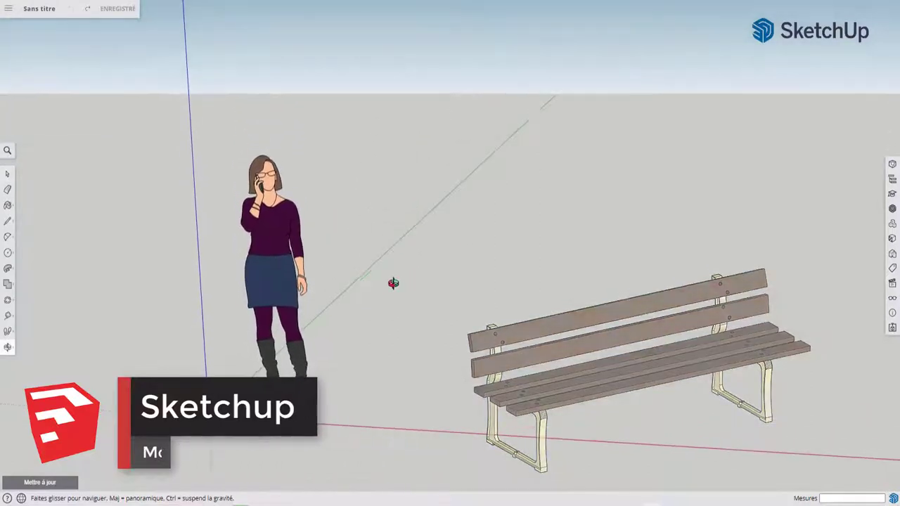
Delete the default person figure from the scene.
scroll(420, 225, down, 2)
scroll(419, 214, up, 2)
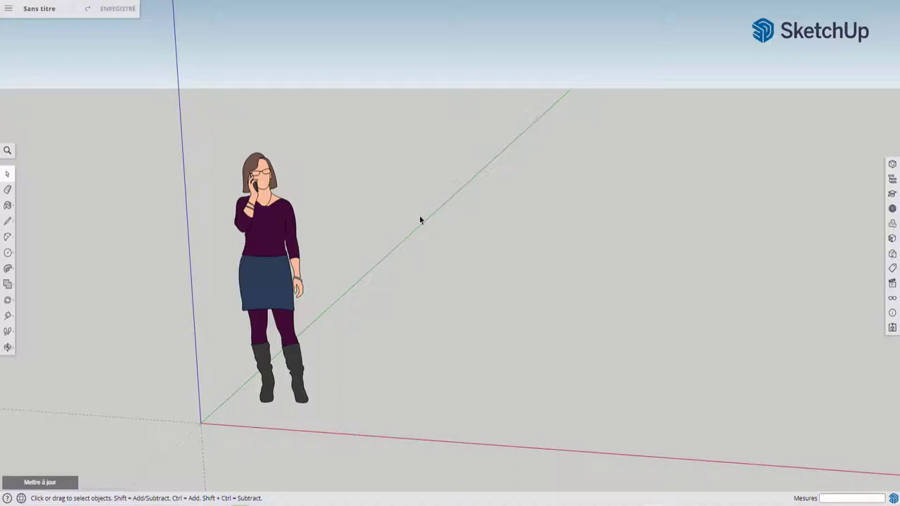
middle_drag(493, 385, 558, 370)
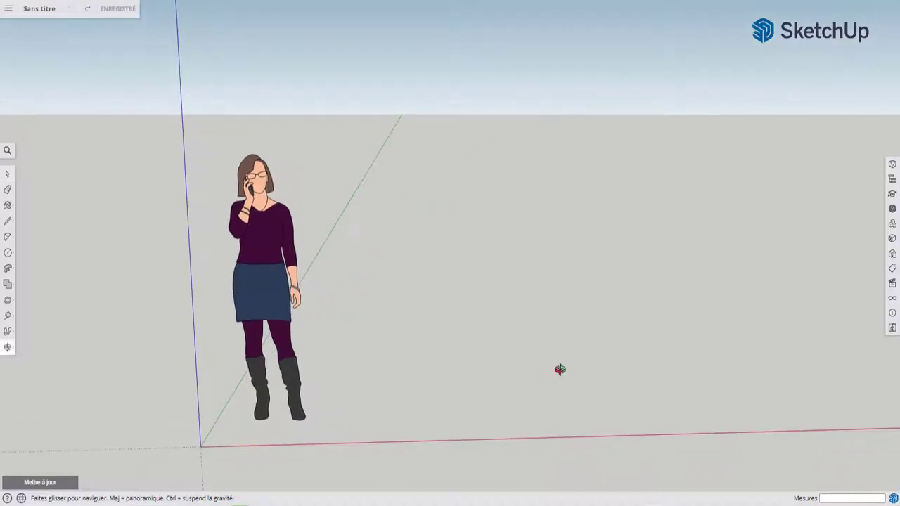
click(286, 273)
key(Delete)
drag(283, 266, 320, 335)
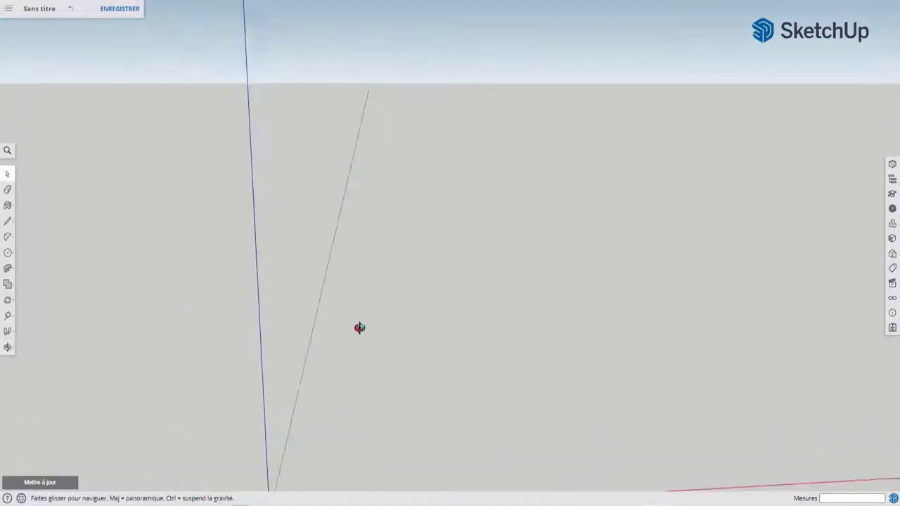
key(space)
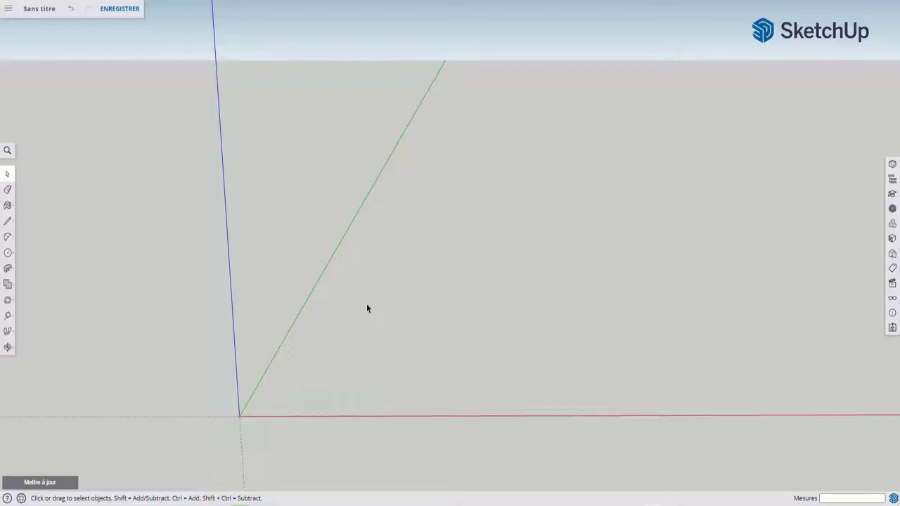
Draw a 3.32 × 6.13 m ground rectangle and extrude it 2.17 m into a box.
key(r)
click(385, 272)
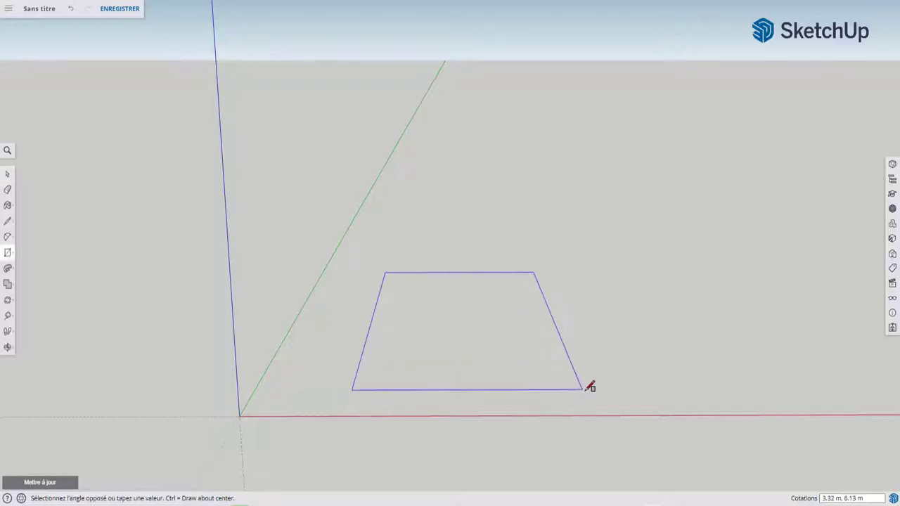
click(584, 389)
key(p)
click(462, 350)
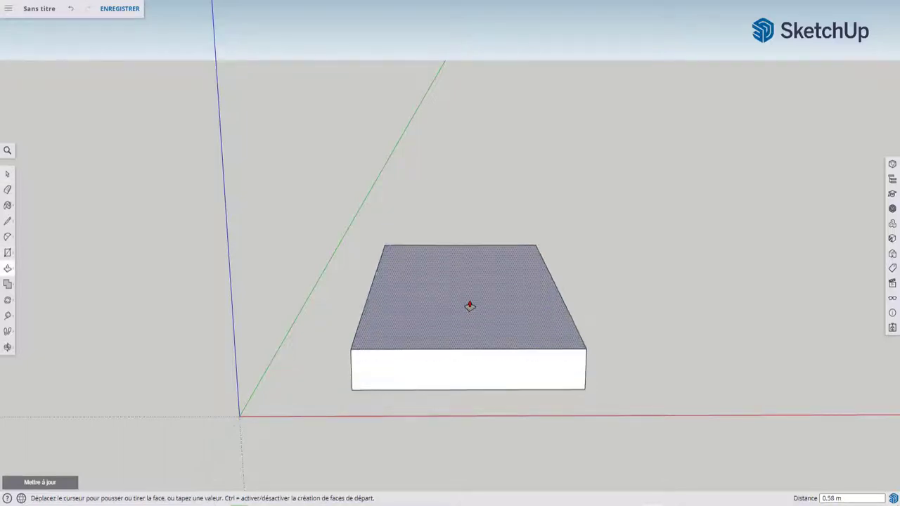
click(472, 213)
middle_drag(398, 260, 479, 247)
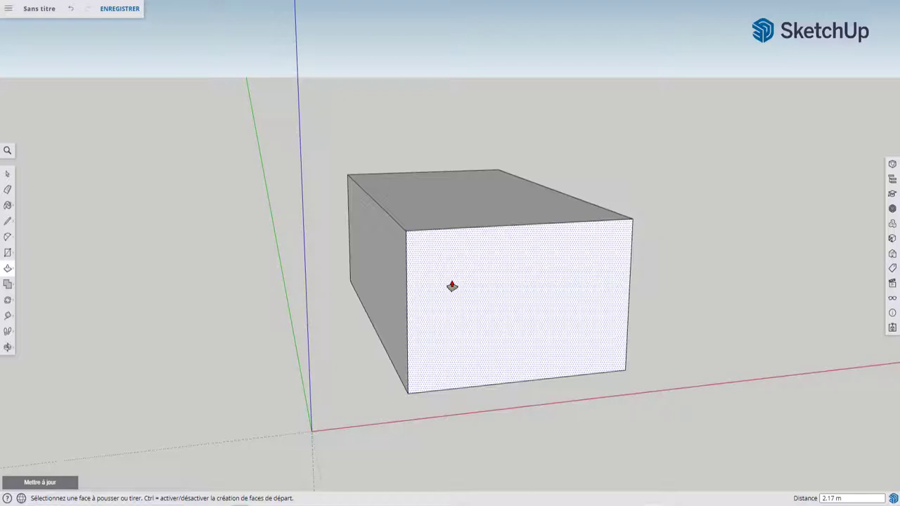
Place a vertical guide across the box's front face from its left edge.
key(t)
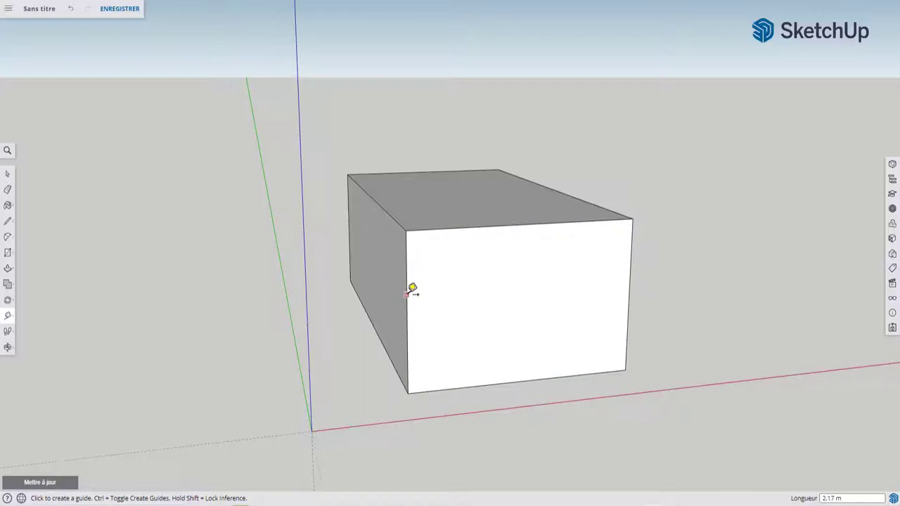
click(407, 294)
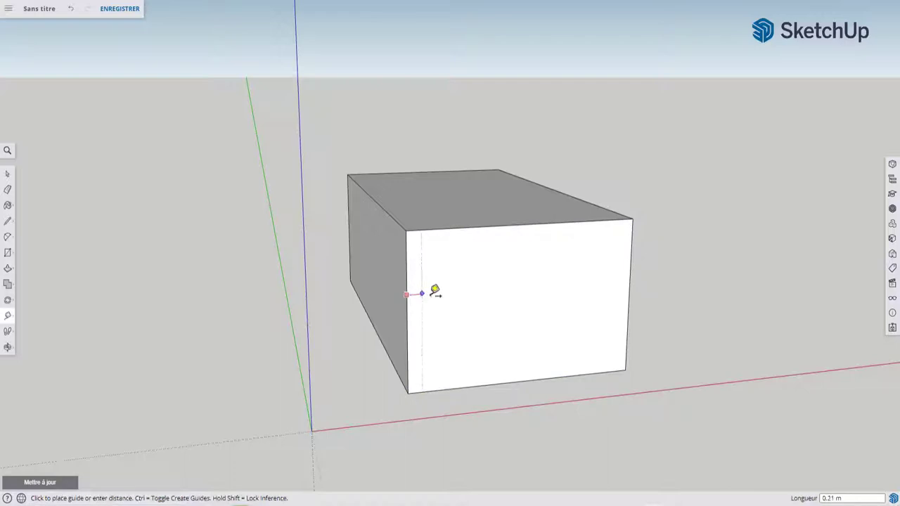
click(502, 287)
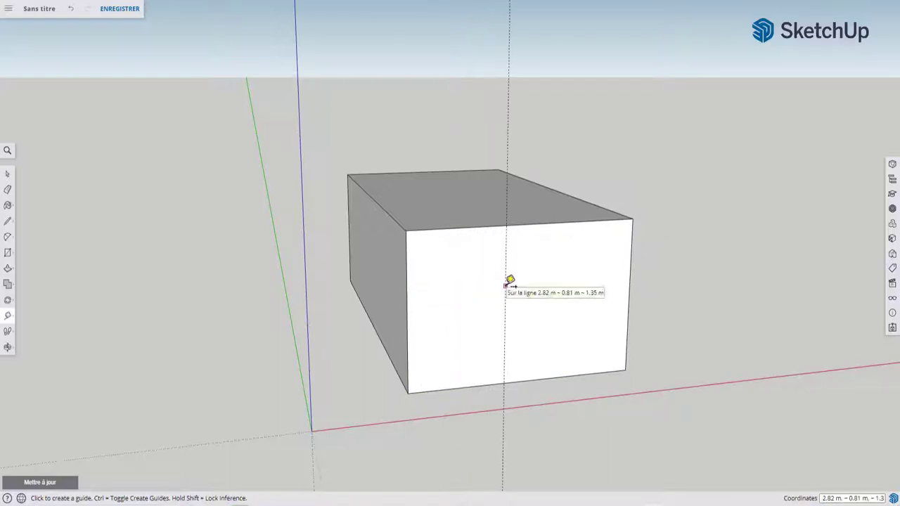
Set model length units to centimetres in 0.0cm format and turn off length snapping.
click(892, 298)
scroll(839, 270, down, 1)
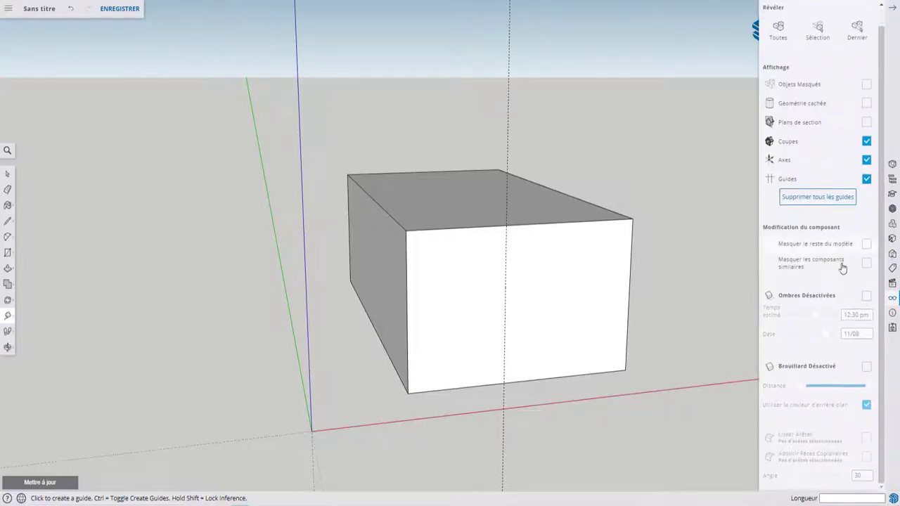
click(892, 283)
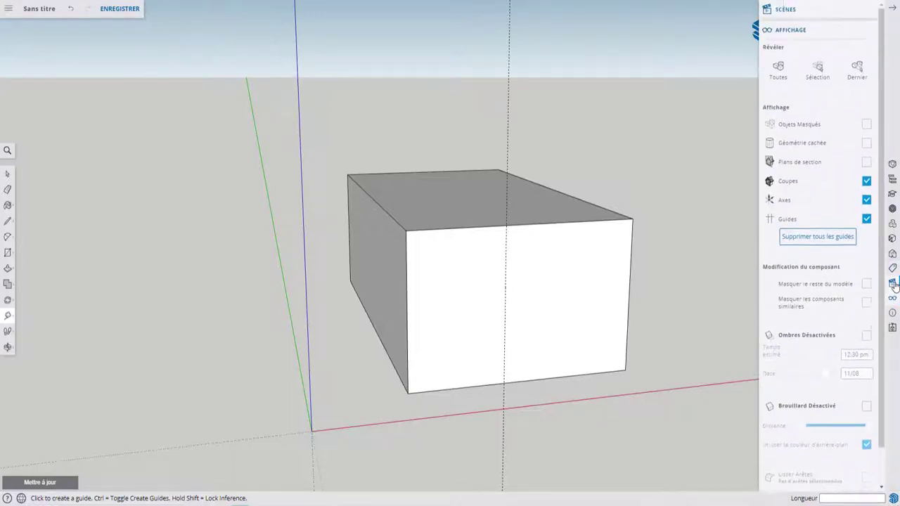
scroll(857, 301, down, 5)
scroll(858, 301, up, 5)
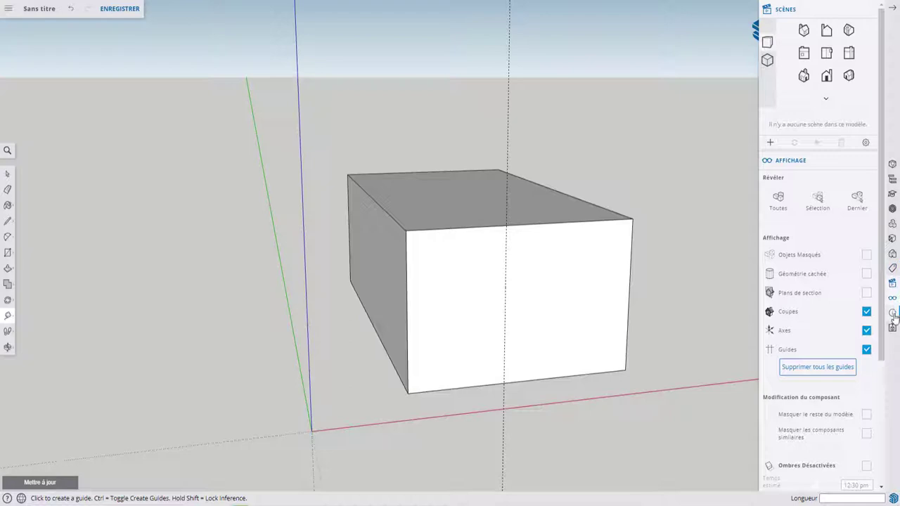
click(893, 269)
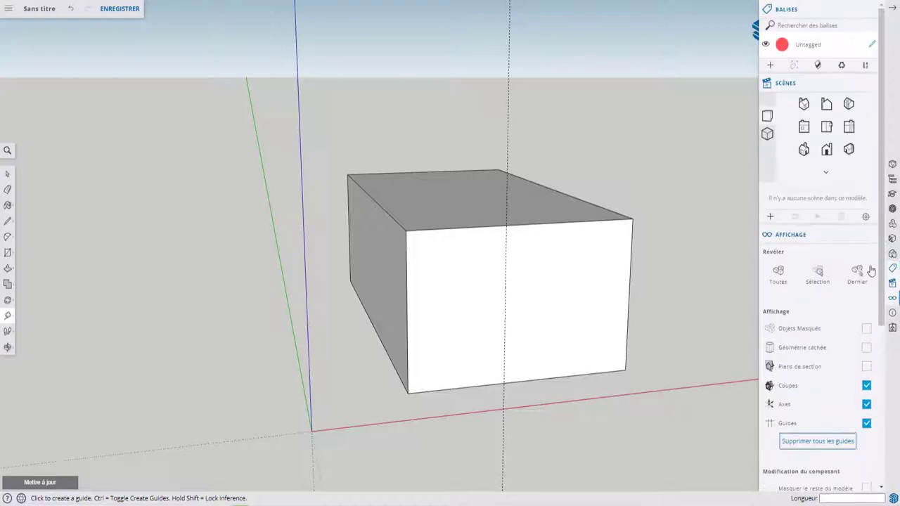
scroll(855, 253, down, 6)
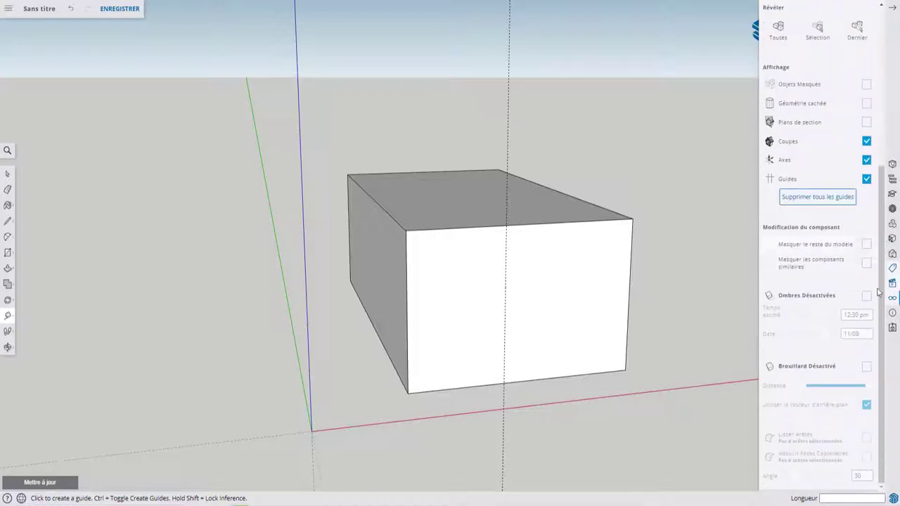
scroll(879, 309, down, 1)
scroll(842, 306, down, 6)
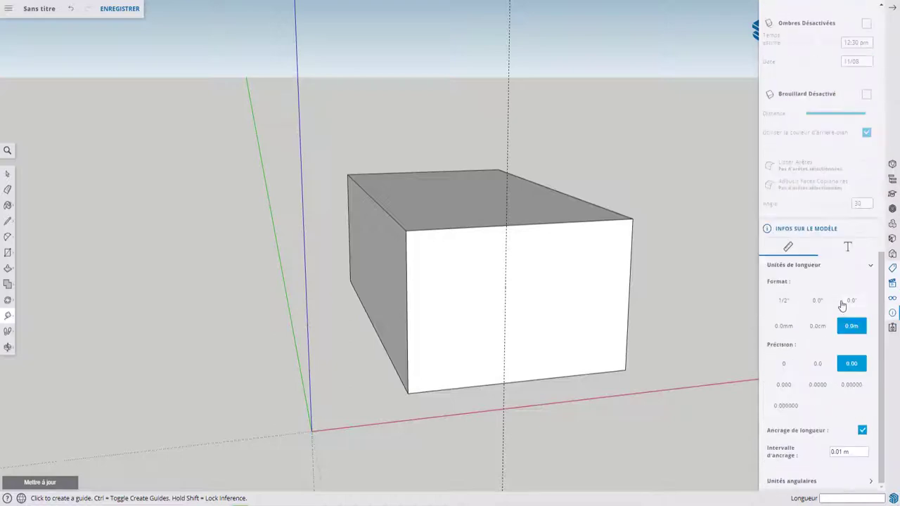
click(818, 328)
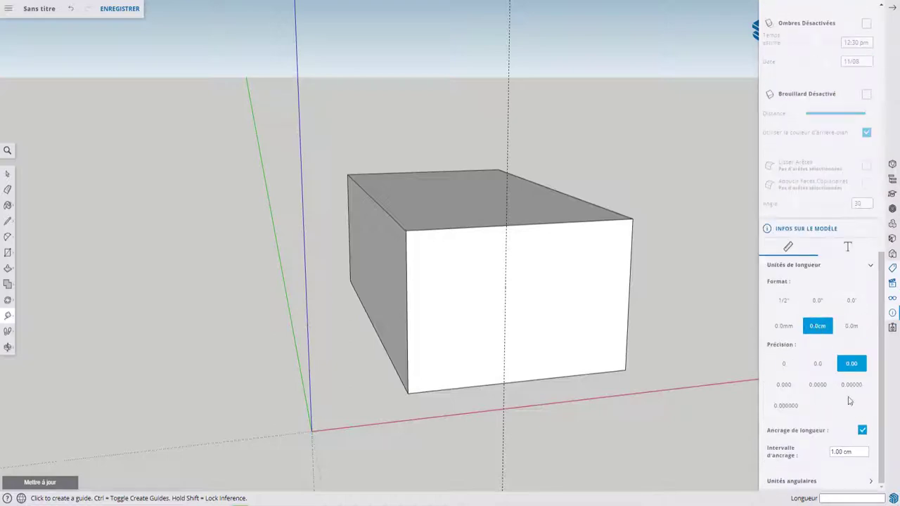
click(862, 431)
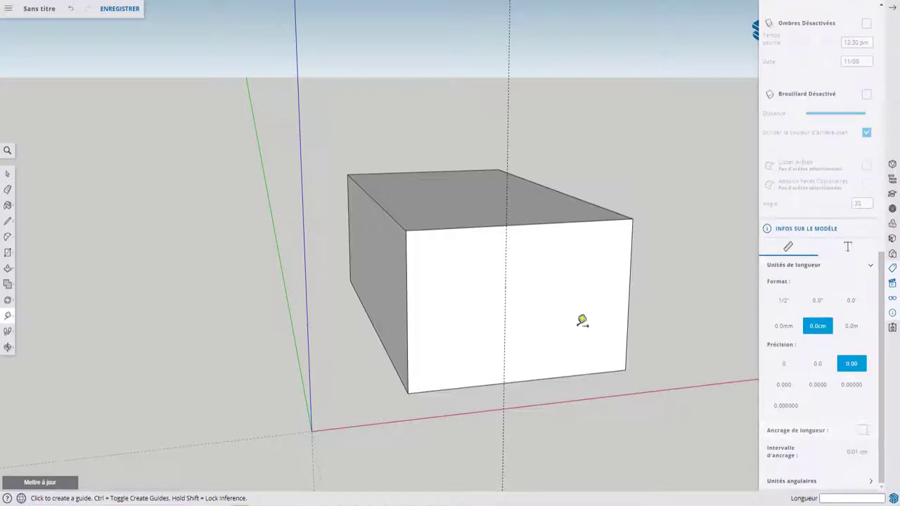
Place a guide 59 cm from the box's left edge and draw a line along it splitting the face.
click(407, 303)
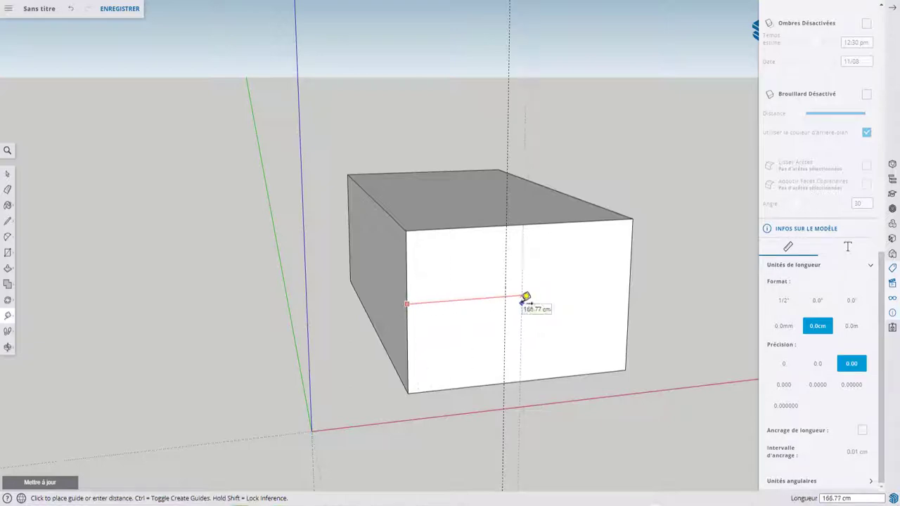
text(59)
key(Return)
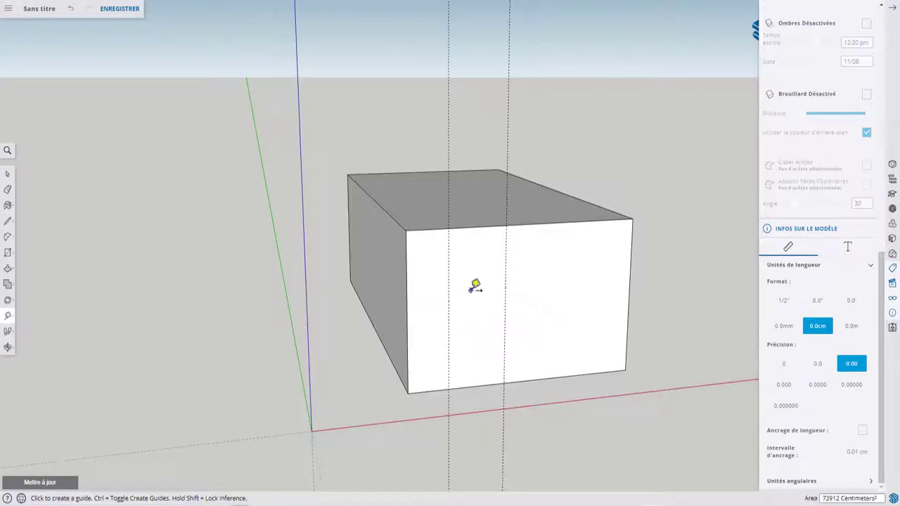
key(l)
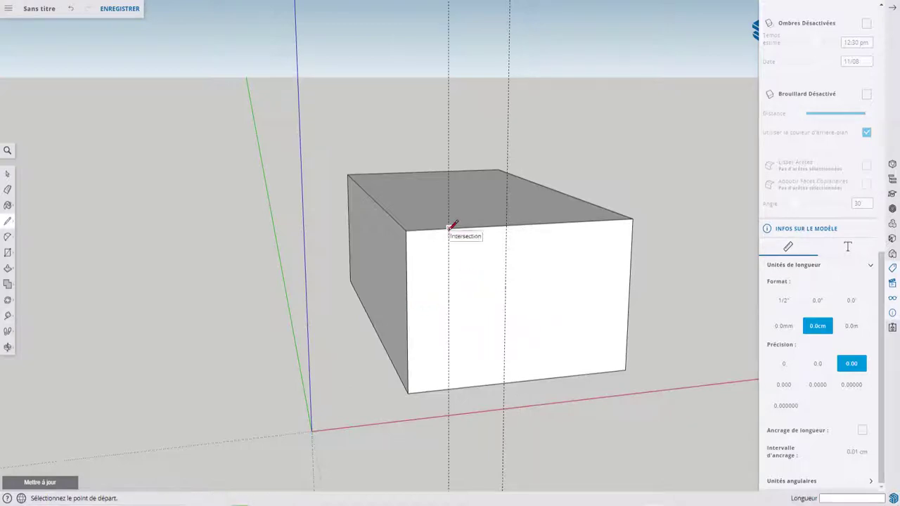
click(449, 229)
click(449, 385)
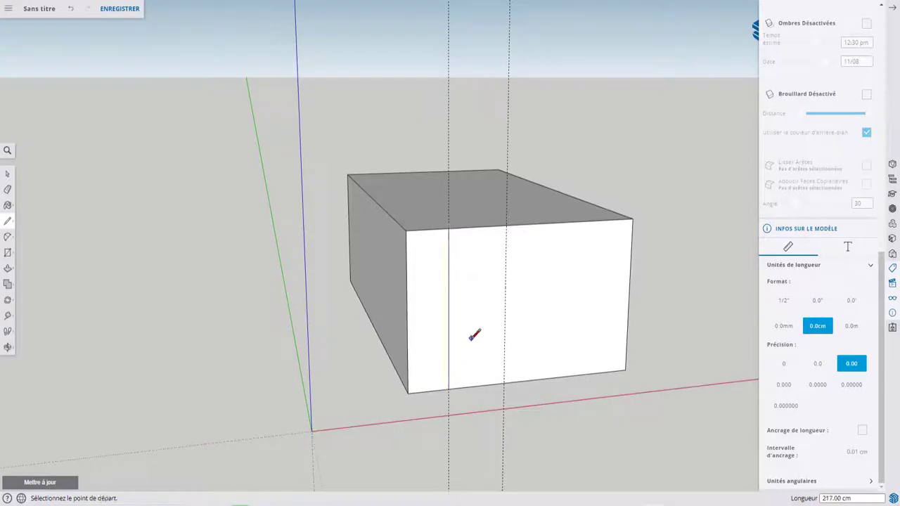
mouse_move(483, 309)
middle_down()
mouse_move(383, 319)
mouse_move(317, 357)
middle_up()
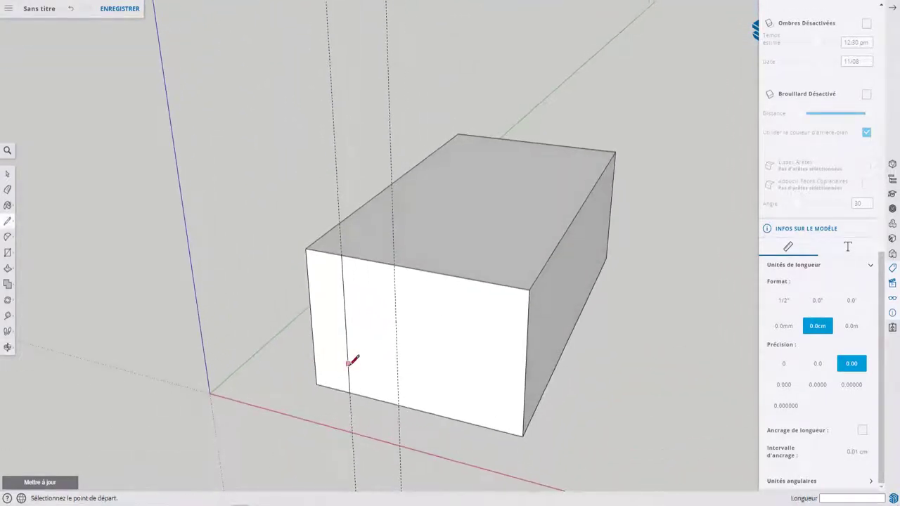
Push the larger section back 613 cm until it disappears, leaving a thin slab.
key(p)
click(406, 365)
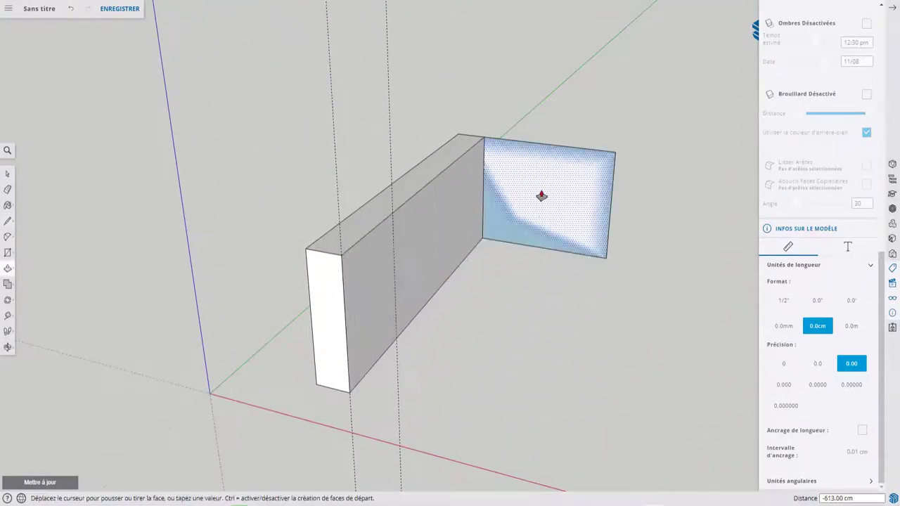
click(613, 159)
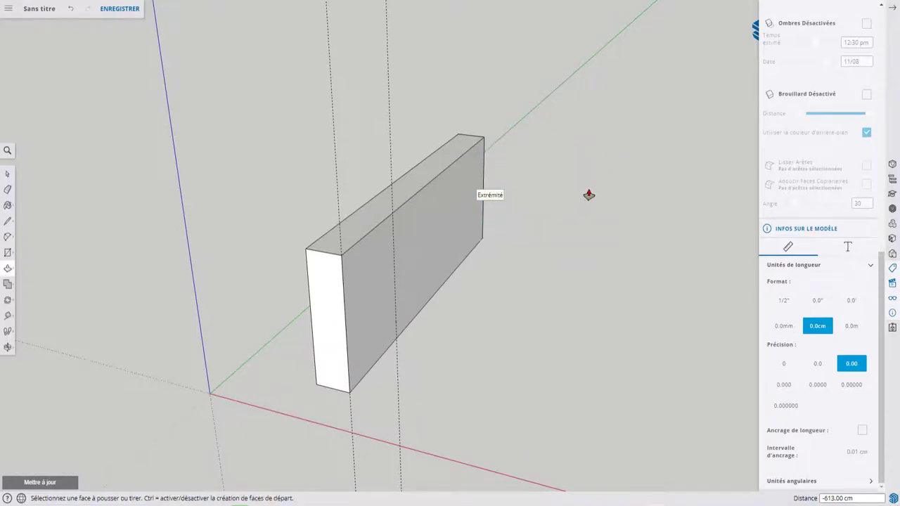
mouse_move(588, 194)
middle_down()
mouse_move(614, 279)
mouse_move(532, 282)
middle_up()
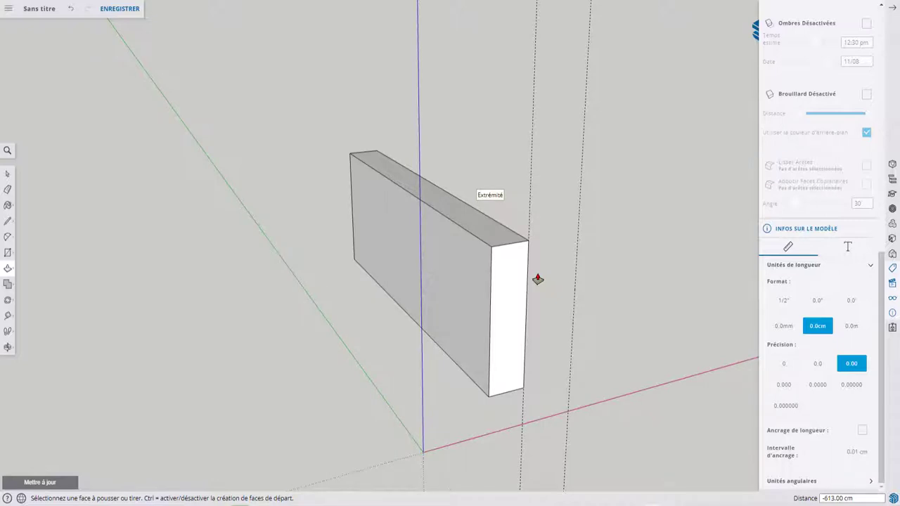
mouse_move(488, 381)
middle_down()
mouse_move(563, 386)
mouse_move(566, 363)
middle_up()
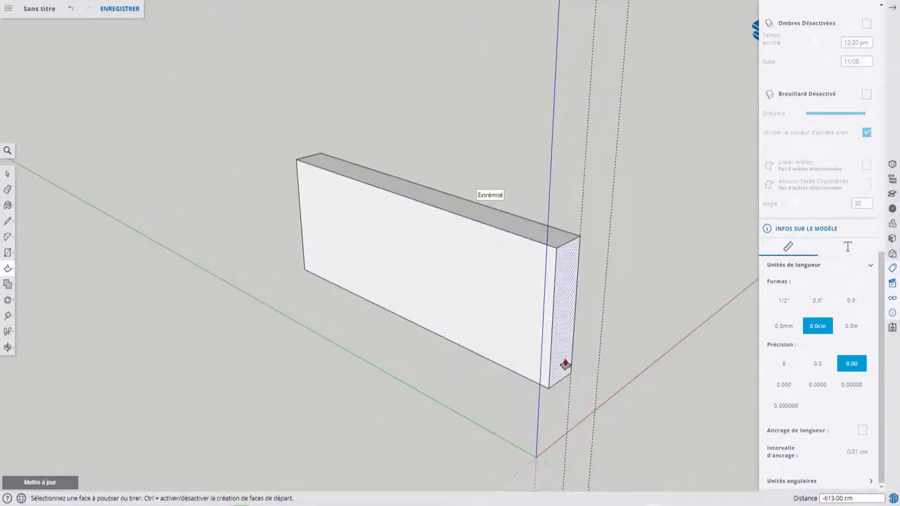
Split the slab at a guide 153 cm from its right edge and push the left part away.
key(t)
click(553, 307)
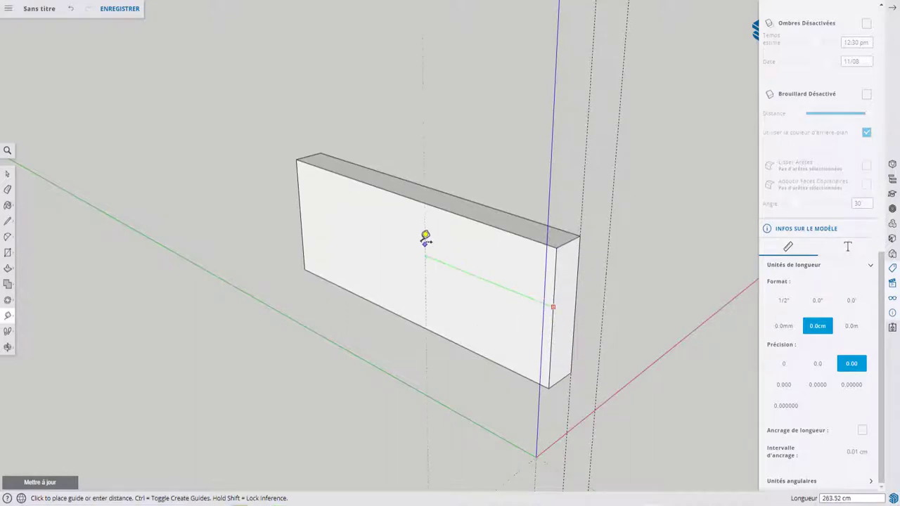
text(15)
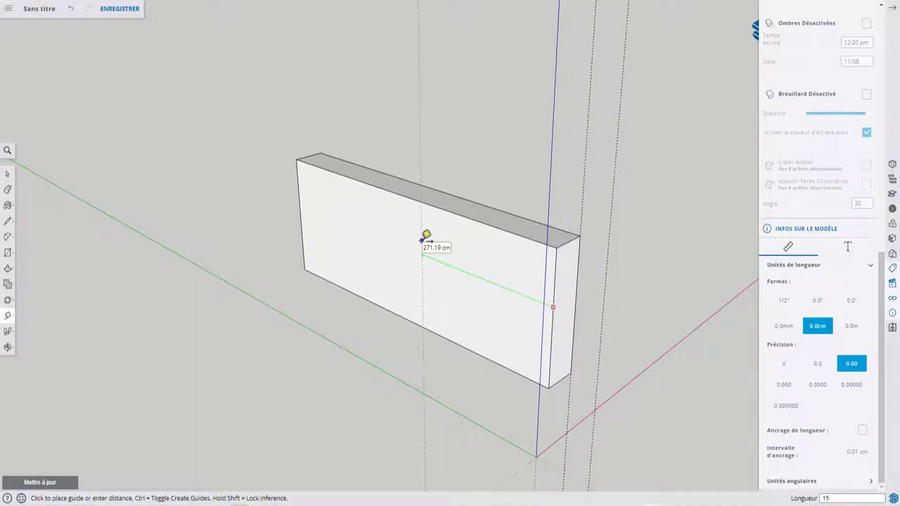
text(3)
key(Return)
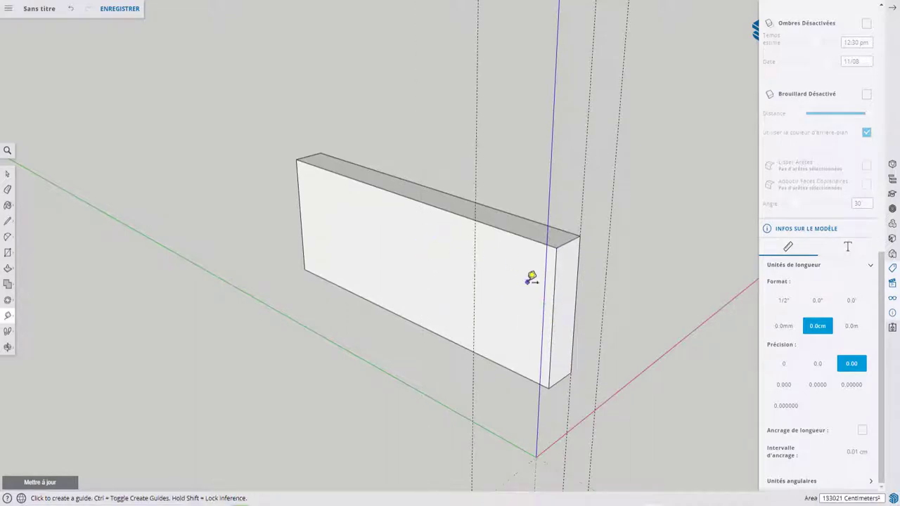
key(l)
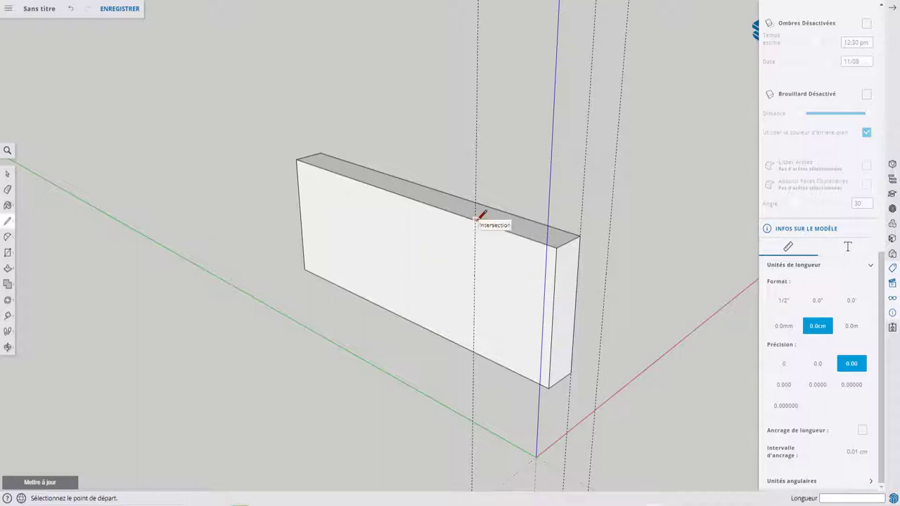
click(475, 220)
click(474, 343)
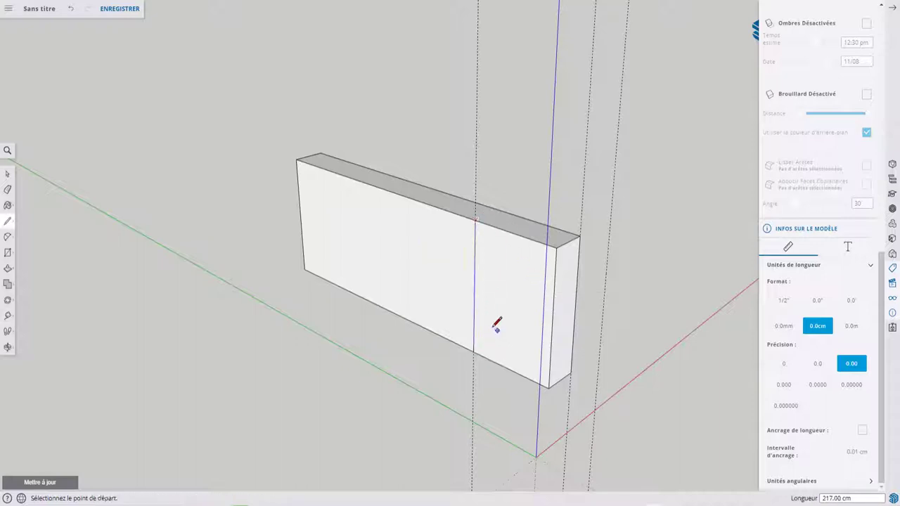
key(p)
click(441, 285)
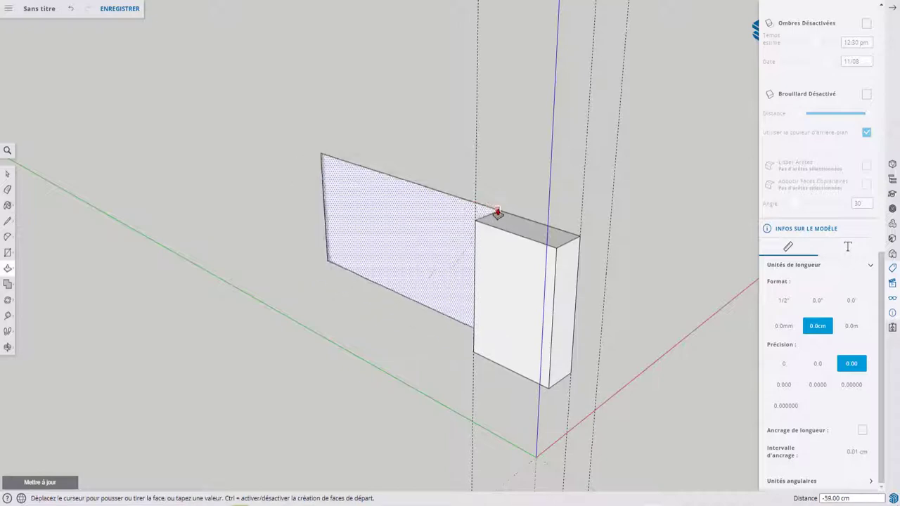
click(476, 209)
middle_drag(571, 272, 394, 244)
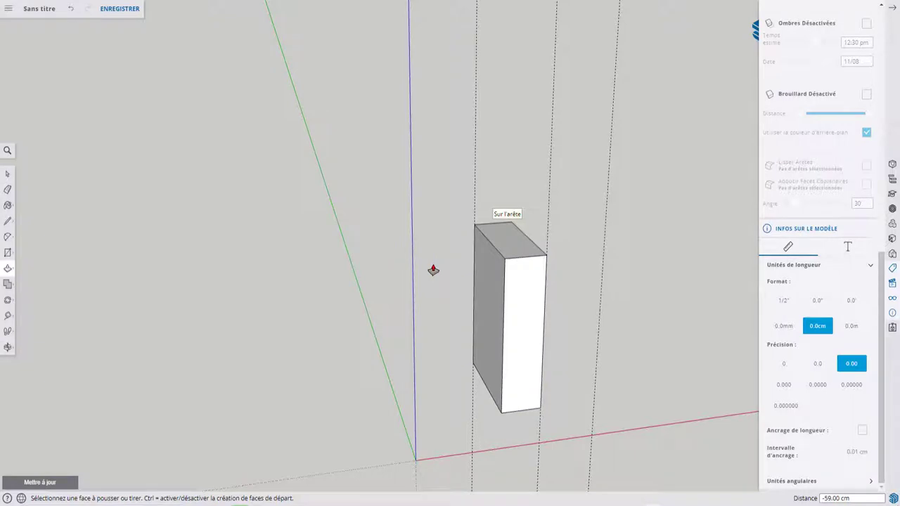
mouse_move(506, 311)
middle_down()
mouse_move(482, 358)
mouse_move(581, 360)
middle_up()
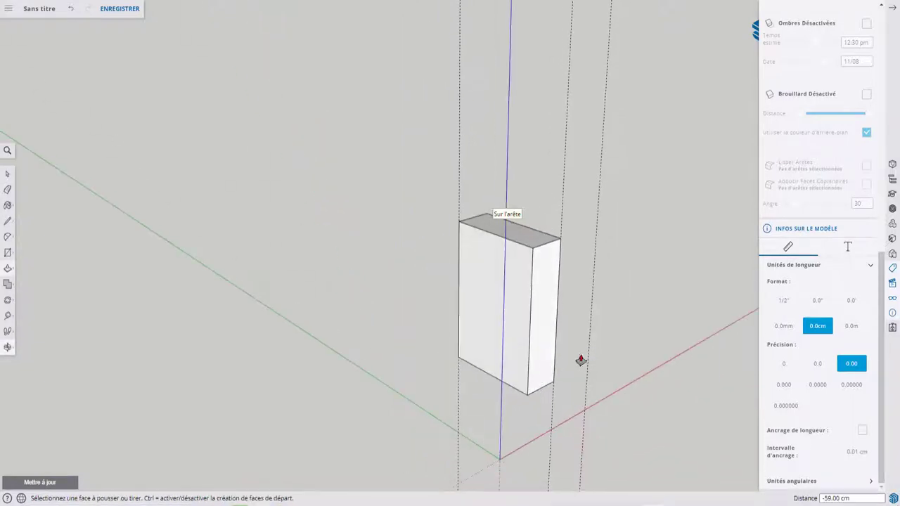
Split the block along a guide 70 cm up and push the upper section away.
key(t)
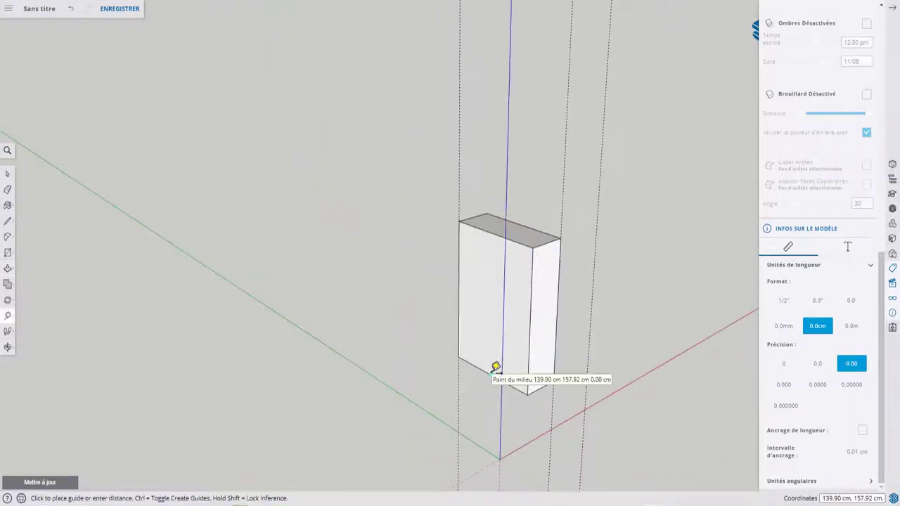
click(493, 374)
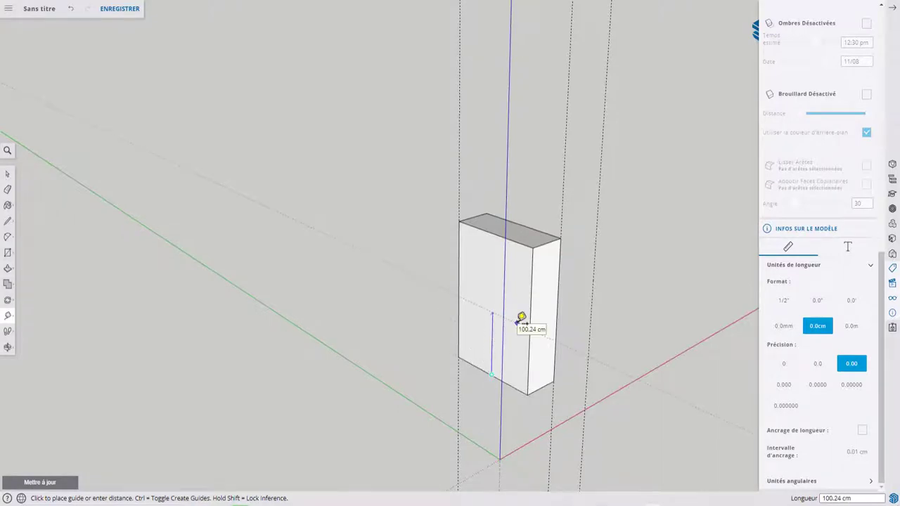
text(70)
key(Return)
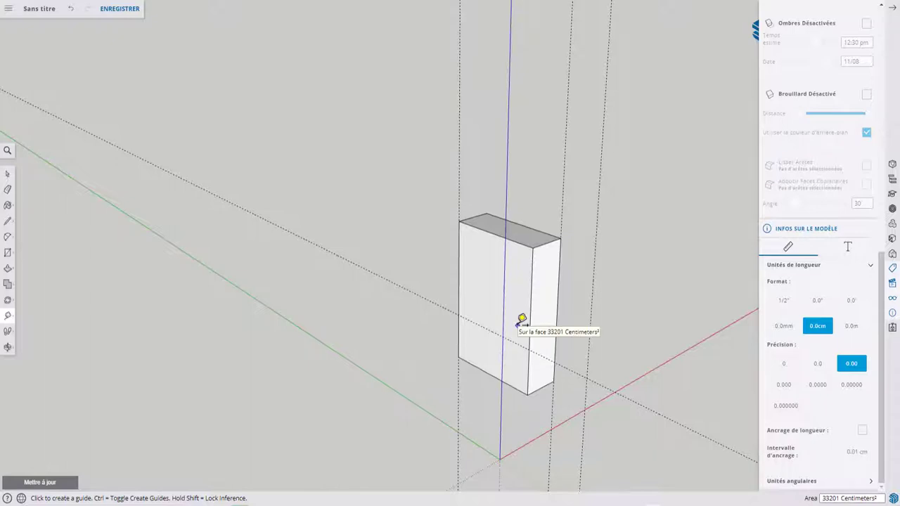
key(l)
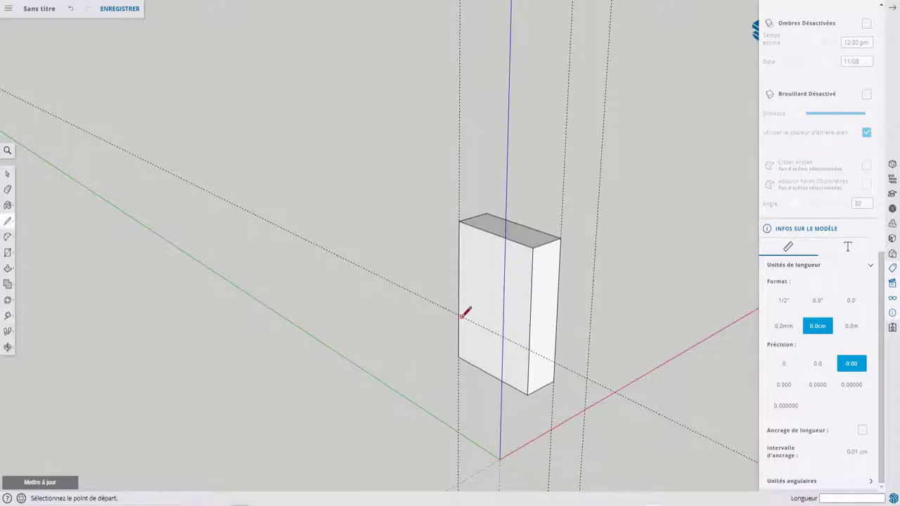
click(458, 313)
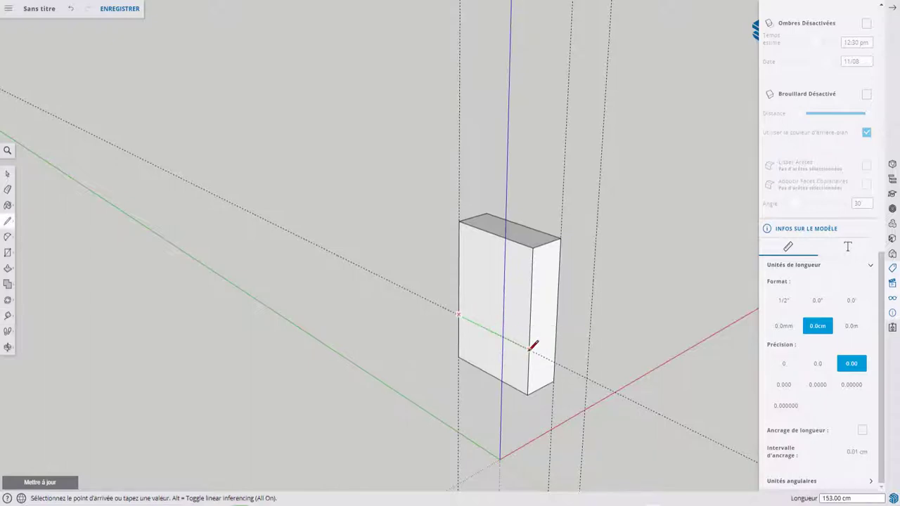
click(529, 350)
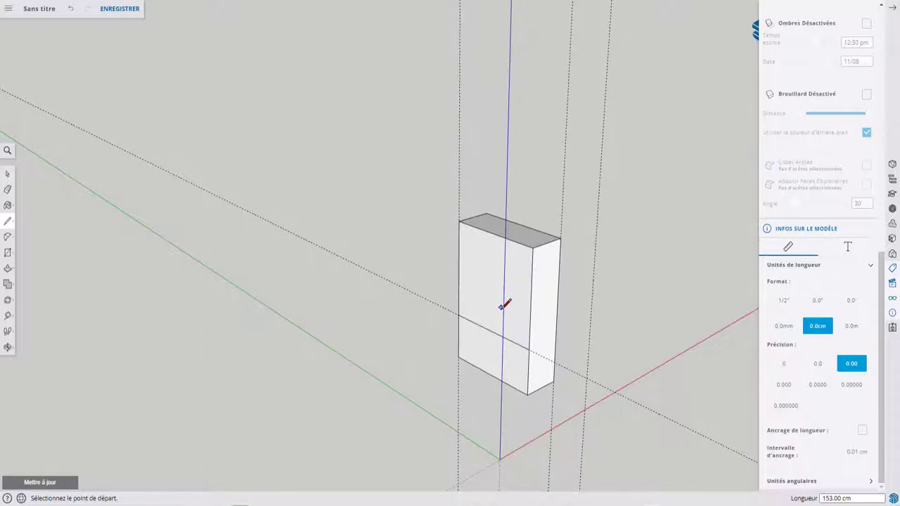
key(p)
click(507, 312)
click(557, 307)
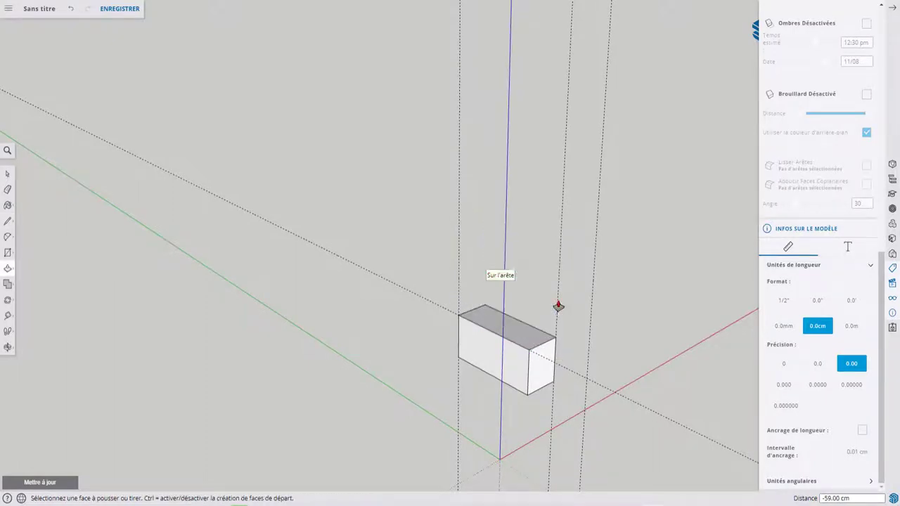
mouse_move(559, 307)
middle_down()
mouse_move(278, 318)
mouse_move(327, 345)
mouse_move(432, 316)
mouse_move(413, 203)
mouse_move(516, 255)
mouse_move(685, 261)
mouse_move(589, 275)
mouse_move(603, 267)
mouse_move(415, 227)
mouse_move(472, 331)
middle_up()
scroll(422, 214, up, 5)
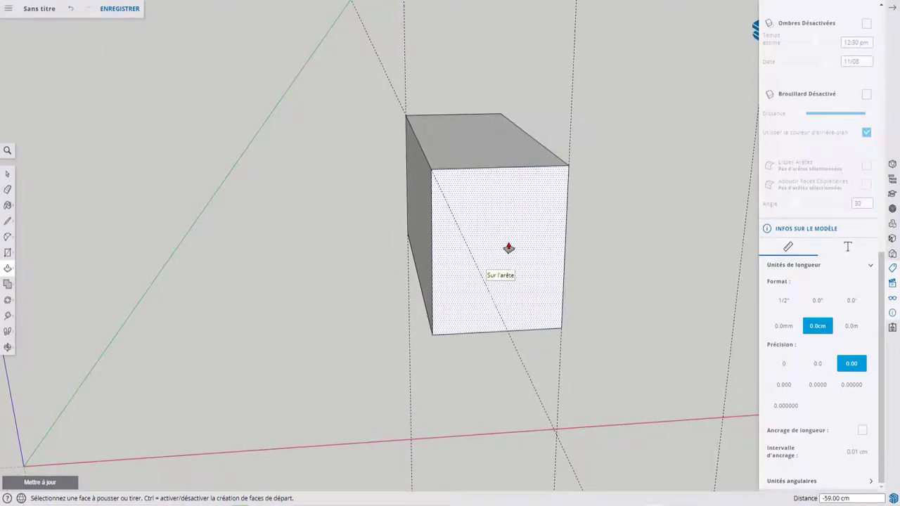
middle_drag(546, 307, 508, 309)
scroll(508, 310, up, 2)
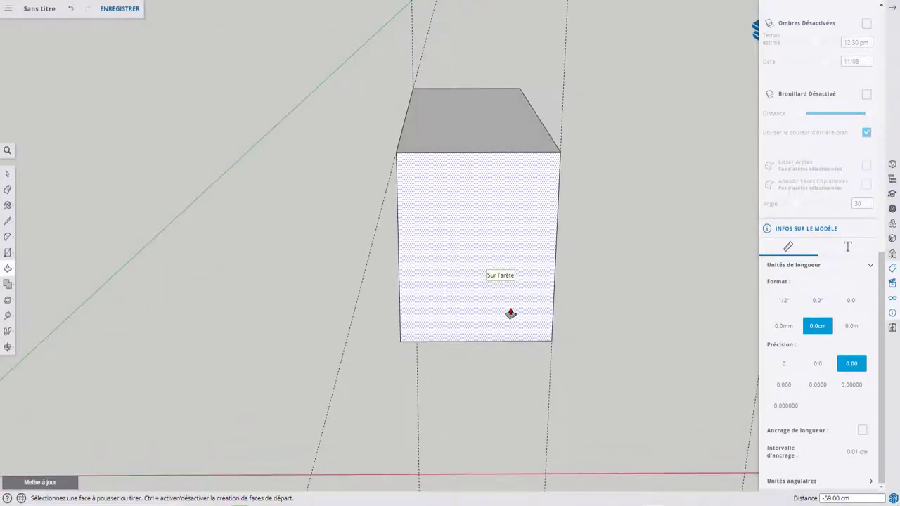
mouse_move(502, 229)
middle_down()
mouse_move(466, 261)
mouse_move(429, 257)
middle_up()
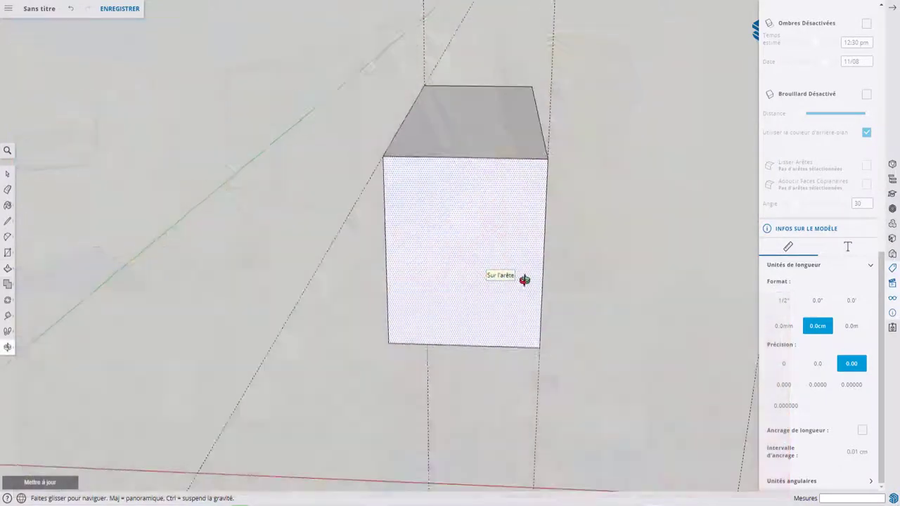
drag(518, 279, 581, 293)
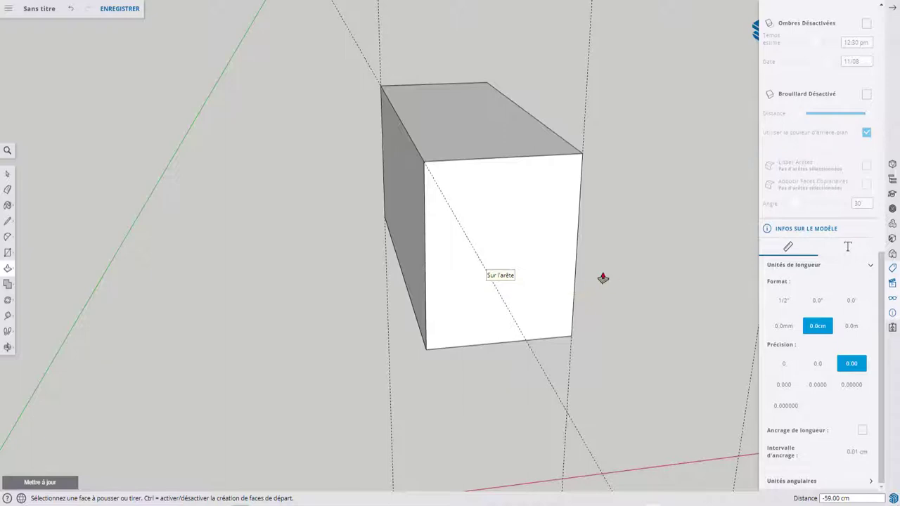
middle_drag(603, 277, 488, 265)
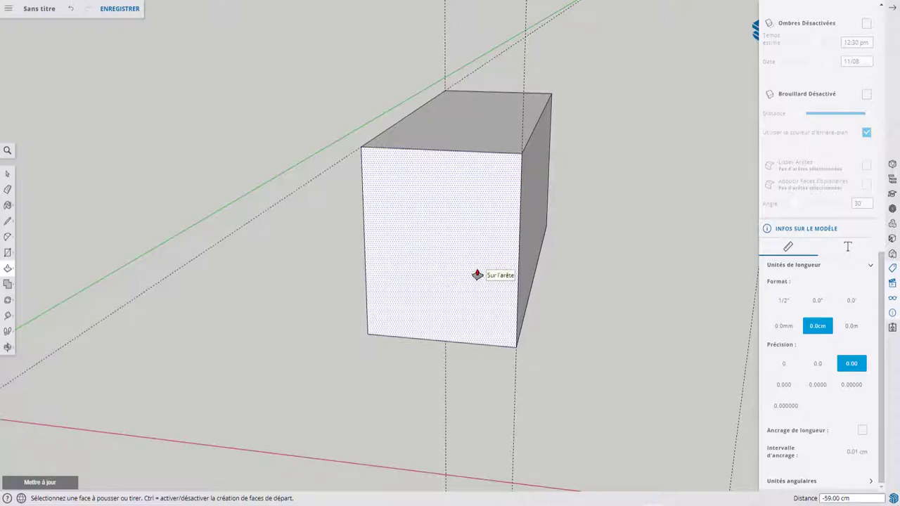
Add guides 6.5 cm in from the left and right edges of the front face.
key(t)
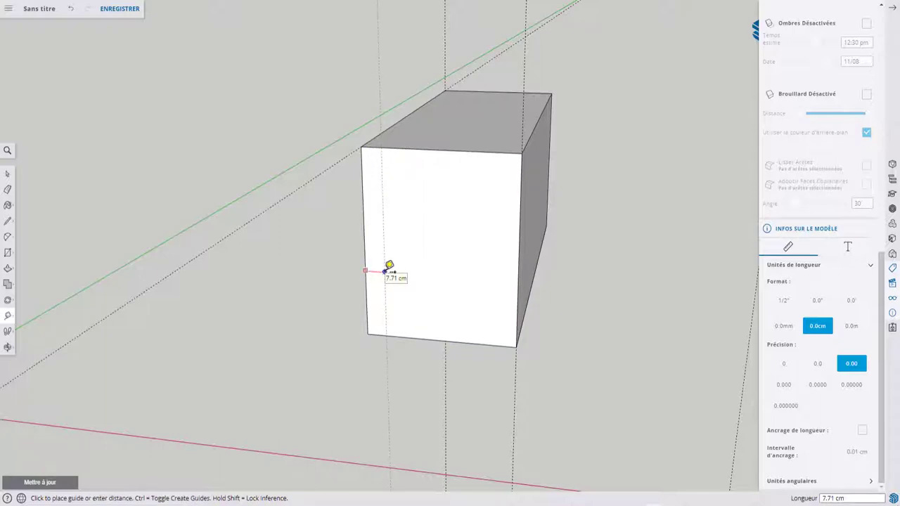
scroll(390, 268, up, 4)
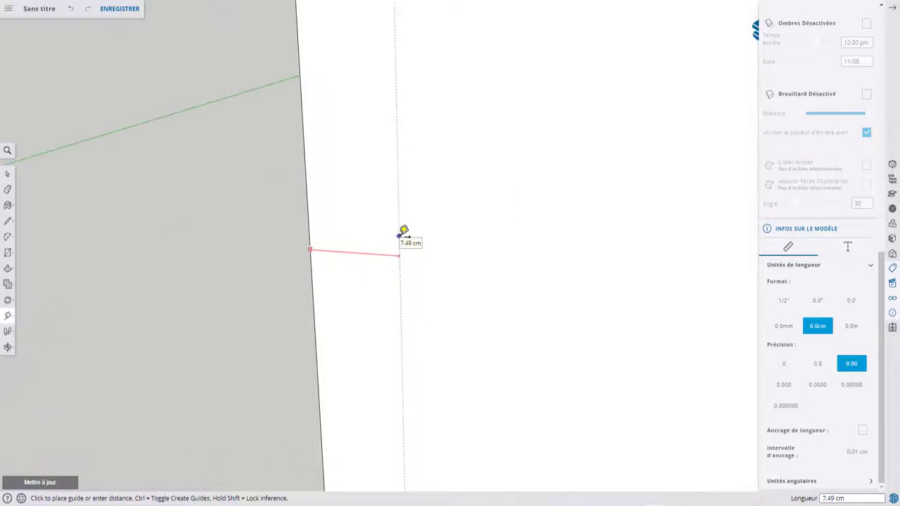
text(6.5)
key(Return)
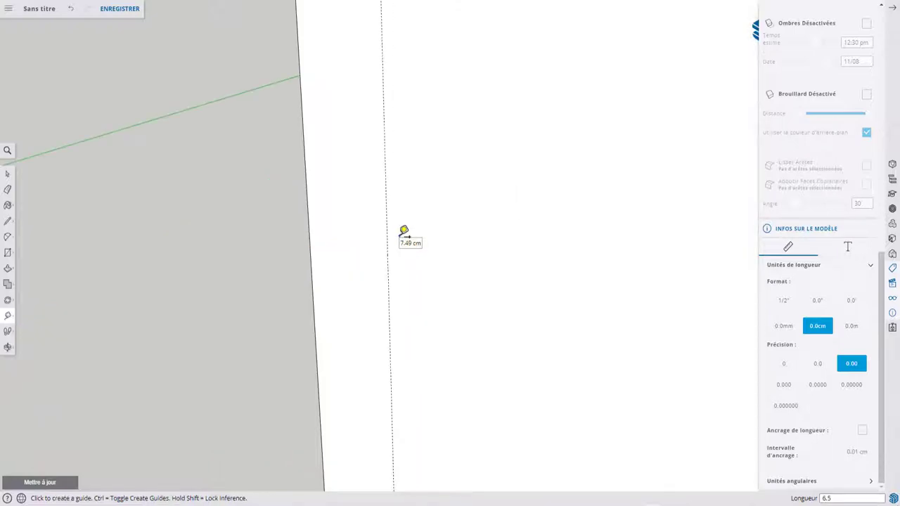
scroll(403, 230, down, 2)
scroll(391, 214, down, 3)
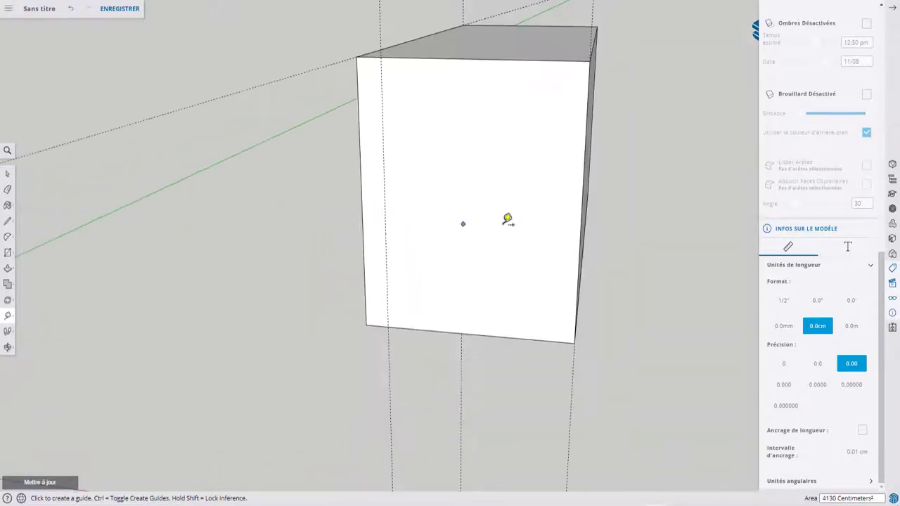
click(587, 199)
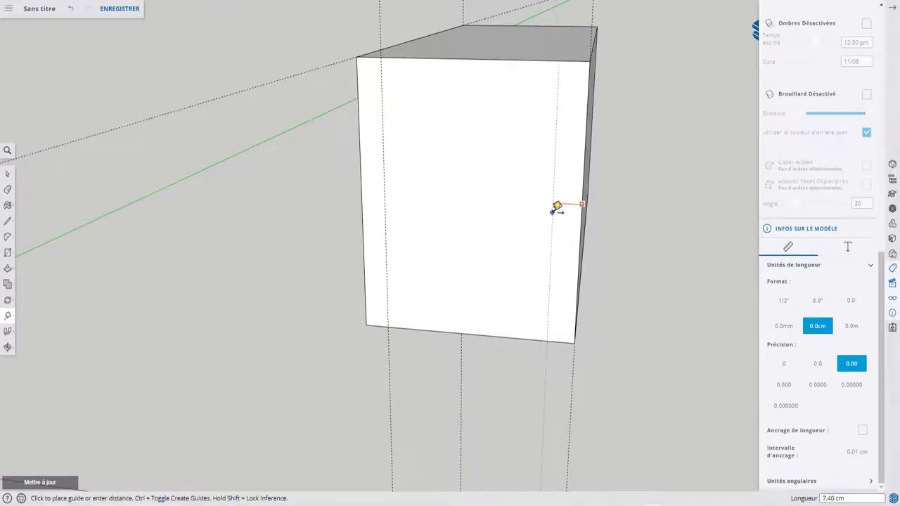
text(6.5)
key(Return)
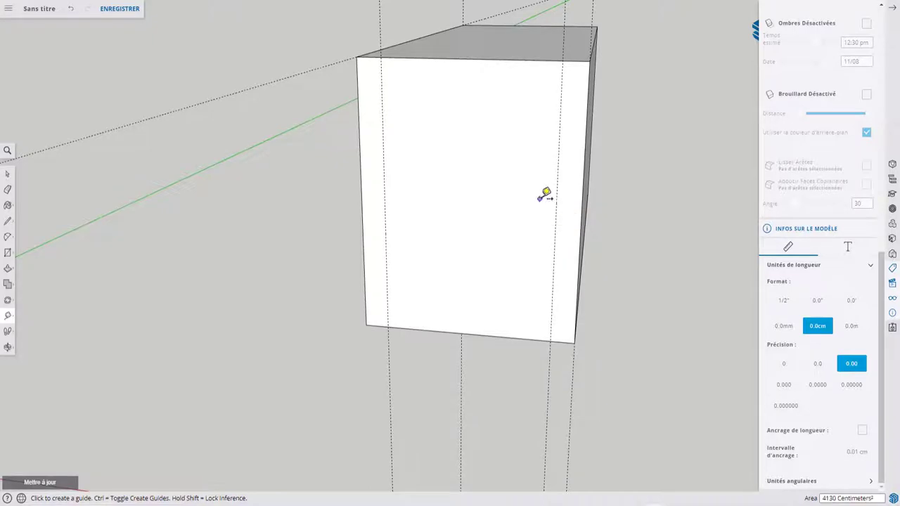
Add guides 3 cm and 38 cm above the front face's bottom edge.
click(472, 333)
scroll(471, 333, up, 3)
scroll(480, 331, up, 2)
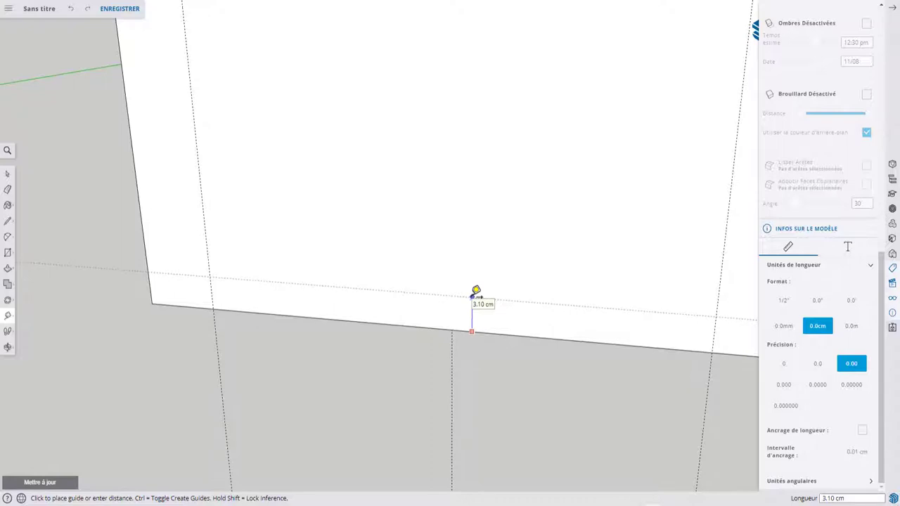
key(Return)
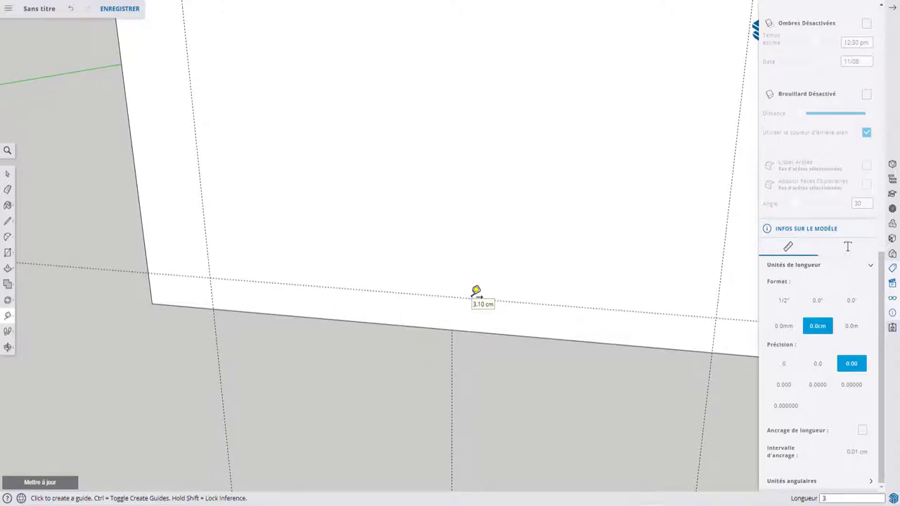
scroll(476, 290, down, 2)
scroll(475, 289, down, 2)
scroll(472, 286, down, 3)
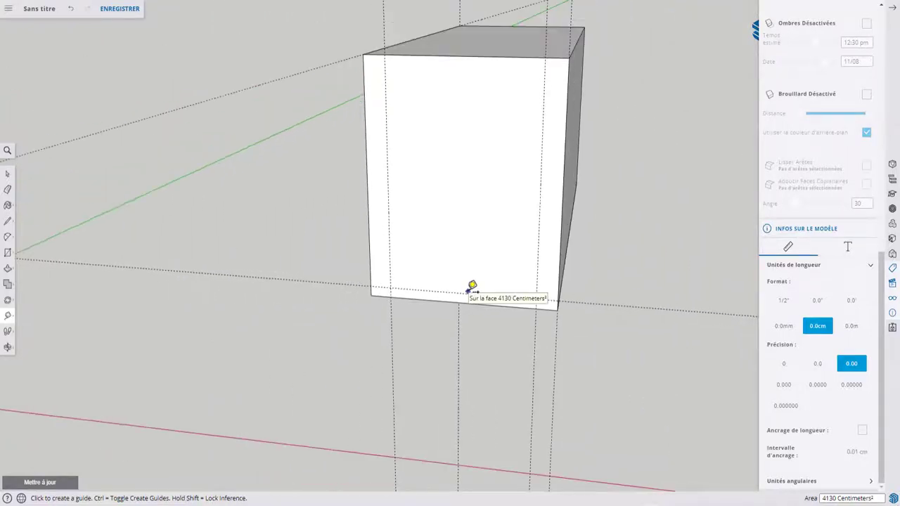
click(410, 298)
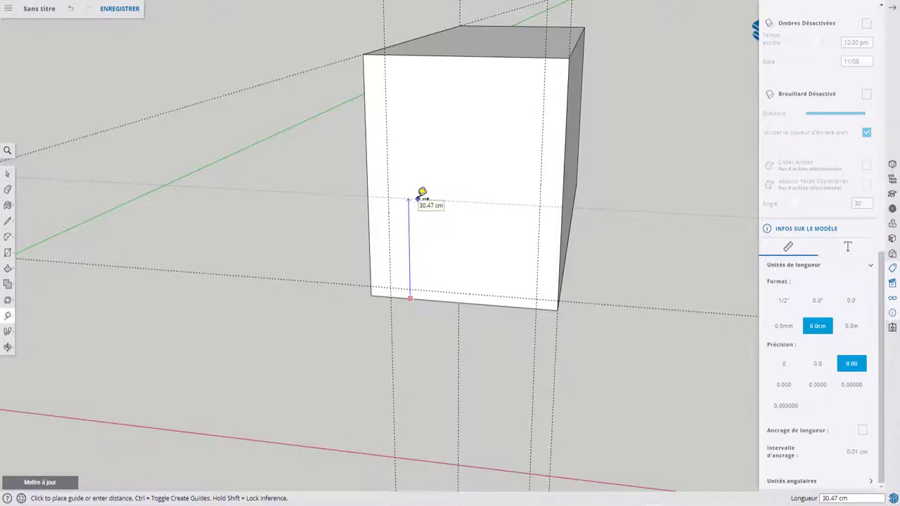
key(Return)
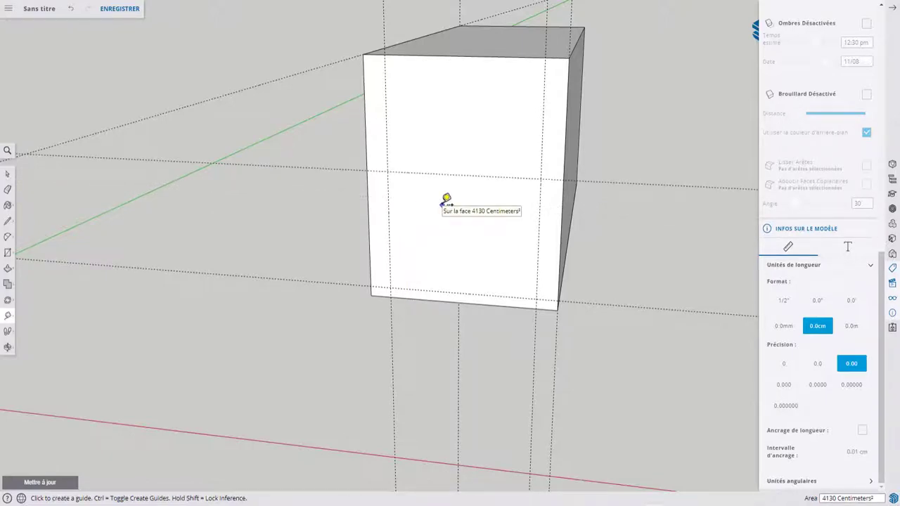
key(r)
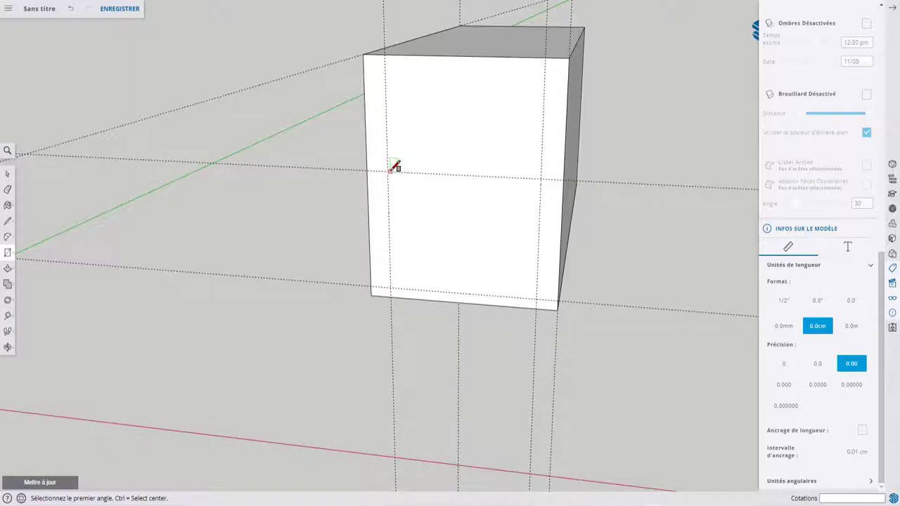
Draw a 46 × 35 cm rectangle on the front face between the four guides.
click(388, 171)
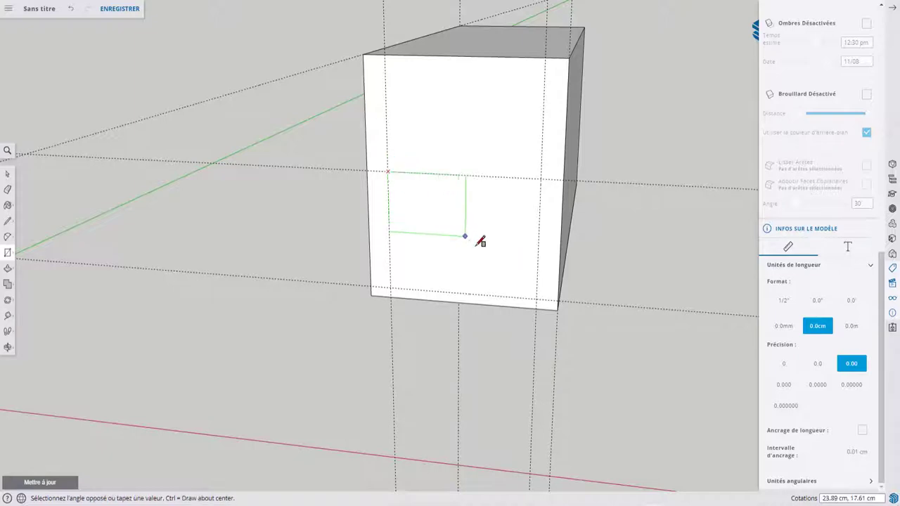
click(538, 298)
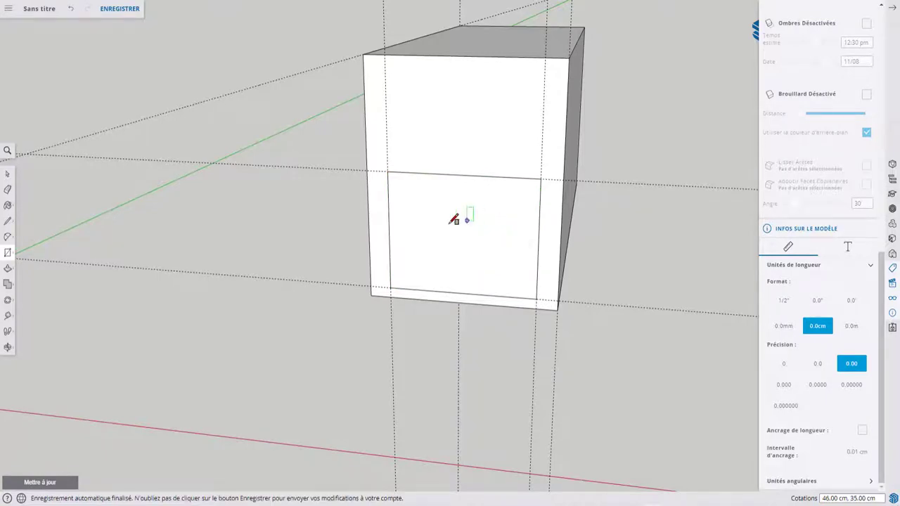
scroll(458, 215, up, 3)
scroll(438, 221, down, 1)
Orbit the view to bring the block's shaded right side into view.
mouse_move(439, 220)
middle_down()
mouse_move(459, 222)
mouse_move(419, 208)
mouse_move(410, 259)
mouse_move(369, 316)
mouse_move(430, 291)
mouse_move(473, 308)
middle_up()
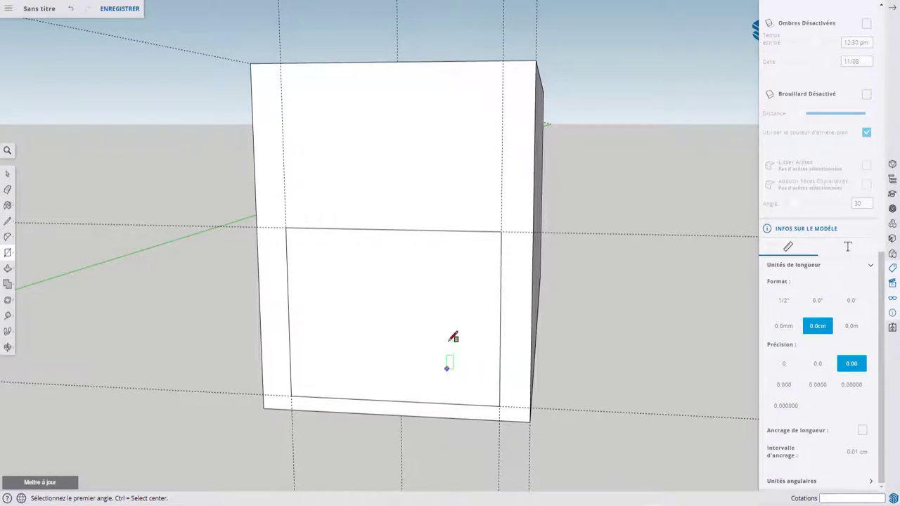
mouse_move(452, 338)
middle_down()
mouse_move(402, 356)
mouse_move(427, 298)
middle_up()
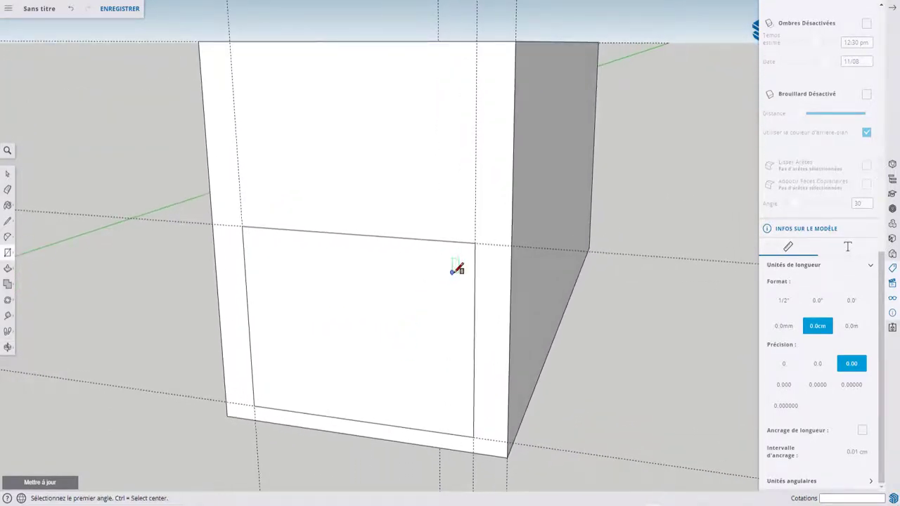
middle_drag(461, 271, 469, 277)
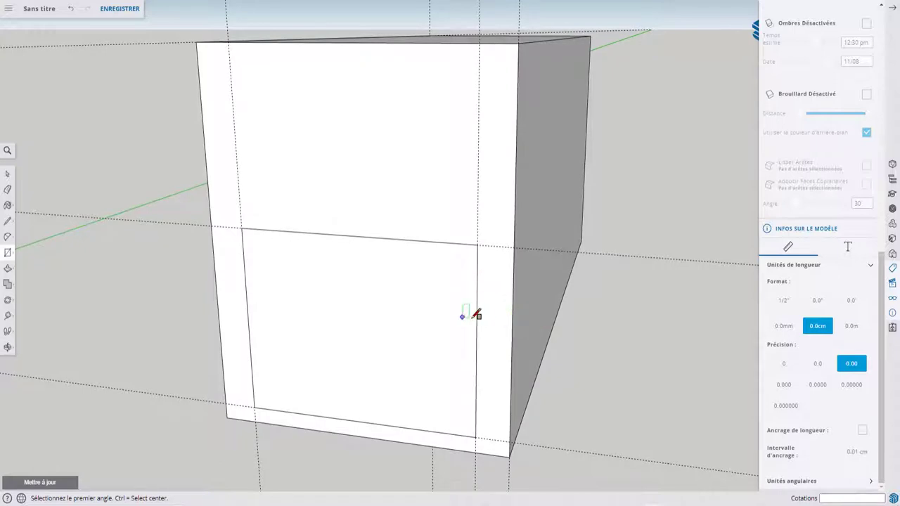
key(t)
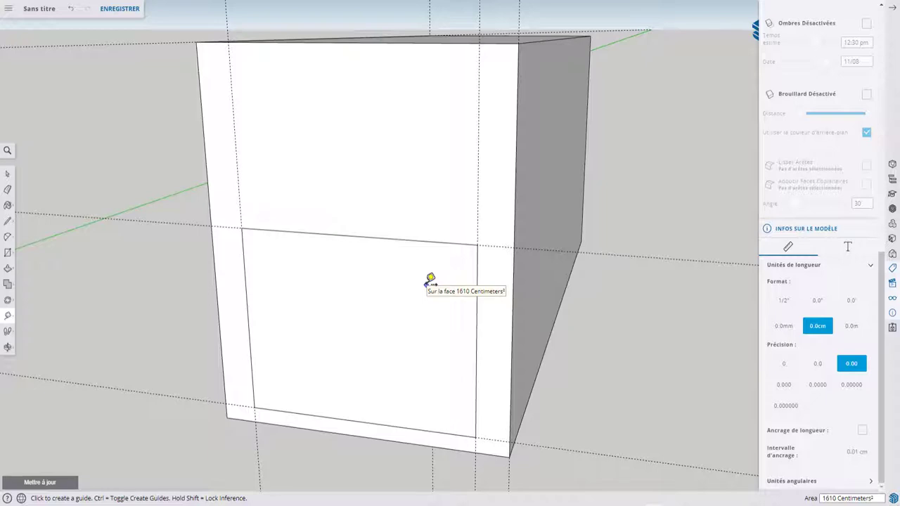
Draw two arcs in the upper section running from the midline area up to the top edge.
key(c)
click(514, 247)
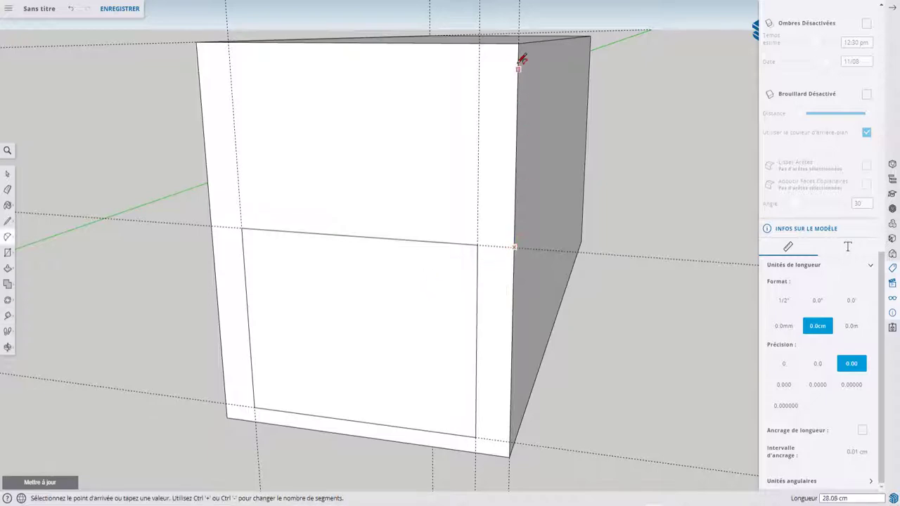
click(519, 44)
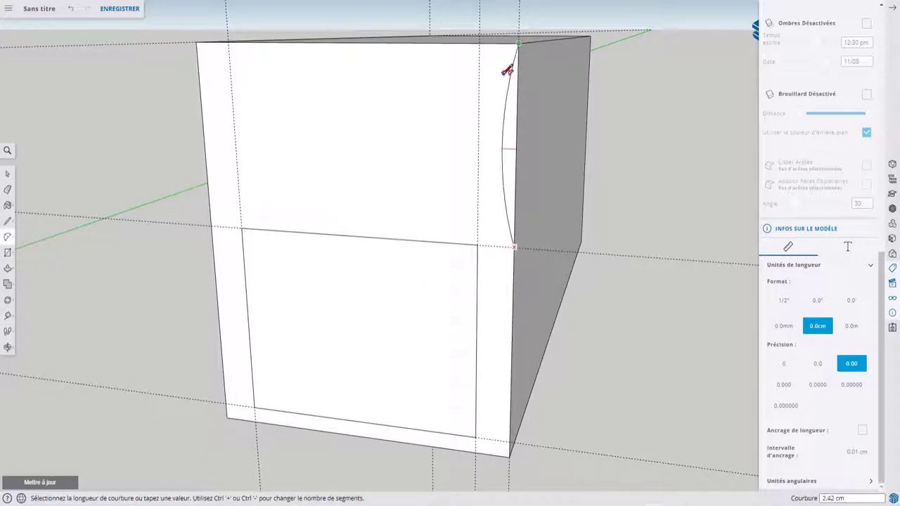
click(507, 72)
mouse_move(528, 76)
middle_down()
mouse_move(554, 158)
mouse_move(558, 136)
middle_up()
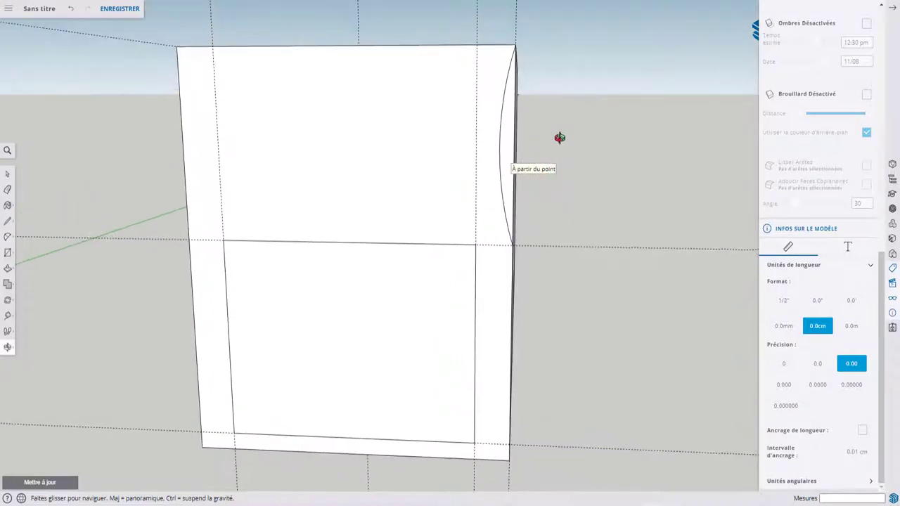
click(476, 244)
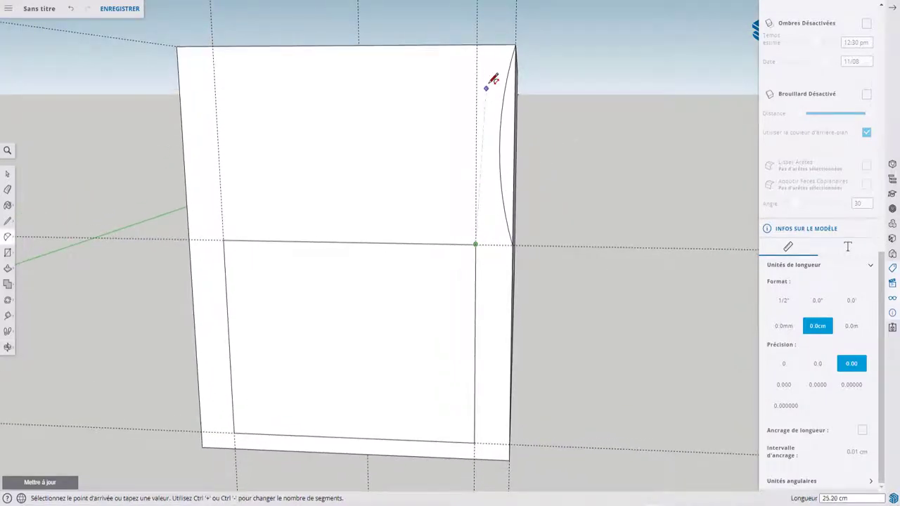
click(503, 44)
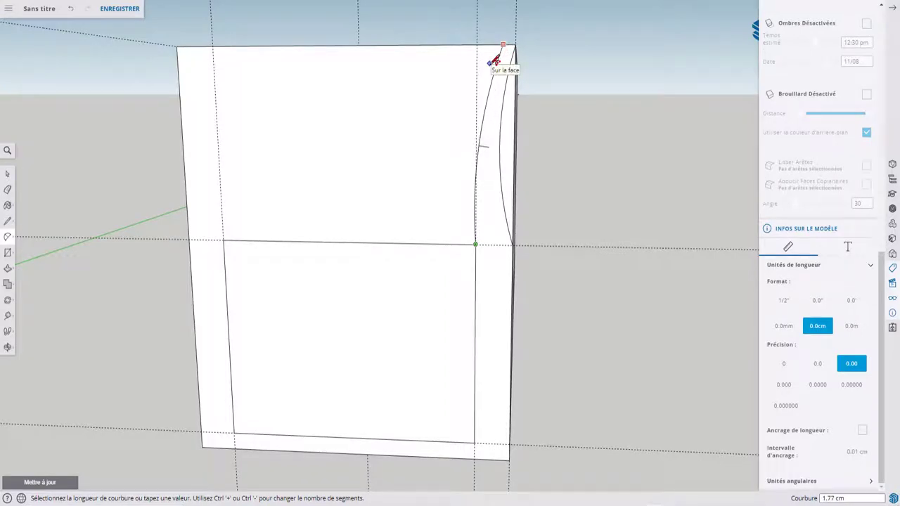
click(495, 62)
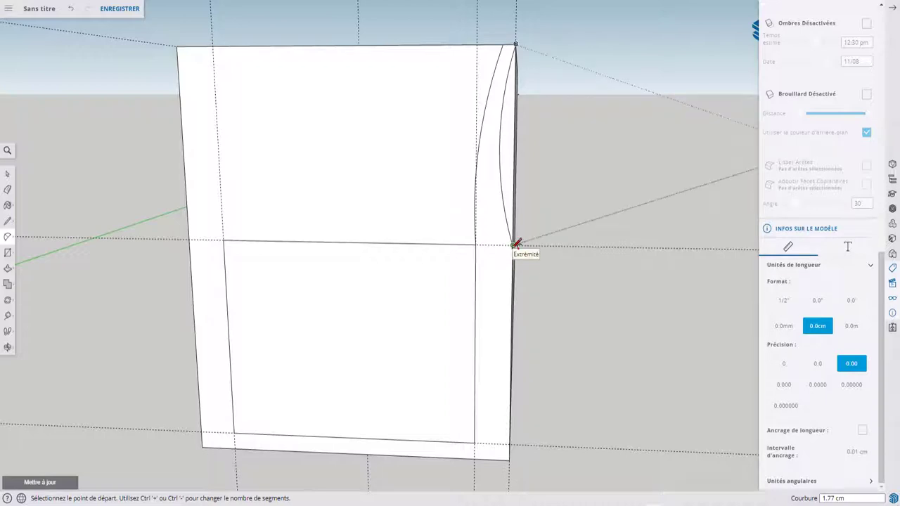
Add a guide about 5 cm below the midline and arc from it to the bottom right corner.
click(514, 244)
click(509, 444)
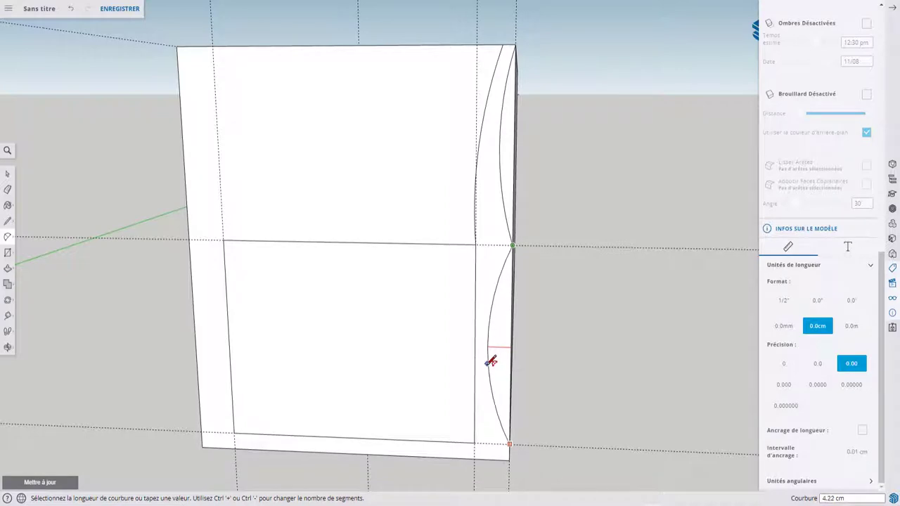
key(Escape)
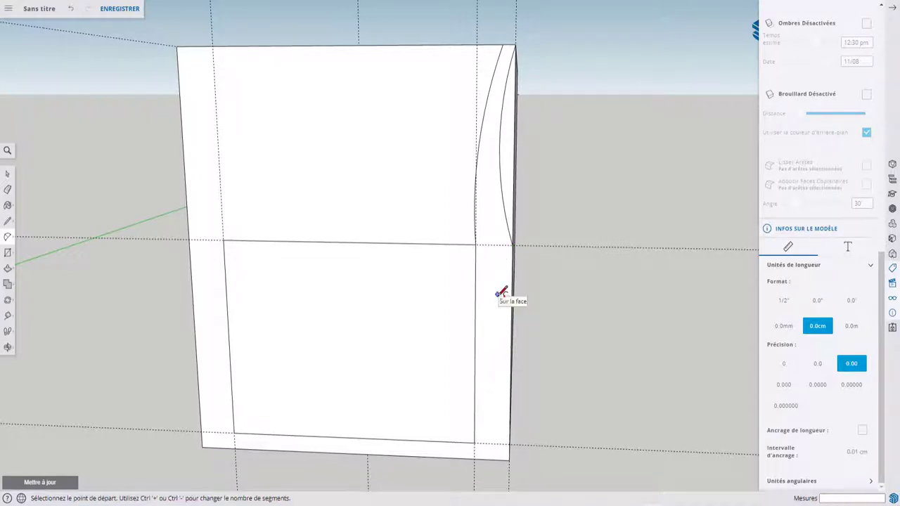
key(t)
click(502, 242)
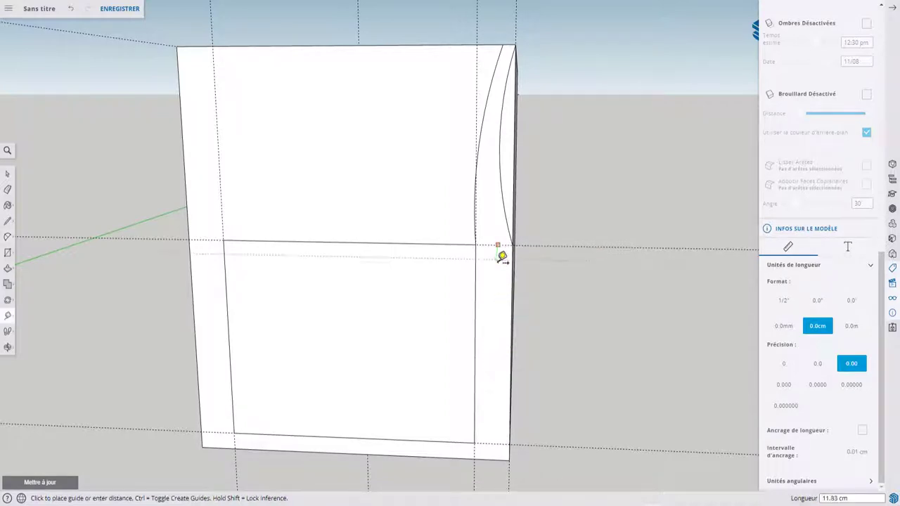
click(504, 269)
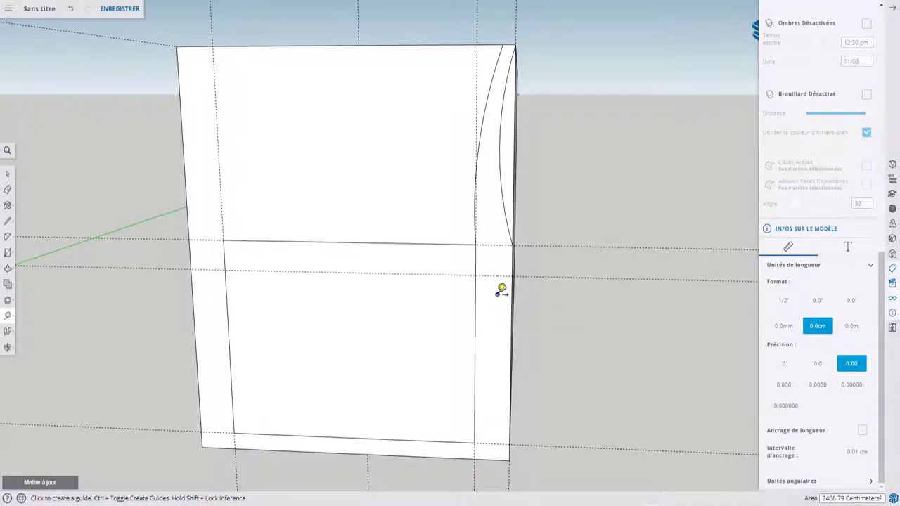
key(a)
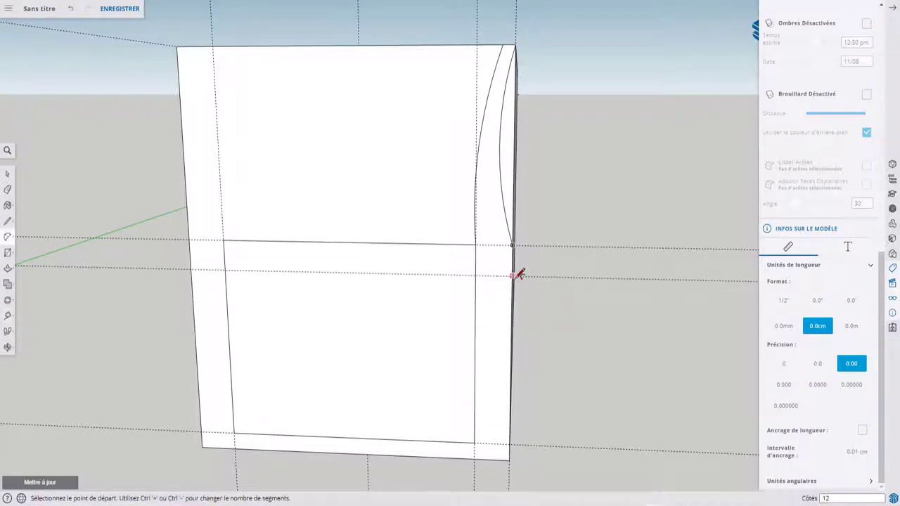
click(512, 276)
click(512, 442)
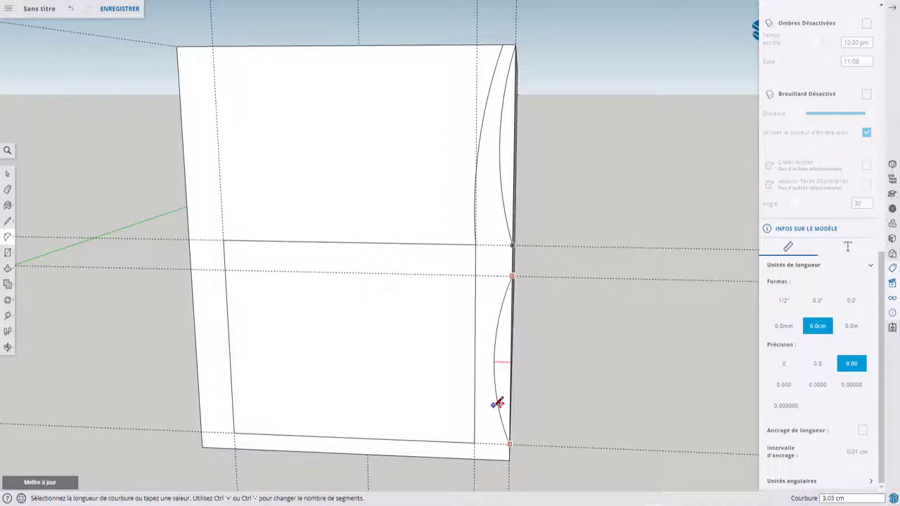
click(498, 403)
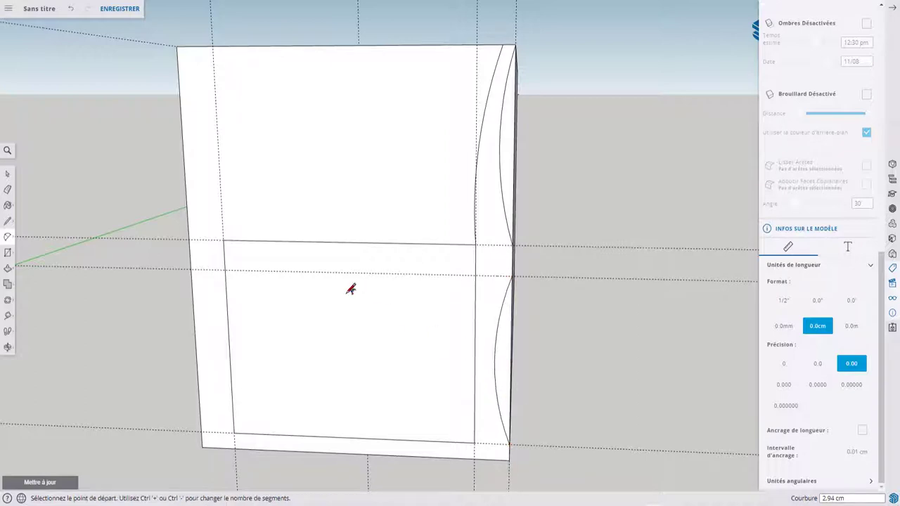
key(t)
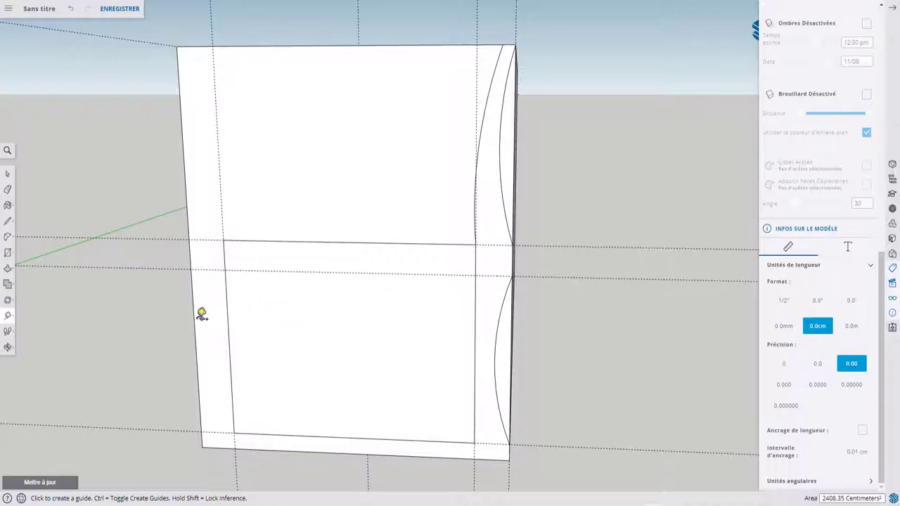
Place a guide 3 cm inside the left edge and draw the lower-left and upper-left arcs.
click(200, 316)
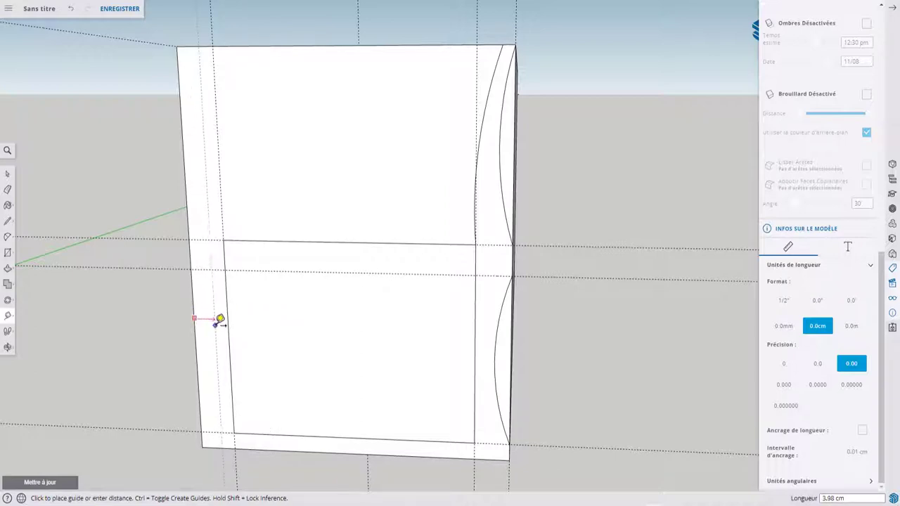
text(3)
click(219, 317)
key(a)
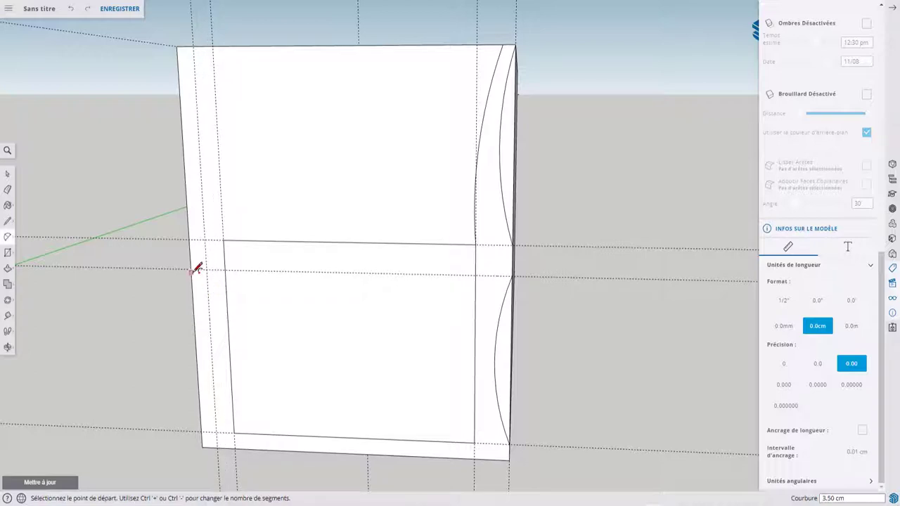
click(192, 268)
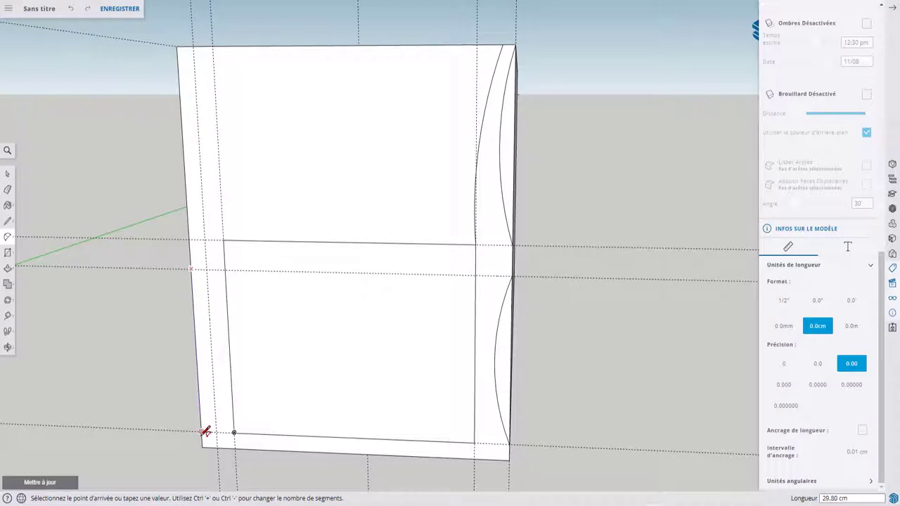
click(201, 431)
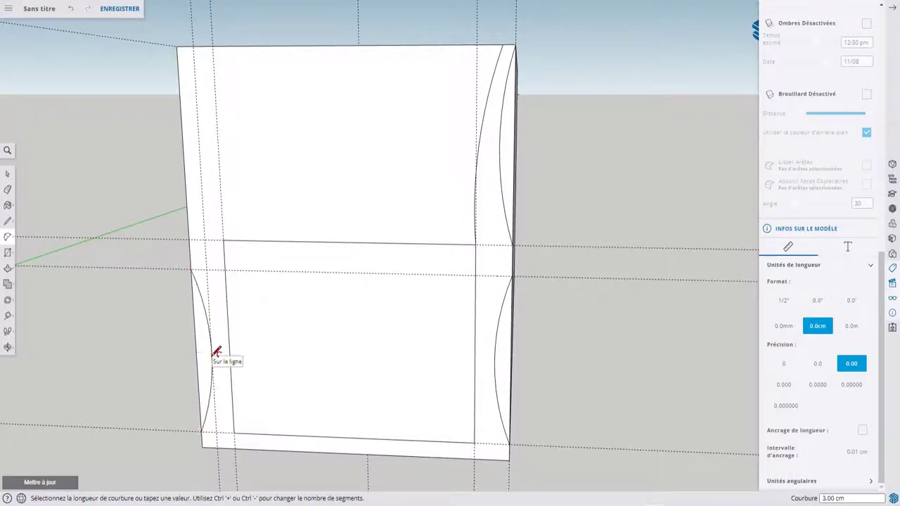
click(215, 385)
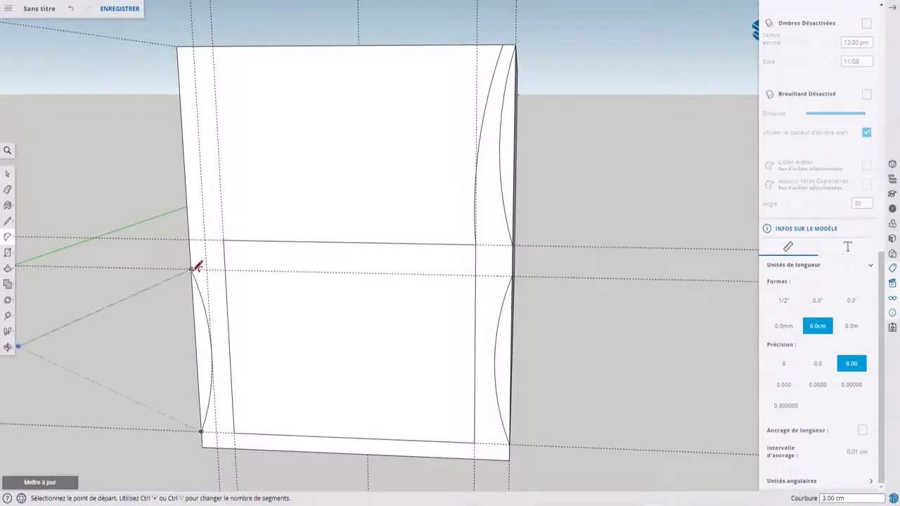
click(193, 267)
click(224, 240)
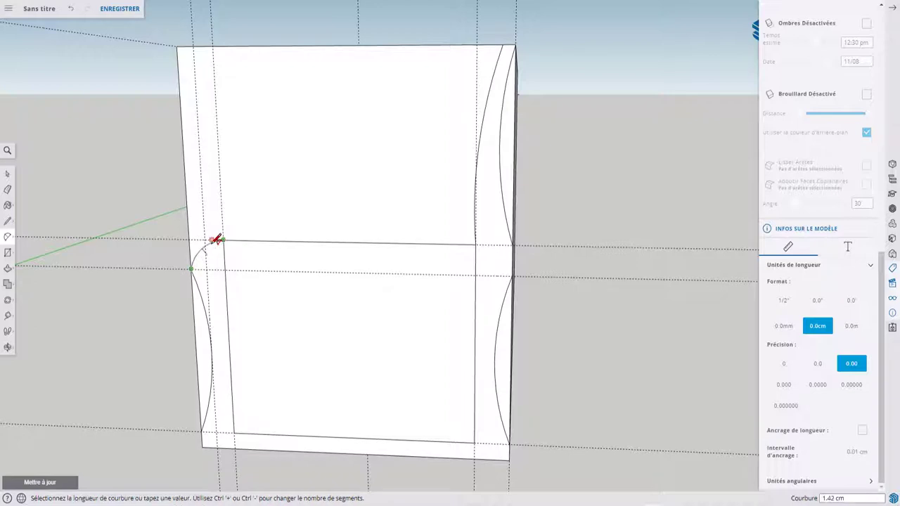
click(215, 239)
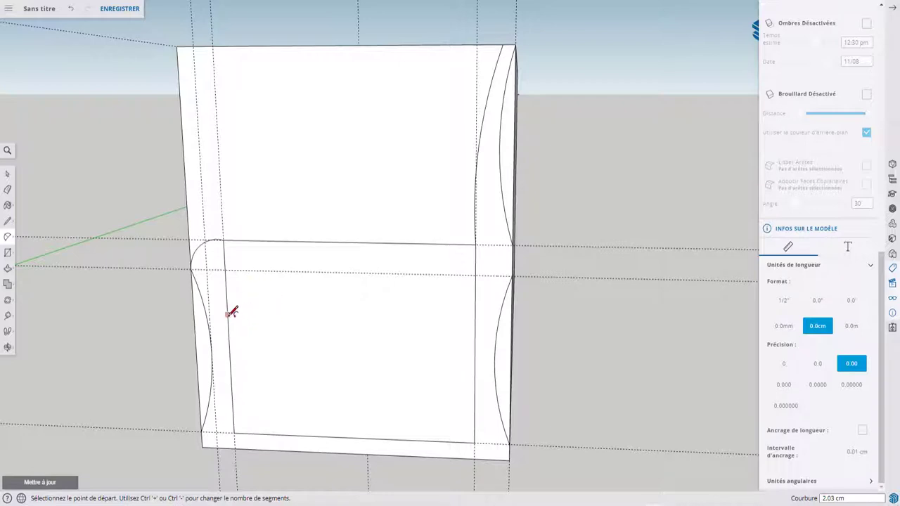
Add guides 5 cm in from the inner left and right edges and 5 cm above the bottom.
key(t)
click(228, 311)
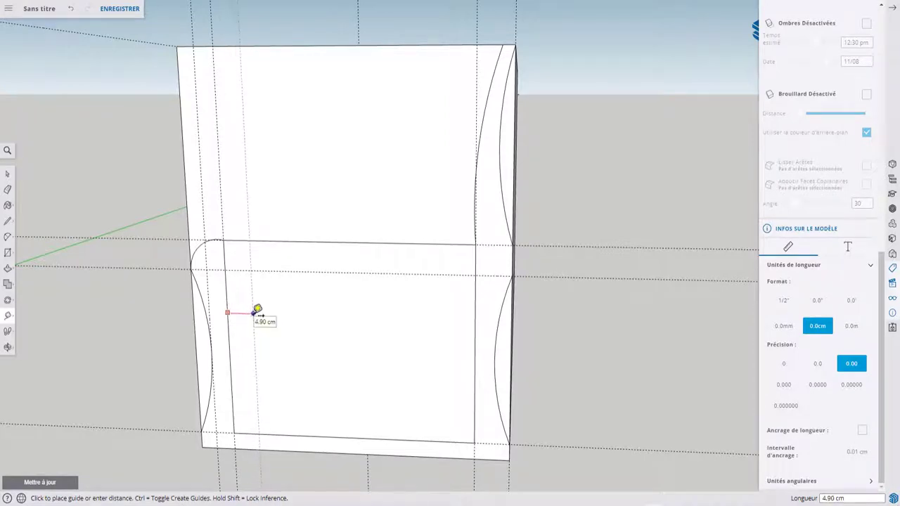
key(Return)
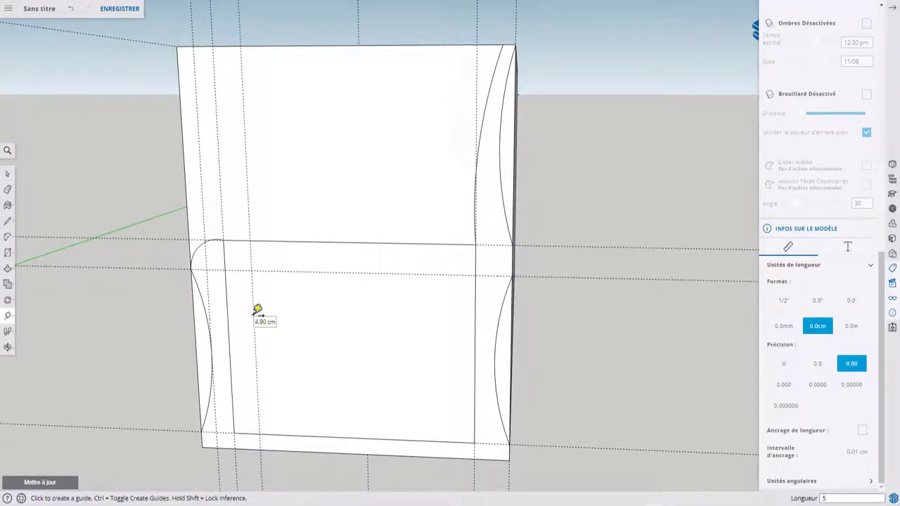
click(476, 305)
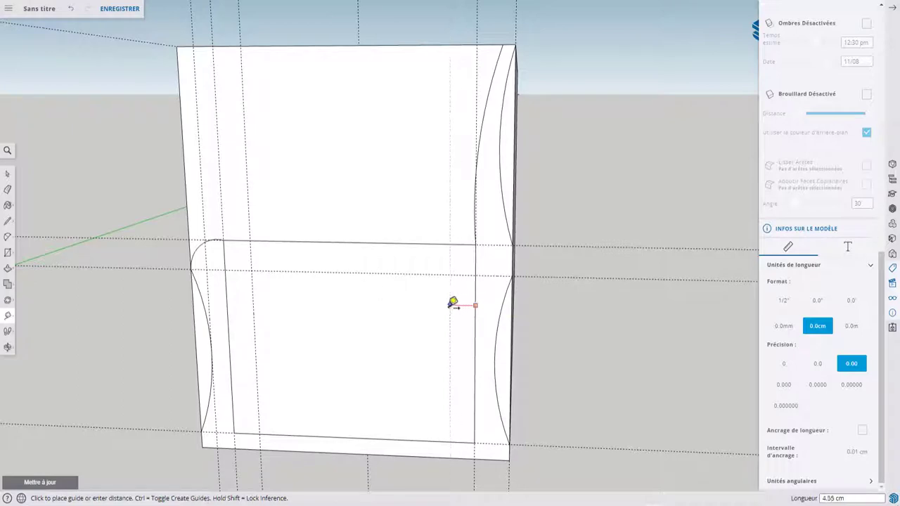
text(5)
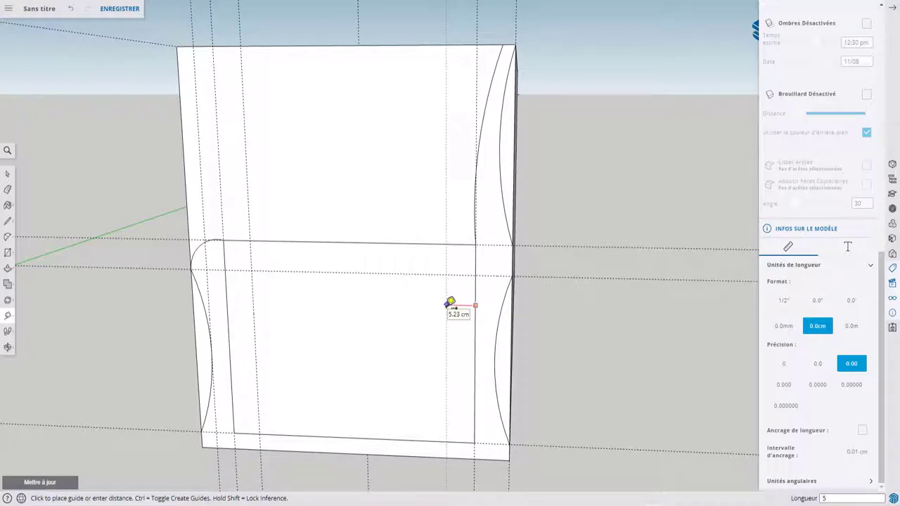
key(Return)
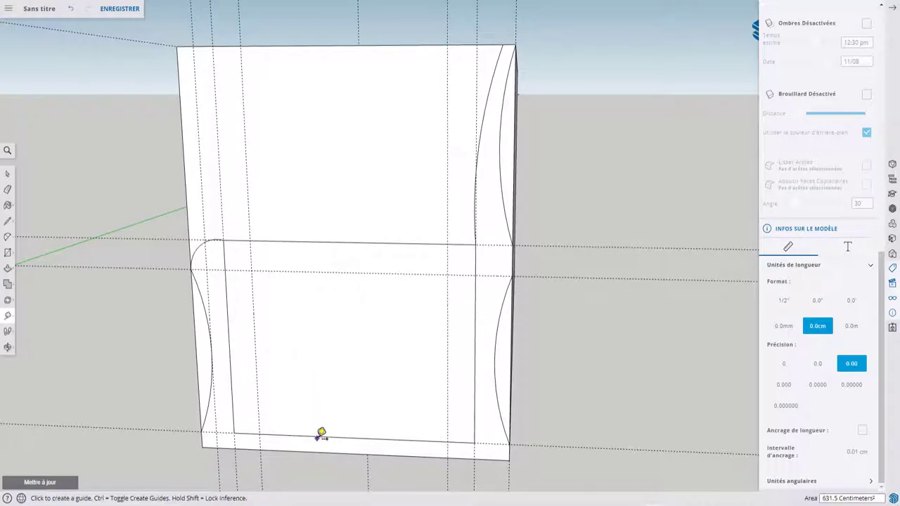
click(318, 436)
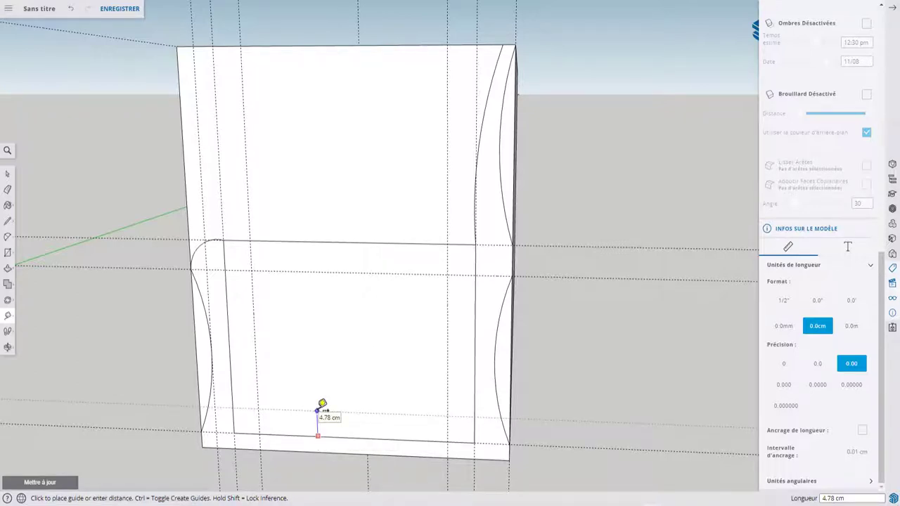
text(5)
key(Return)
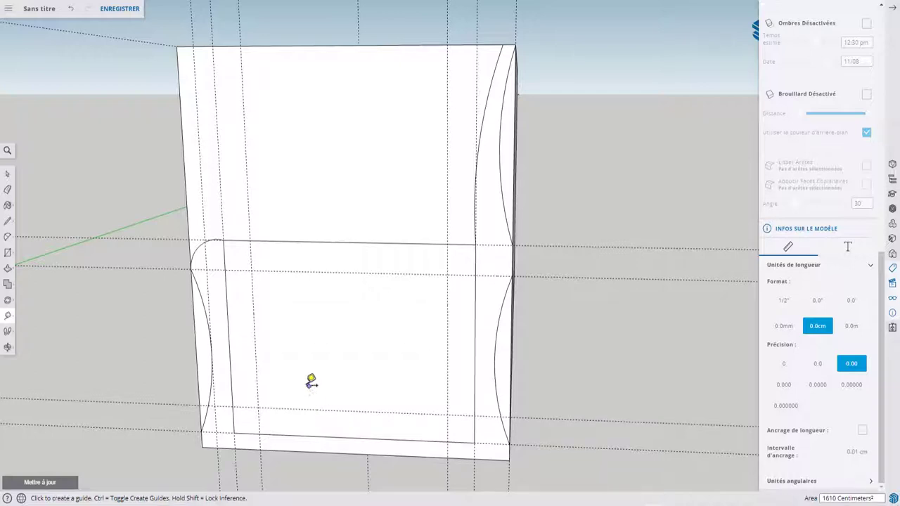
Draw corner arcs at the inner rectangle's bottom-left, top-left, top-right and bottom-right guide intersections.
key(a)
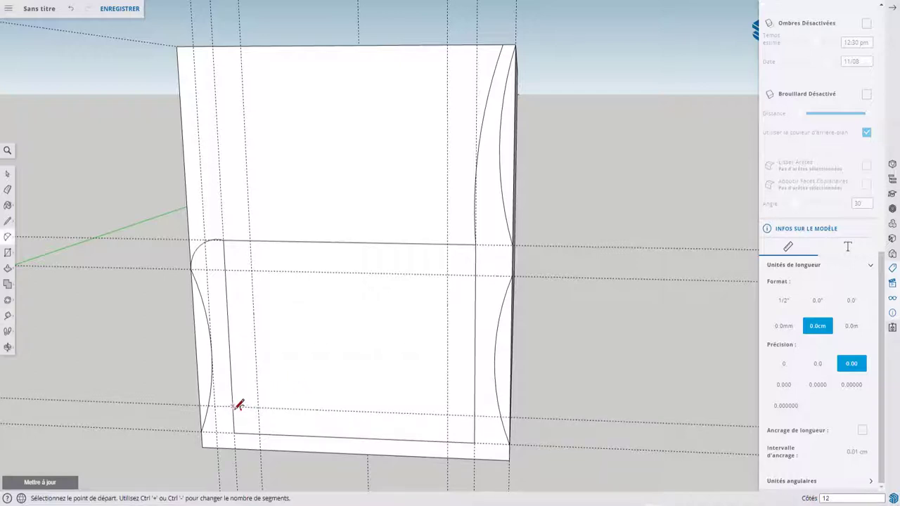
click(233, 407)
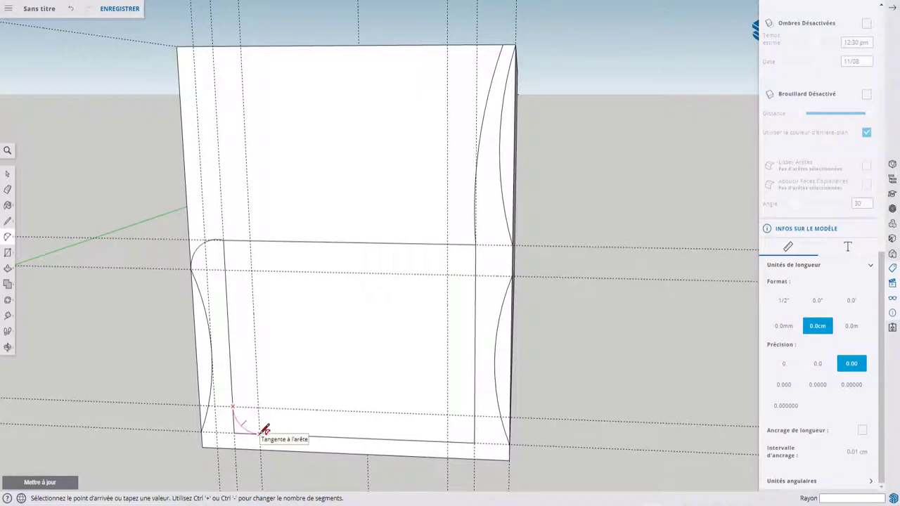
click(260, 433)
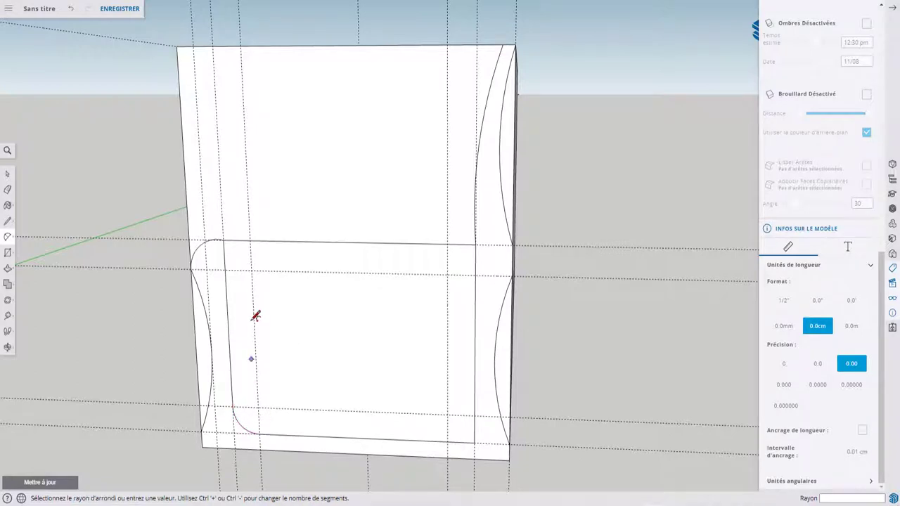
click(226, 269)
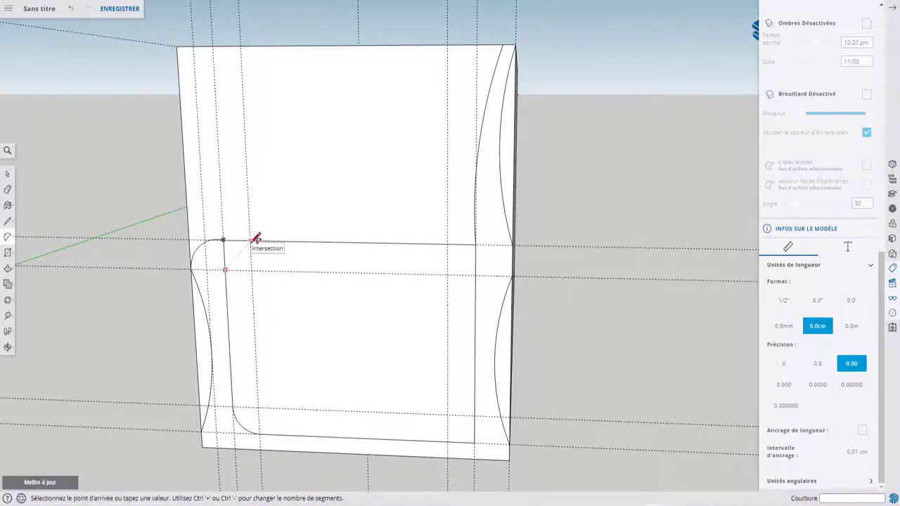
click(246, 242)
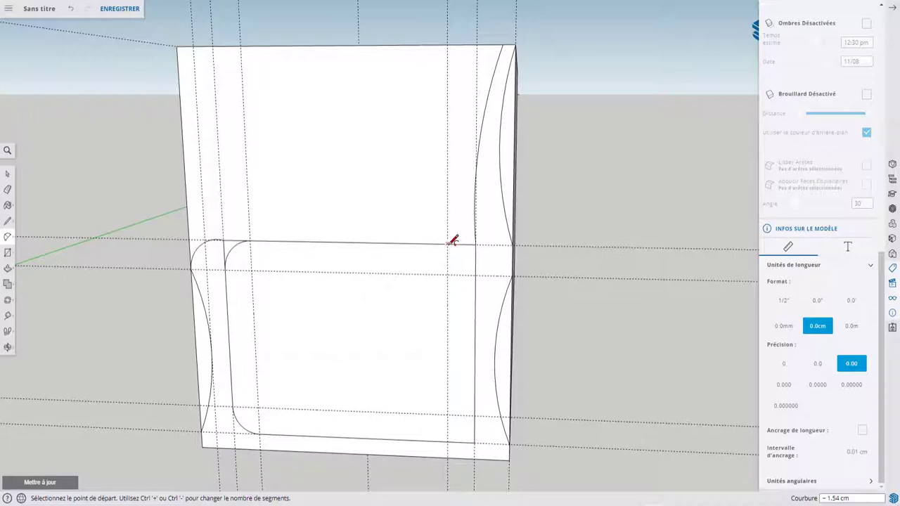
click(448, 244)
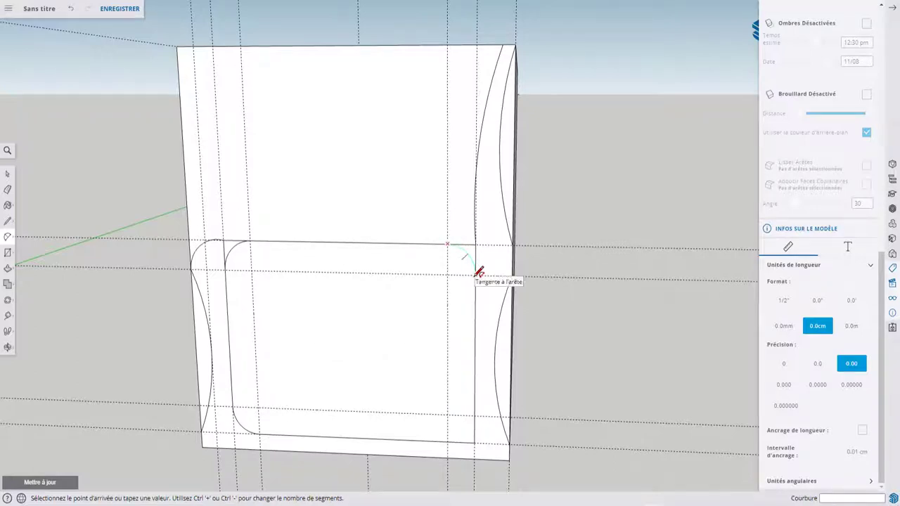
click(478, 271)
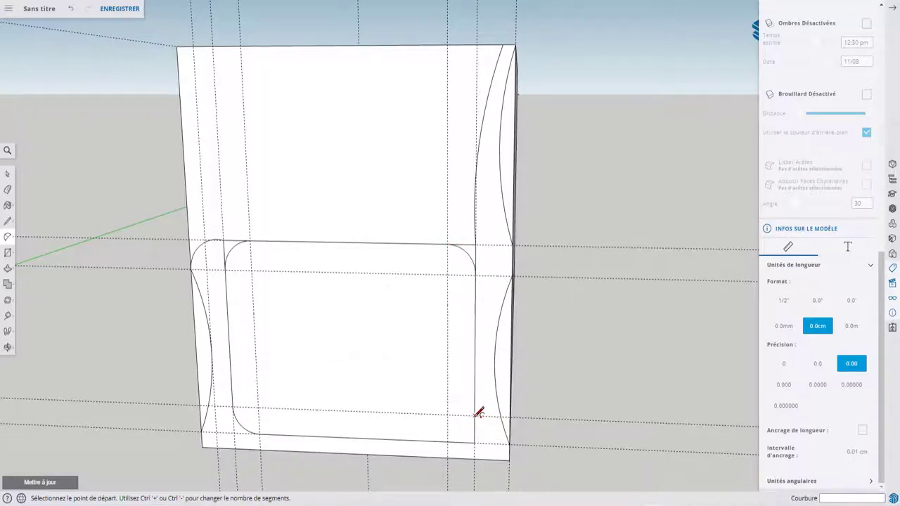
click(476, 415)
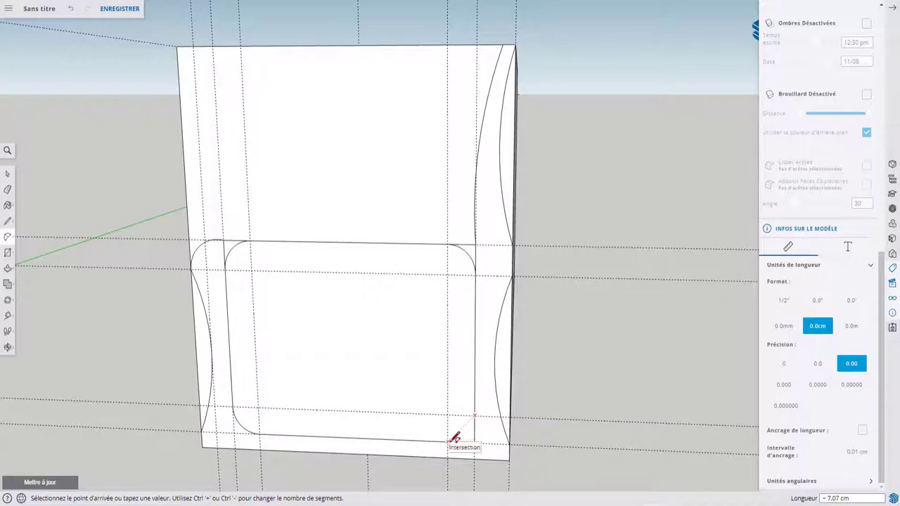
click(450, 441)
click(462, 439)
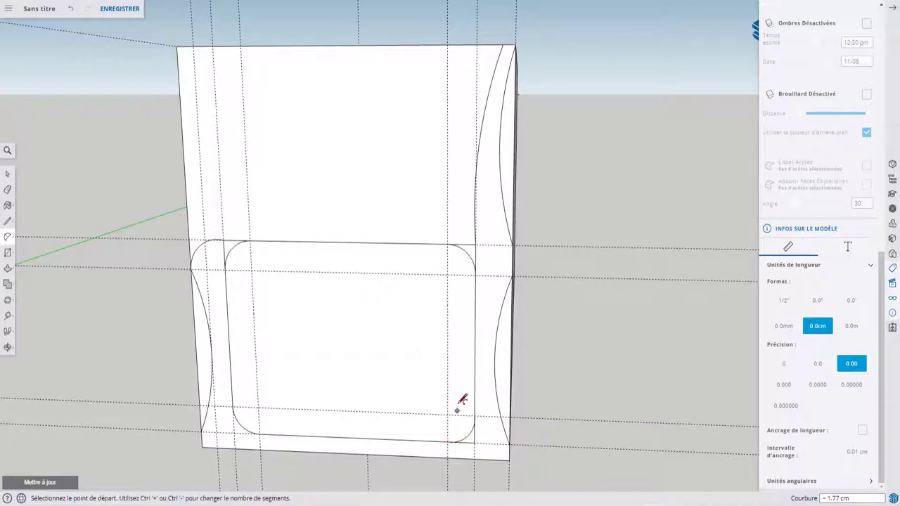
scroll(483, 248, up, 2)
Erase the stray edge above the block's top-right corner.
scroll(483, 254, up, 1)
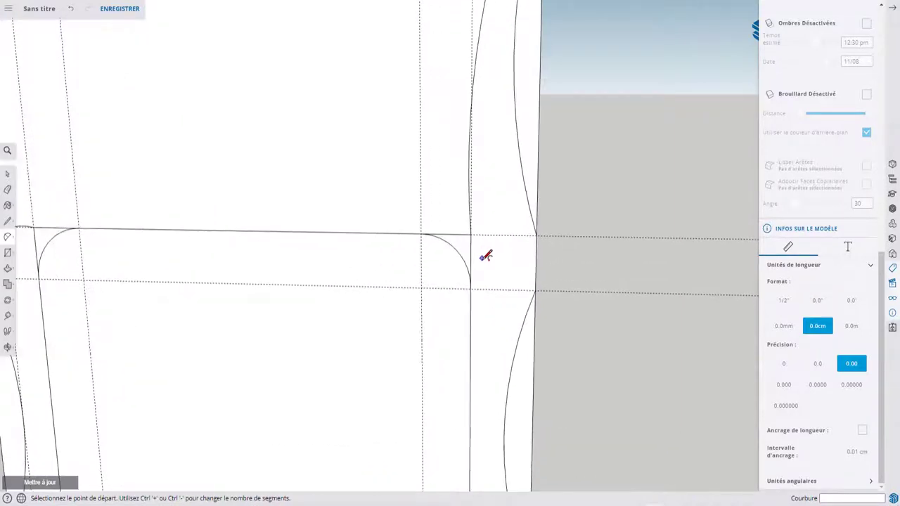
scroll(486, 254, down, 1)
key(e)
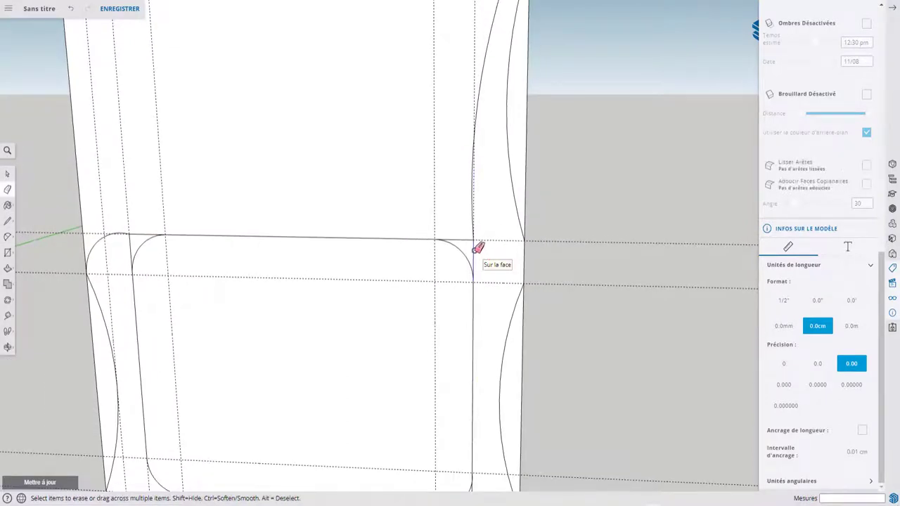
click(476, 248)
scroll(490, 261, down, 3)
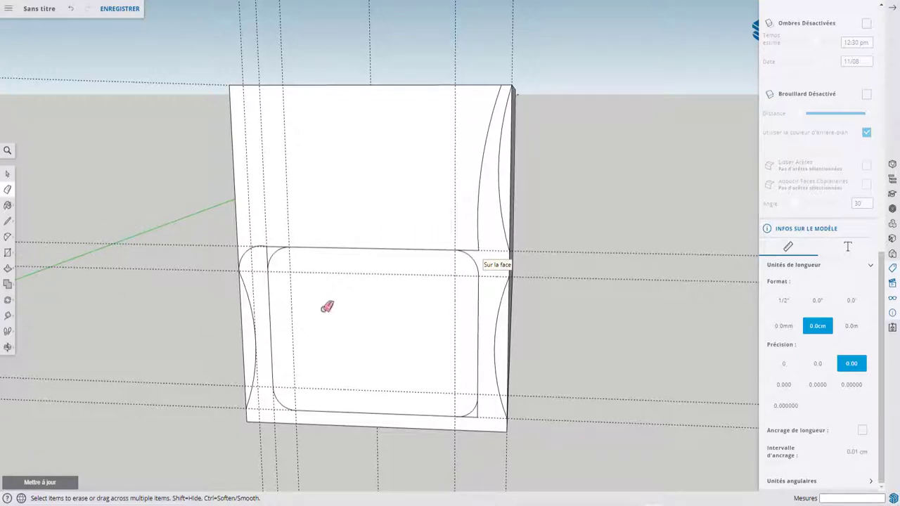
Draw a 2-point arc from the top edge into the curved right side.
key(a)
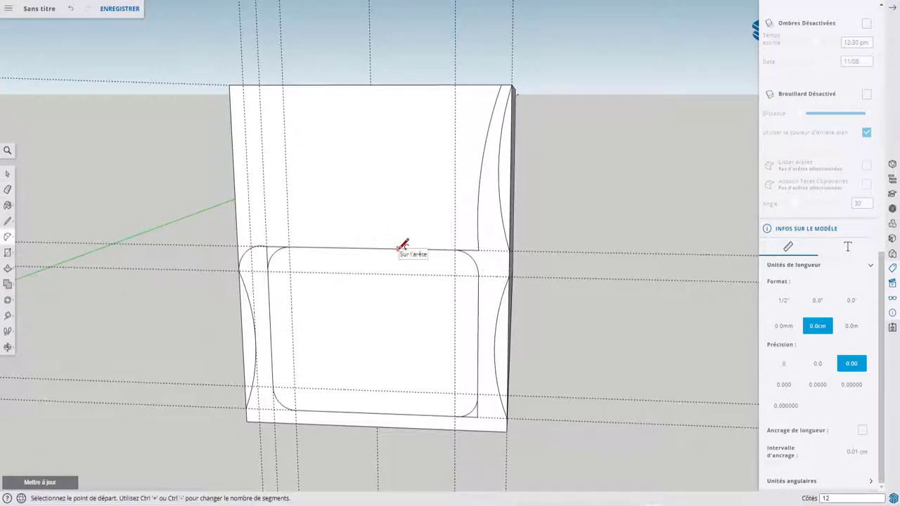
click(401, 249)
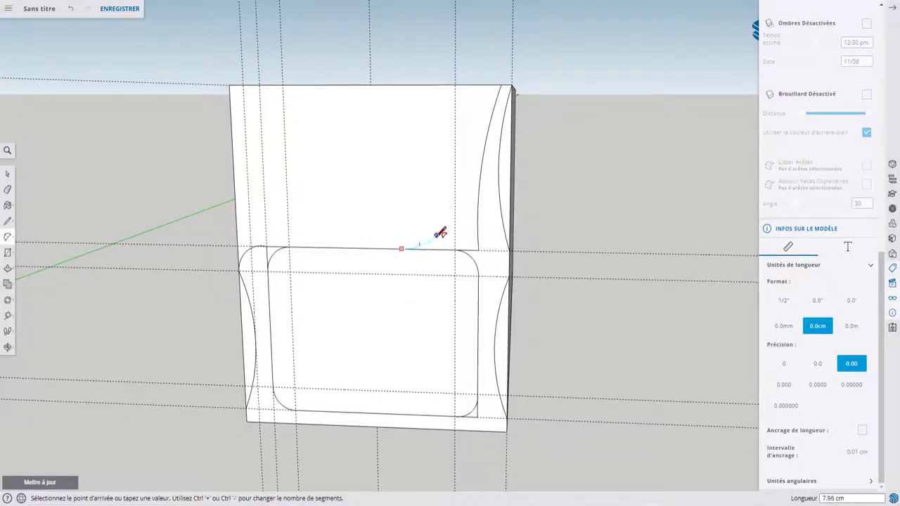
key(Escape)
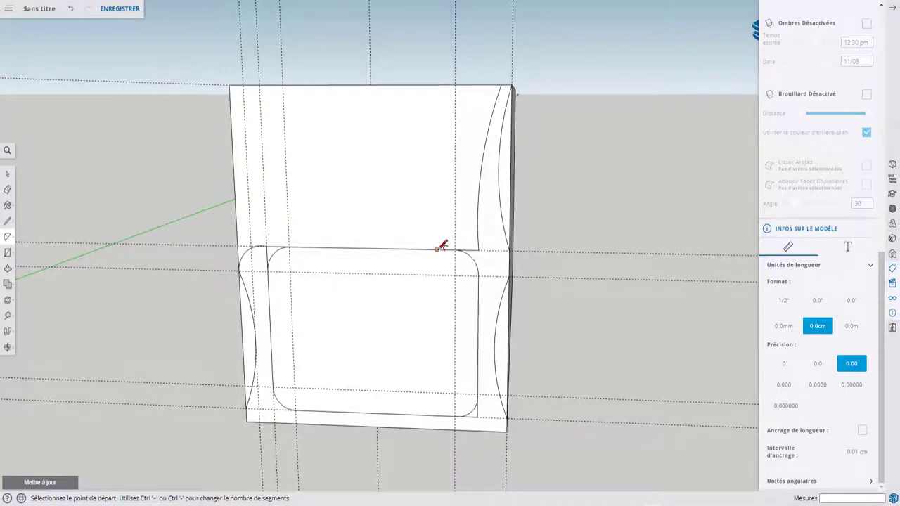
click(437, 249)
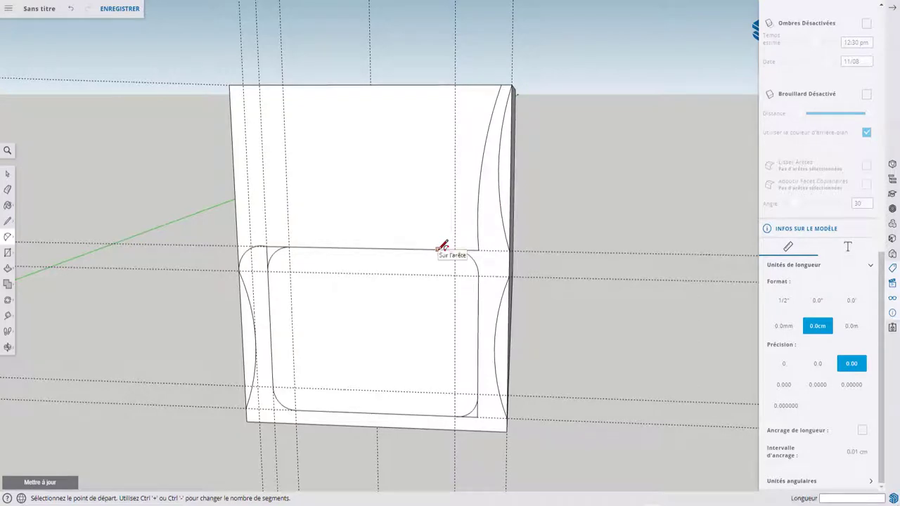
click(480, 209)
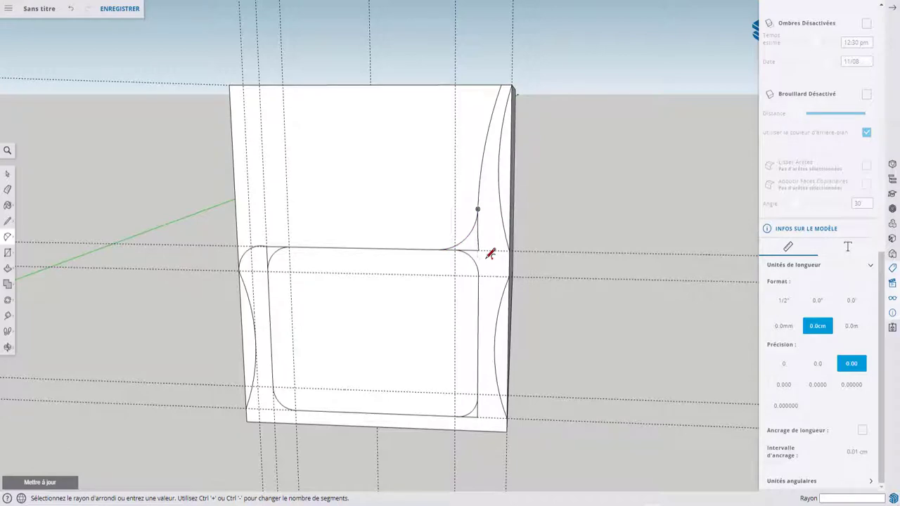
click(489, 253)
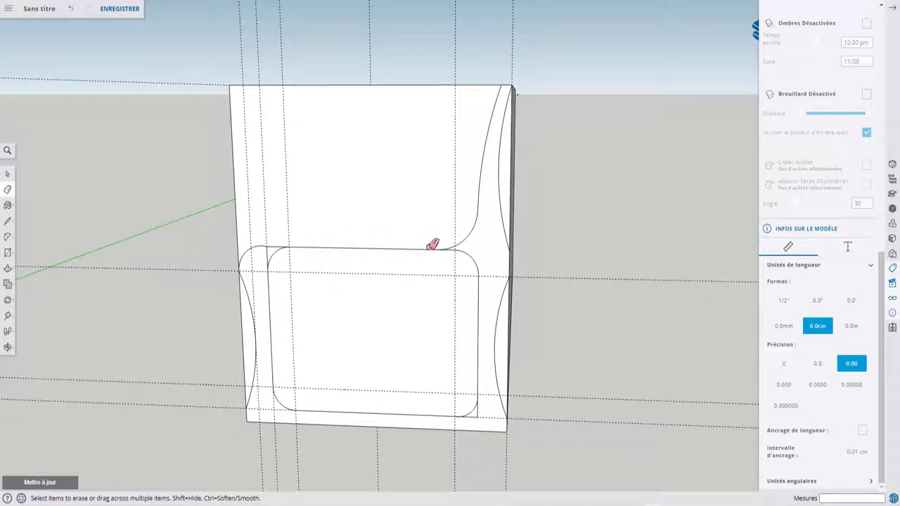
mouse_move(432, 244)
middle_down()
mouse_move(307, 293)
mouse_move(376, 252)
middle_up()
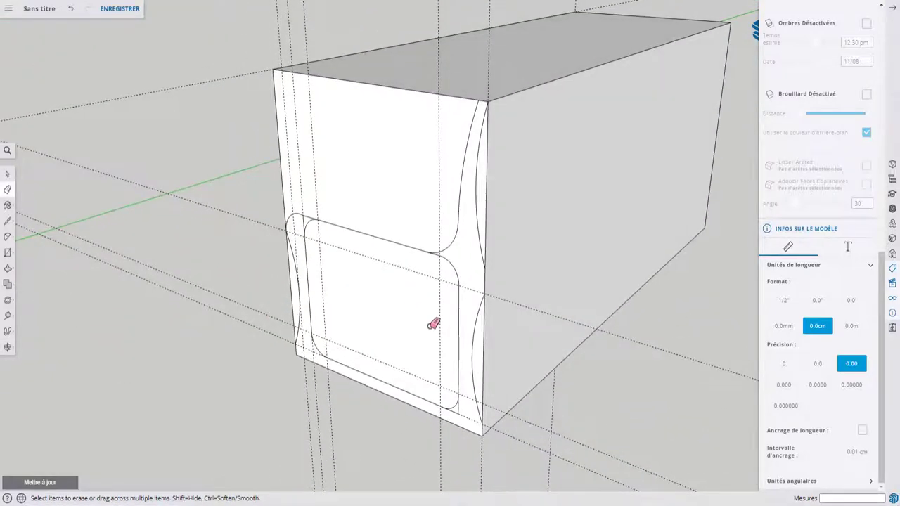
Push both curved faces back through the full 153 cm length.
key(p)
click(478, 352)
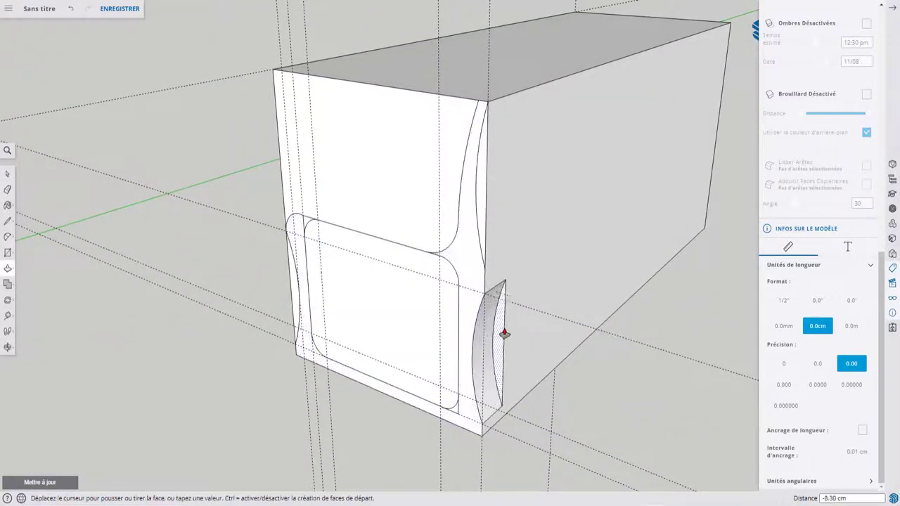
click(722, 115)
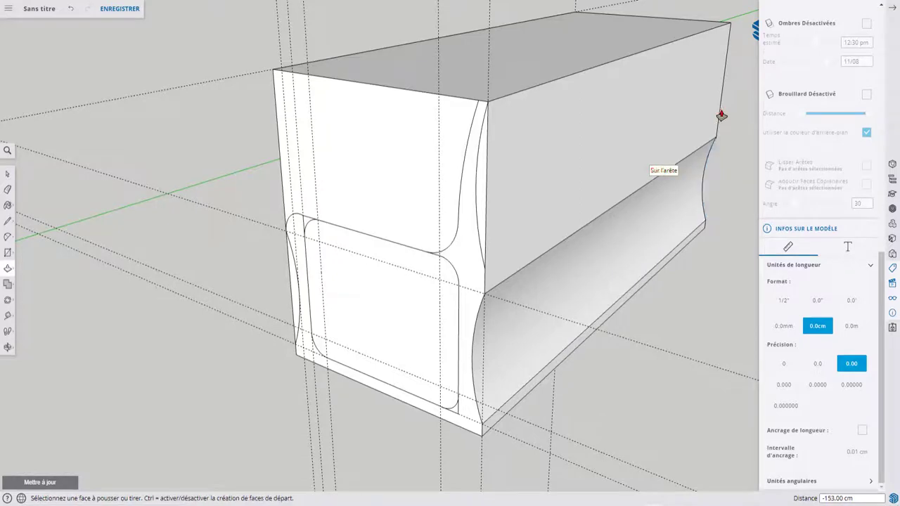
click(478, 169)
key(Escape)
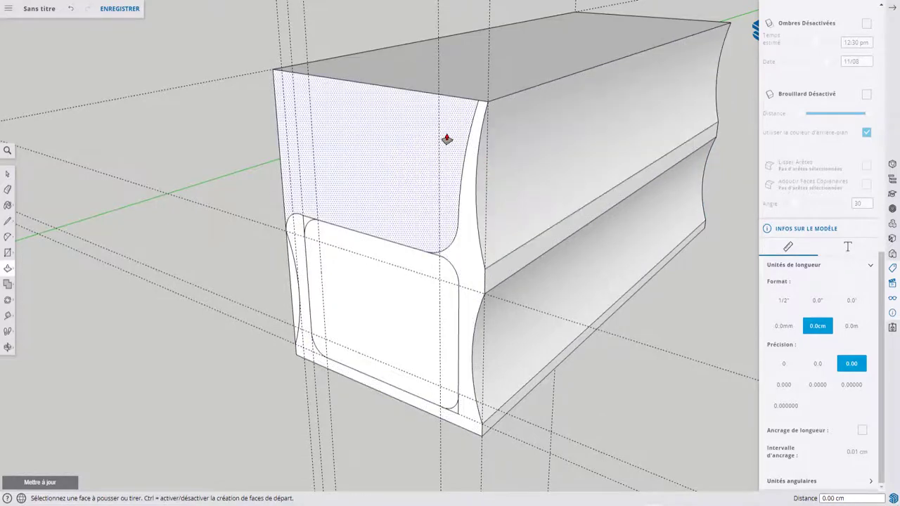
Push the upper and lower front faces back the same distance and fill the channel floor.
double_click(446, 138)
double_click(417, 339)
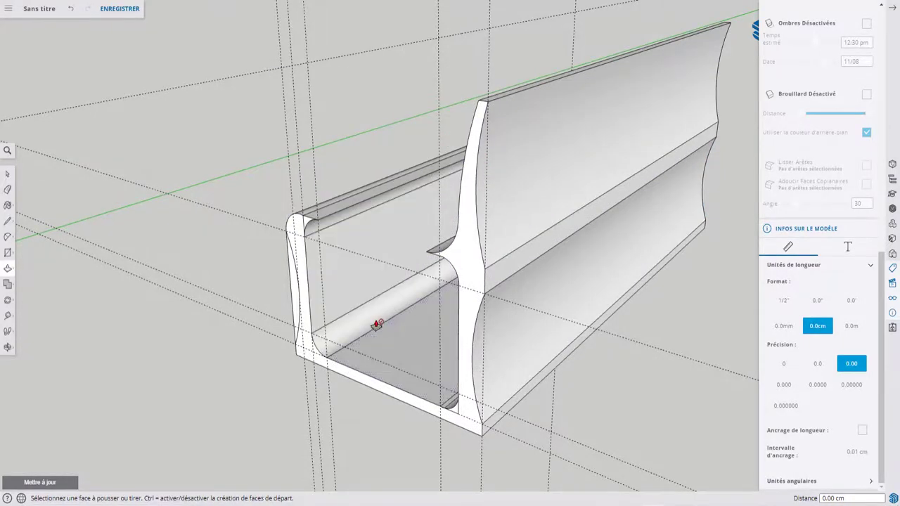
middle_drag(377, 324, 509, 328)
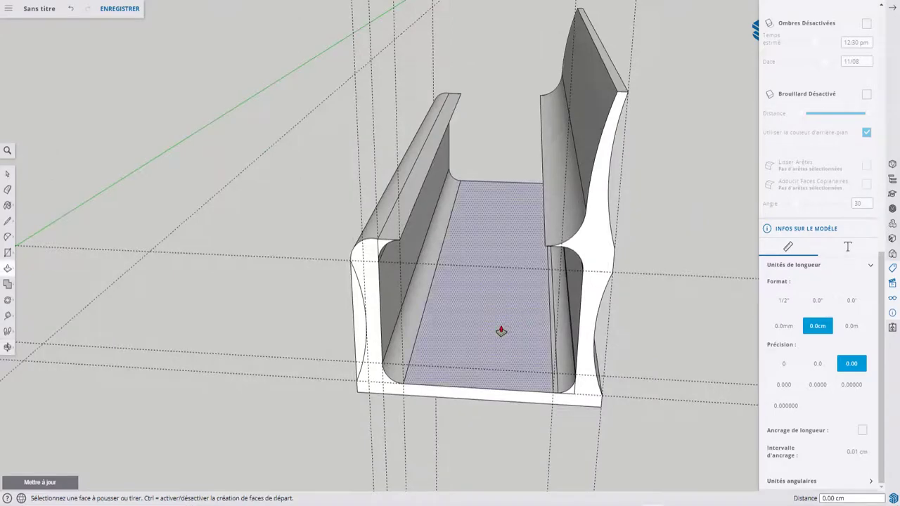
double_click(501, 330)
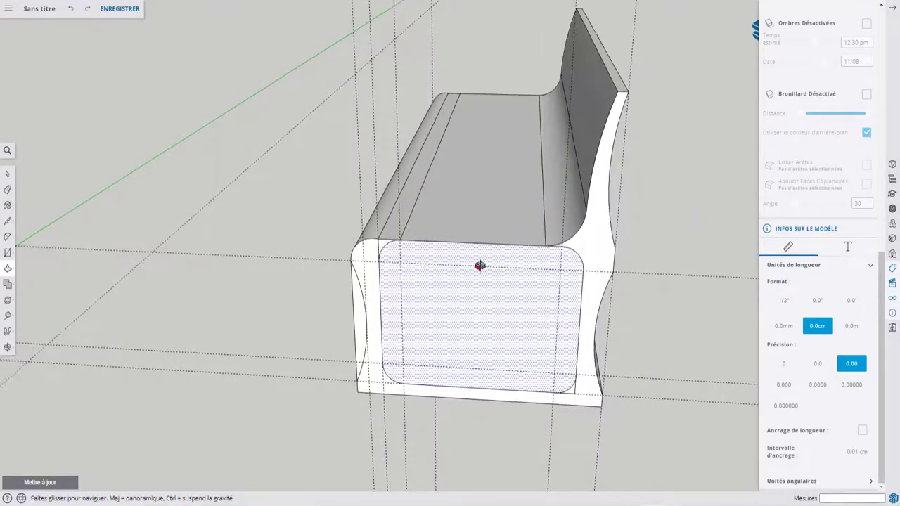
mouse_move(479, 263)
middle_down()
mouse_move(533, 236)
mouse_move(544, 277)
mouse_move(464, 246)
middle_up()
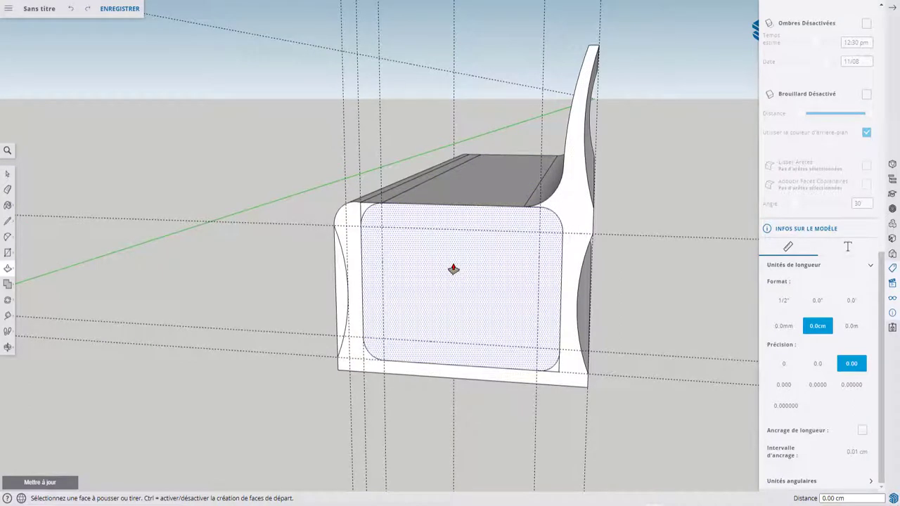
key(f)
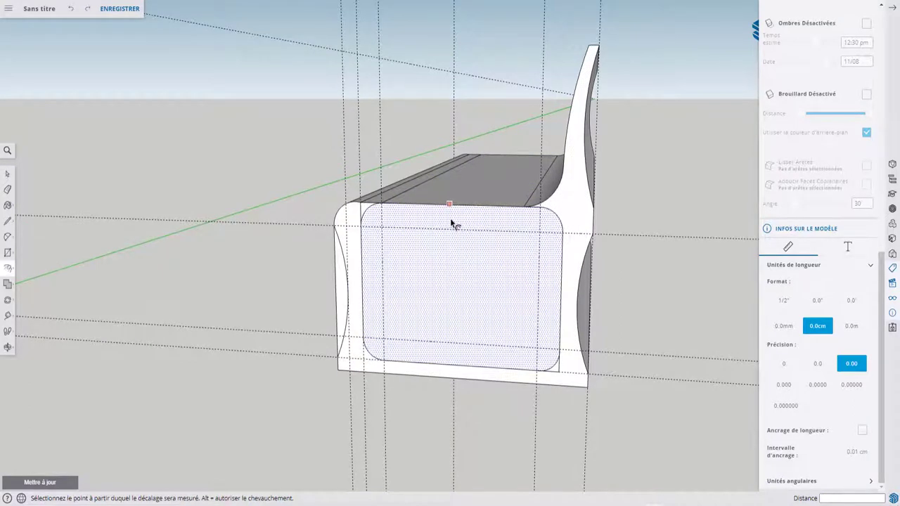
click(459, 206)
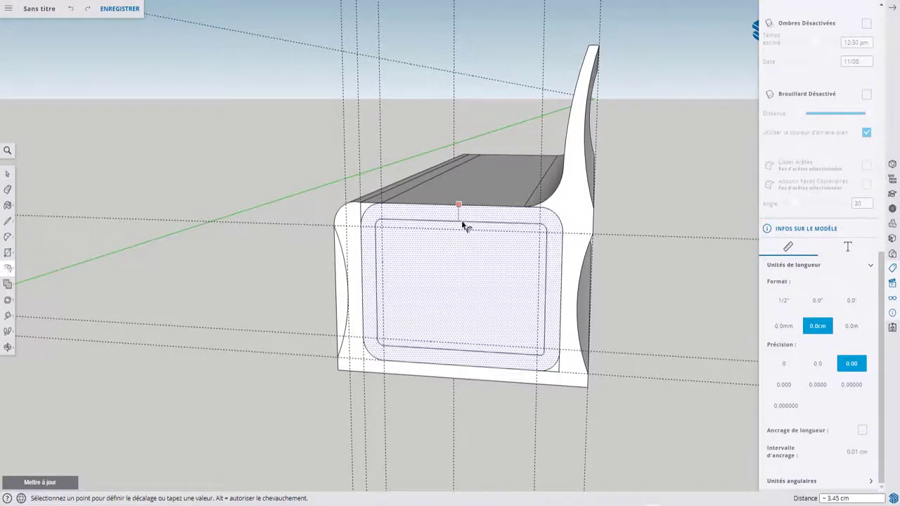
click(462, 222)
mouse_move(464, 228)
middle_down()
mouse_move(514, 297)
mouse_move(597, 371)
middle_up()
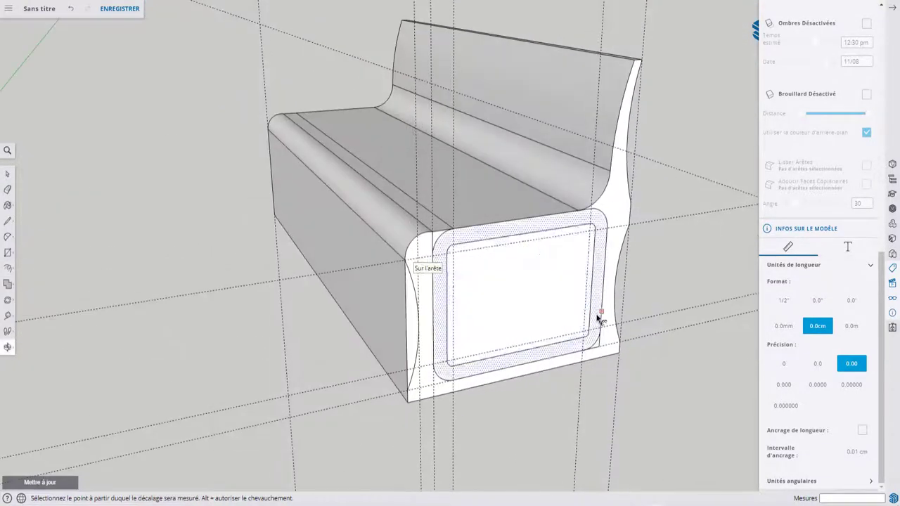
key(p)
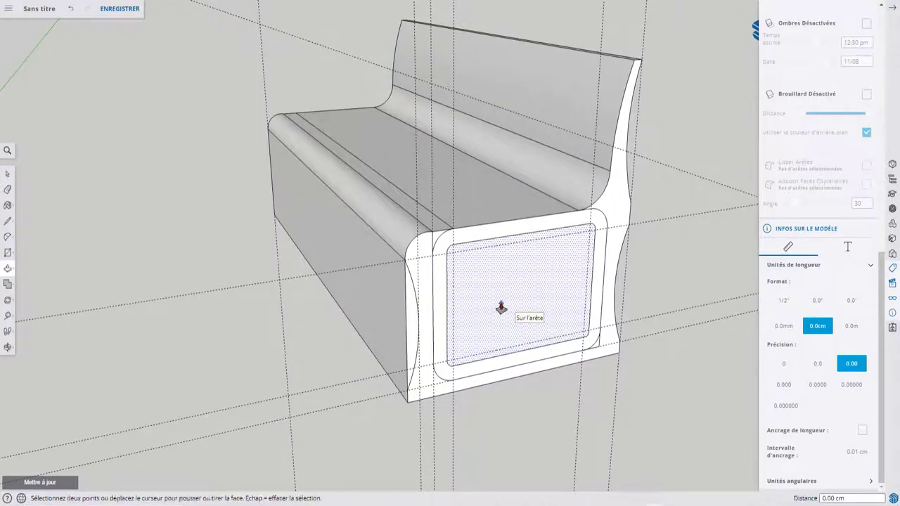
click(494, 306)
scroll(427, 255, up, 3)
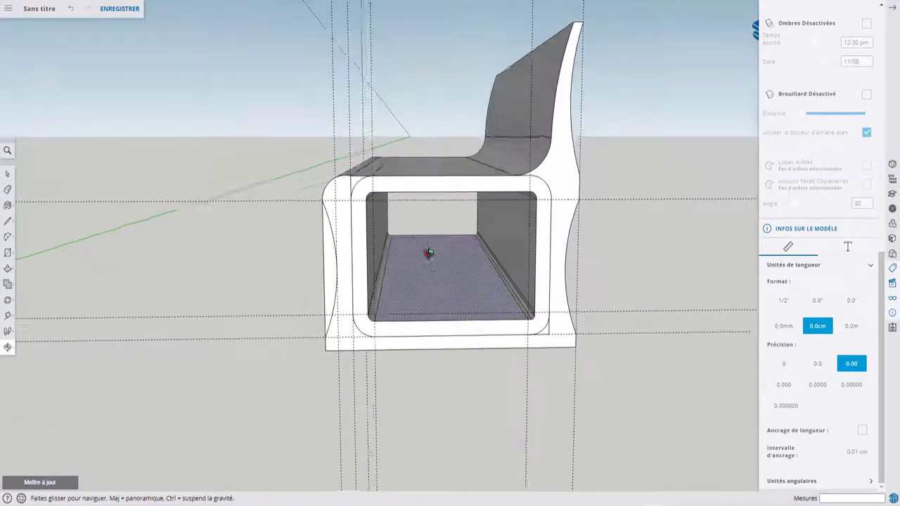
key(p)
scroll(422, 273, up, 4)
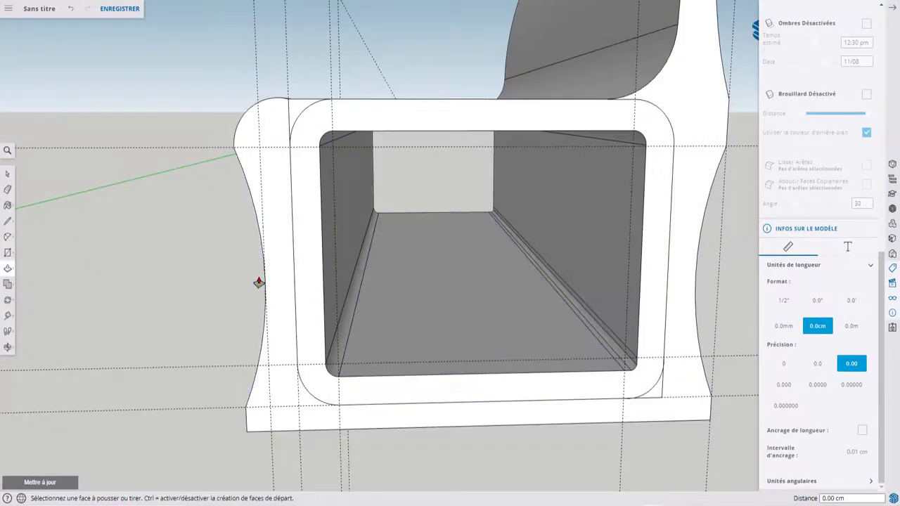
scroll(257, 281, down, 5)
mouse_move(336, 335)
middle_down()
mouse_move(435, 338)
mouse_move(287, 337)
mouse_move(356, 283)
mouse_move(482, 298)
mouse_move(401, 284)
middle_up()
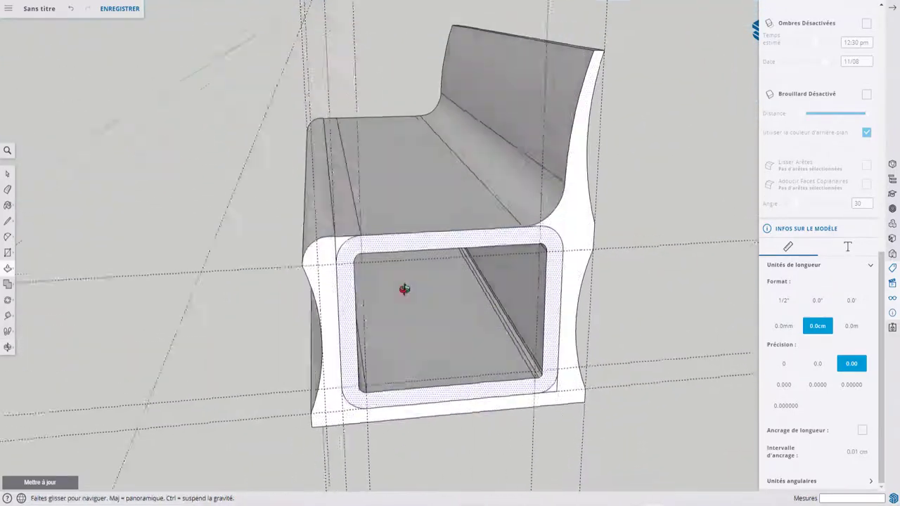
scroll(364, 294, up, 3)
scroll(508, 299, up, 3)
scroll(422, 294, down, 5)
mouse_move(328, 287)
middle_down()
mouse_move(528, 246)
mouse_move(235, 331)
mouse_move(435, 305)
mouse_move(514, 283)
mouse_move(452, 281)
mouse_move(444, 272)
mouse_move(474, 277)
mouse_move(585, 258)
middle_up()
Push the bench's end face back 148.78 cm, leaving only a thin end panel.
scroll(585, 258, up, 3)
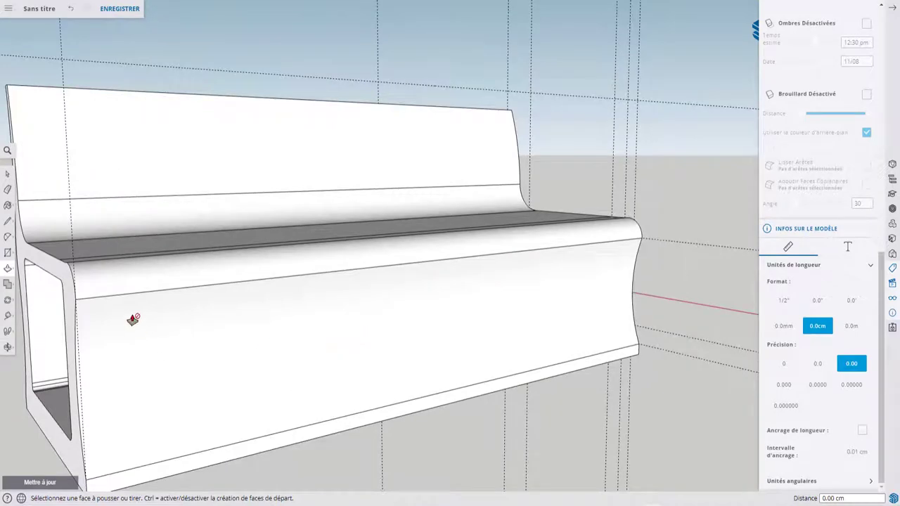
click(66, 281)
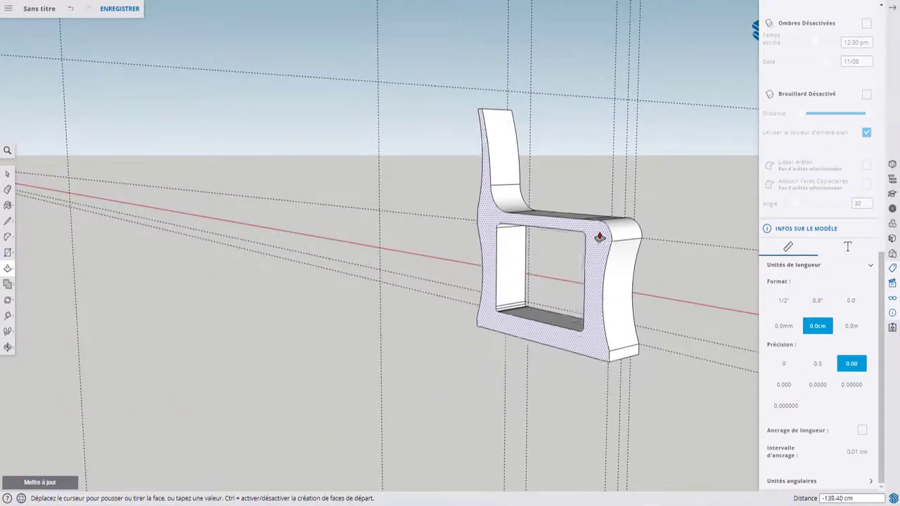
click(619, 294)
click(8, 346)
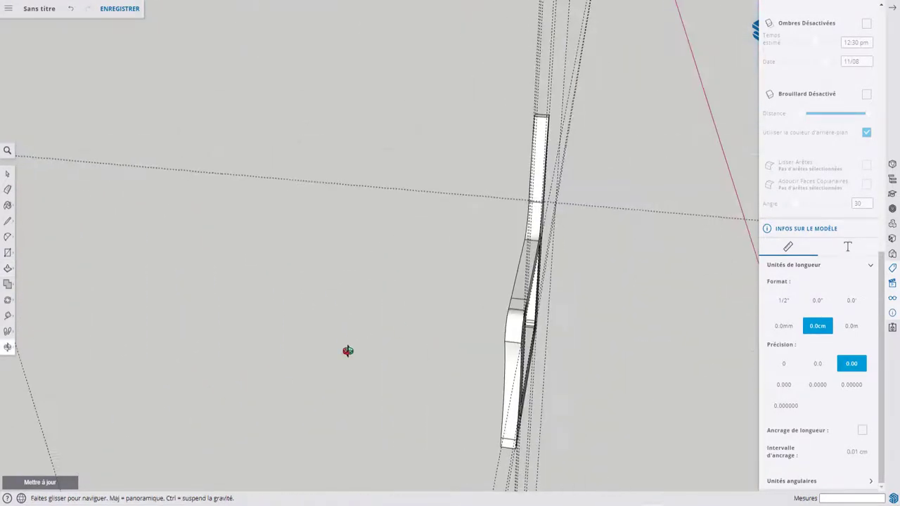
key(ctrl+z)
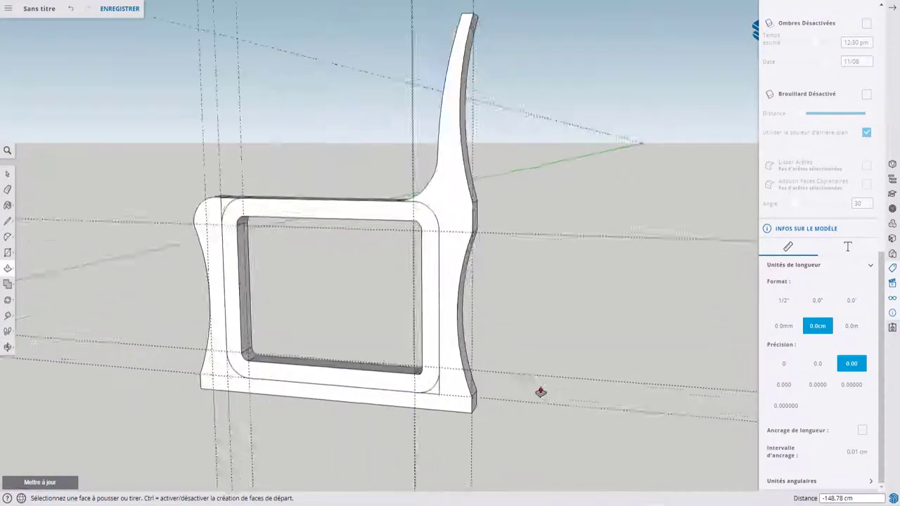
scroll(476, 345, up, 3)
scroll(542, 317, up, 3)
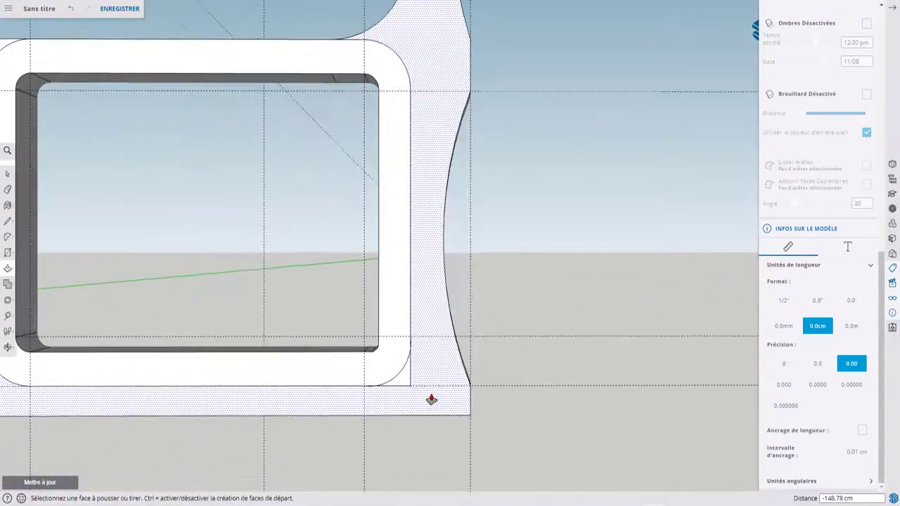
Erase the stray guide line below the panel and turn to face the end panel.
key(e)
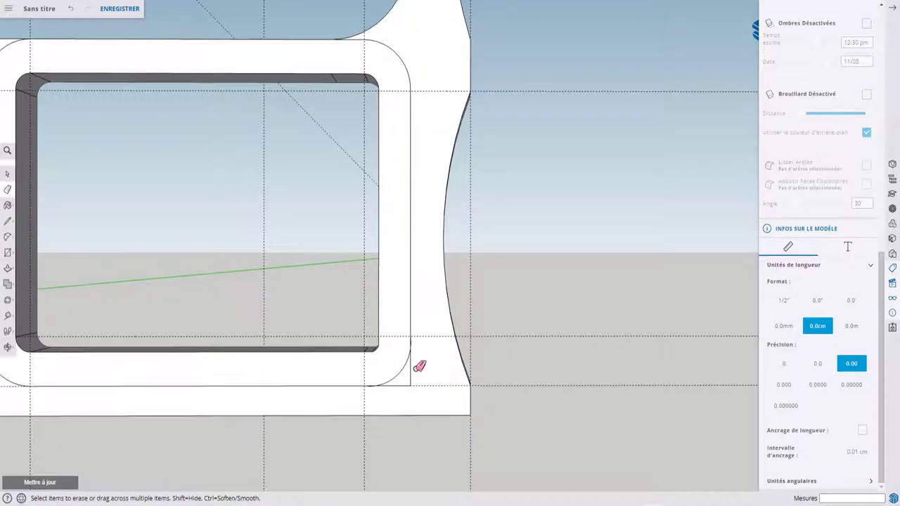
click(405, 386)
scroll(422, 109, down, 3)
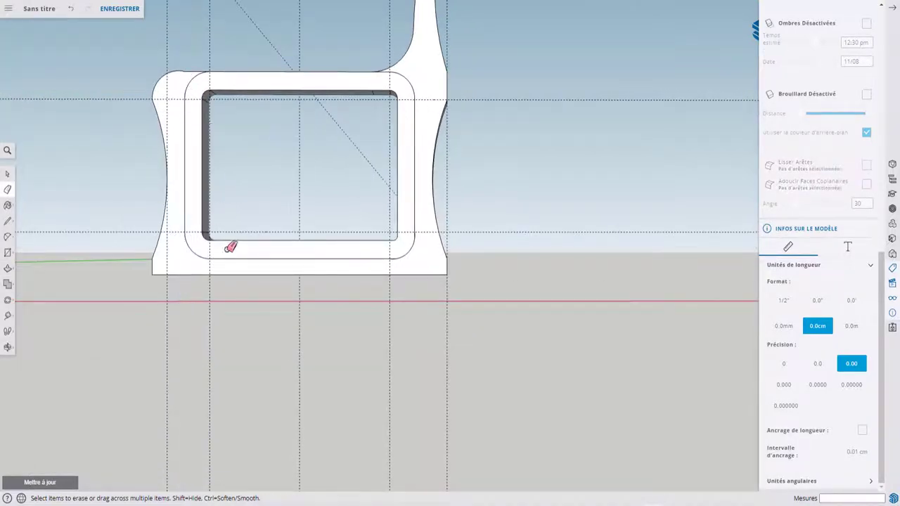
mouse_move(220, 75)
middle_down()
mouse_move(237, 116)
mouse_move(281, 164)
mouse_move(257, 173)
mouse_move(252, 166)
mouse_move(358, 197)
middle_up()
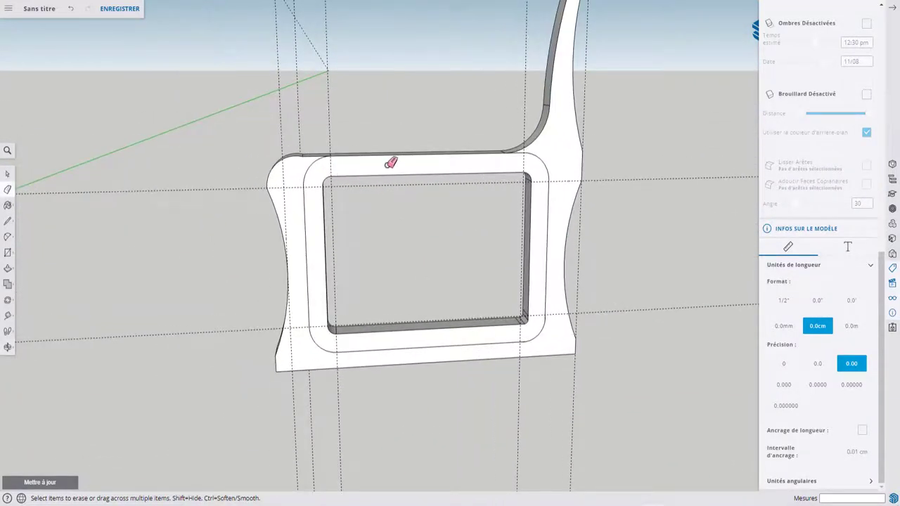
middle_drag(392, 161, 373, 125)
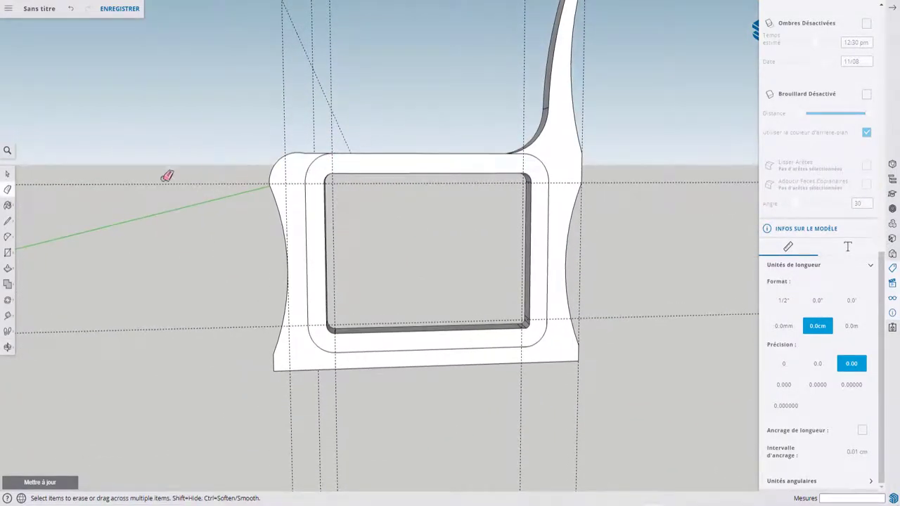
Draw an arc from the top edge to round the panel's upper front corner.
key(a)
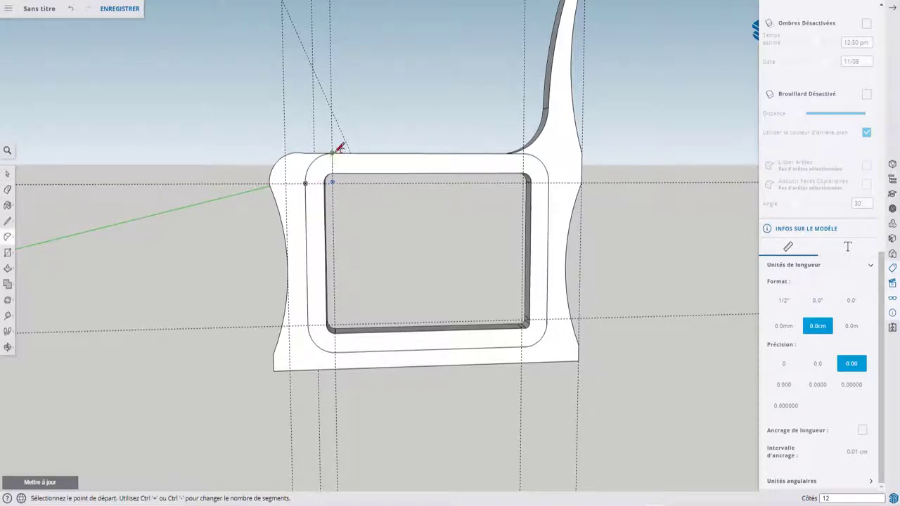
click(345, 152)
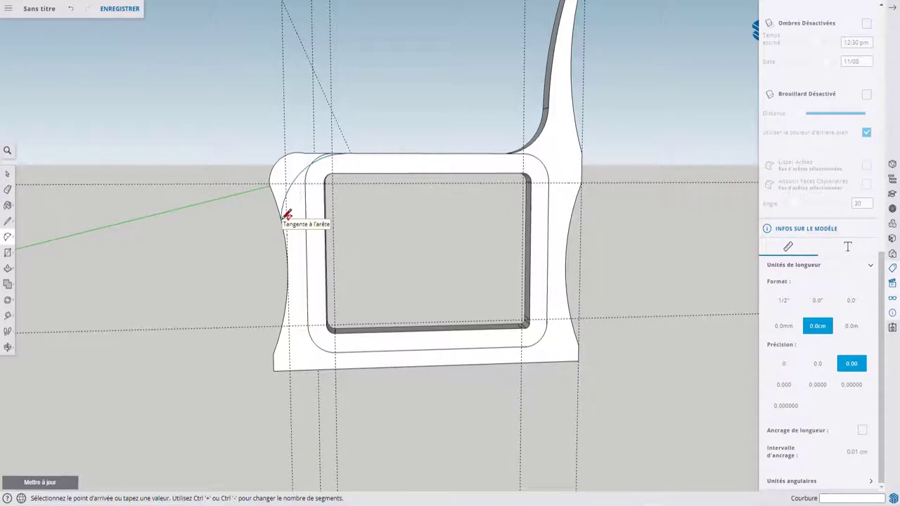
click(286, 214)
scroll(297, 169, up, 2)
scroll(311, 163, up, 2)
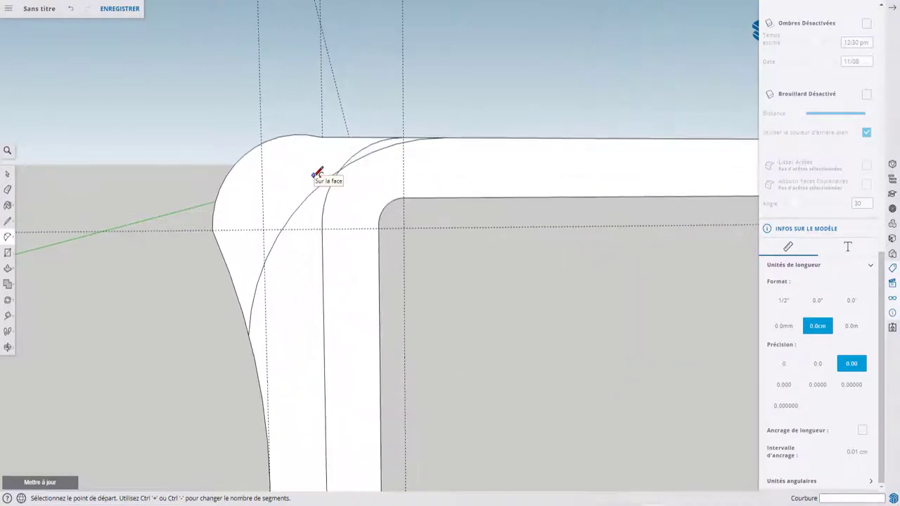
Erase the top edge beyond the arc and the cut-off corner edges and faces.
key(e)
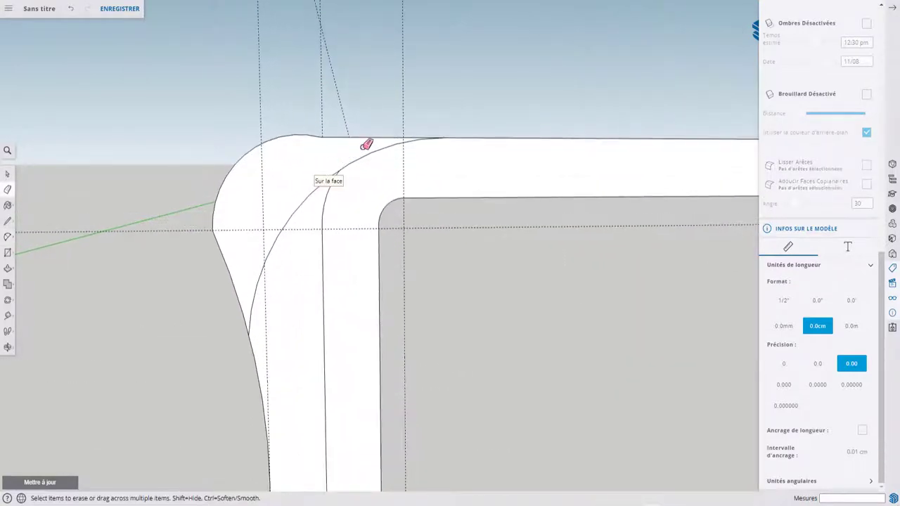
click(353, 135)
drag(329, 136, 281, 156)
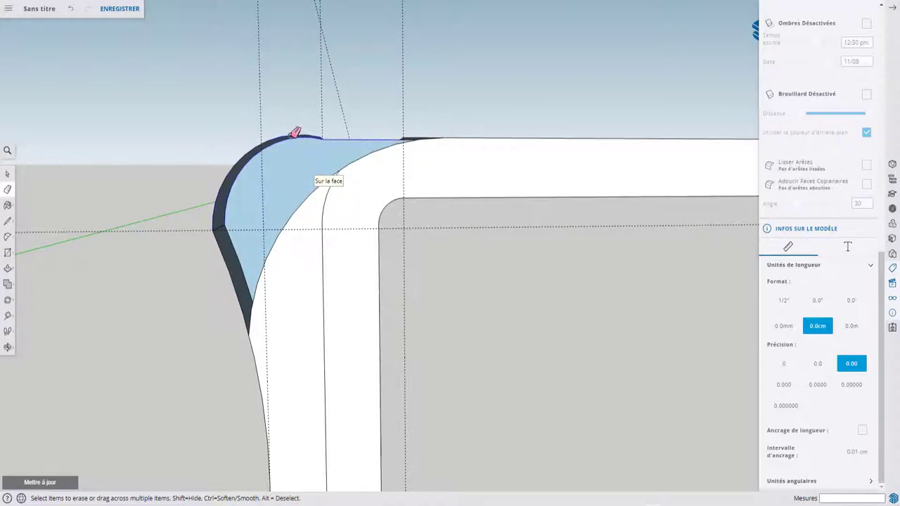
click(229, 241)
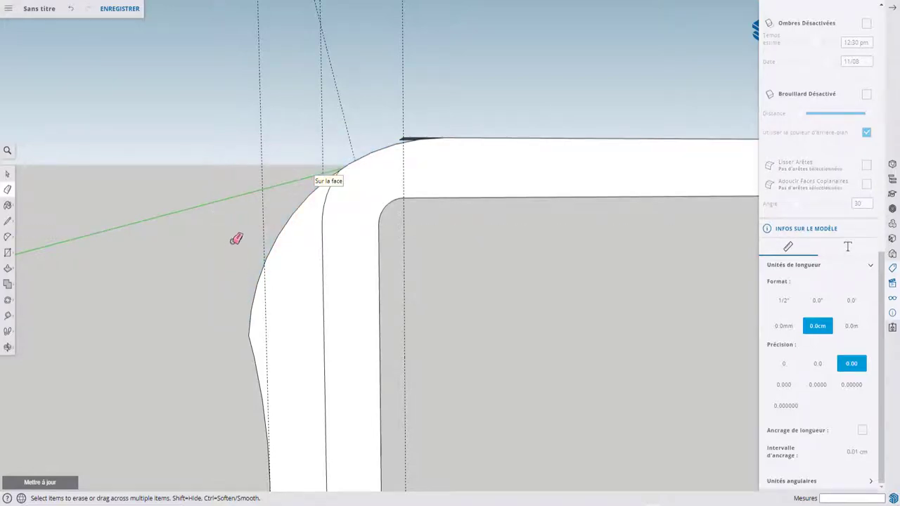
mouse_move(235, 237)
middle_down()
mouse_move(307, 221)
mouse_move(513, 261)
mouse_move(615, 261)
mouse_move(537, 273)
middle_up()
Restore the corner geometry and push the curved corner face through the panel thickness.
key(ctrl+z)
key(ctrl+z)
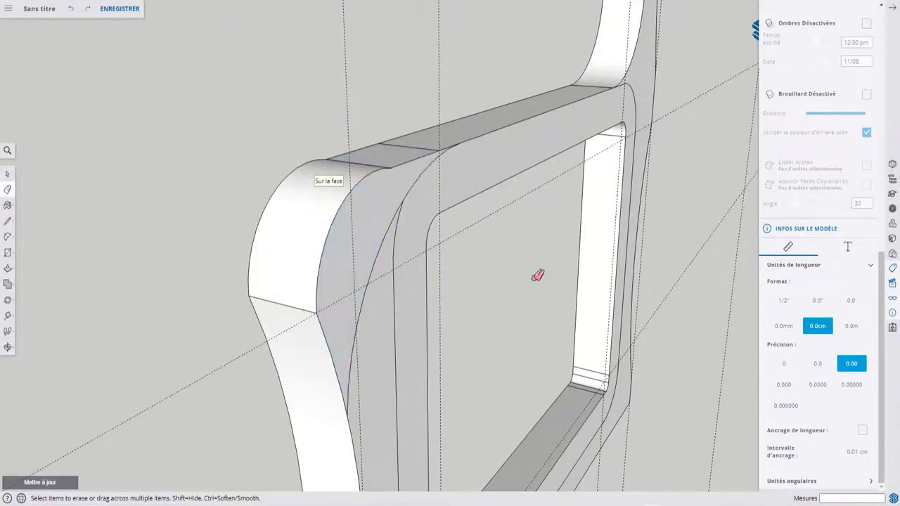
scroll(465, 241, up, 1)
scroll(458, 251, up, 2)
key(p)
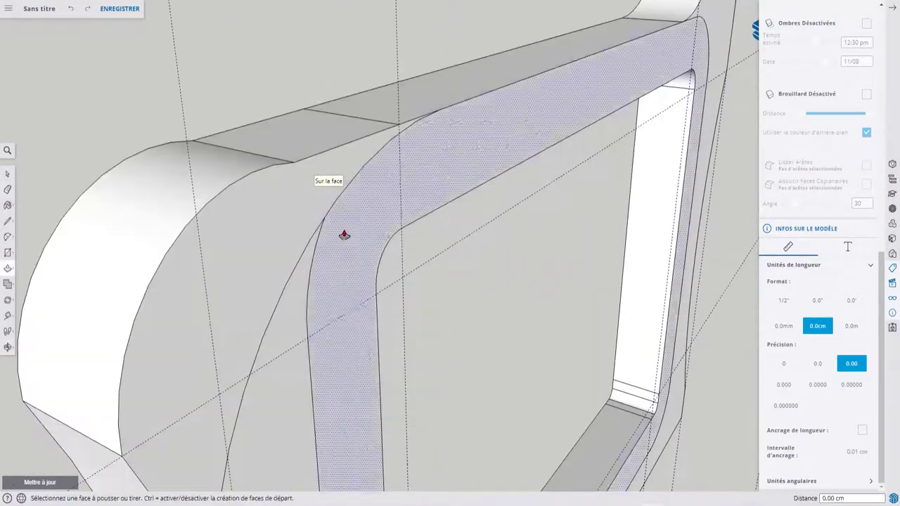
scroll(254, 253, up, 2)
click(255, 253)
click(255, 253)
scroll(398, 215, down, 1)
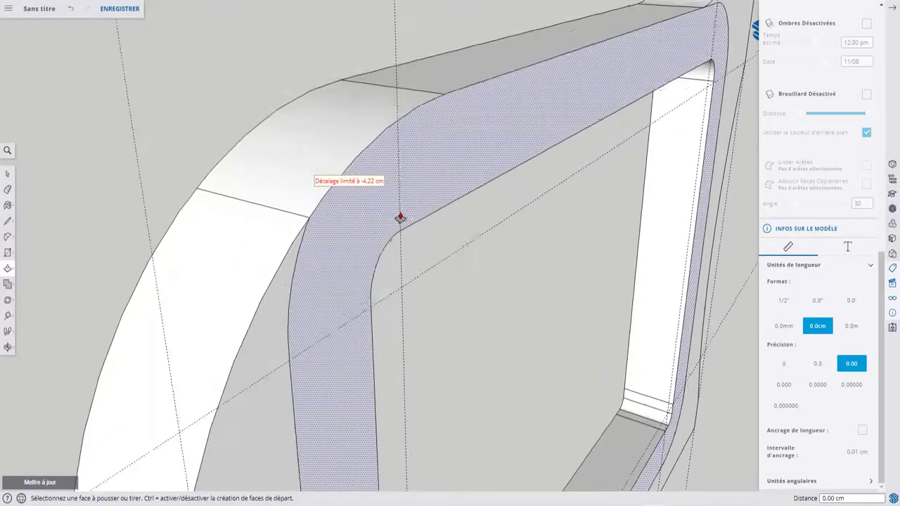
scroll(401, 220, down, 2)
Draw a shallow arc with -0.48 cm bulge on the back edge below the backrest.
mouse_move(402, 221)
middle_down()
mouse_move(199, 203)
mouse_move(338, 169)
middle_up()
scroll(307, 133, up, 2)
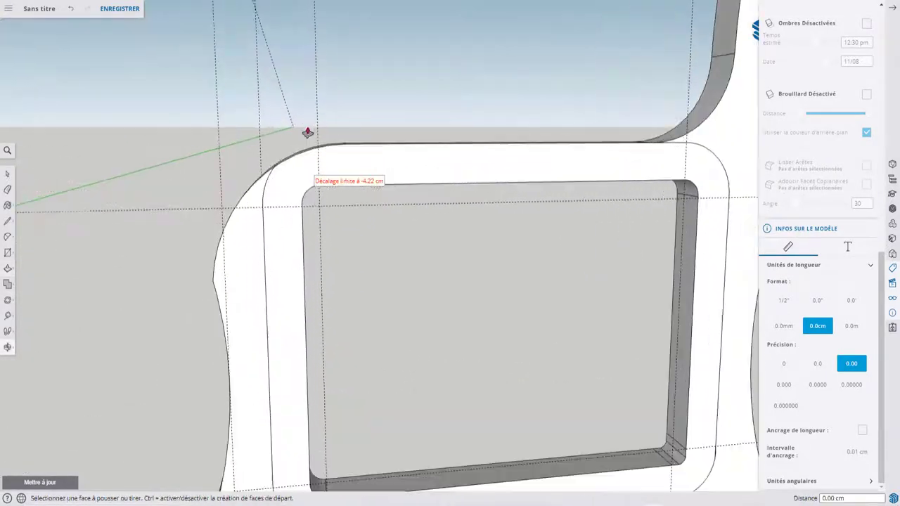
middle_drag(307, 133, 389, 186)
scroll(388, 185, down, 2)
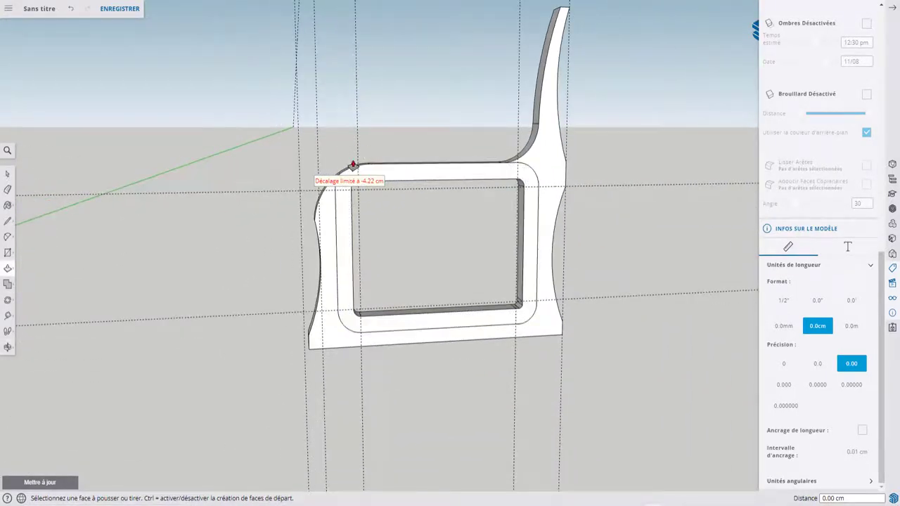
mouse_move(531, 54)
middle_down()
mouse_move(615, 173)
mouse_move(573, 159)
mouse_move(570, 173)
mouse_move(535, 95)
middle_up()
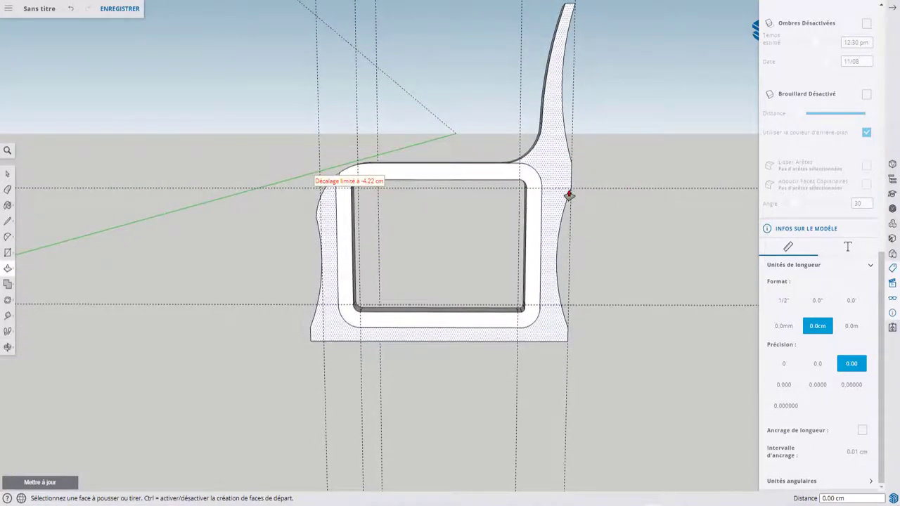
key(a)
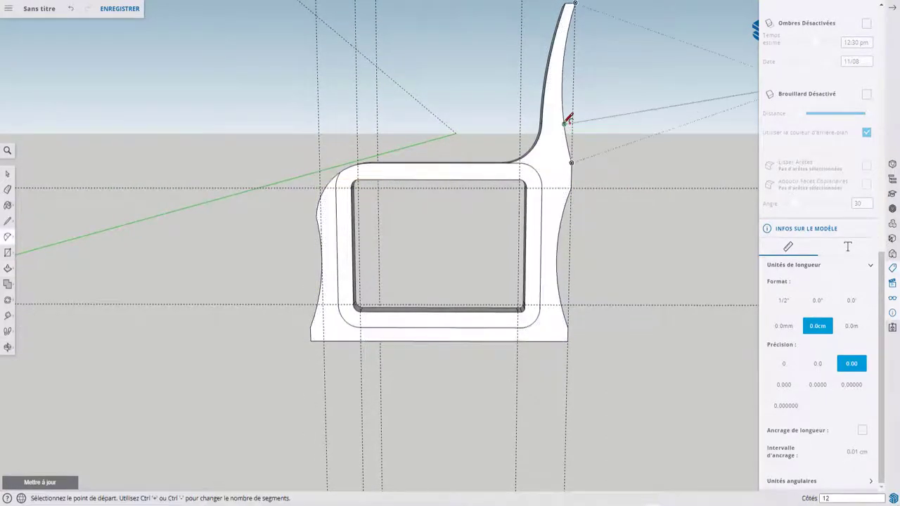
click(564, 124)
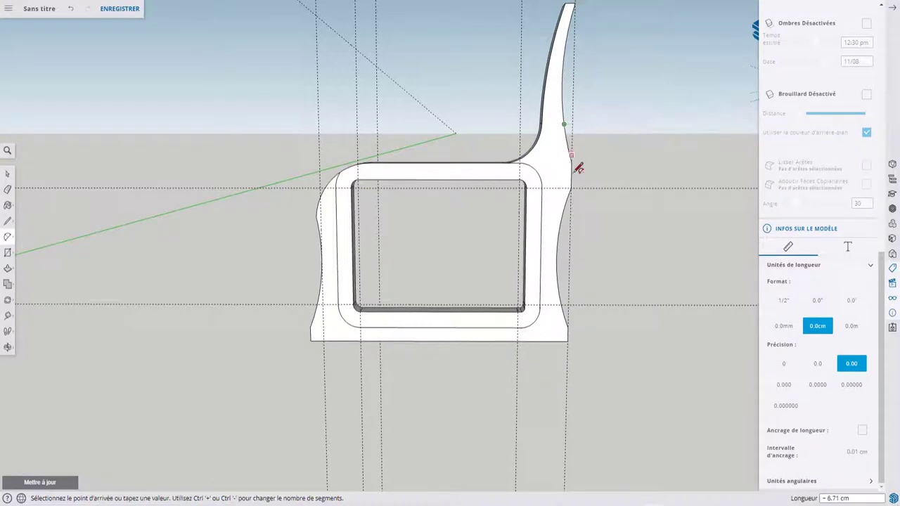
click(557, 246)
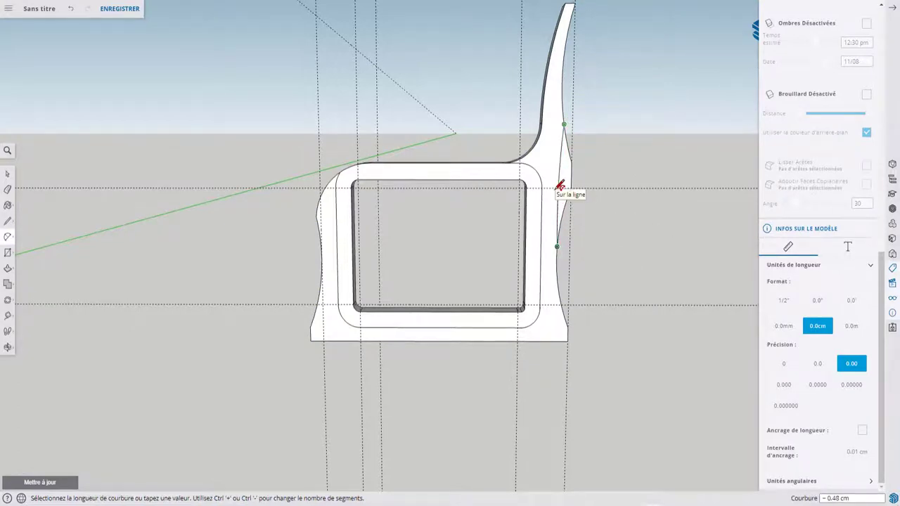
click(561, 185)
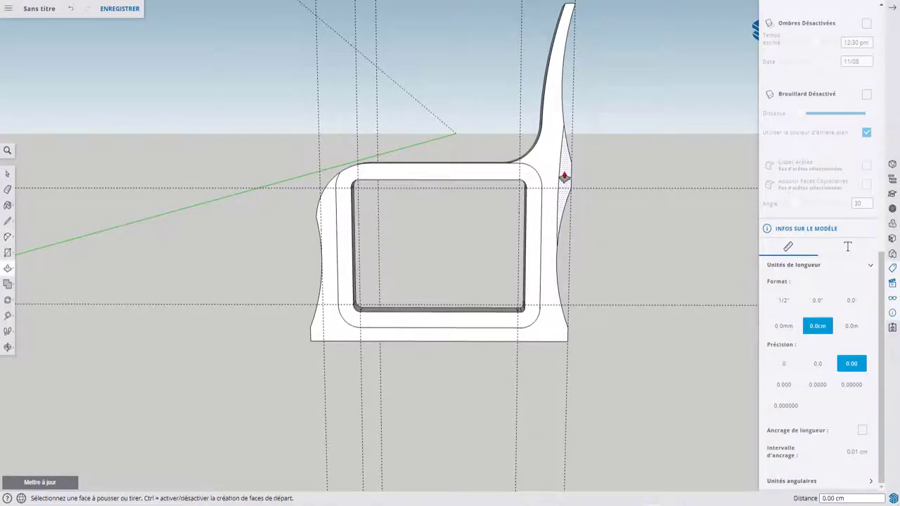
mouse_move(565, 177)
middle_down()
mouse_move(574, 248)
mouse_move(594, 213)
middle_up()
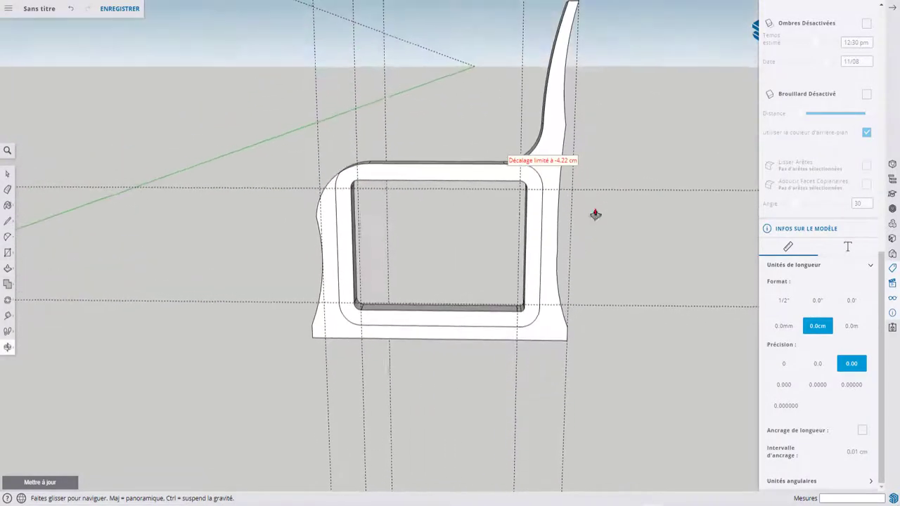
Orbit to the panel's outer face and start a measurement from the frame edge.
scroll(595, 268, up, 5)
scroll(563, 330, down, 2)
scroll(499, 338, down, 2)
middle_drag(496, 337, 498, 363)
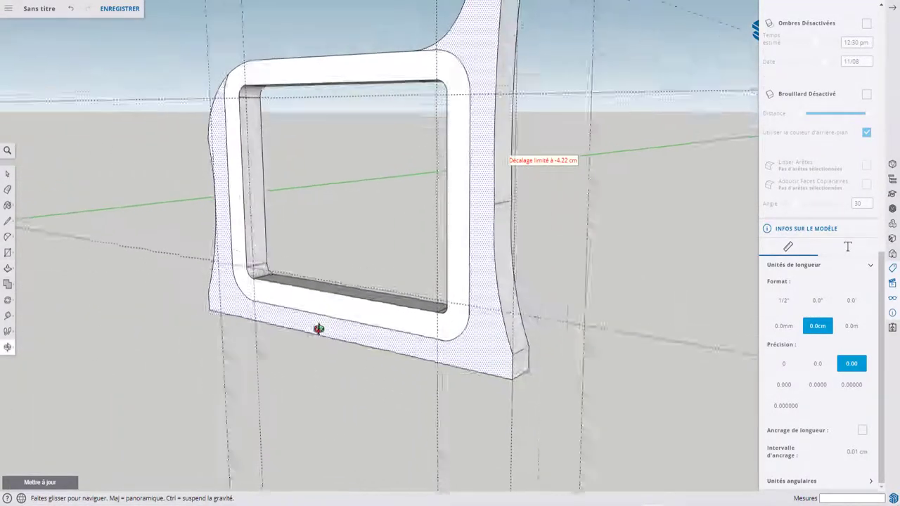
scroll(366, 301, down, 2)
mouse_move(366, 301)
middle_down()
mouse_move(528, 345)
mouse_move(482, 307)
mouse_move(501, 315)
middle_up()
key(t)
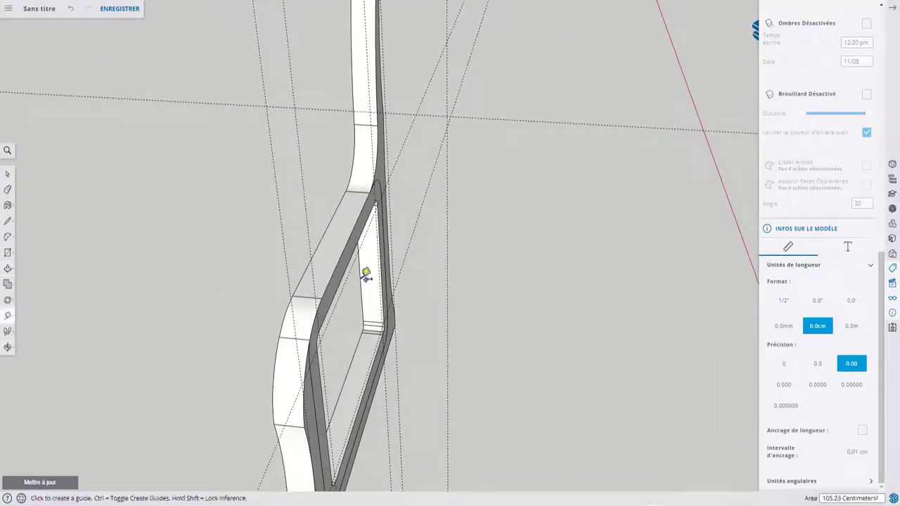
click(312, 256)
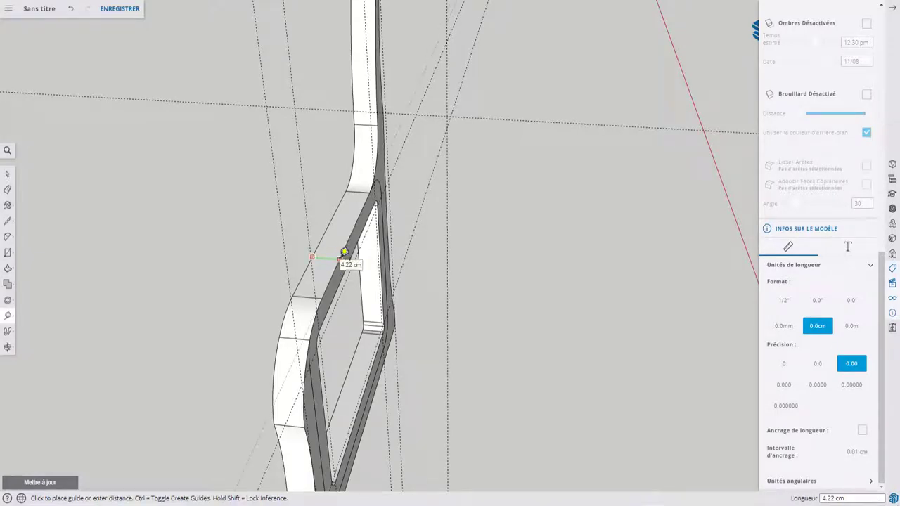
Erase the inner left edge, the right curved edge and a small leftover fragment.
mouse_move(393, 277)
middle_down()
mouse_move(228, 274)
mouse_move(316, 294)
mouse_move(177, 251)
middle_up()
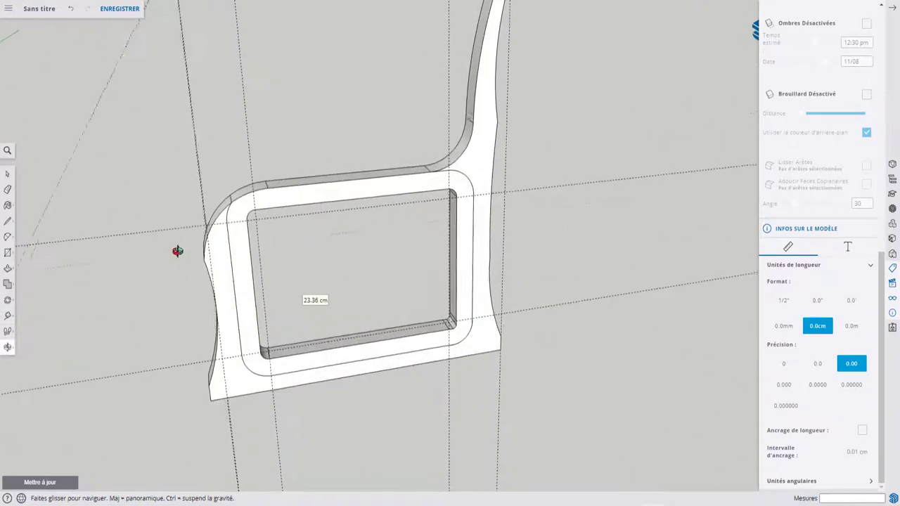
scroll(177, 251, up, 3)
scroll(231, 254, up, 1)
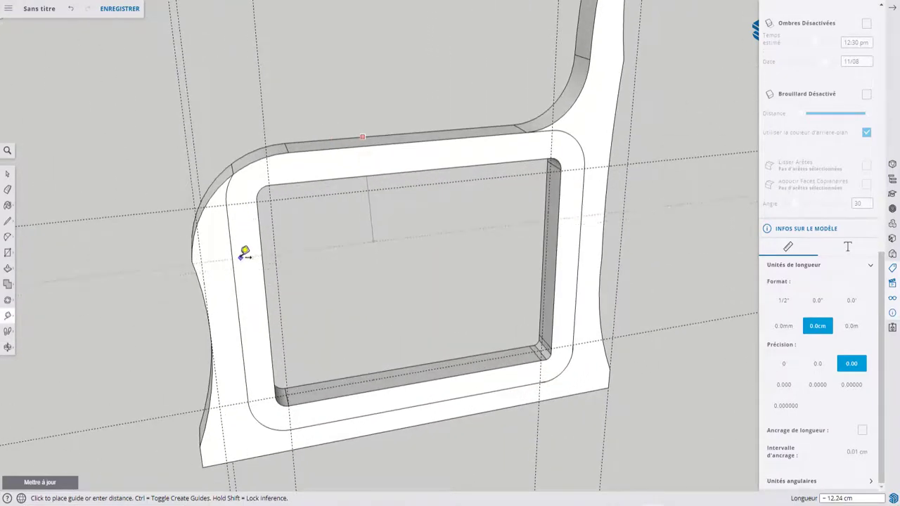
key(e)
mouse_move(236, 190)
mouse_down()
mouse_move(272, 395)
mouse_move(492, 380)
mouse_up()
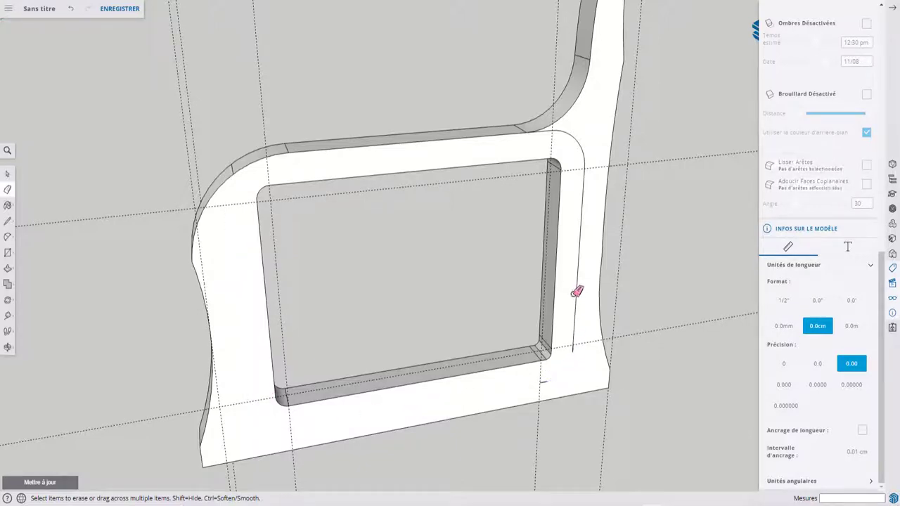
click(578, 288)
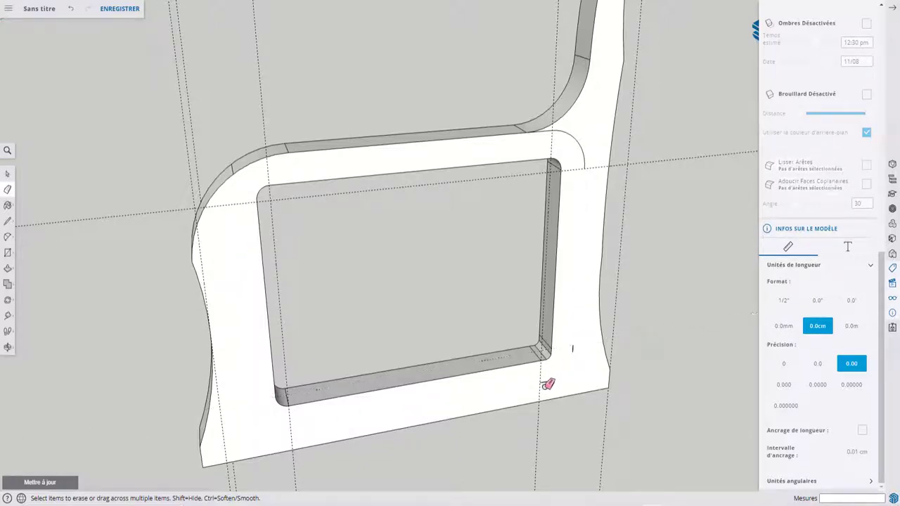
click(572, 348)
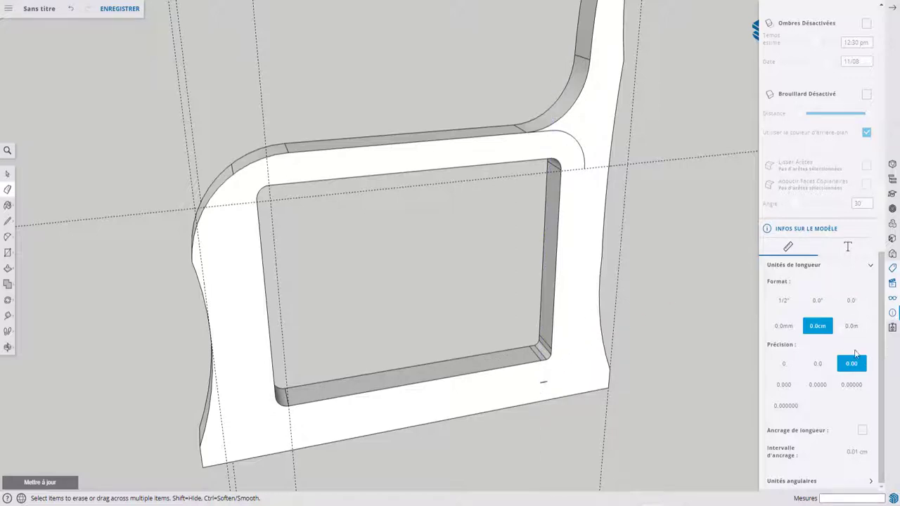
scroll(855, 354, up, 4)
scroll(844, 331, up, 3)
scroll(833, 309, down, 1)
Delete all guides with 'Supprimer tous les guides', erase the last arc edge below the top rail, and check.
scroll(823, 289, down, 1)
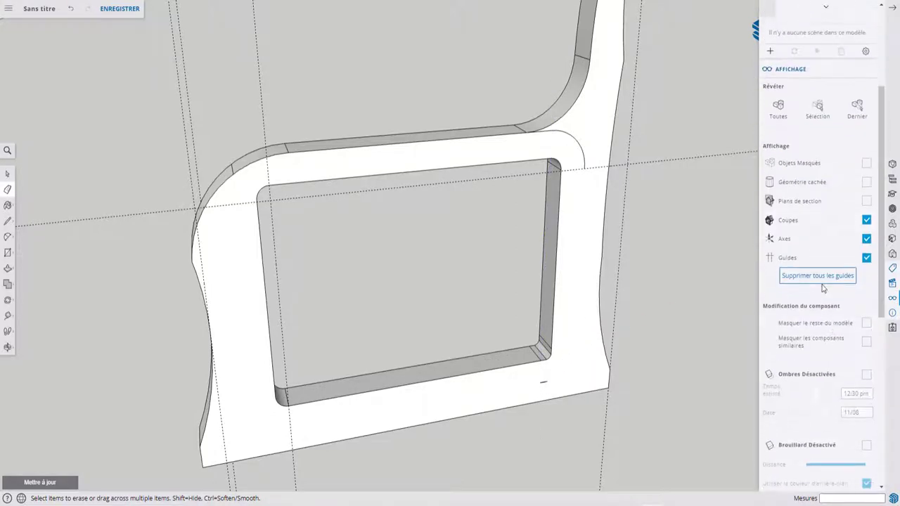
click(819, 276)
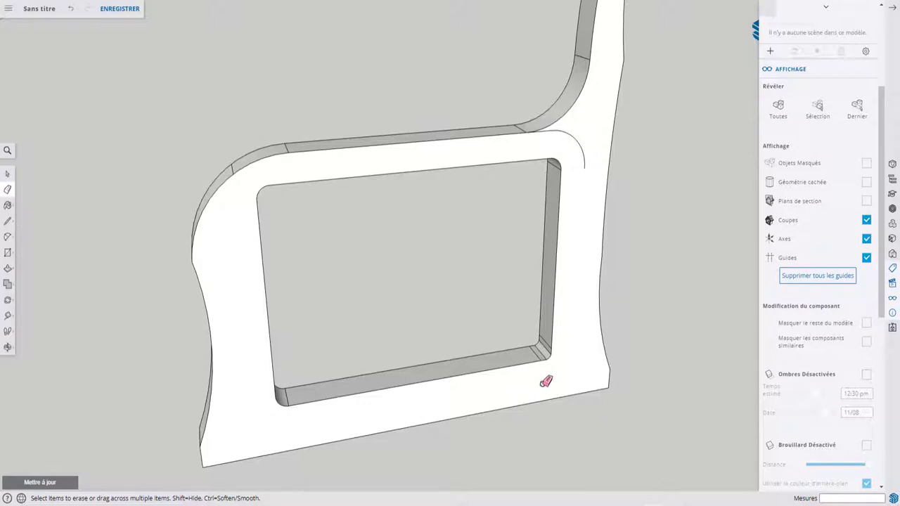
drag(583, 169, 583, 148)
scroll(295, 272, down, 3)
mouse_move(281, 271)
middle_down()
mouse_move(476, 255)
mouse_move(251, 207)
middle_up()
scroll(299, 302, up, 3)
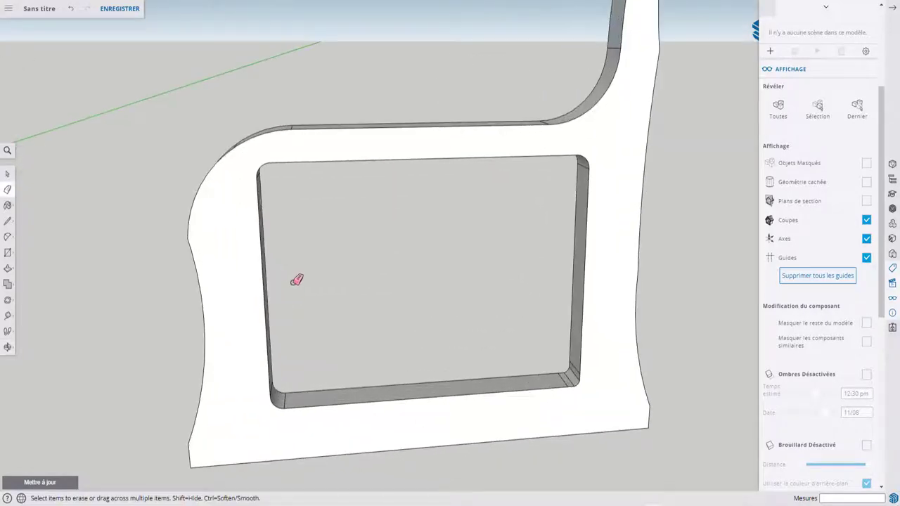
mouse_move(304, 254)
middle_down()
mouse_move(394, 261)
mouse_move(391, 270)
mouse_move(457, 294)
middle_up()
scroll(424, 263, down, 3)
key(e)
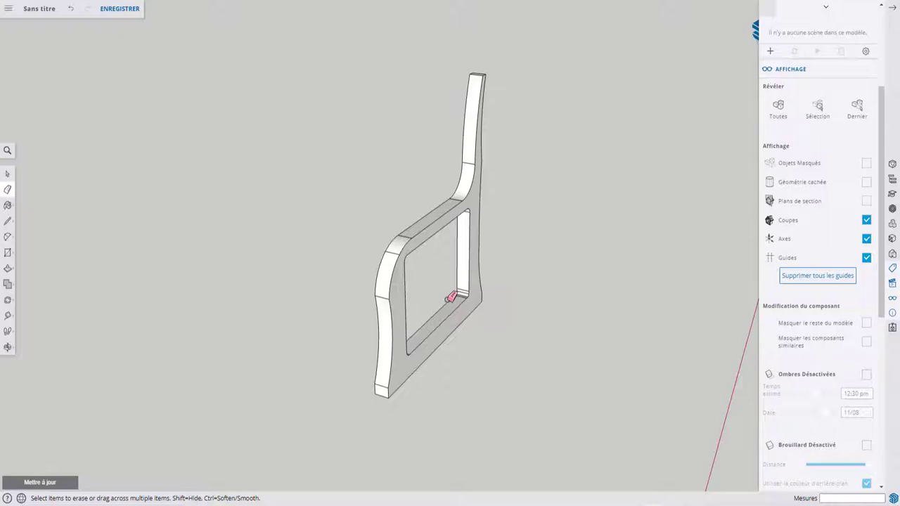
Box-select the entire end panel and turn it into a group with 'Créer un groupe'.
key(space)
triple_click(399, 259)
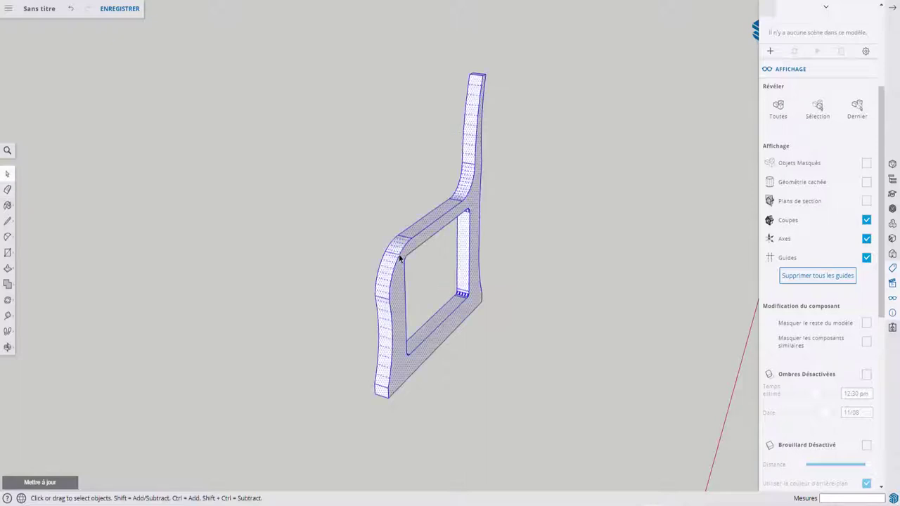
right_click(399, 259)
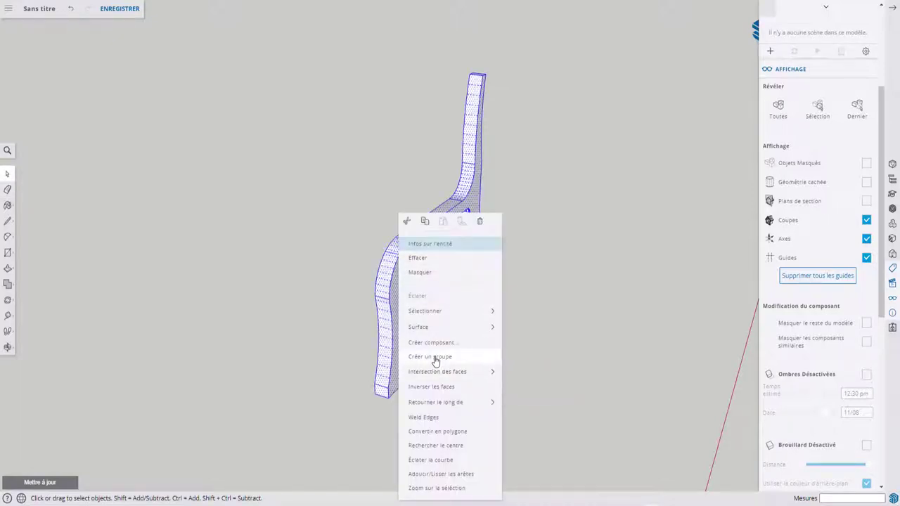
click(557, 264)
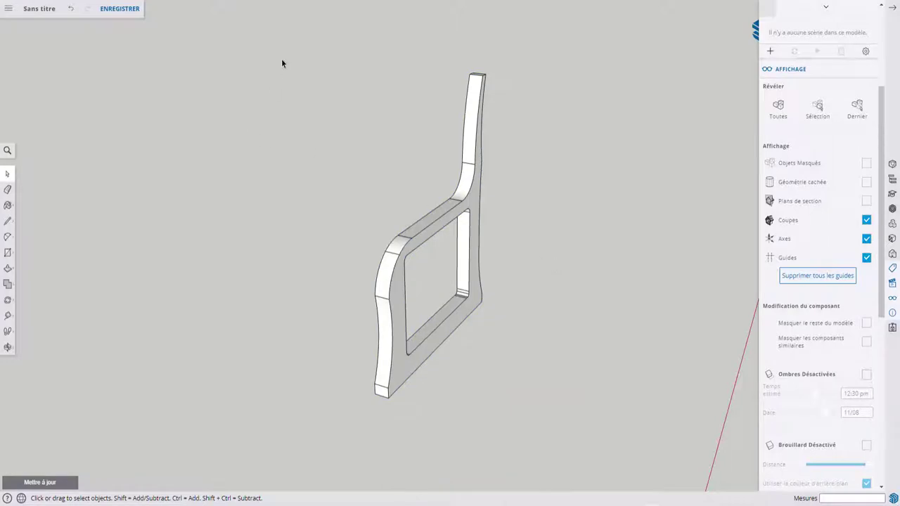
drag(281, 64, 576, 438)
right_click(459, 211)
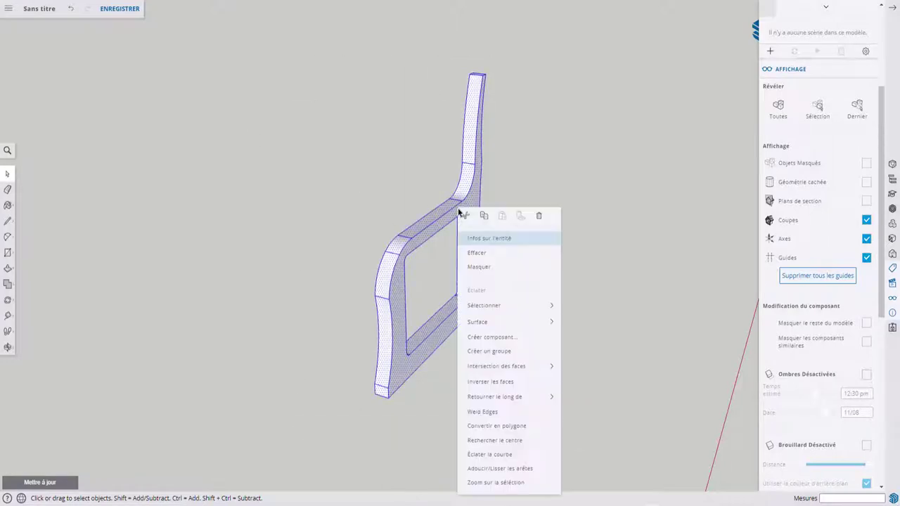
click(494, 351)
middle_drag(493, 351, 438, 356)
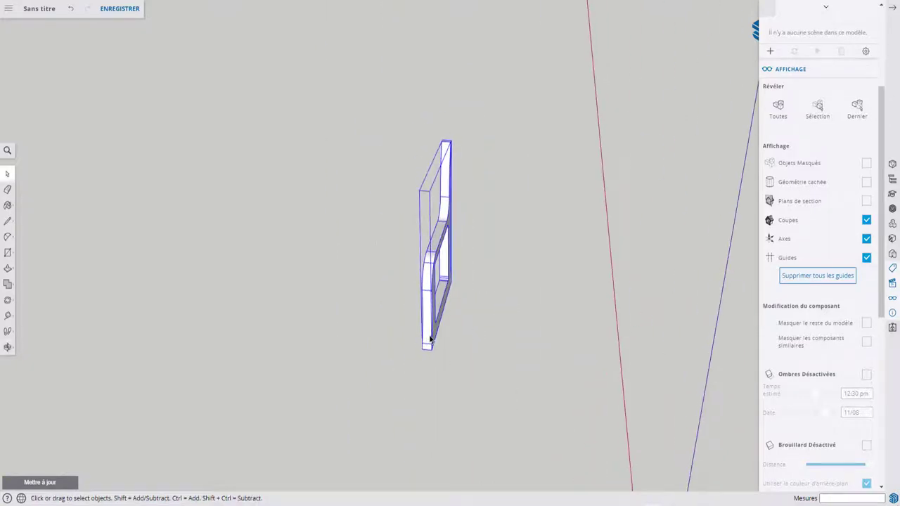
Copy the grouped side panel 153 cm along the red axis and view both frames.
key(m)
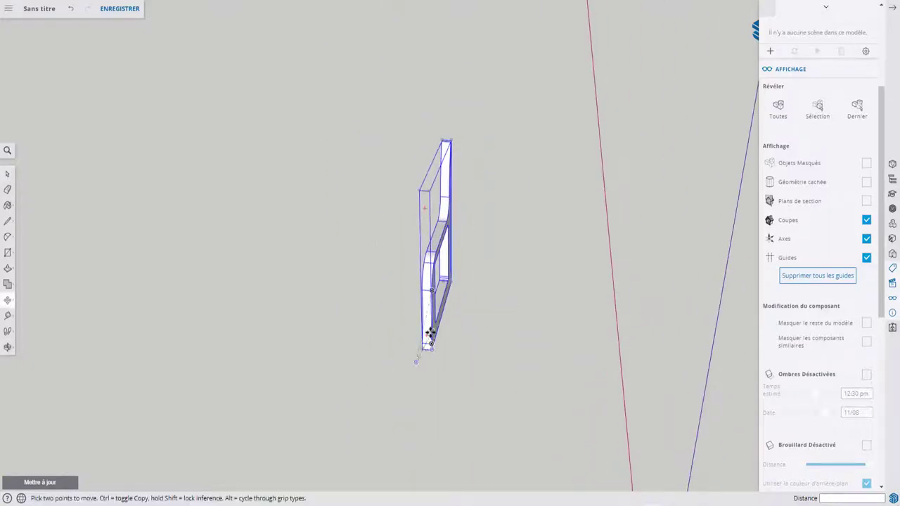
key(ctrl)
click(429, 326)
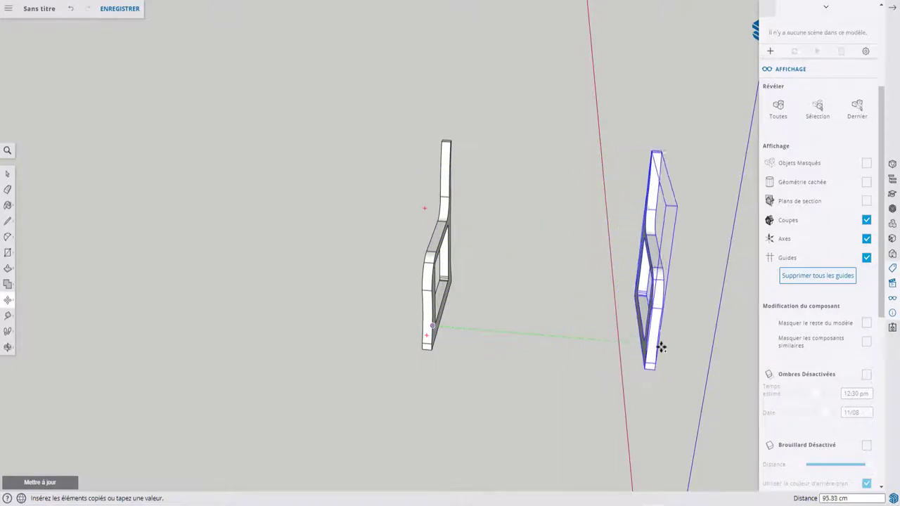
click(676, 347)
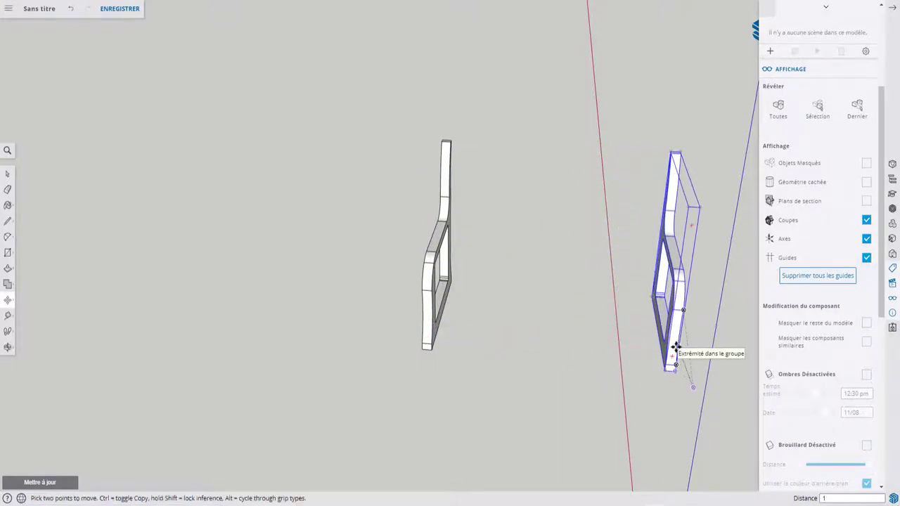
key(ctrl+z)
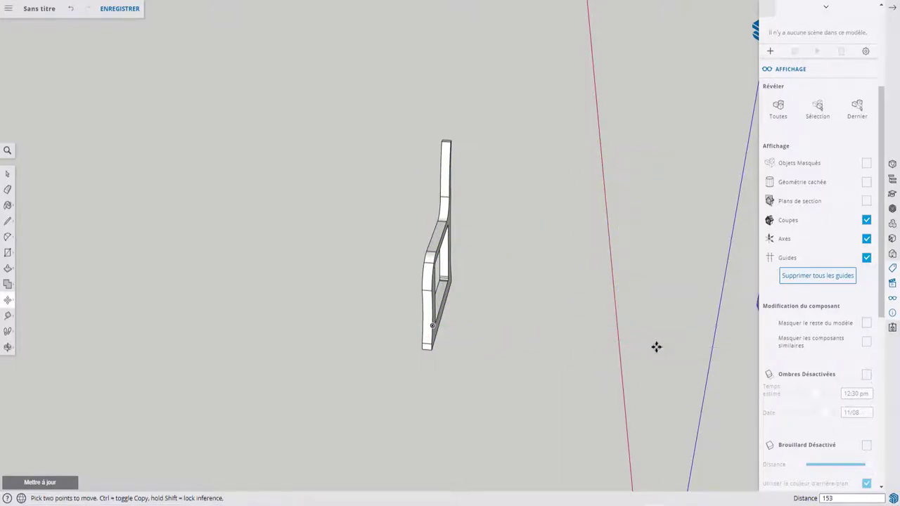
mouse_move(655, 345)
middle_down()
mouse_move(199, 346)
mouse_move(577, 241)
middle_up()
mouse_move(536, 246)
middle_down()
mouse_move(466, 257)
mouse_move(288, 223)
middle_up()
scroll(528, 257, up, 3)
scroll(524, 257, up, 5)
scroll(524, 257, down, 5)
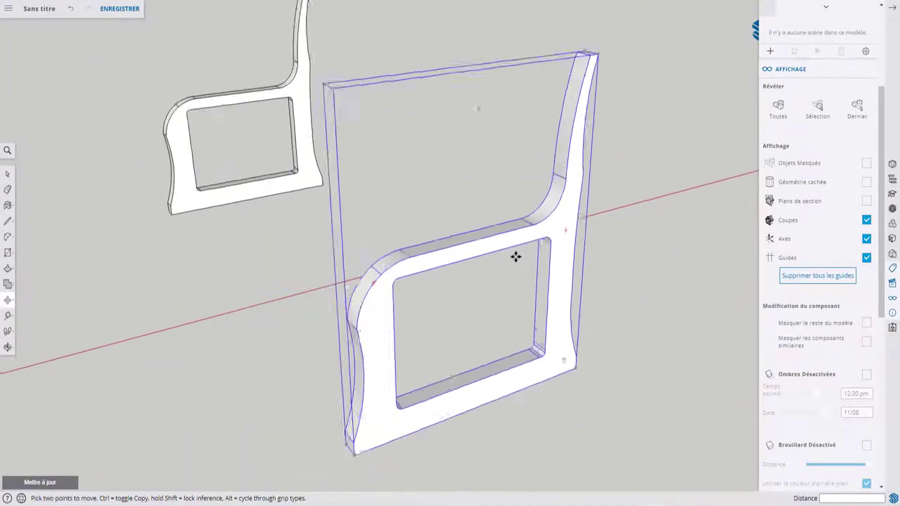
mouse_move(516, 255)
middle_down()
mouse_move(613, 253)
mouse_move(565, 261)
mouse_move(542, 253)
mouse_move(373, 307)
mouse_move(574, 294)
mouse_move(272, 341)
middle_up()
scroll(542, 253, down, 3)
Draw a long, narrow rectangle on the ground for a seat slat.
key(m)
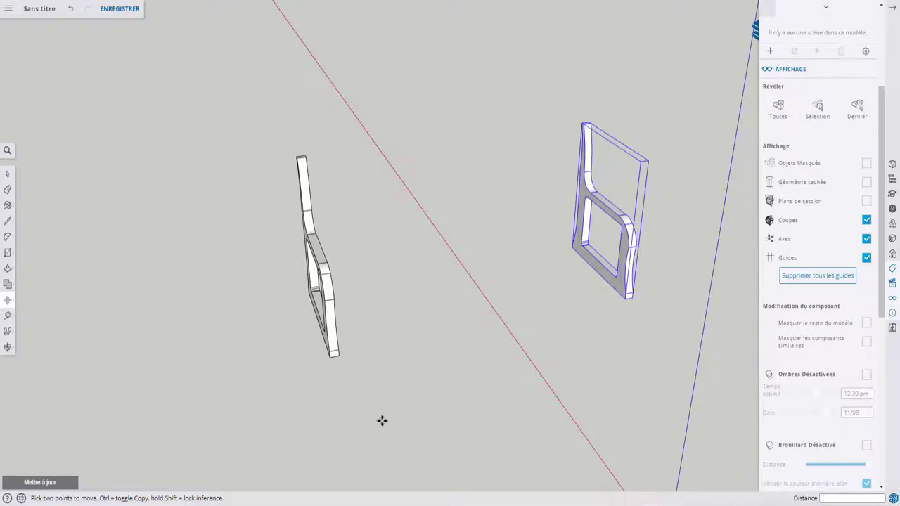
key(r)
click(360, 395)
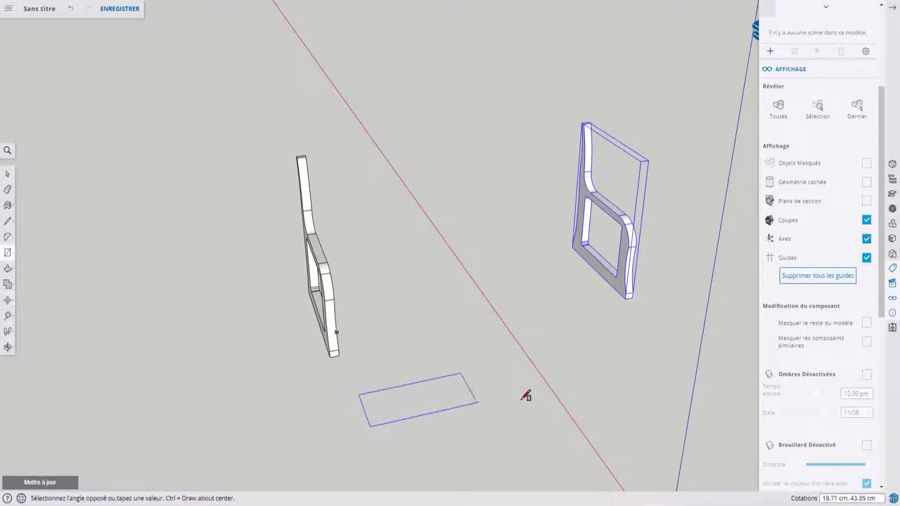
click(693, 355)
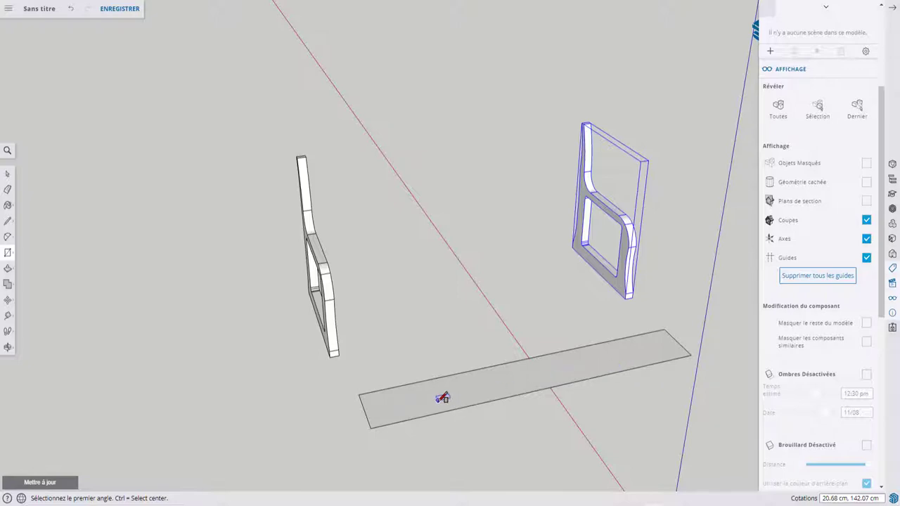
Place a guide 200 cm along the slat from its left corner.
key(t)
click(364, 410)
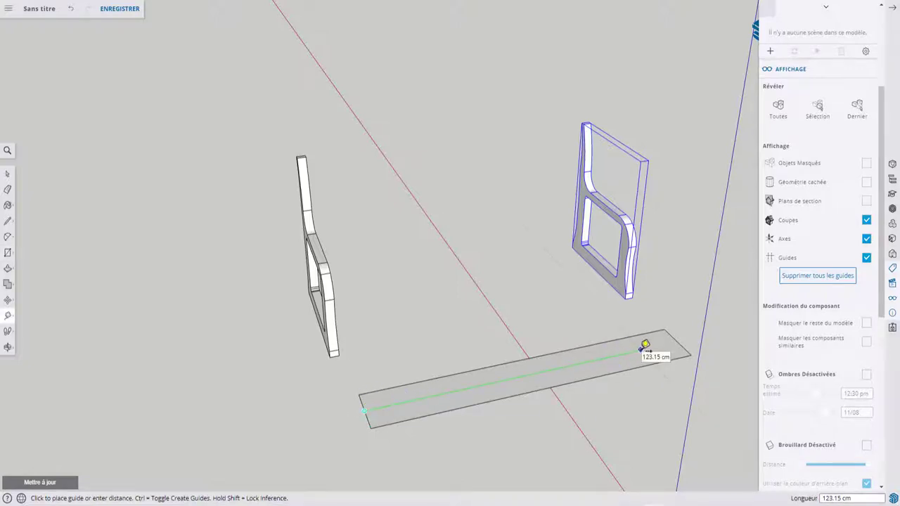
text(0)
key(Return)
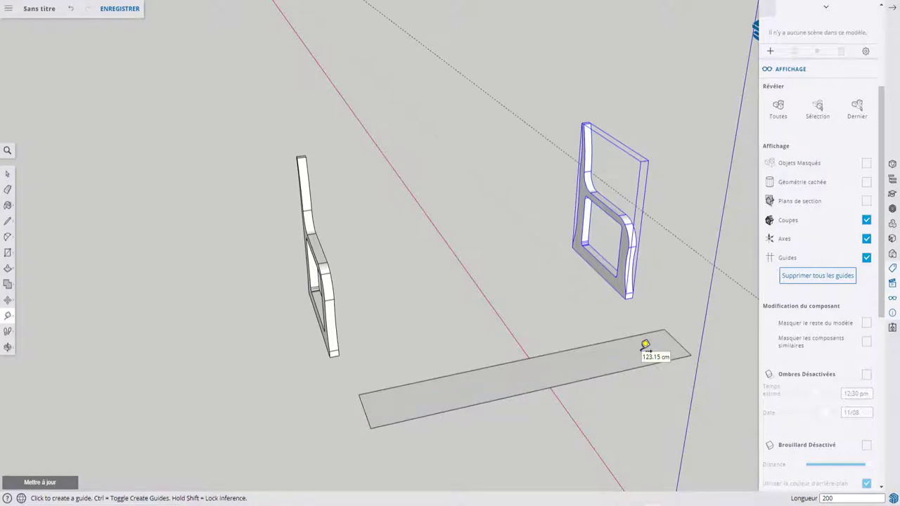
mouse_move(706, 354)
middle_down()
mouse_move(271, 350)
mouse_move(313, 352)
middle_up()
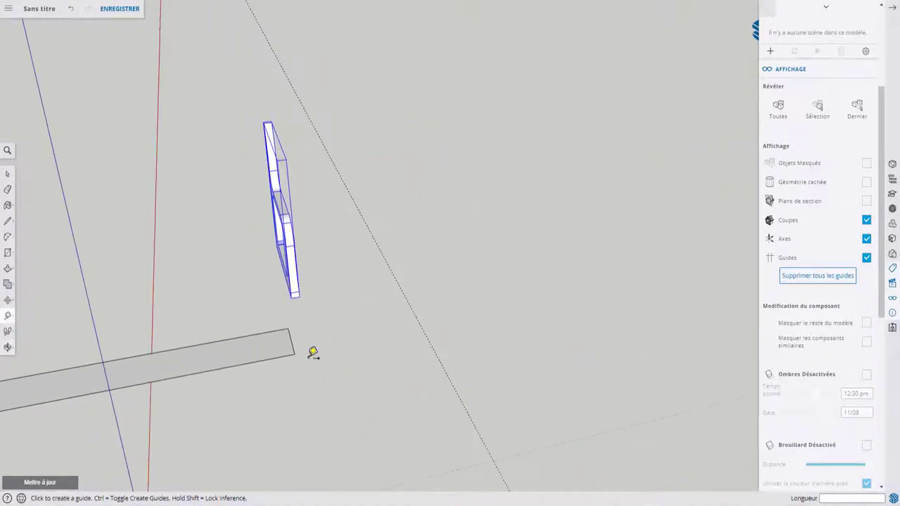
Deselect the side panel and stretch the slat's end edge toward the guide.
key(m)
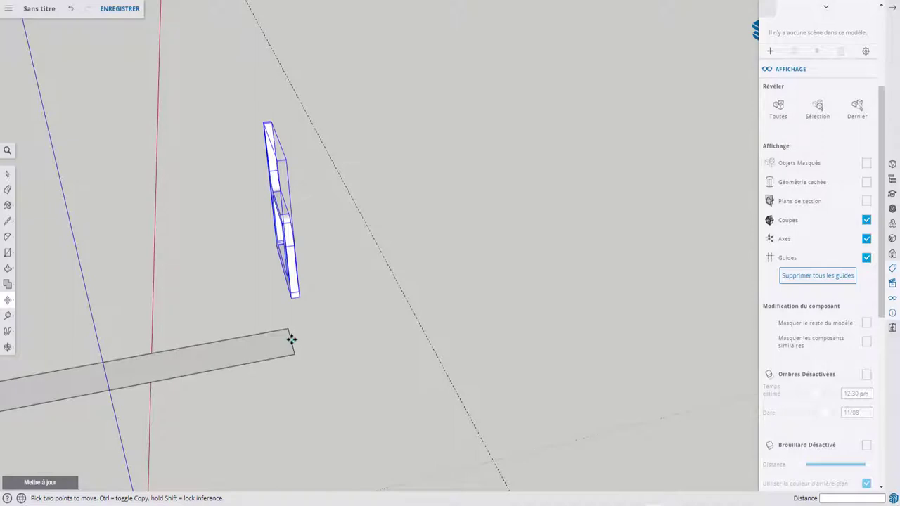
key(space)
click(291, 343)
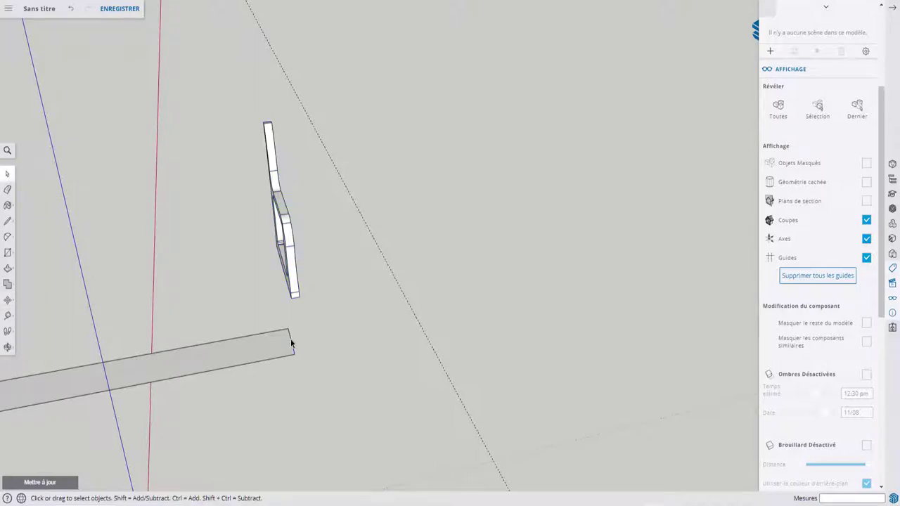
key(m)
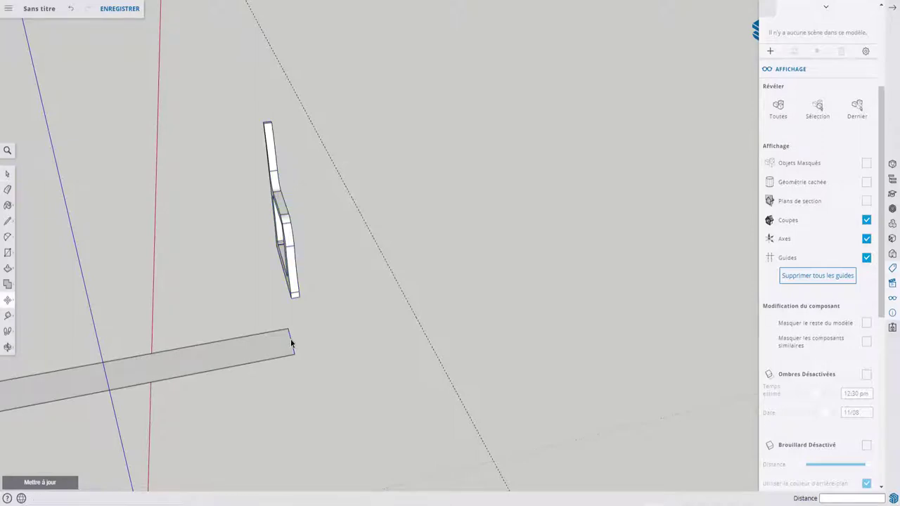
drag(291, 343, 412, 321)
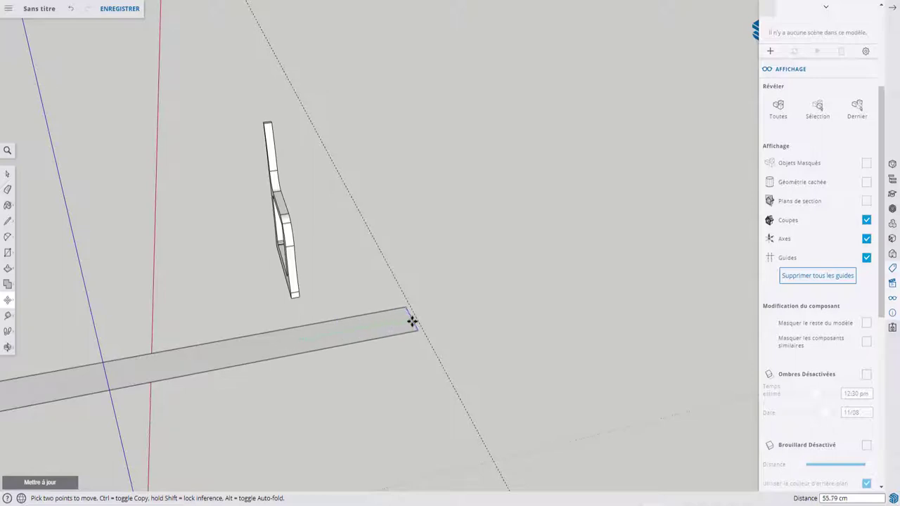
Orbit and zoom to check the flat seat rectangle between the two end panels.
mouse_move(414, 318)
middle_down()
mouse_move(549, 266)
mouse_move(436, 391)
mouse_move(404, 382)
middle_up()
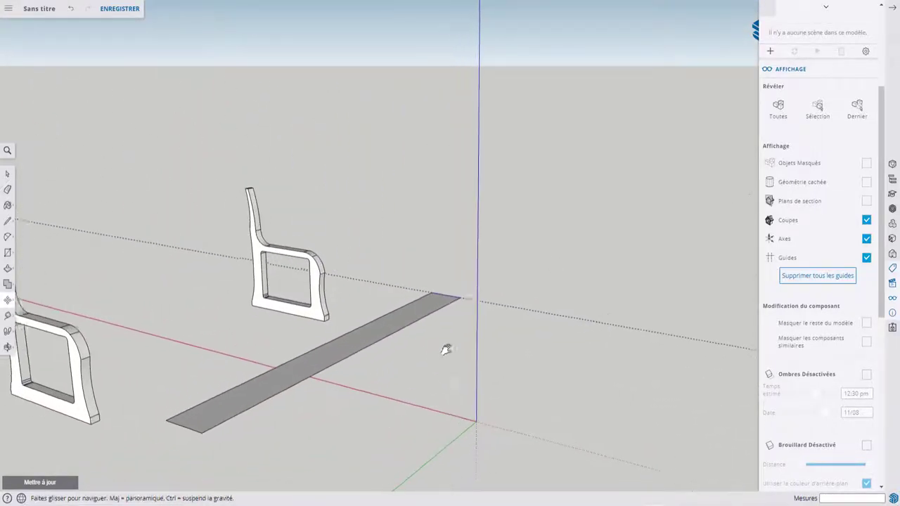
scroll(444, 345, up, 3)
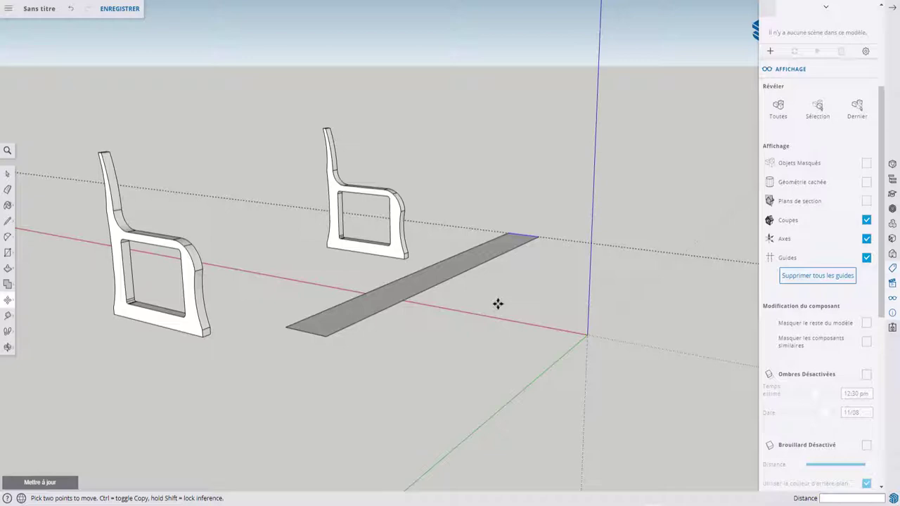
middle_drag(368, 363, 374, 422)
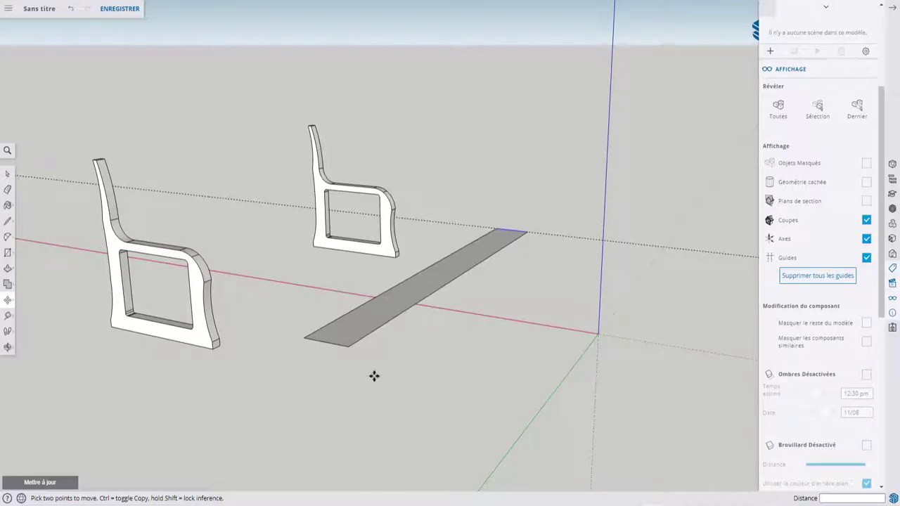
Push/Pull the flat seat rectangle up into a 3 cm thick slab.
key(p)
click(347, 336)
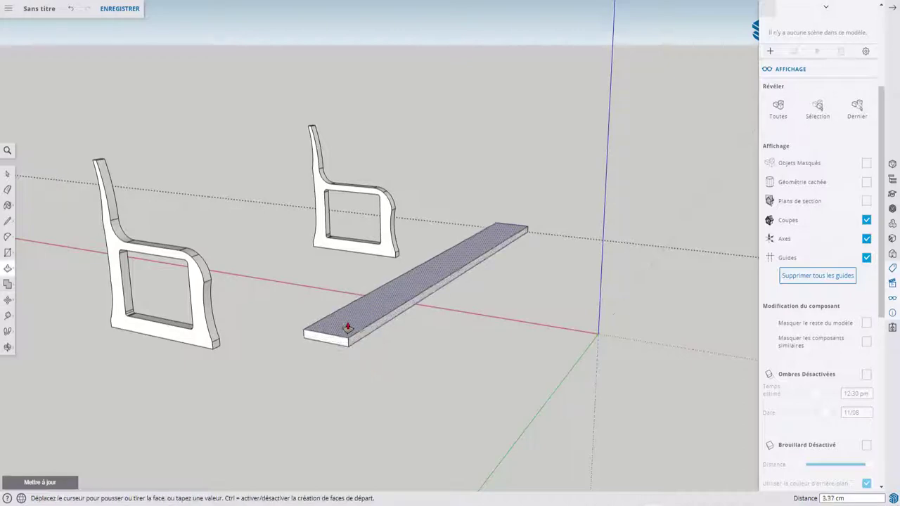
click(347, 326)
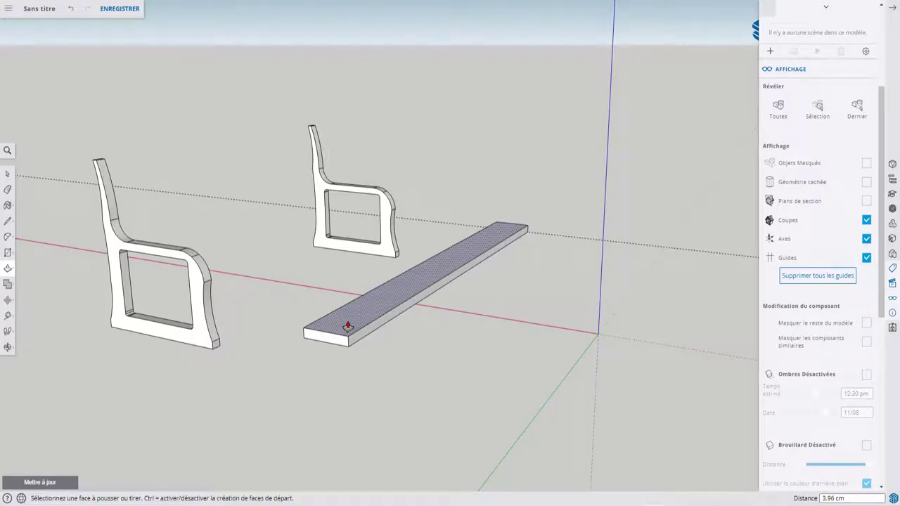
text(3)
key(Return)
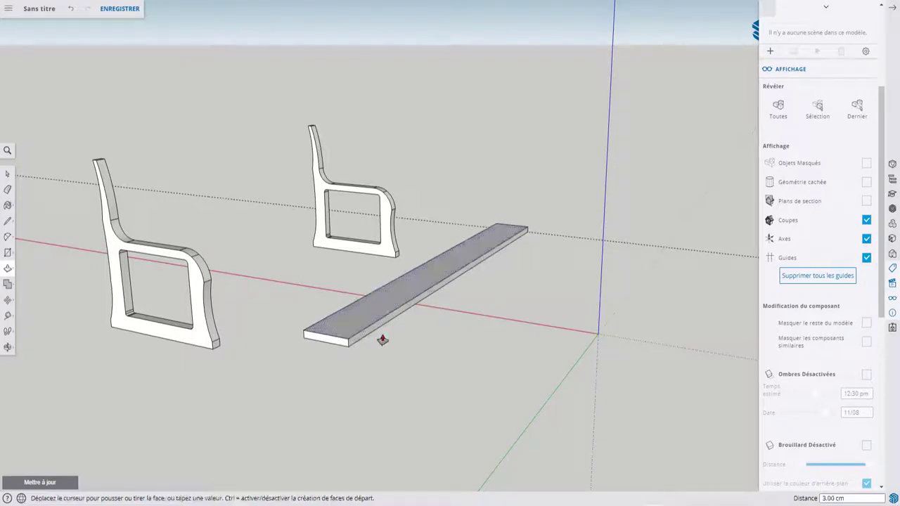
middle_drag(382, 335, 408, 348)
Select the whole slab and make it a group with Créer un groupe.
key(space)
triple_click(369, 315)
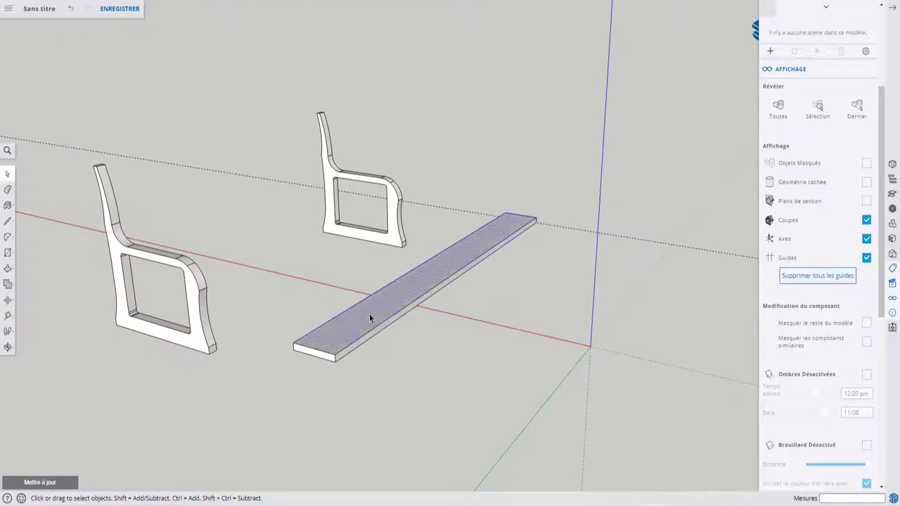
right_click(369, 314)
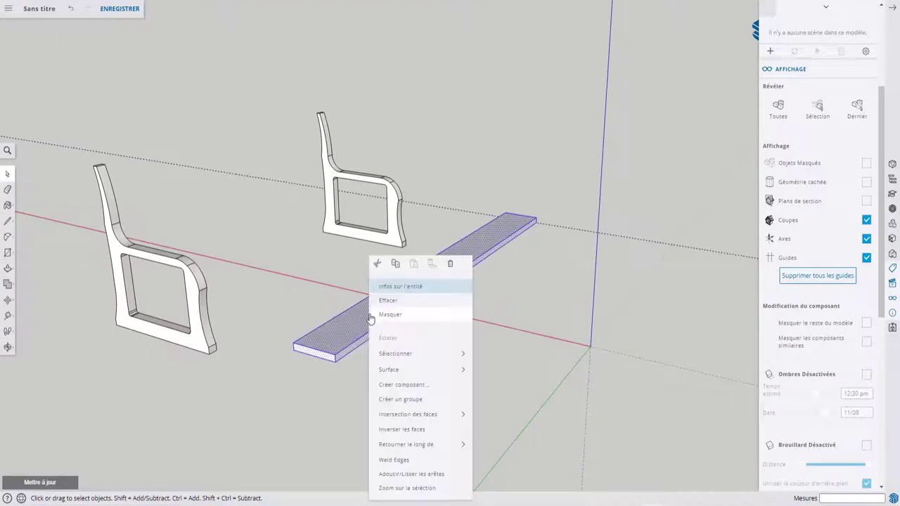
click(410, 399)
mouse_move(415, 288)
middle_down()
mouse_move(457, 315)
mouse_move(514, 298)
middle_up()
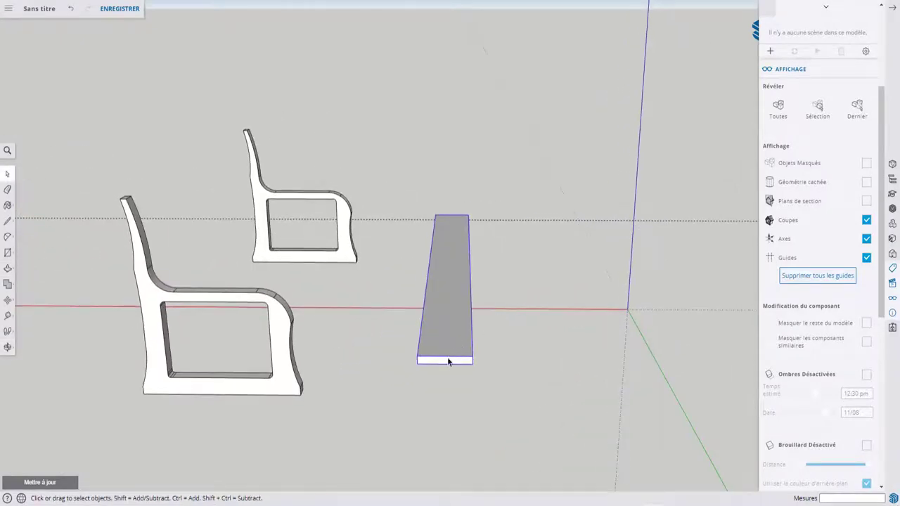
From the Top view, move the slab about 89 cm over and shift it to centre across both panels.
scroll(816, 189, up, 3)
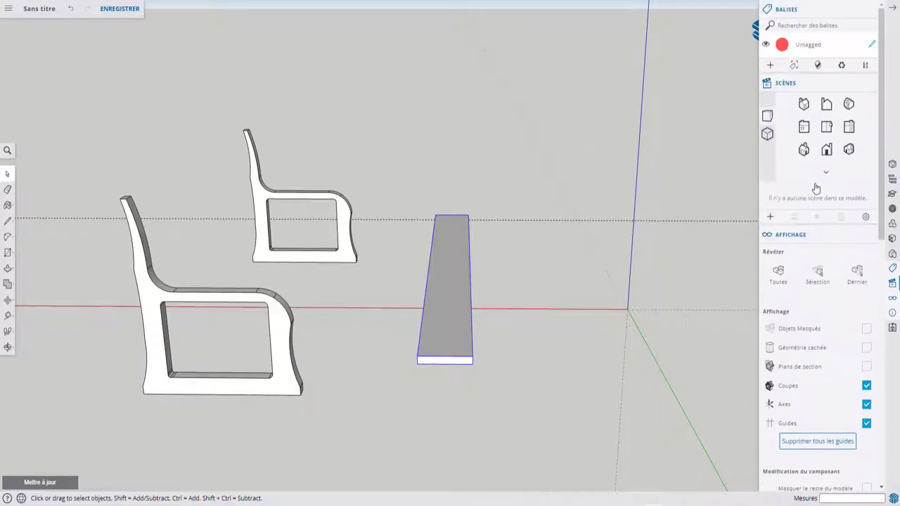
click(768, 135)
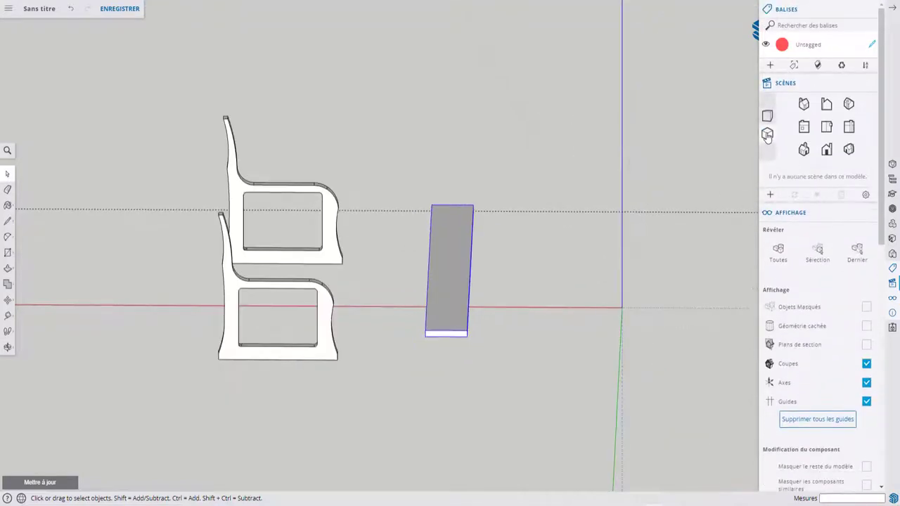
click(828, 128)
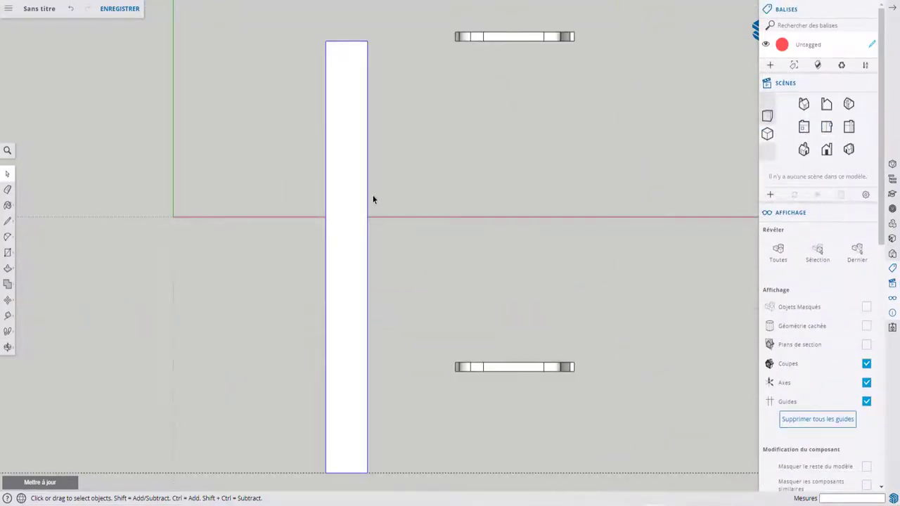
key(m)
click(353, 181)
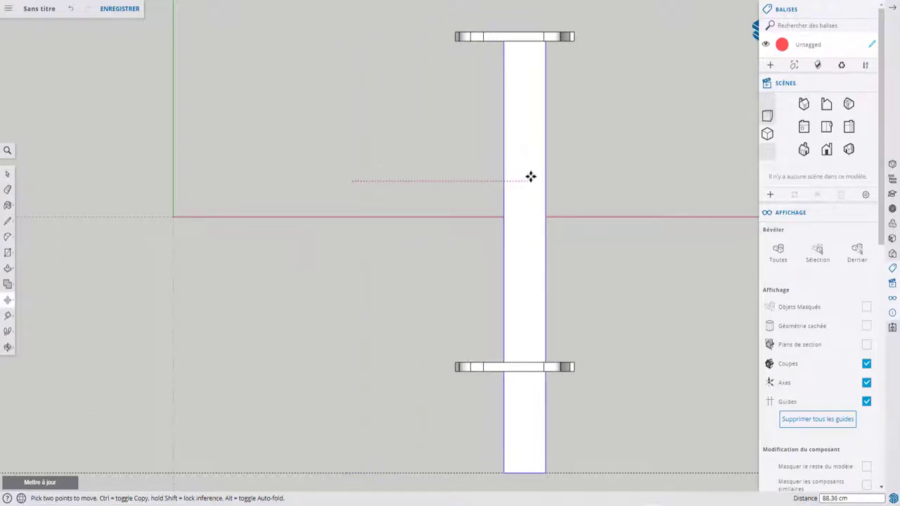
click(532, 176)
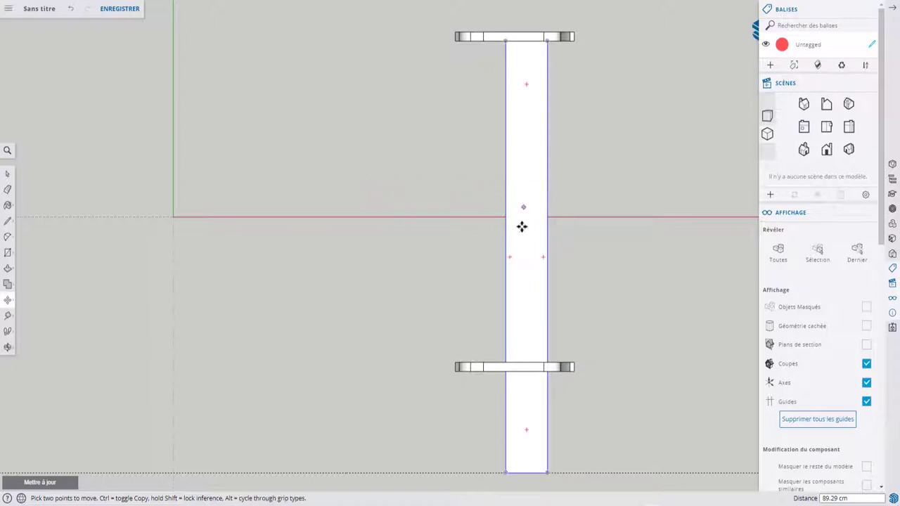
click(528, 296)
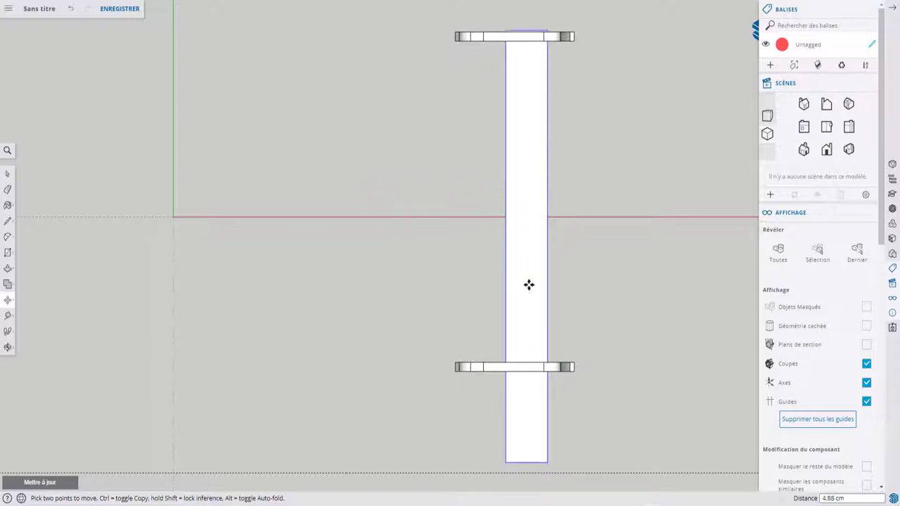
click(529, 249)
mouse_move(460, 314)
middle_down()
mouse_move(613, 176)
mouse_move(375, 229)
mouse_move(481, 216)
mouse_move(305, 301)
mouse_move(401, 307)
middle_up()
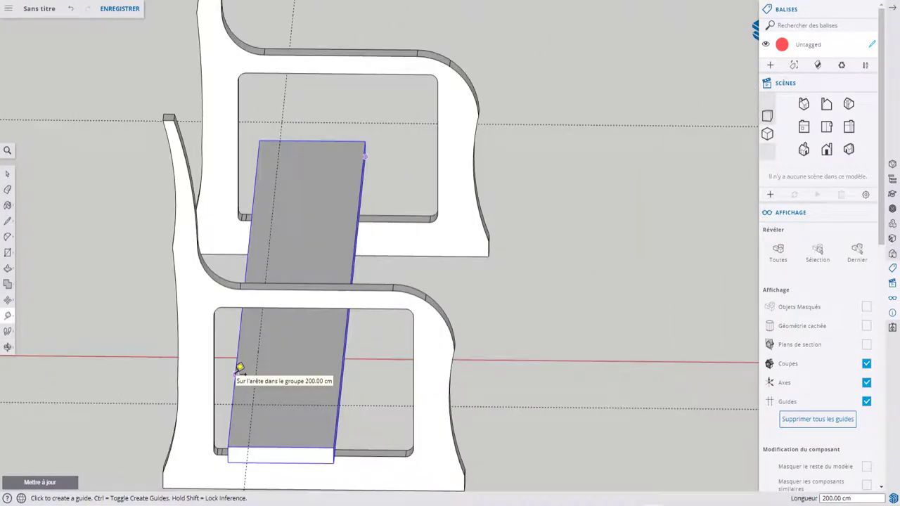
Place a Tape Measure guide 10 cm from the slab edge and open the slab group.
click(236, 373)
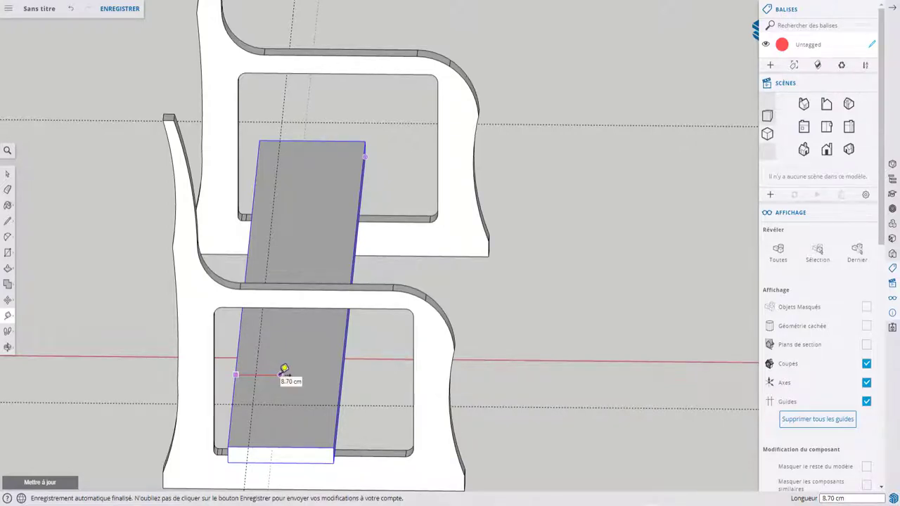
click(284, 368)
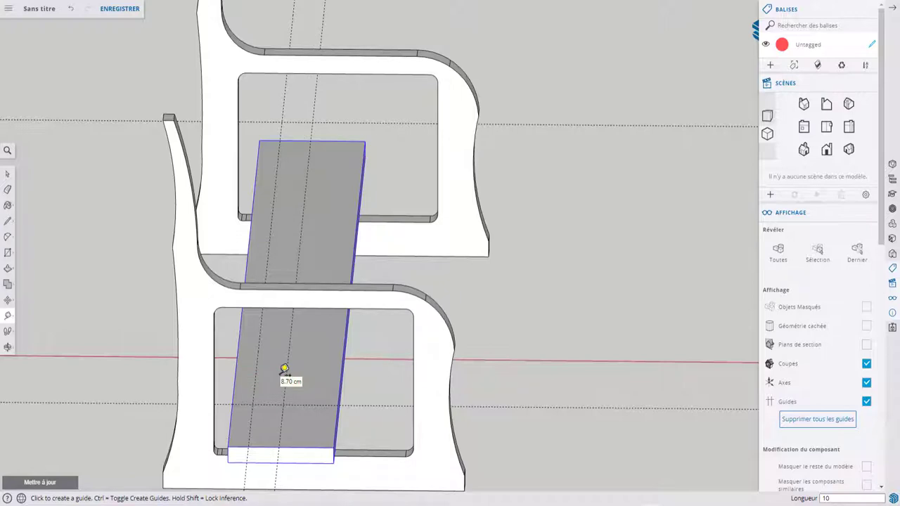
middle_drag(312, 426, 301, 401)
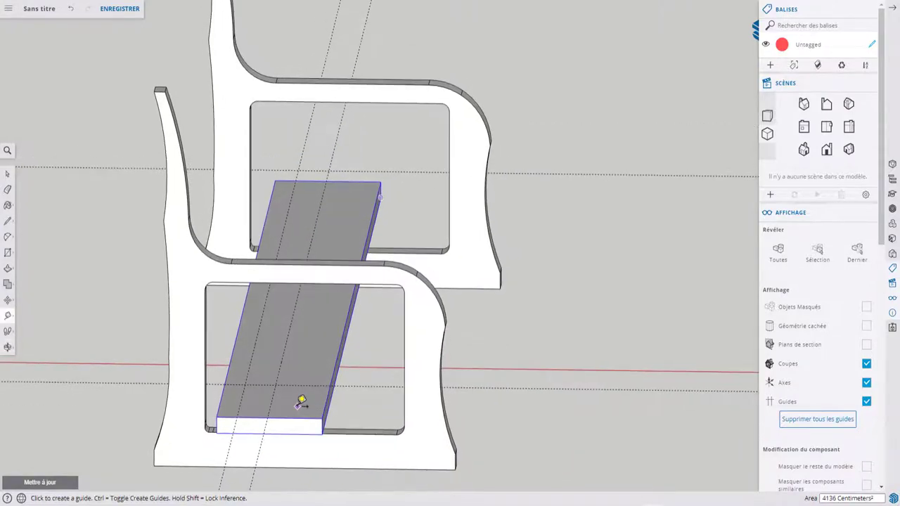
key(space)
double_click(297, 412)
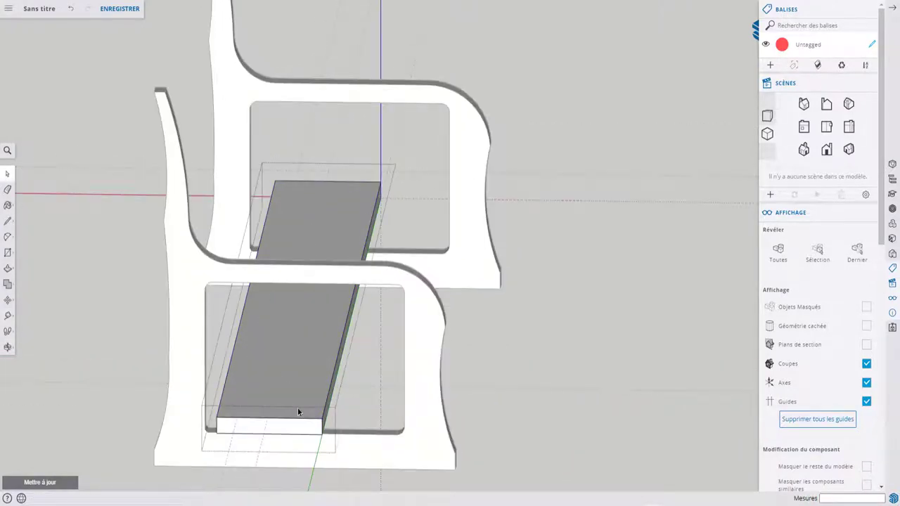
Draw a split line on the front face and push the wide part away, leaving a narrow slat.
key(l)
click(267, 419)
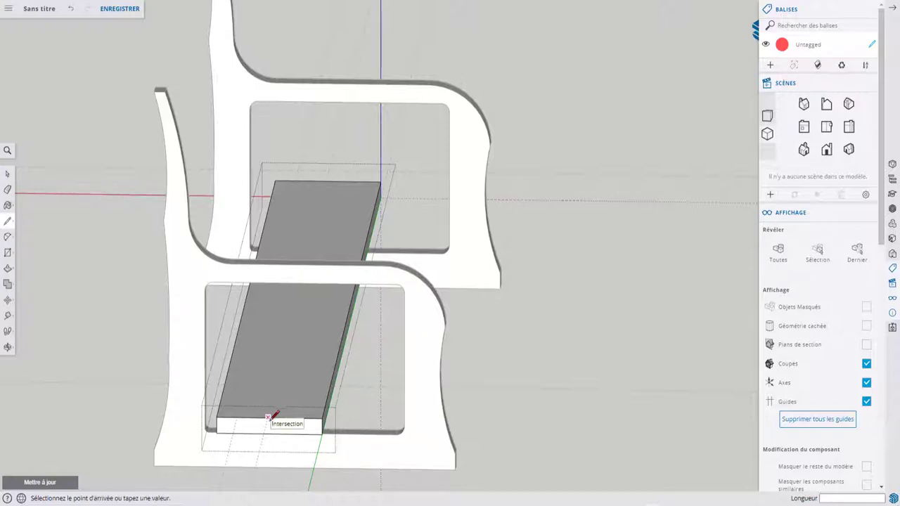
click(268, 433)
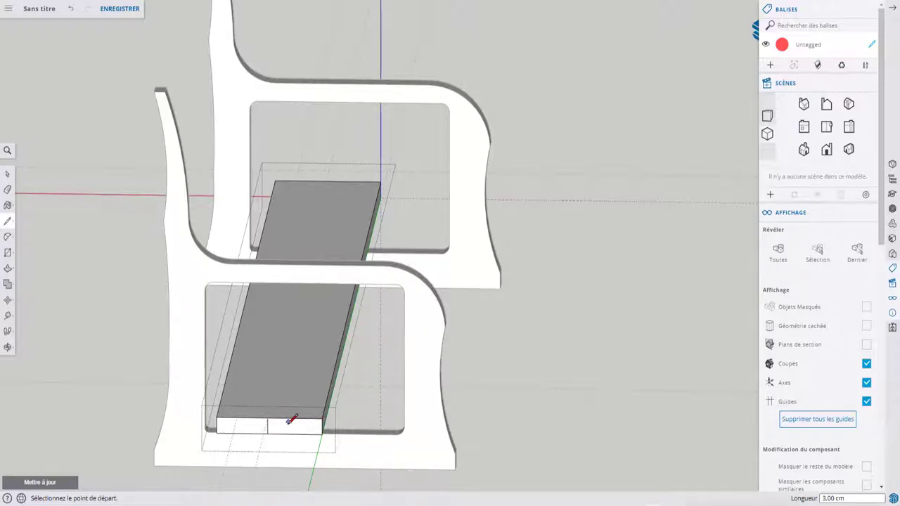
key(p)
click(289, 427)
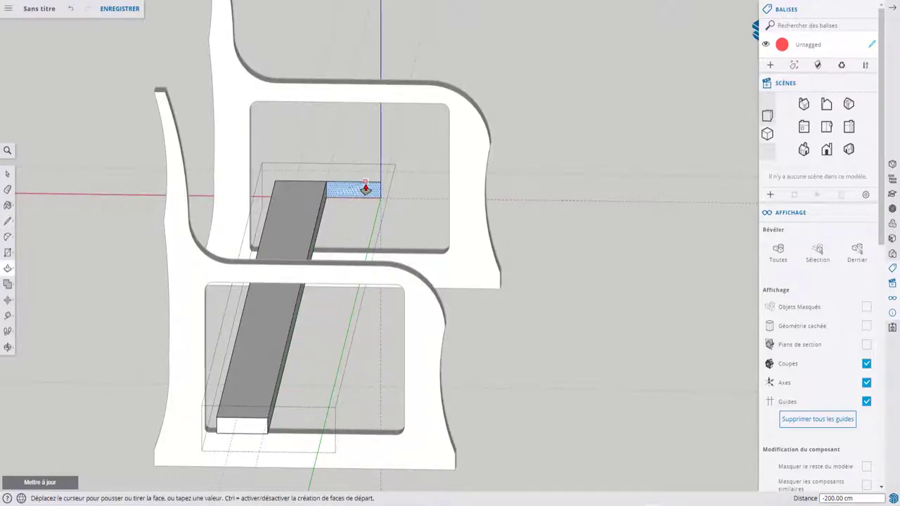
click(365, 188)
mouse_move(363, 190)
middle_down()
mouse_move(342, 249)
mouse_move(326, 260)
middle_up()
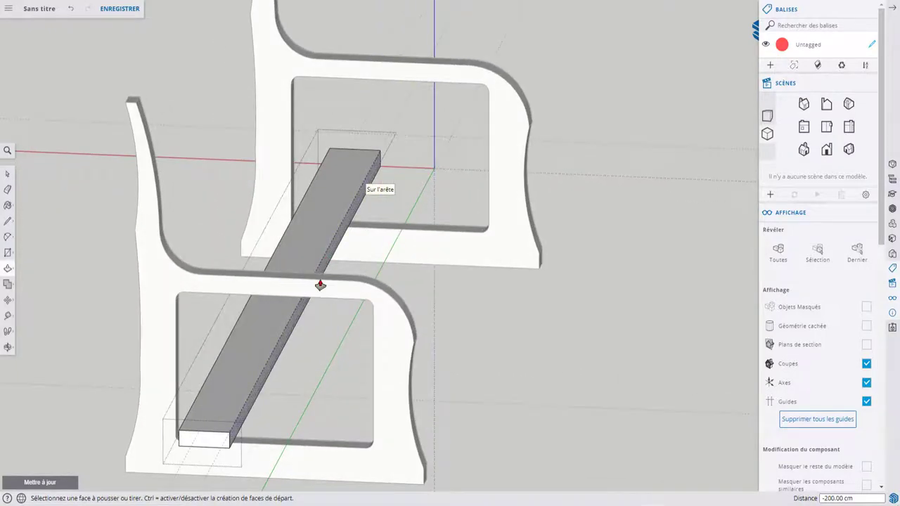
key(space)
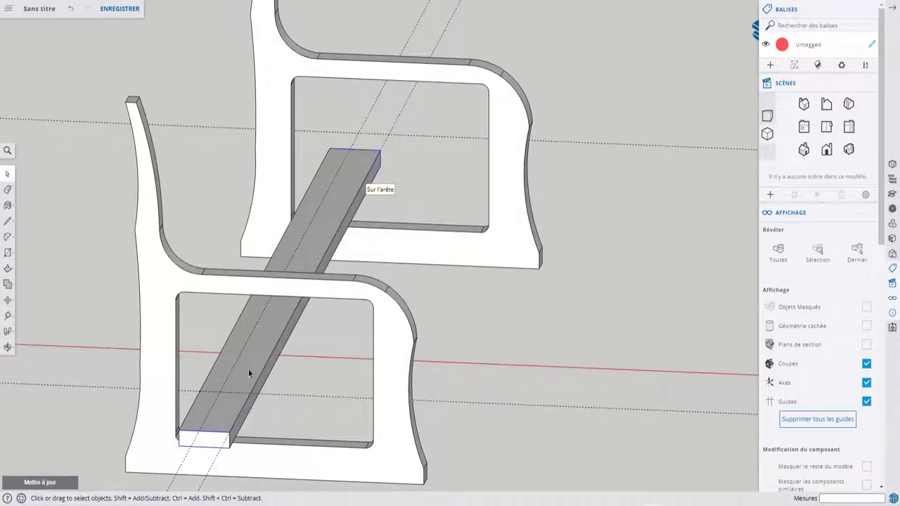
Lift the slat onto the end panels and copy it twice sideways into three seat slats.
key(m)
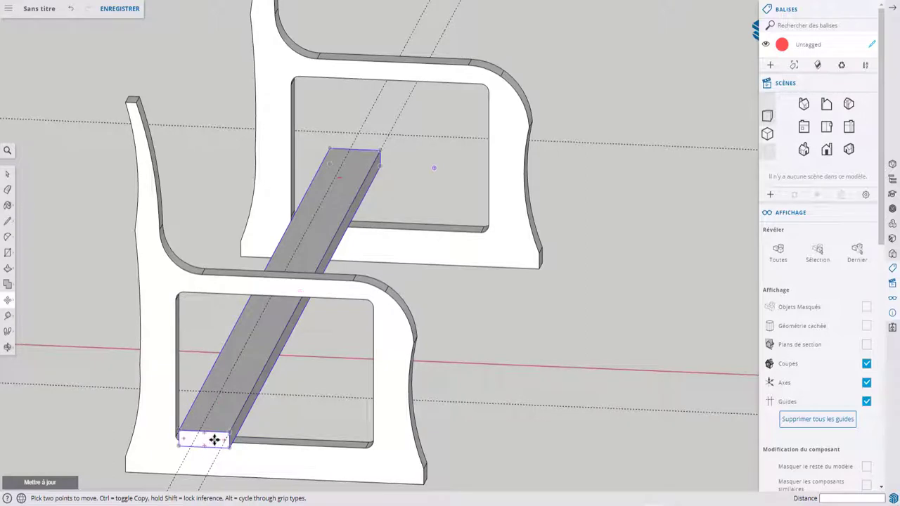
click(215, 436)
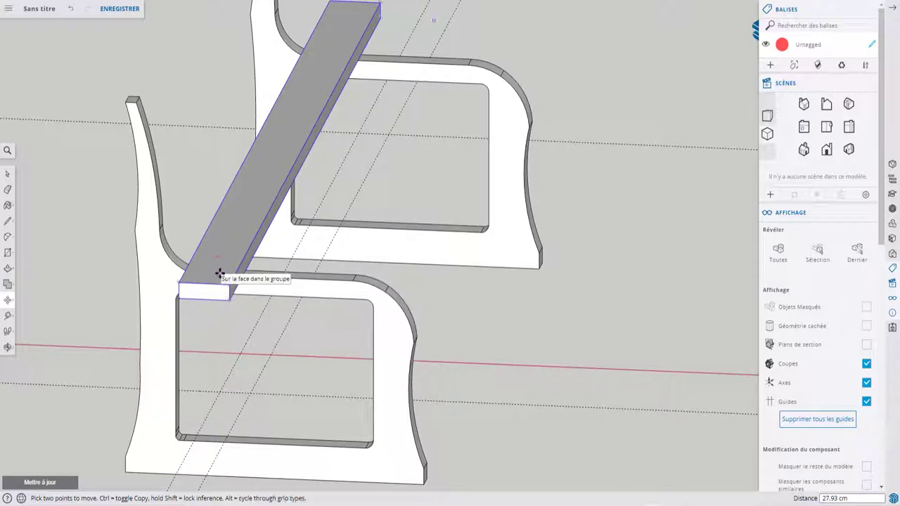
click(221, 262)
key(ctrl)
click(221, 263)
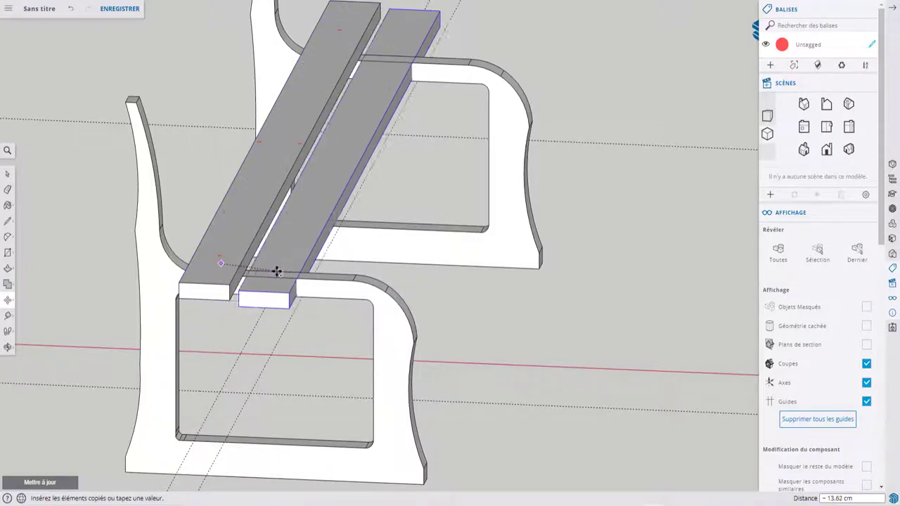
click(299, 265)
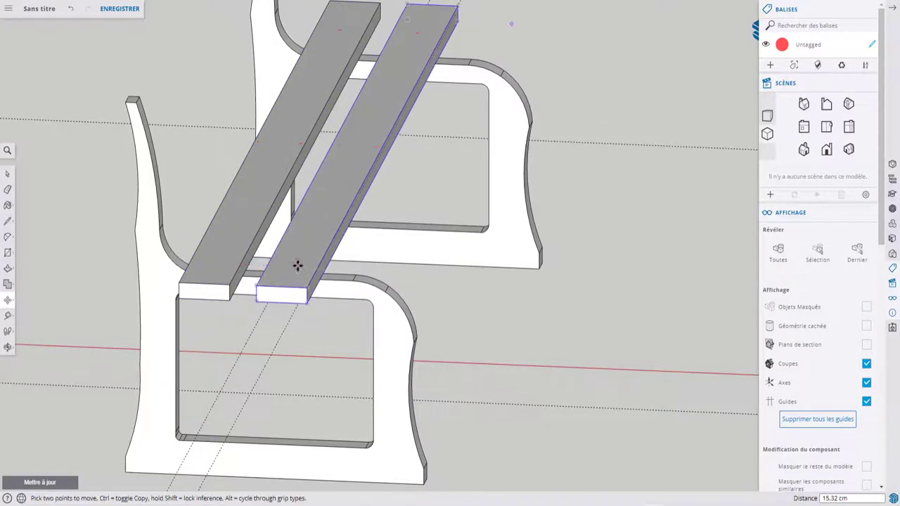
click(285, 272)
key(ctrl)
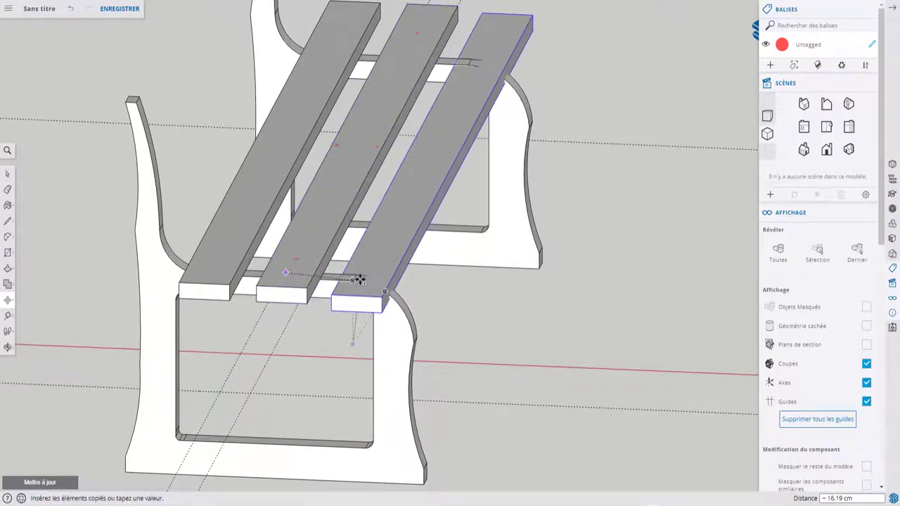
click(360, 277)
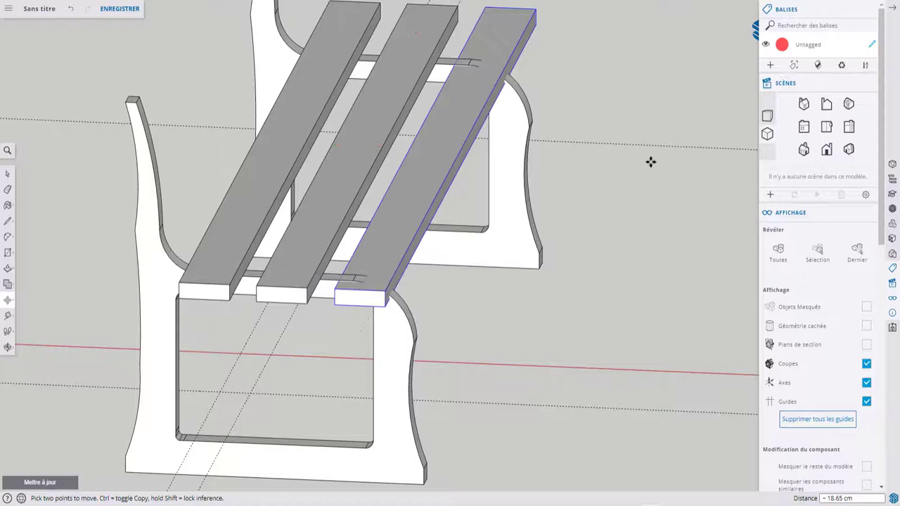
From the Top view, slide the outer slat 12.50 cm along the green axis, then view in 3D.
click(826, 126)
scroll(467, 180, down, 3)
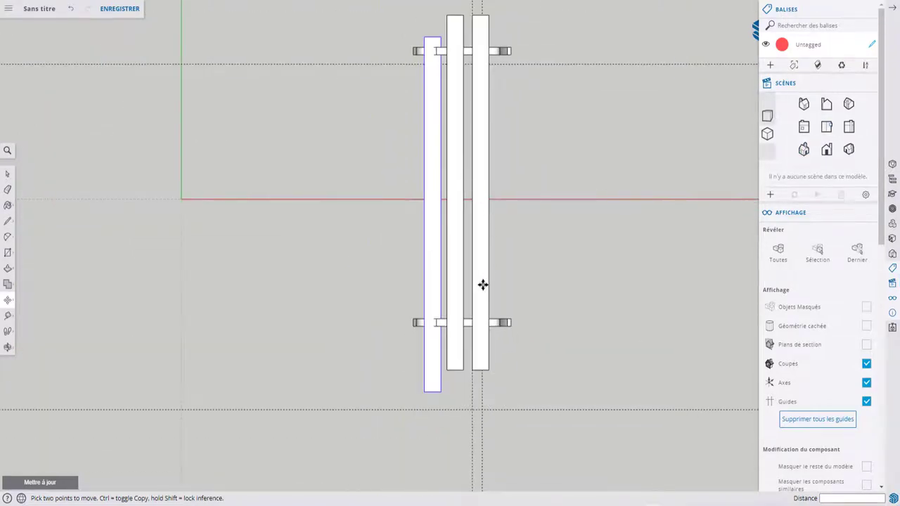
scroll(482, 285, up, 1)
click(448, 305)
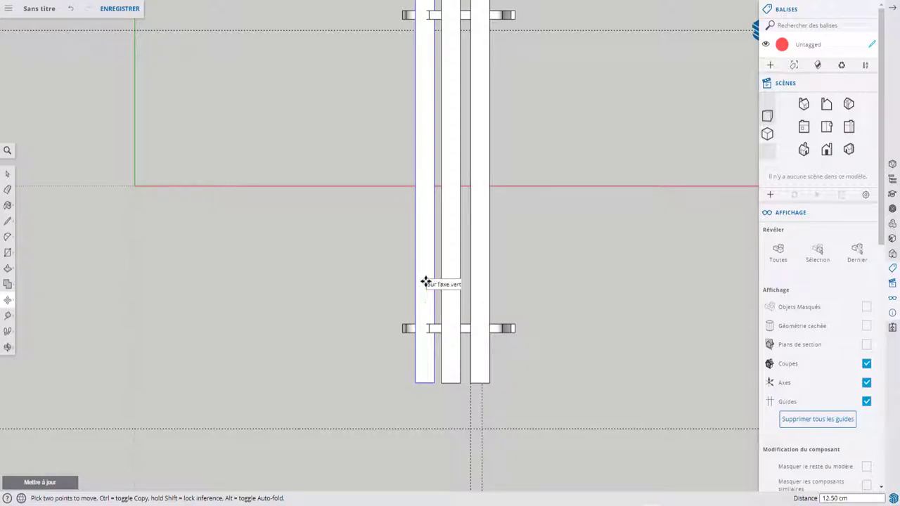
mouse_move(425, 278)
middle_down()
mouse_move(603, 177)
mouse_move(358, 321)
mouse_move(498, 234)
mouse_move(539, 305)
middle_up()
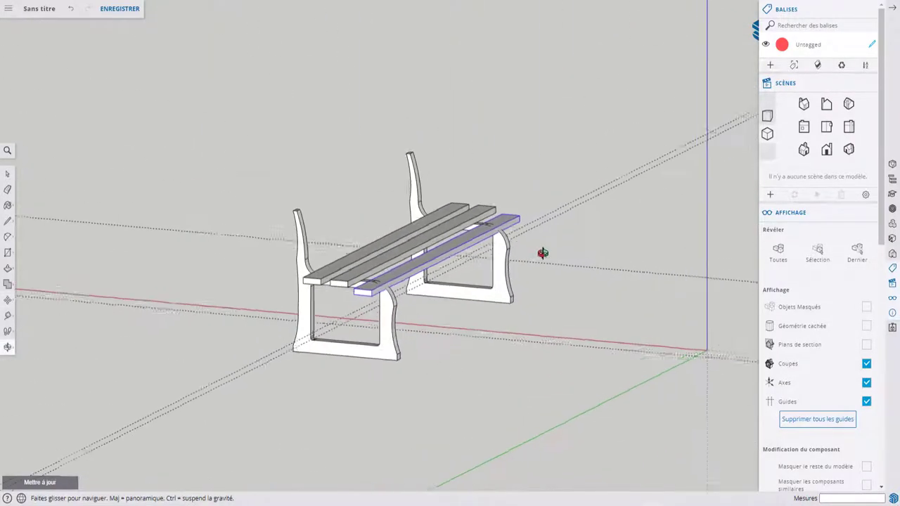
scroll(388, 324, up, 3)
scroll(342, 235, up, 3)
scroll(318, 231, up, 2)
Reposition the end seat slats from the top view, cancelling the misplaced moves.
mouse_move(318, 230)
middle_down()
mouse_move(416, 192)
mouse_move(388, 197)
middle_up()
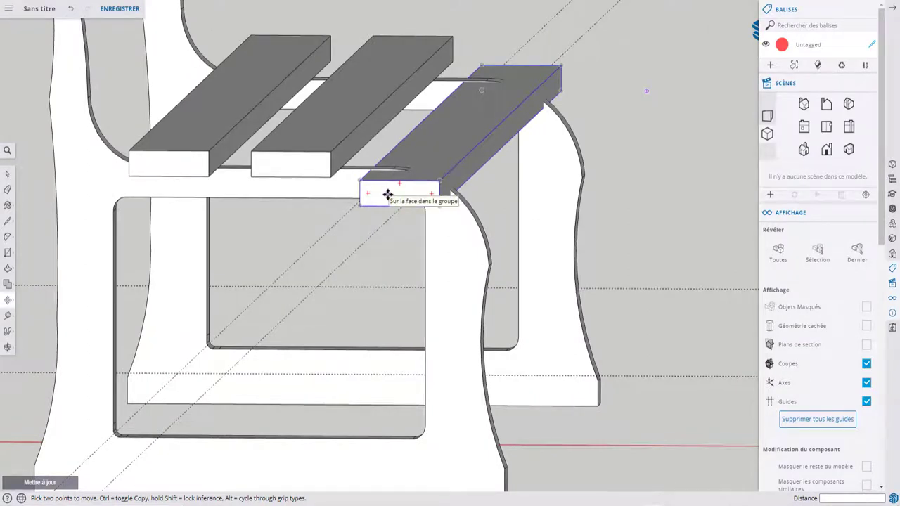
click(387, 194)
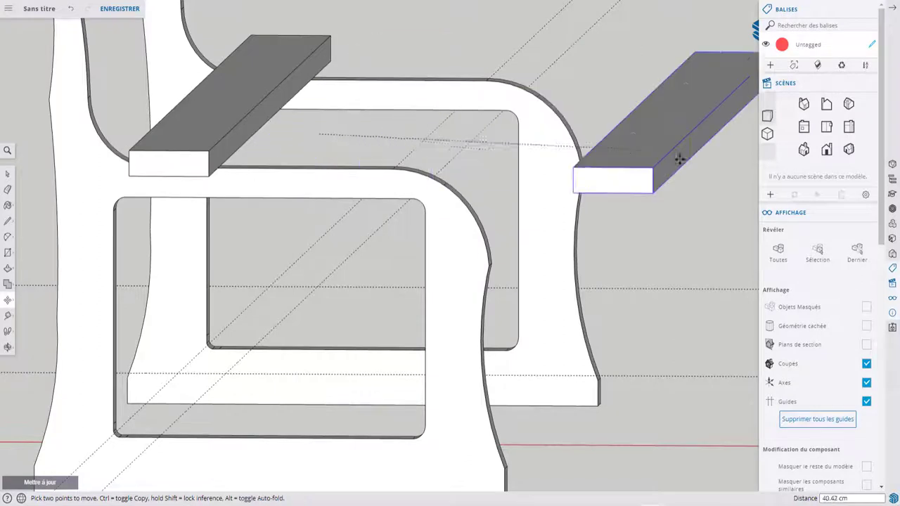
key(Escape)
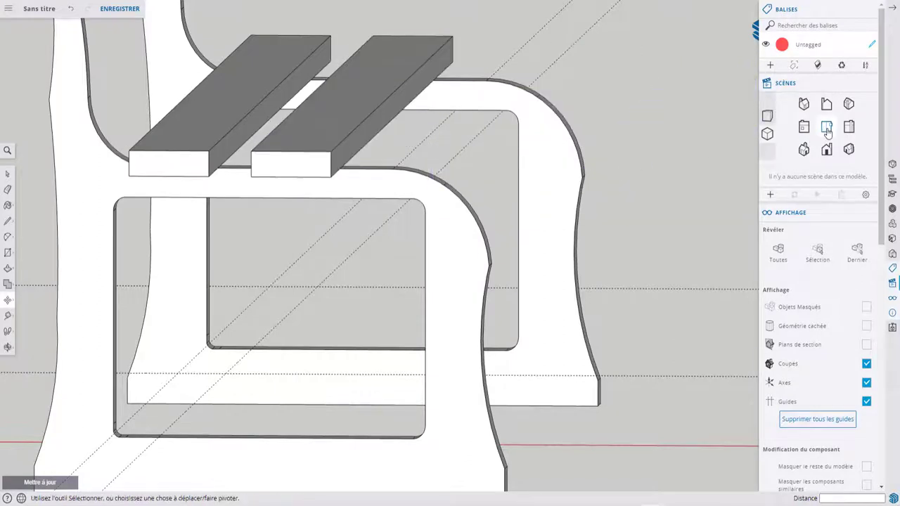
click(827, 126)
scroll(520, 175, down, 2)
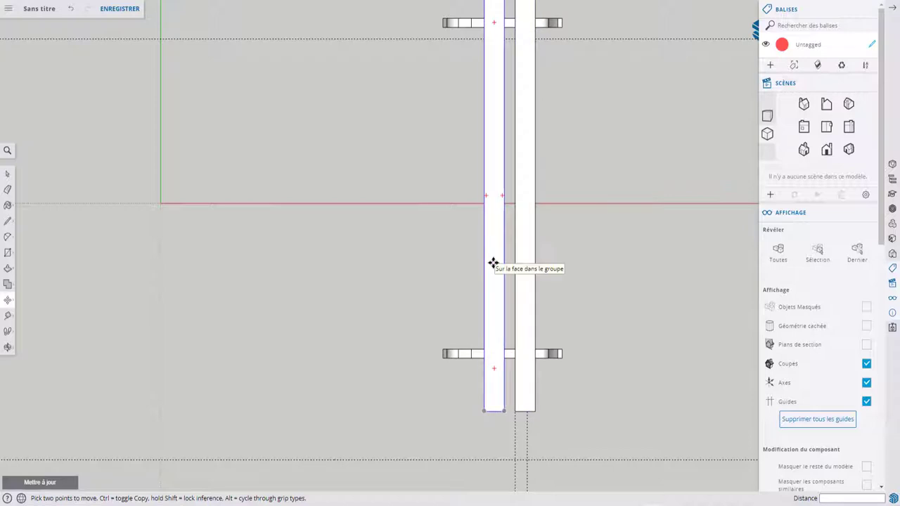
click(493, 263)
key(Escape)
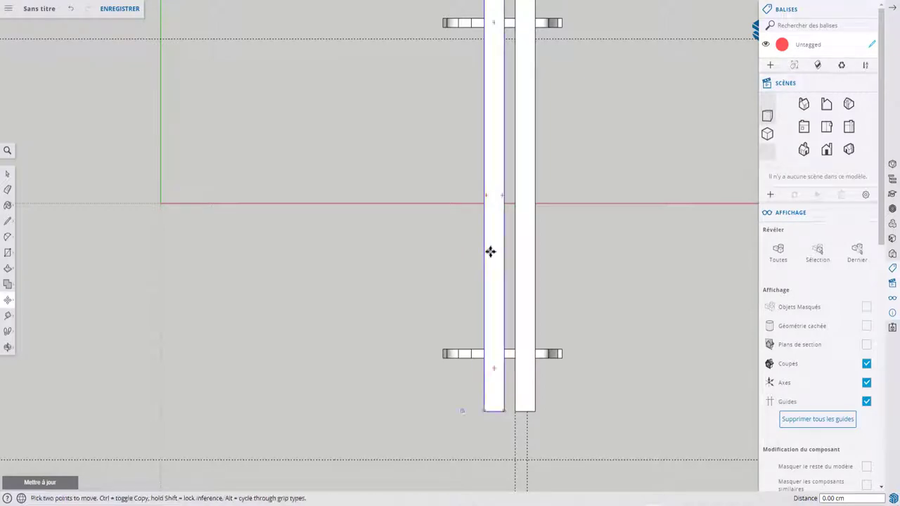
click(493, 251)
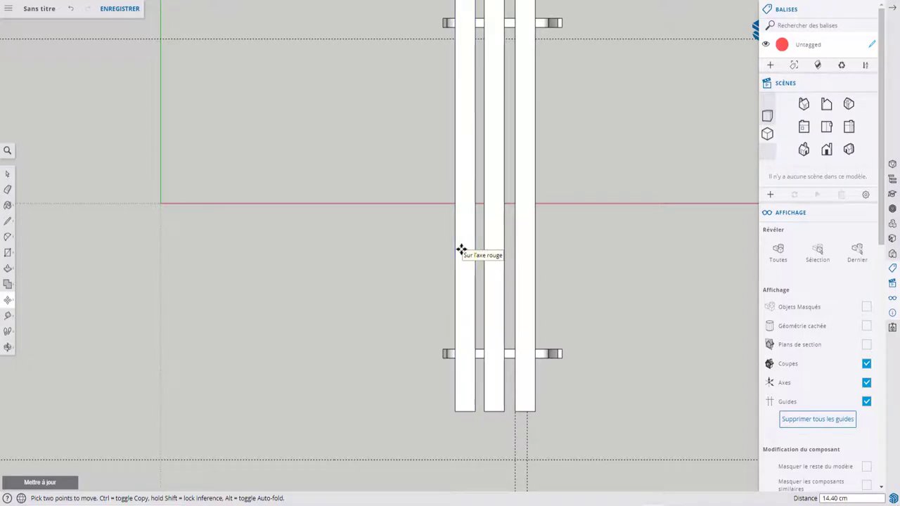
mouse_move(460, 250)
middle_down()
mouse_move(462, 78)
mouse_move(579, 101)
mouse_move(271, 230)
mouse_move(491, 227)
mouse_move(599, 240)
mouse_move(586, 265)
mouse_move(321, 398)
middle_up()
key(m)
scroll(300, 233, up, 5)
Check the slat spacing in the Front, Iso and side standard views.
mouse_move(300, 233)
middle_down()
mouse_move(354, 241)
mouse_move(259, 206)
mouse_move(372, 247)
mouse_move(588, 256)
mouse_move(255, 99)
middle_up()
mouse_move(199, 114)
middle_down()
mouse_move(249, 227)
mouse_move(308, 99)
mouse_move(325, 82)
mouse_move(313, 71)
middle_up()
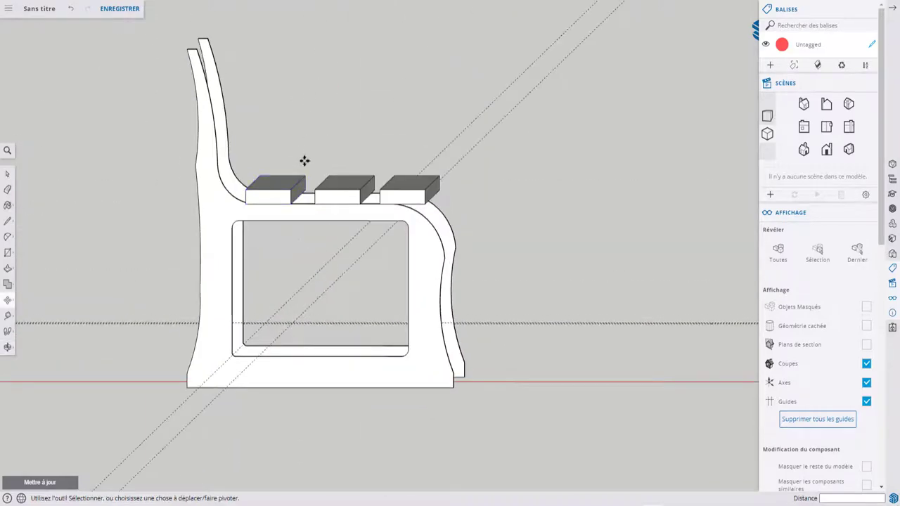
click(849, 128)
scroll(479, 211, down, 1)
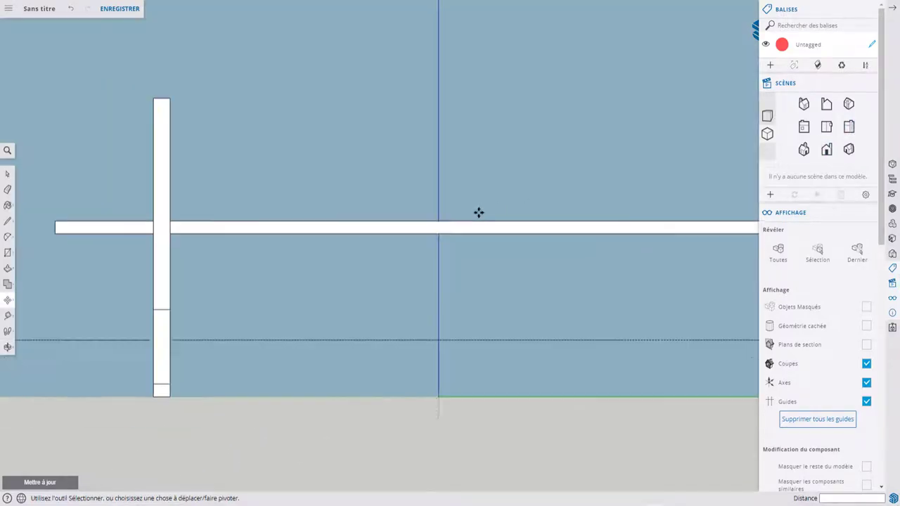
scroll(478, 211, down, 2)
scroll(476, 209, up, 1)
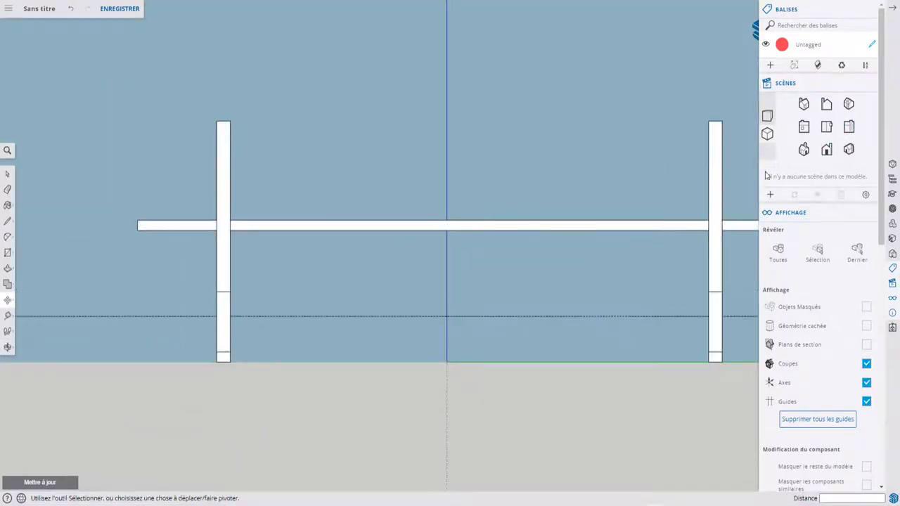
click(849, 104)
click(826, 104)
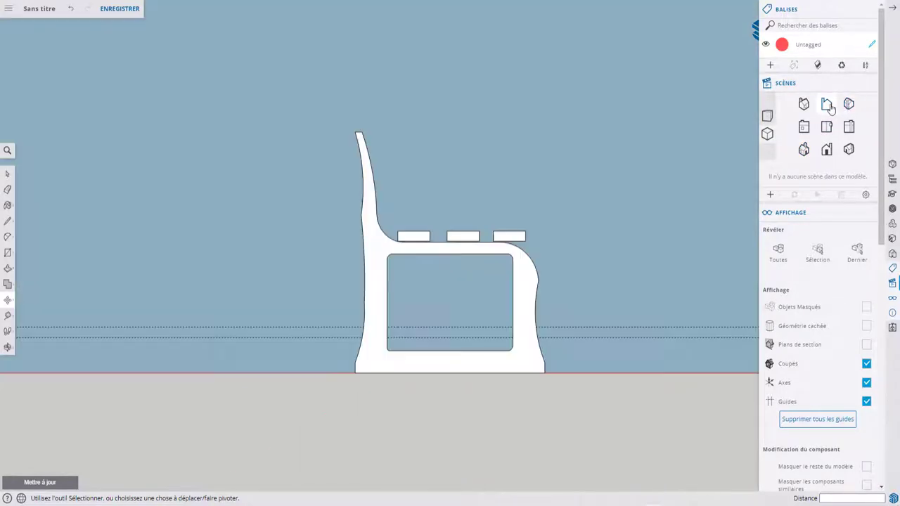
Begin a Ctrl-copy move of the seat slat nearest the backrest.
key(m)
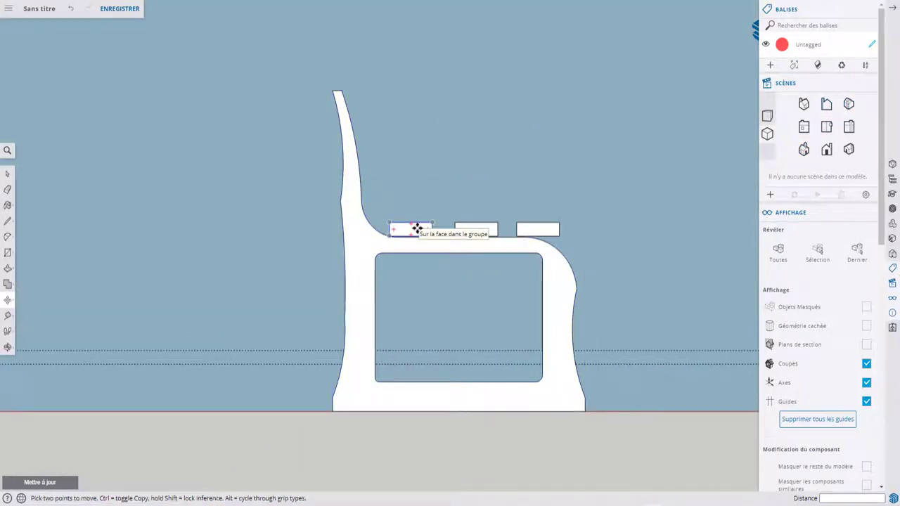
key(ctrl)
click(417, 228)
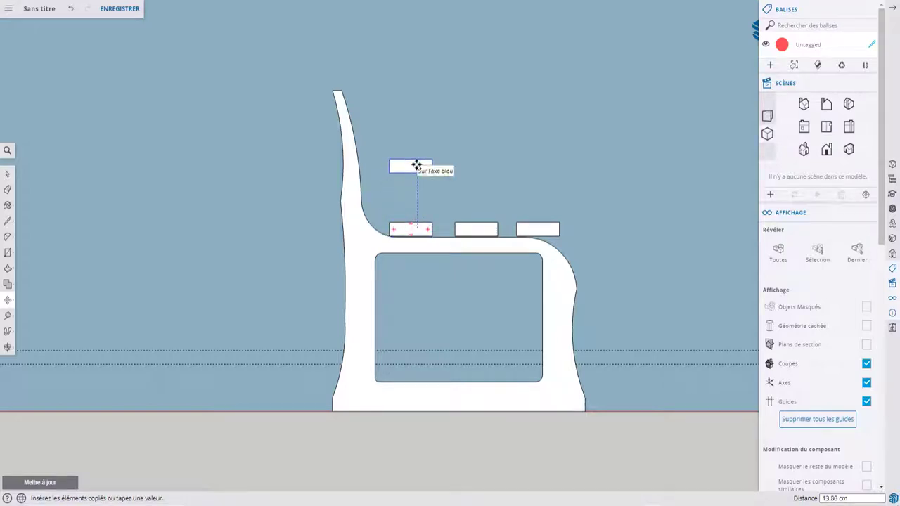
Drop the slat copy above the seat and rotate it 75°.
click(417, 165)
key(q)
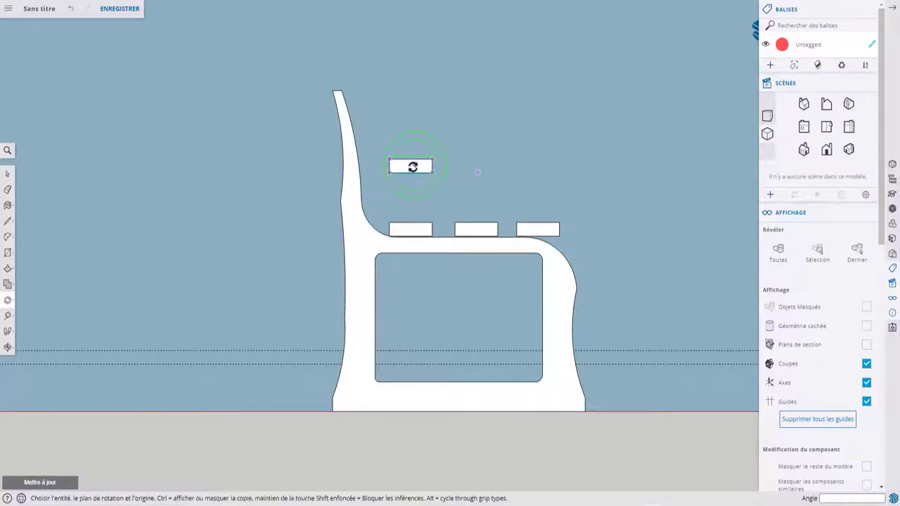
click(456, 173)
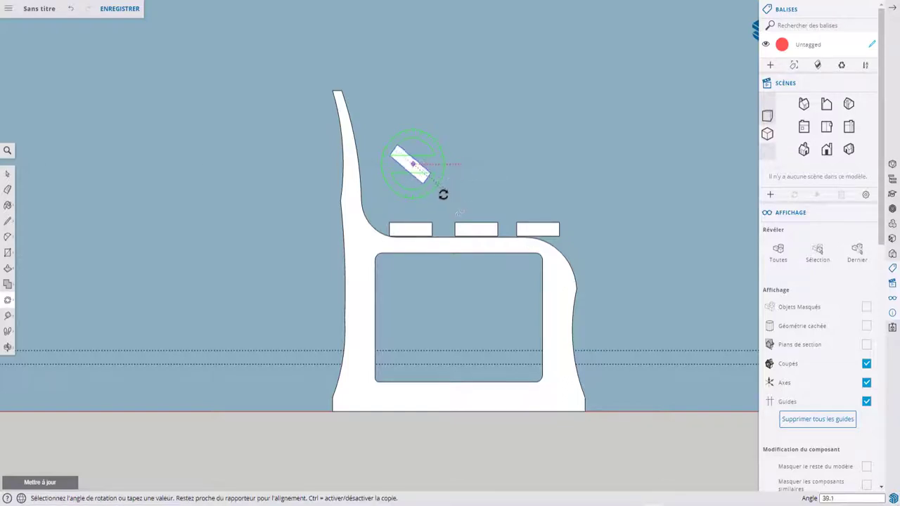
click(419, 207)
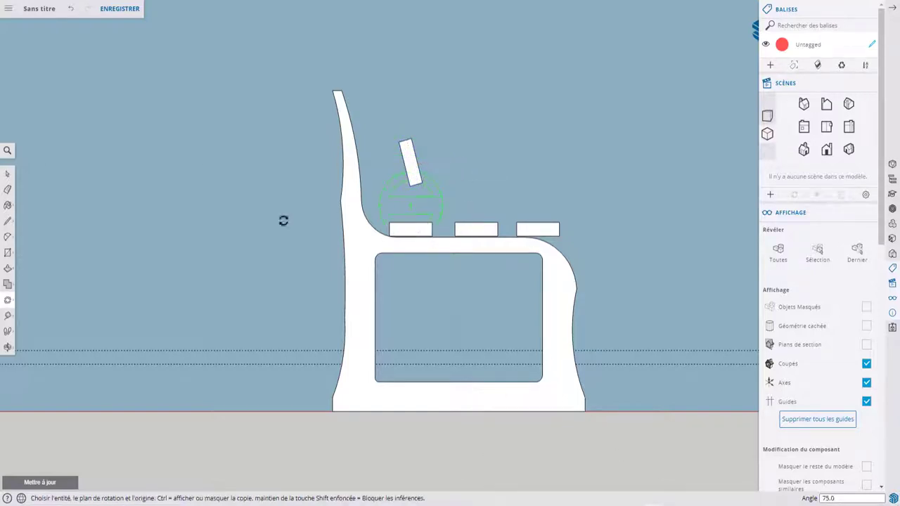
Move the tilted slat against the curved backrest of the end panels.
click(7, 301)
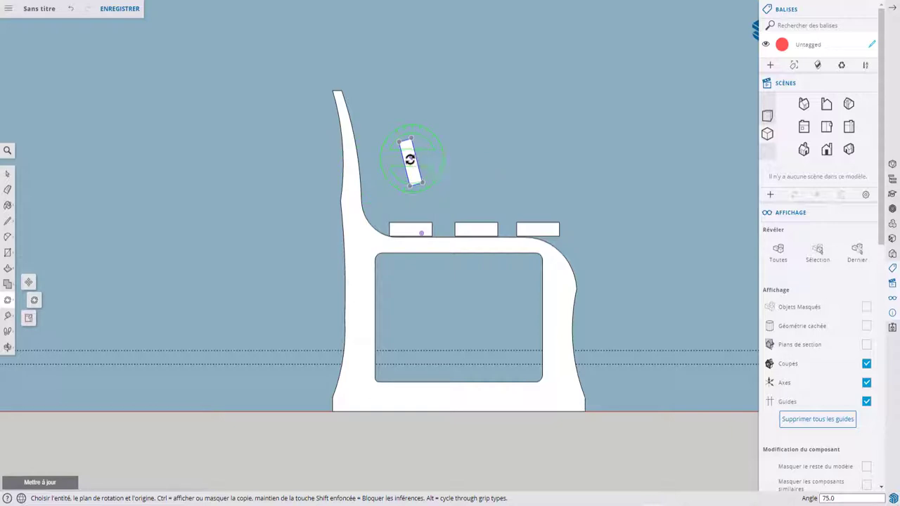
key(m)
click(410, 157)
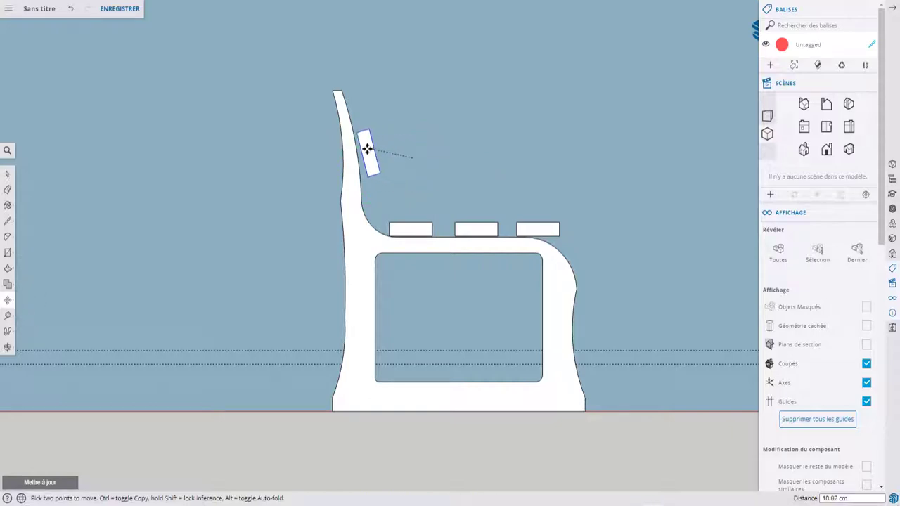
click(362, 152)
Rotate the backrest slat slightly to follow the backrest curve.
key(q)
key(m)
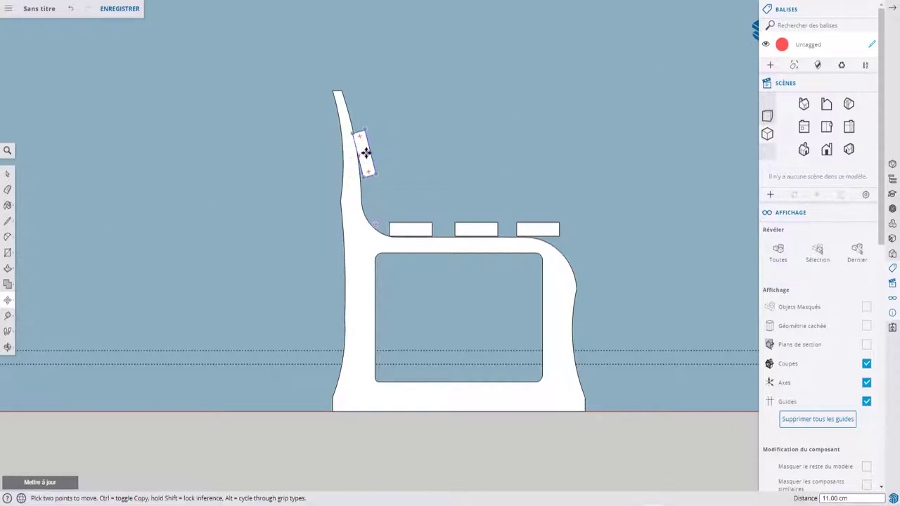
key(q)
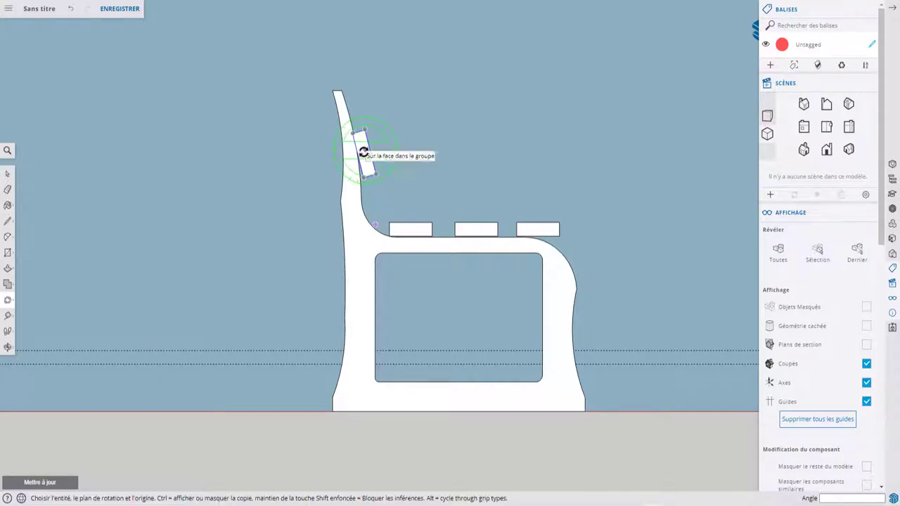
click(365, 149)
click(402, 166)
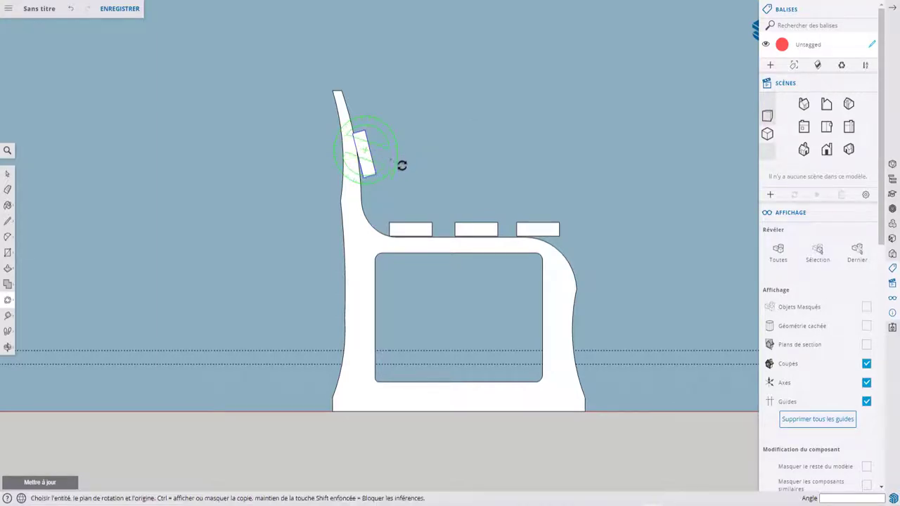
click(367, 146)
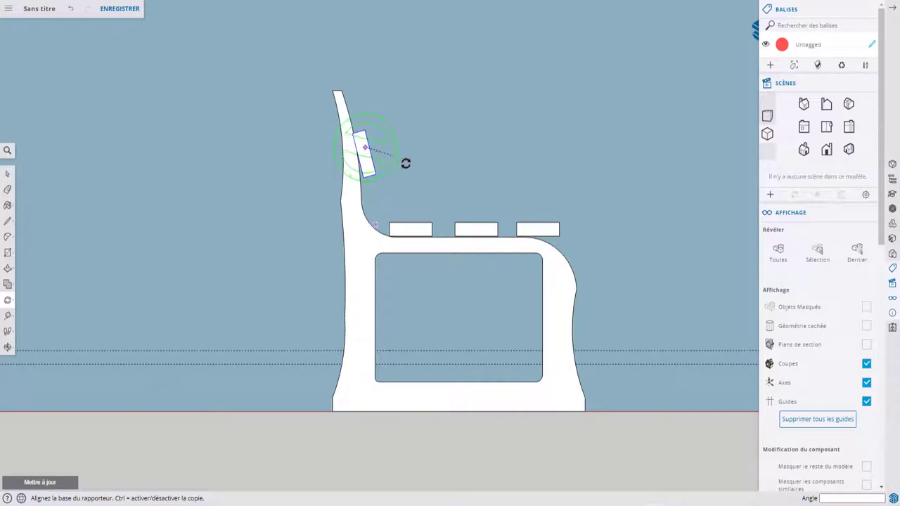
key(Escape)
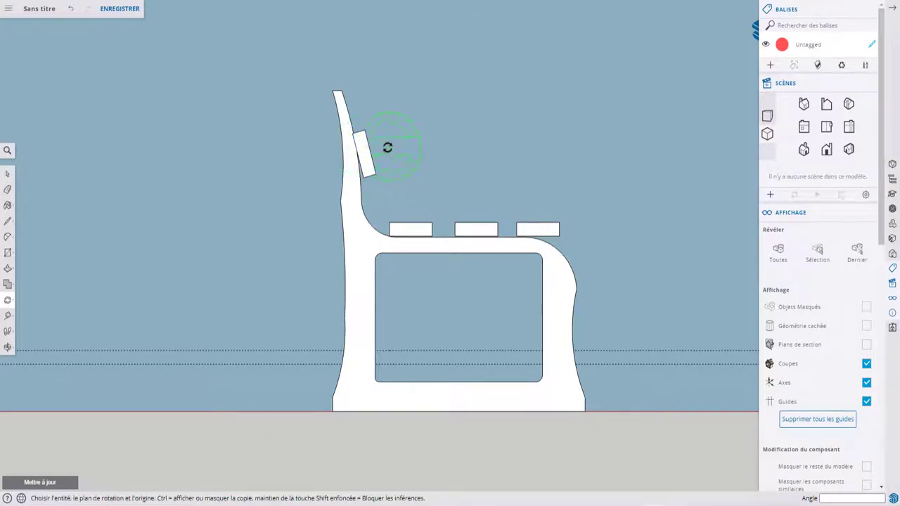
key(space)
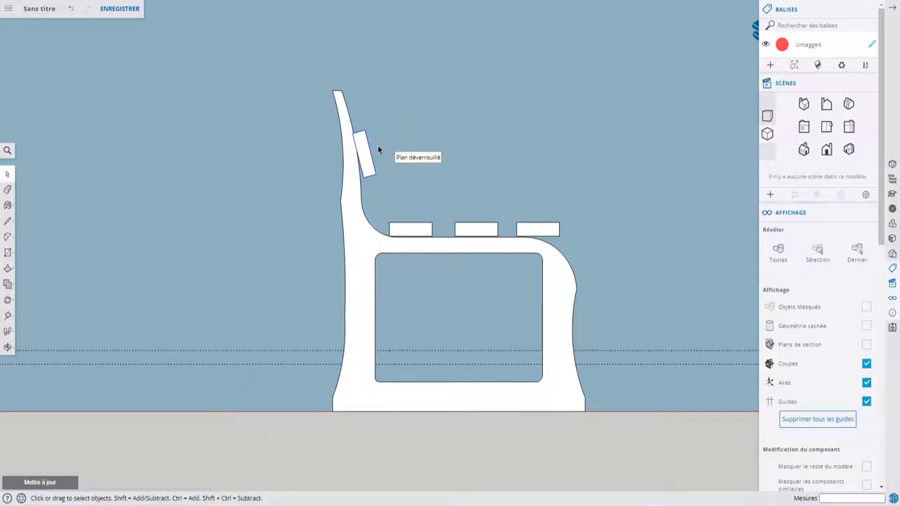
key(q)
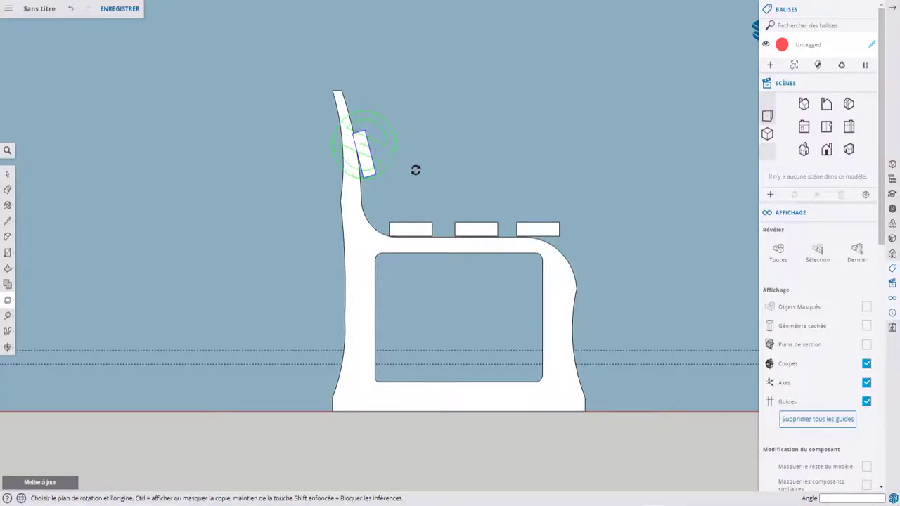
Select the backrest slat, restoring it after an accidental deletion.
middle_drag(416, 171, 402, 149)
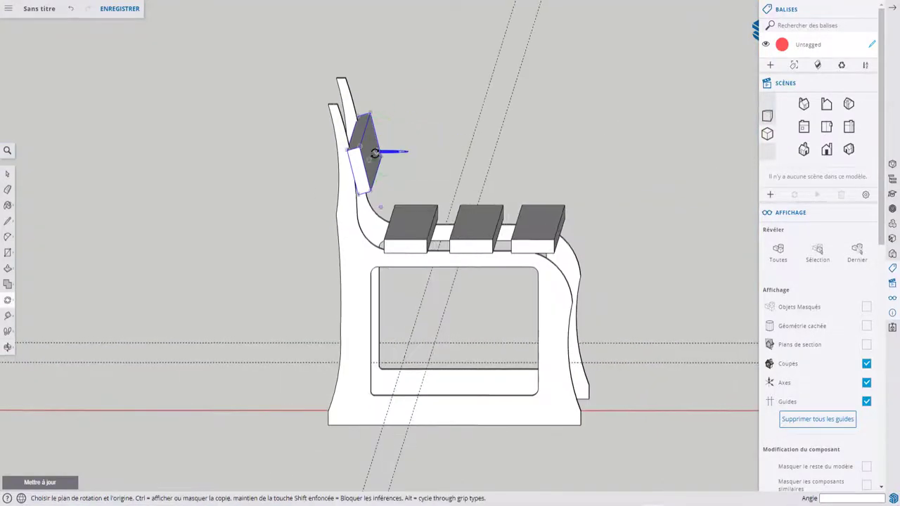
key(space)
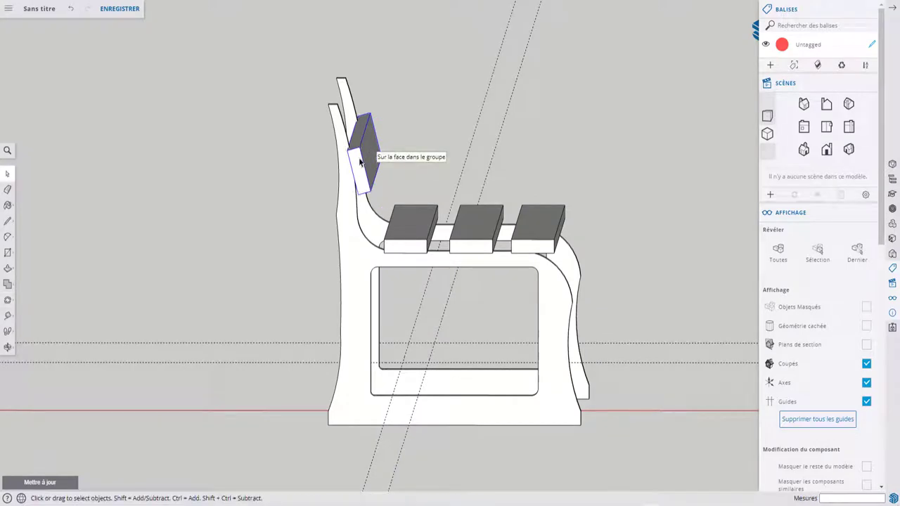
key(Delete)
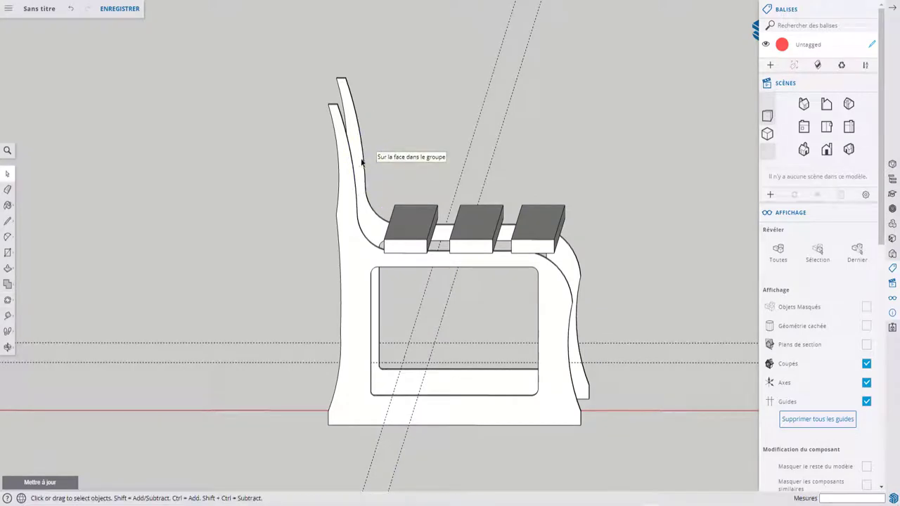
key(ctrl+z)
click(363, 165)
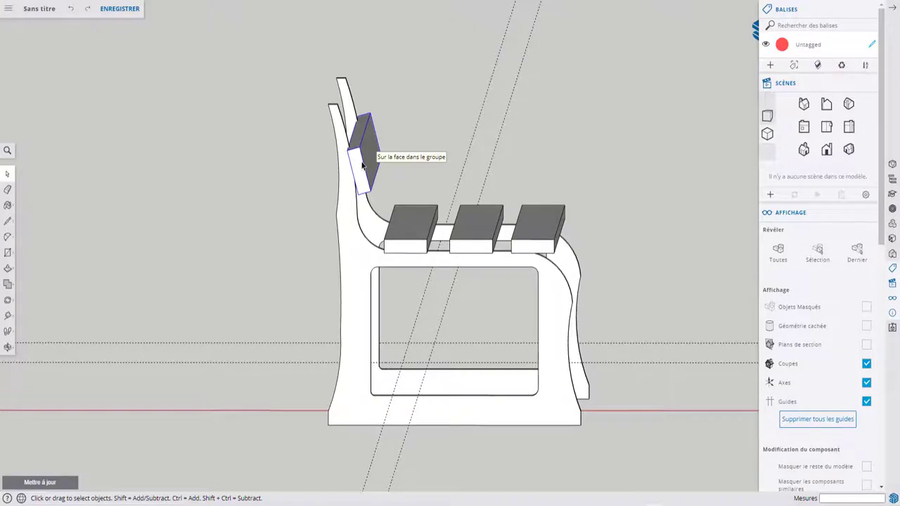
middle_drag(364, 177, 365, 170)
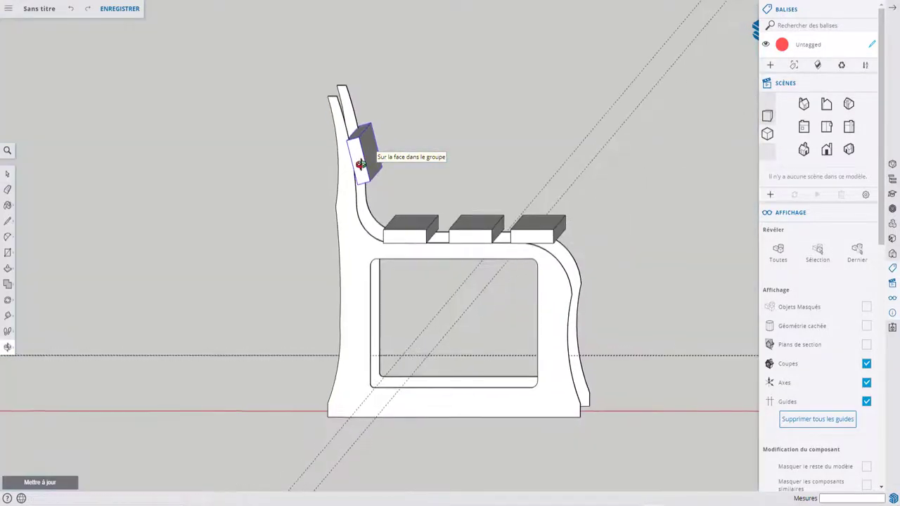
Rotate the backrest slat a further 6.6° about its corner.
key(q)
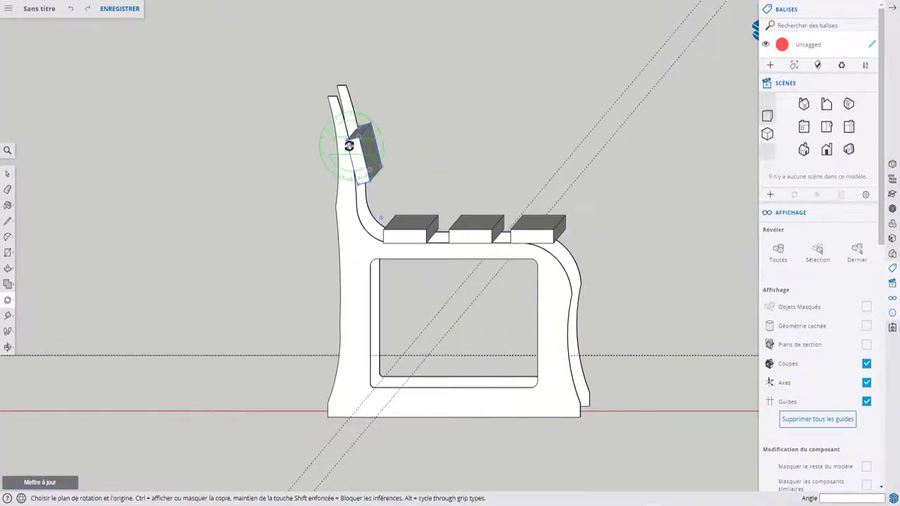
click(348, 143)
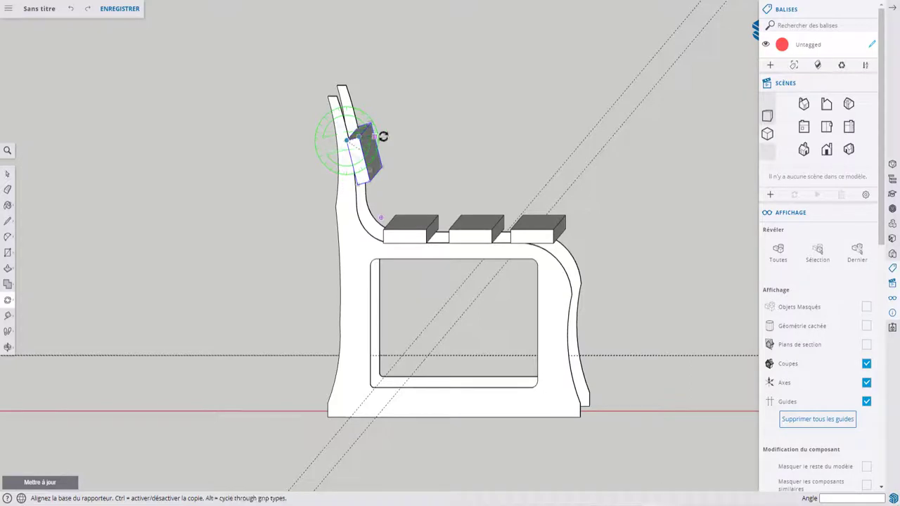
click(428, 120)
click(432, 126)
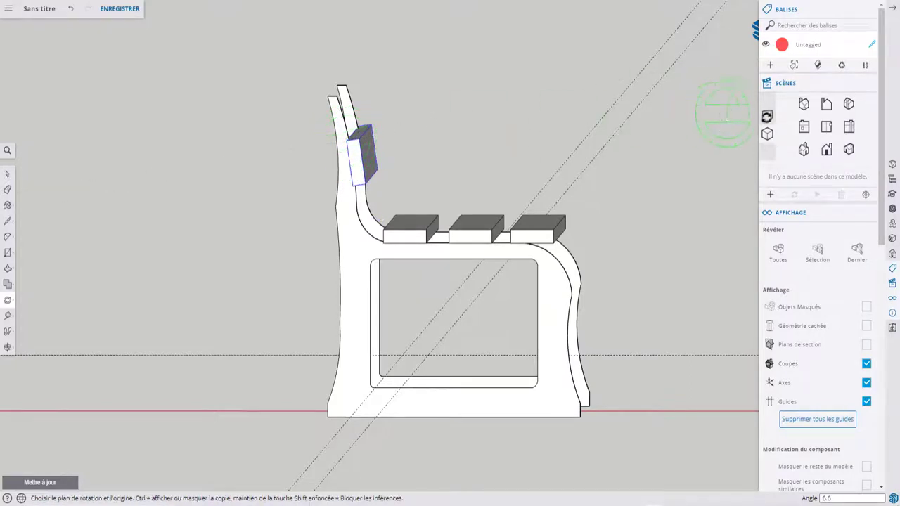
Cycle through the standard views and return to the side view.
click(827, 127)
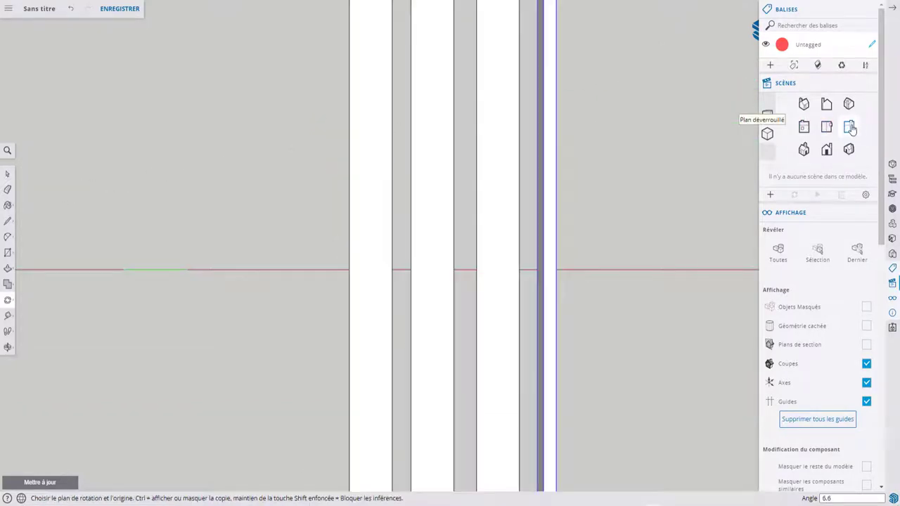
click(850, 127)
click(849, 104)
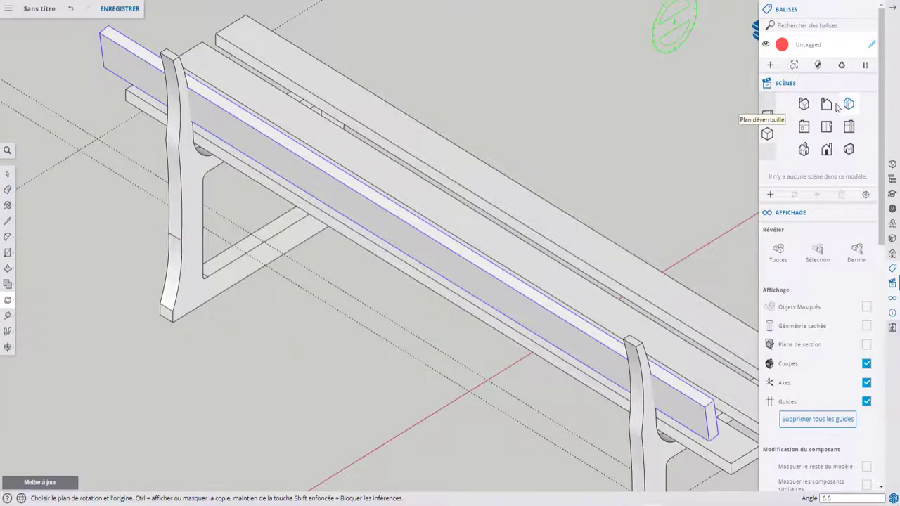
click(827, 104)
Ctrl-copy the backrest slat upward to create an upper slat.
scroll(367, 149, up, 2)
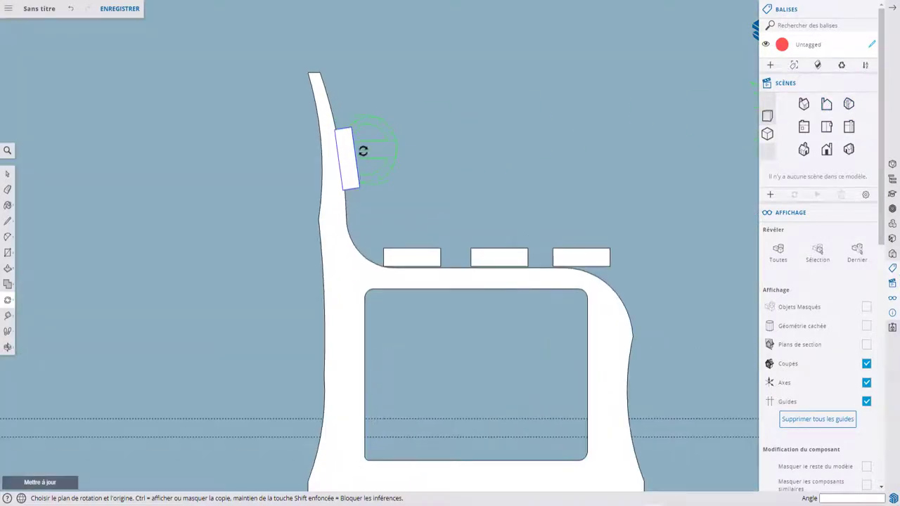
key(m)
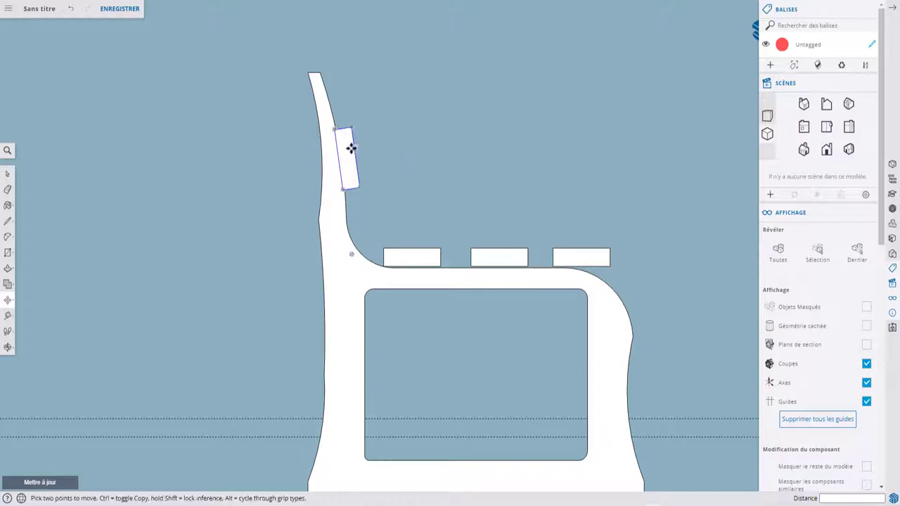
click(343, 149)
key(ctrl)
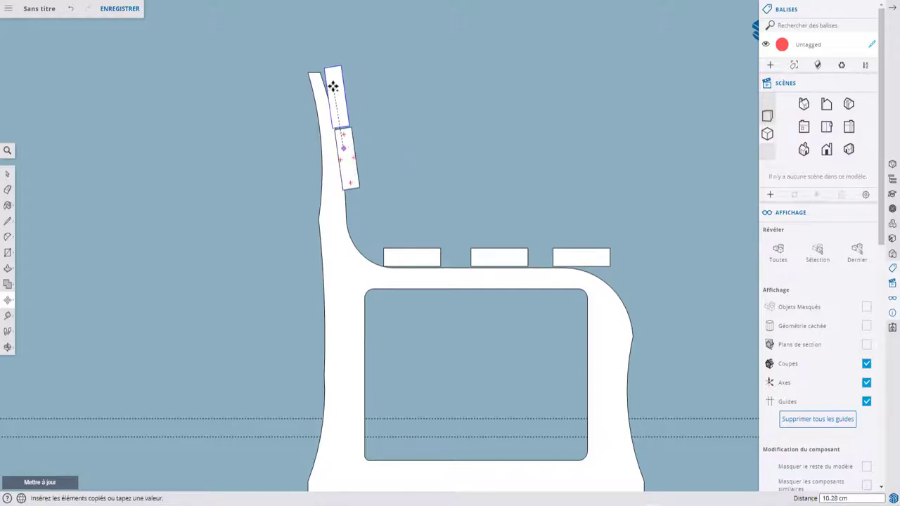
click(333, 86)
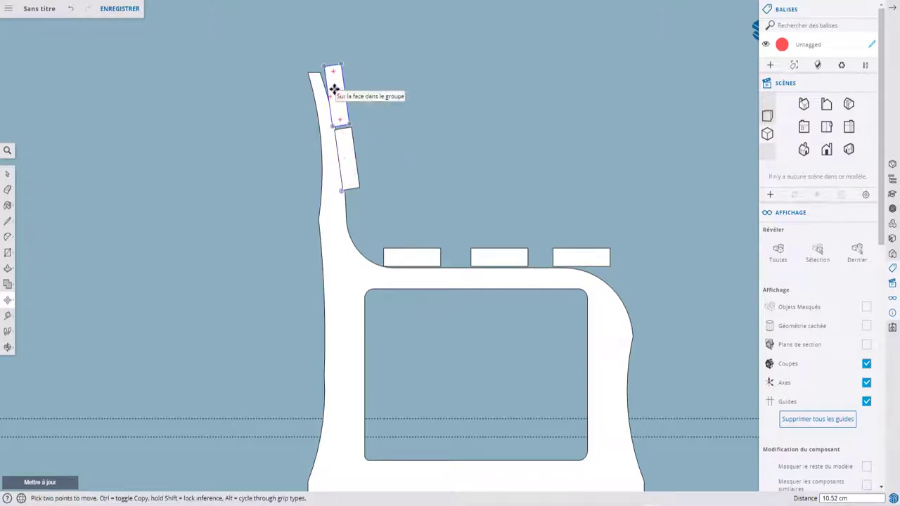
Rotate the upper slat 7.5° about its top corner.
key(q)
click(324, 67)
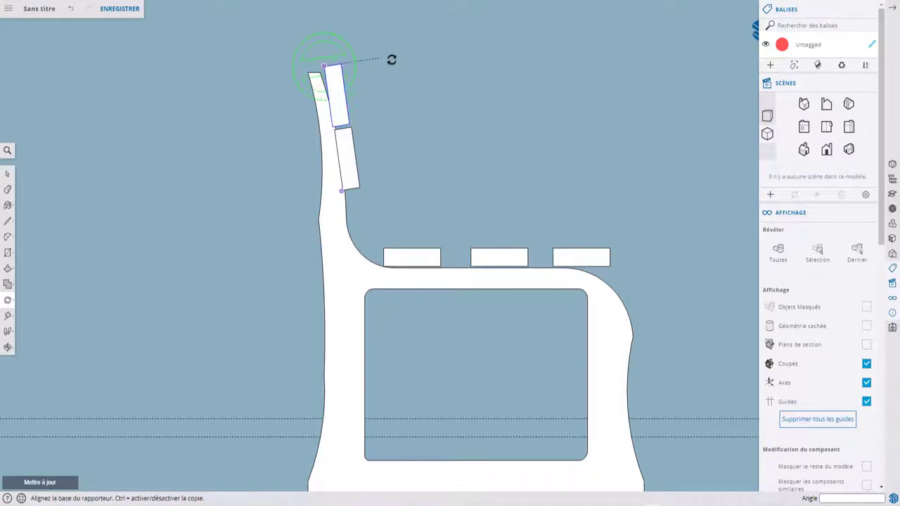
click(445, 47)
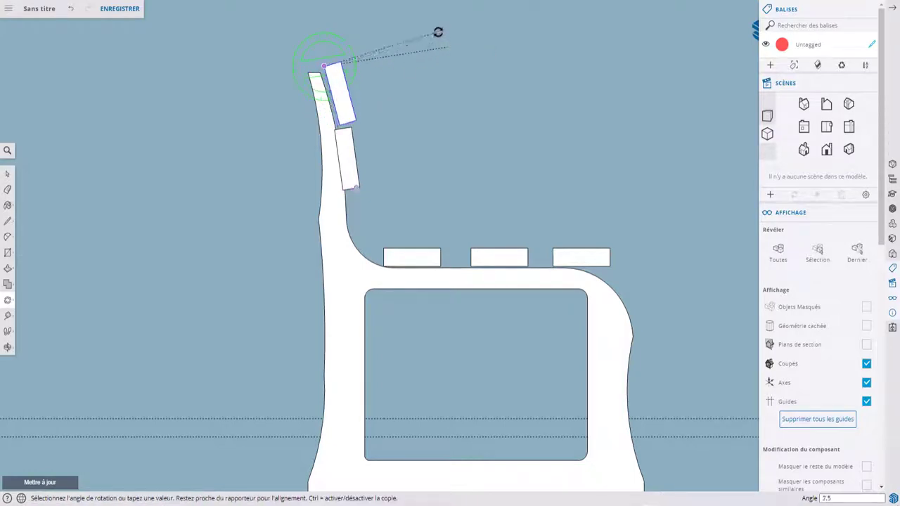
click(437, 33)
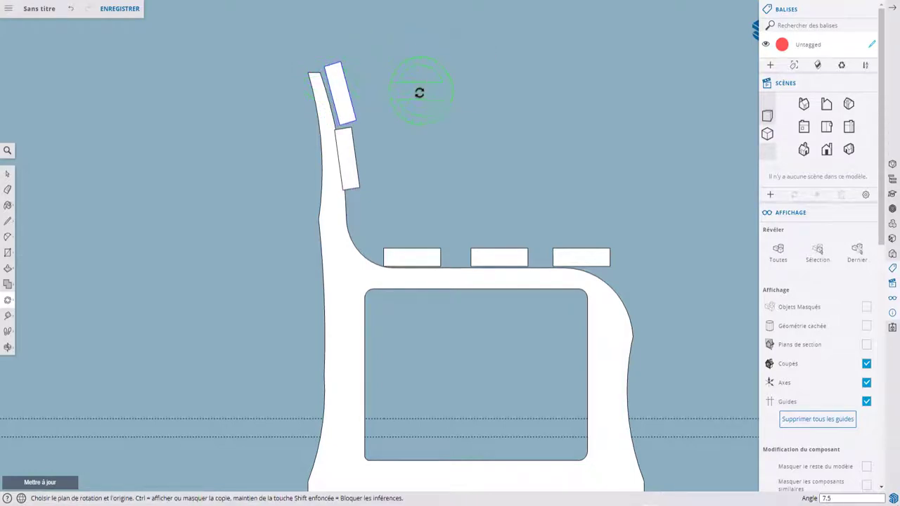
Nudge the upper slat 0.82 cm into place and orbit to check it in 3D.
key(m)
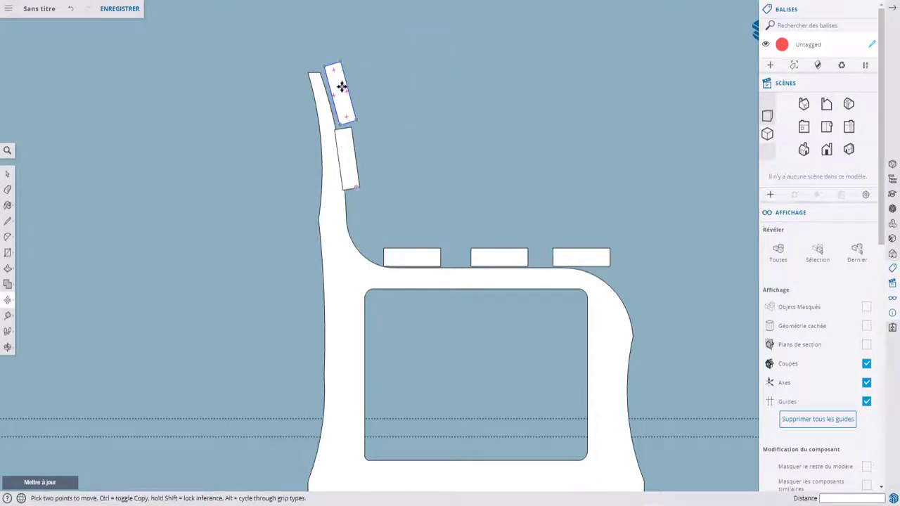
click(343, 87)
click(337, 86)
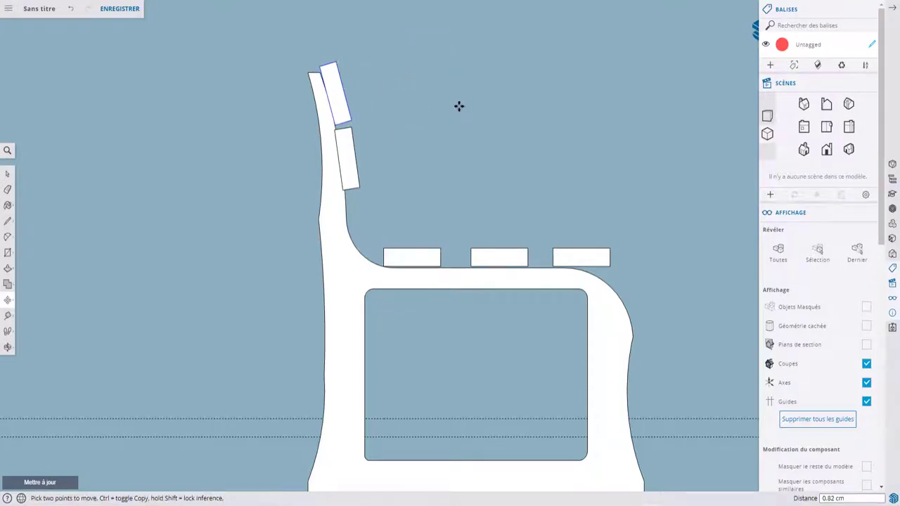
key(o)
mouse_move(459, 105)
mouse_down()
mouse_move(287, 133)
mouse_move(437, 112)
mouse_move(466, 96)
mouse_move(466, 104)
mouse_up()
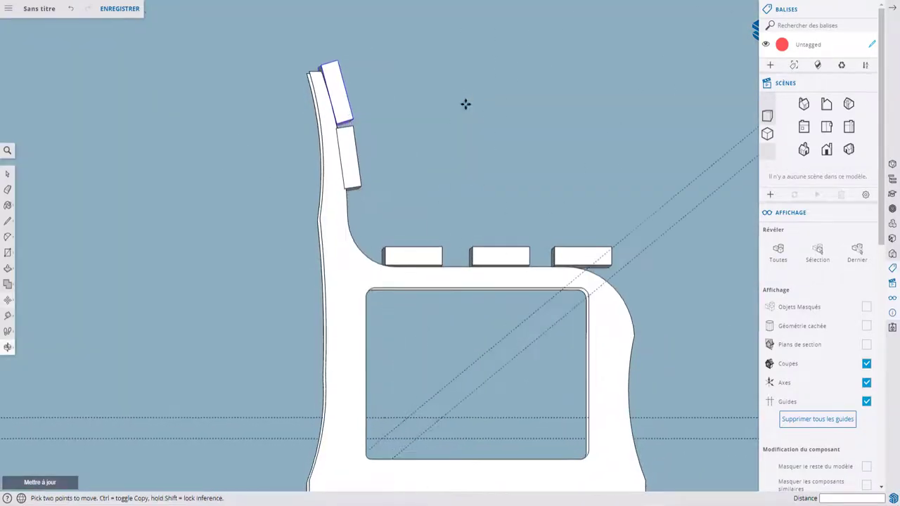
scroll(467, 105, up, 1)
key(m)
key(space)
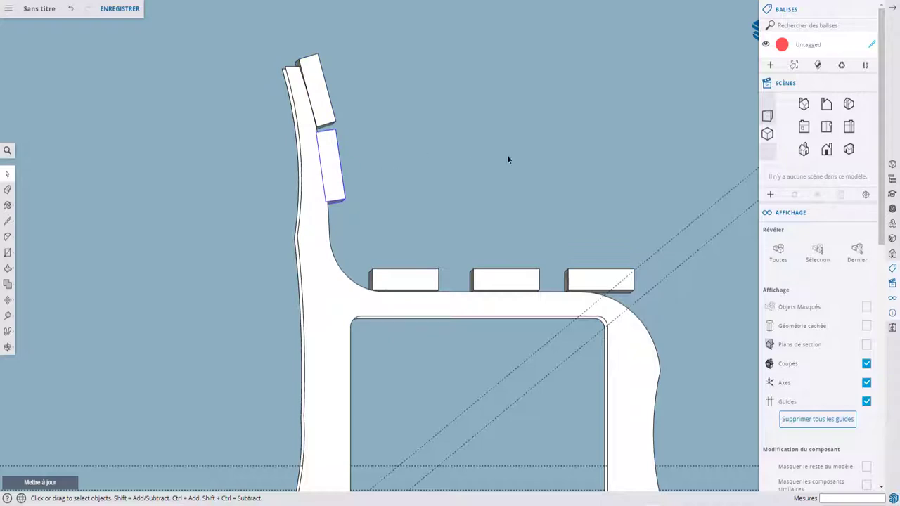
From the side view, move the lower backrest slat 5.03 cm down.
click(827, 106)
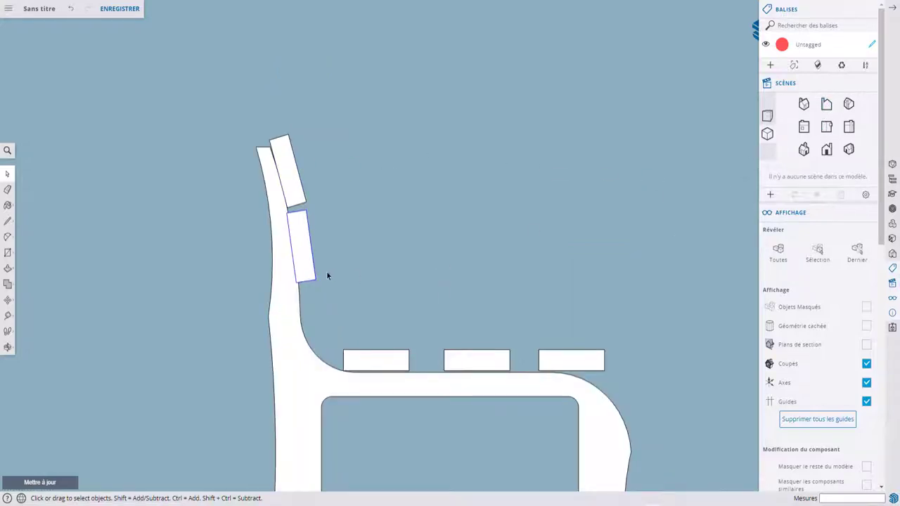
key(m)
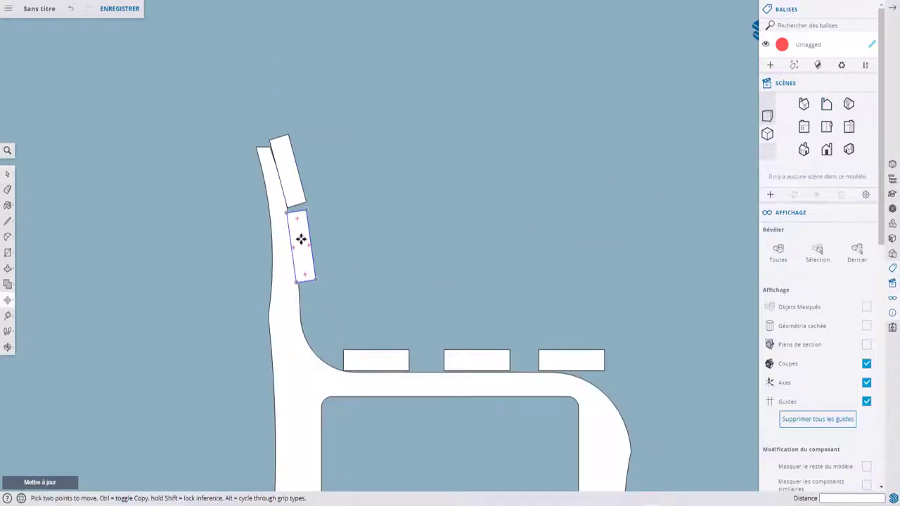
click(301, 240)
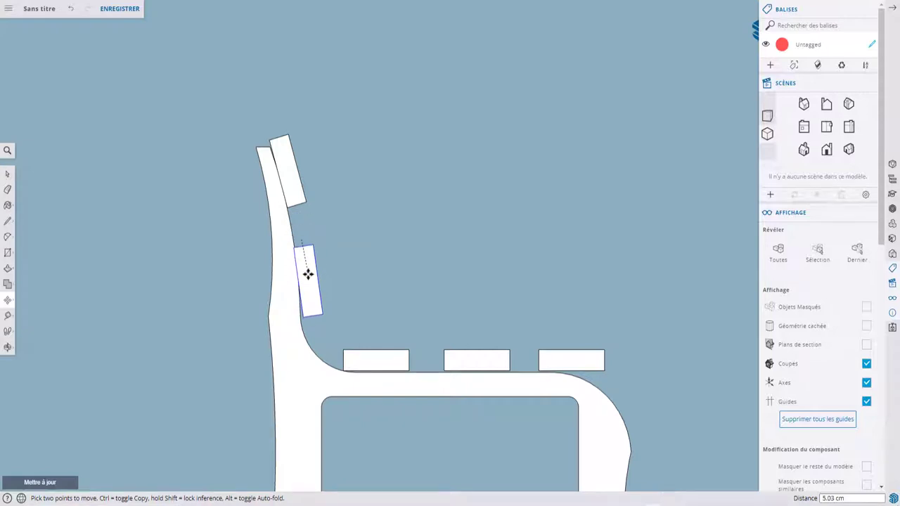
click(308, 275)
Tilt the lower slat a few degrees further about its corner and orbit to a 3D view.
key(q)
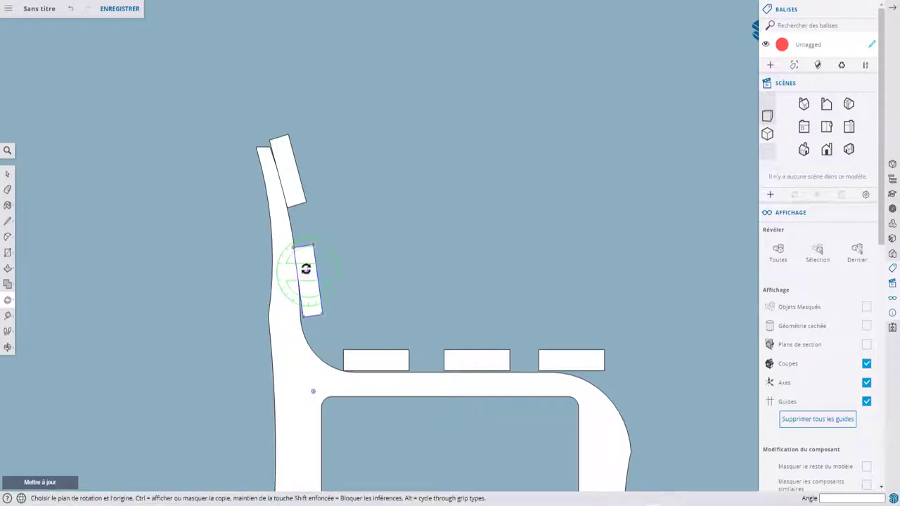
click(294, 248)
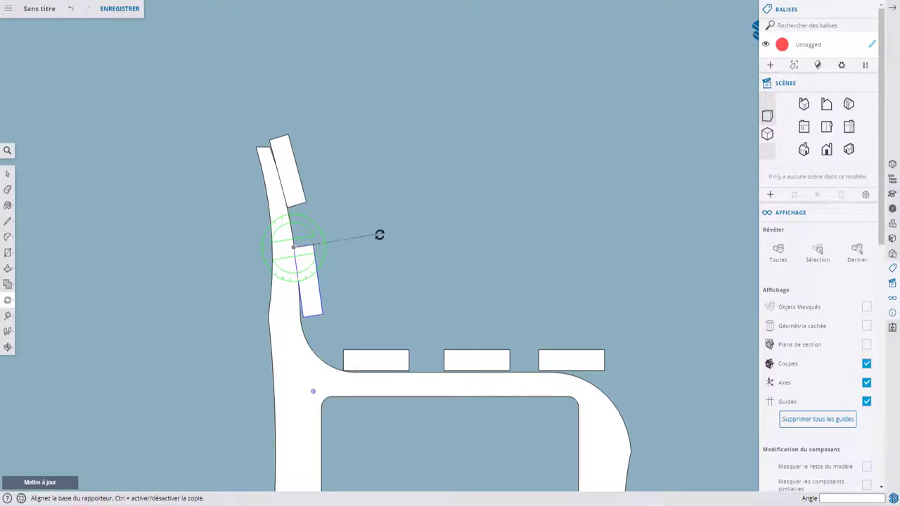
click(380, 236)
click(392, 242)
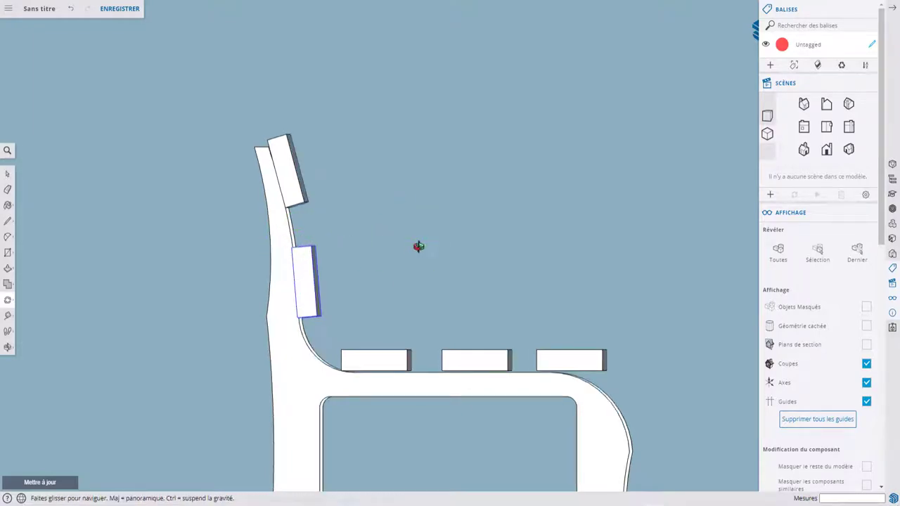
mouse_move(418, 246)
middle_down()
mouse_move(369, 232)
mouse_move(466, 211)
mouse_move(293, 263)
mouse_move(505, 264)
mouse_move(364, 270)
mouse_move(493, 263)
middle_up()
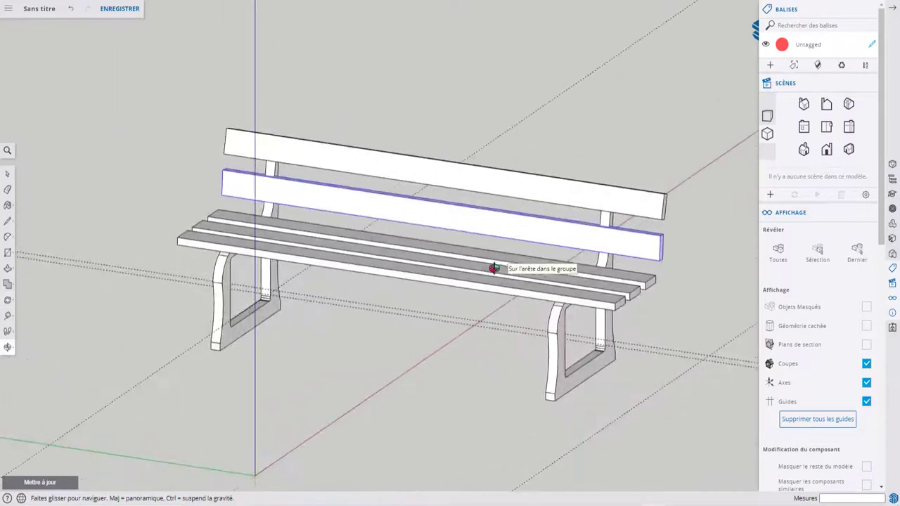
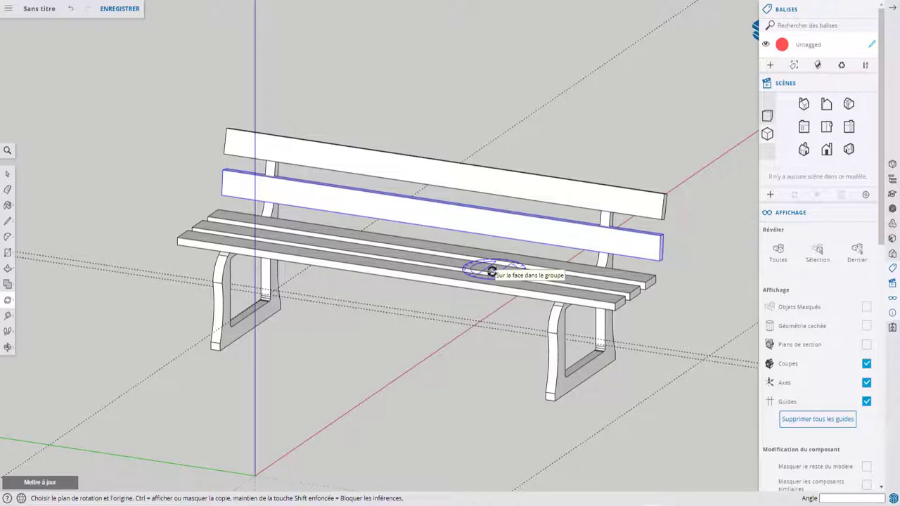
Orbit the bench and select its near curved leg.
mouse_move(298, 277)
middle_down()
mouse_move(328, 322)
mouse_move(326, 348)
mouse_move(376, 348)
mouse_move(683, 297)
mouse_move(570, 305)
mouse_move(312, 288)
mouse_move(191, 297)
mouse_move(598, 309)
mouse_move(537, 320)
mouse_move(683, 367)
middle_up()
key(q)
scroll(547, 338, up, 3)
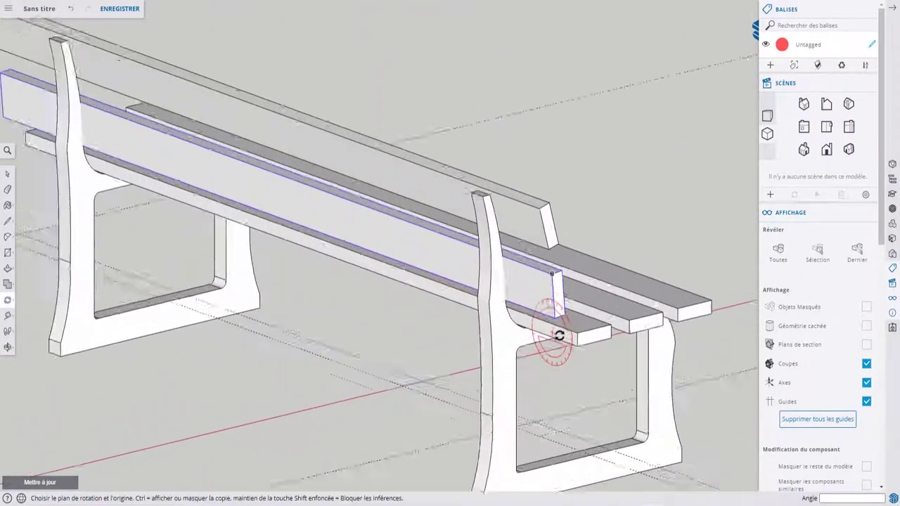
scroll(478, 365, up, 3)
click(482, 346)
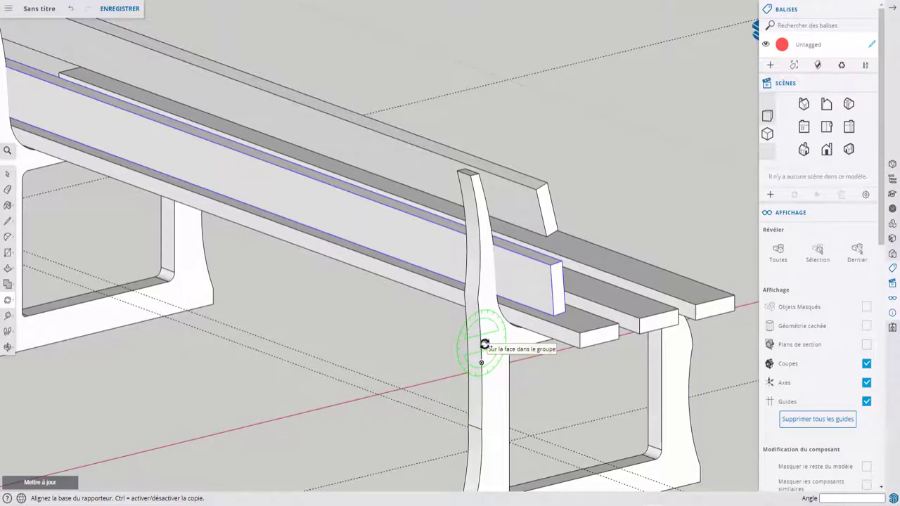
key(space)
click(480, 316)
scroll(481, 316, down, 2)
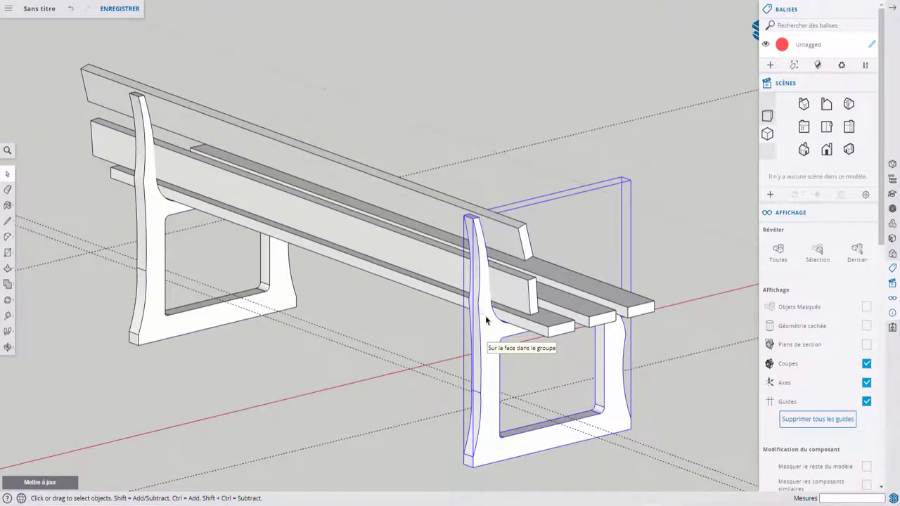
Move a copy of the leg along the red axis to stand midway along the bench.
key(m)
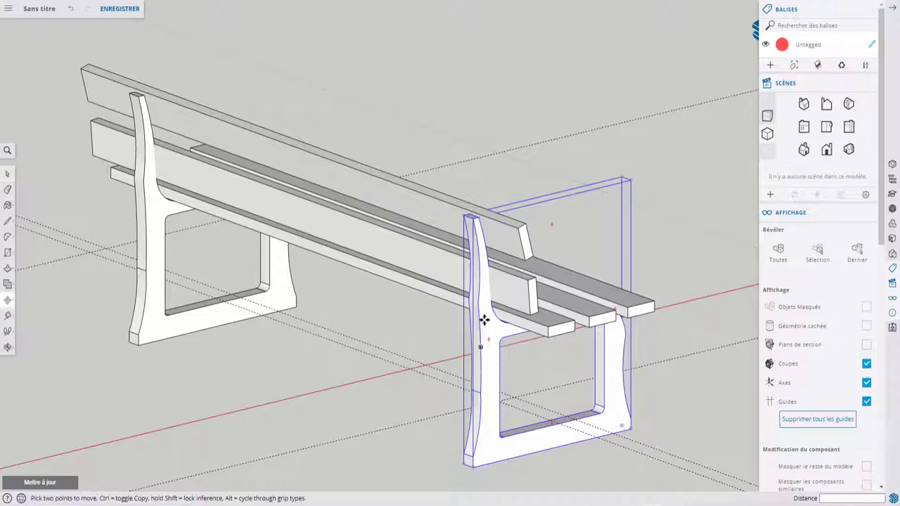
key(ctrl)
click(473, 318)
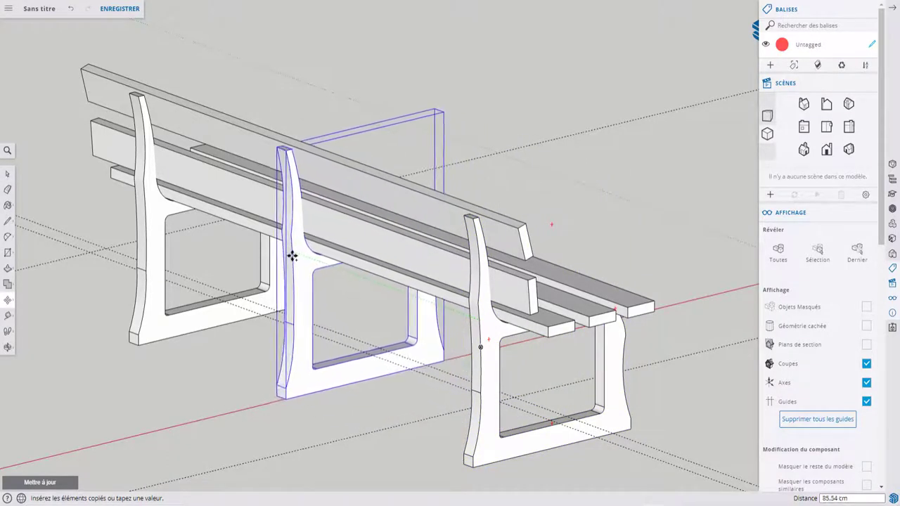
click(296, 254)
mouse_move(298, 251)
middle_down()
mouse_move(308, 212)
mouse_move(484, 316)
middle_up()
scroll(495, 316, up, 5)
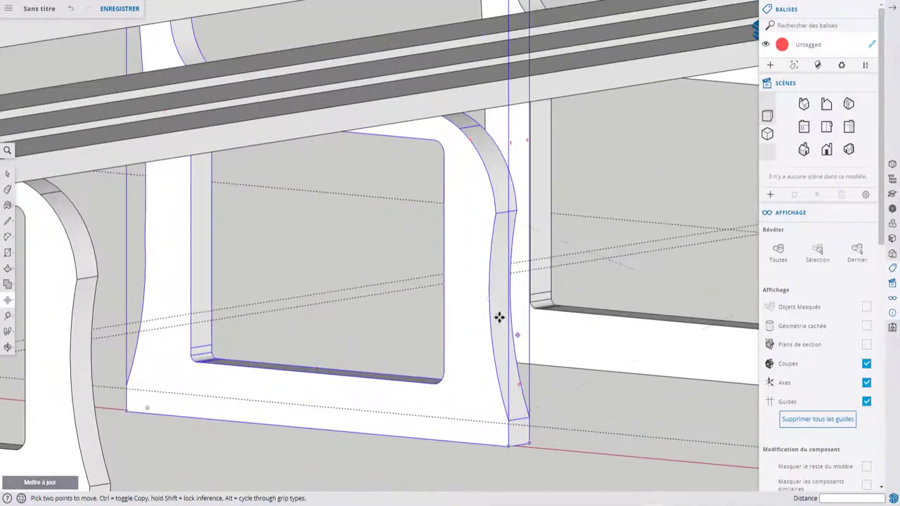
mouse_move(485, 279)
middle_down()
mouse_move(452, 316)
mouse_move(427, 264)
middle_up()
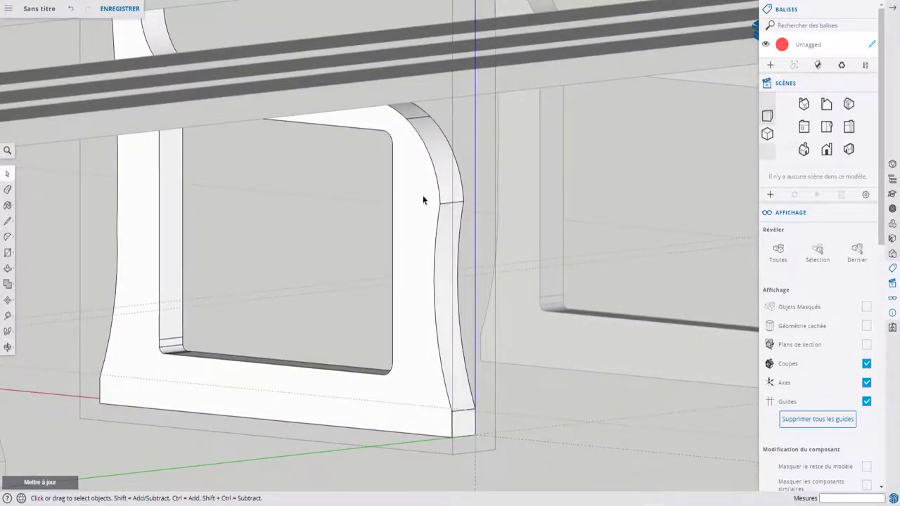
View the middle leg from the side, abandoning a stray line at its inner corner.
key(l)
click(368, 203)
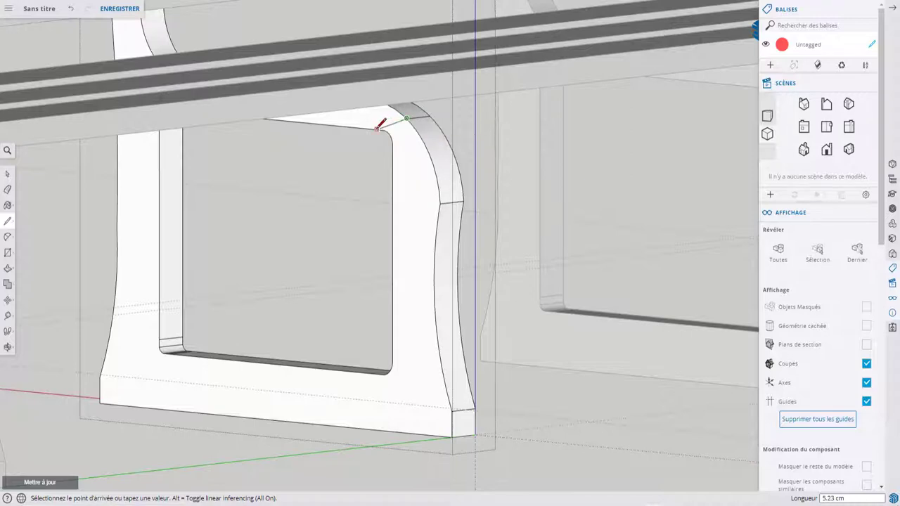
key(Escape)
mouse_move(464, 158)
middle_down()
mouse_move(253, 173)
mouse_move(169, 154)
mouse_move(279, 169)
mouse_move(401, 152)
middle_up()
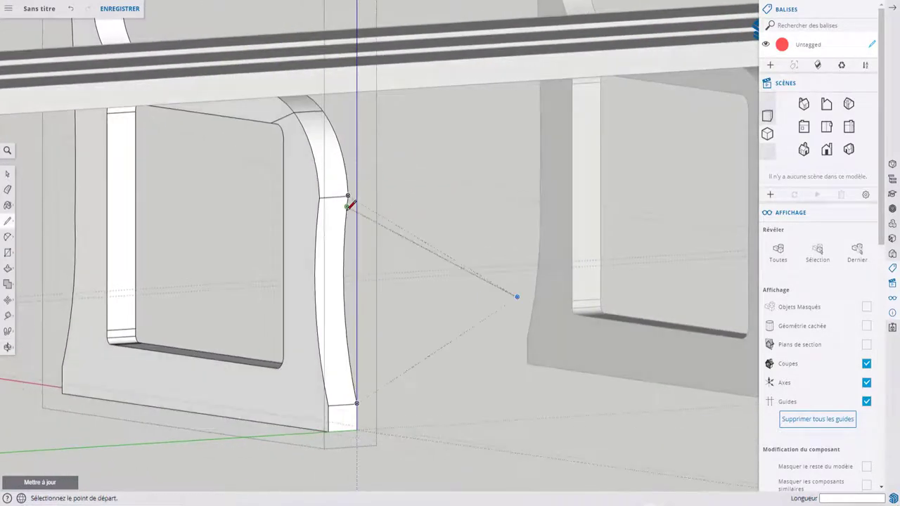
key(p)
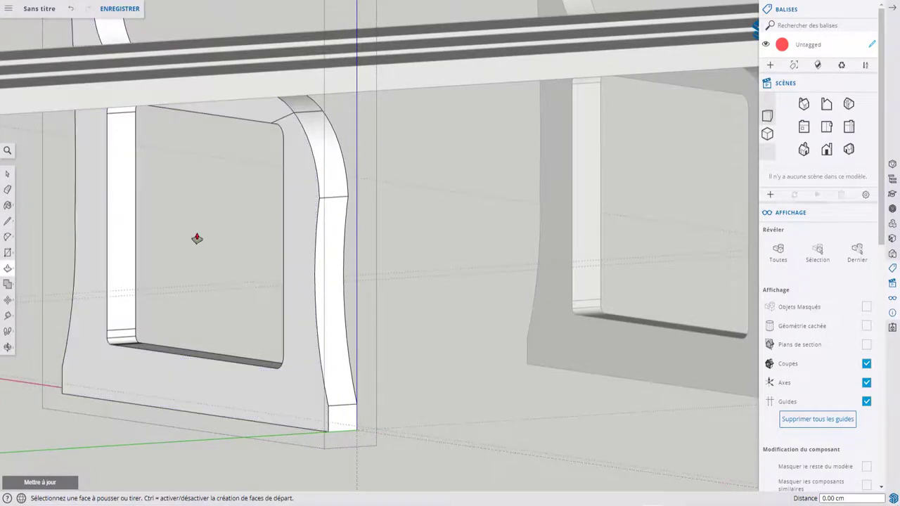
mouse_move(197, 235)
middle_down()
mouse_move(418, 216)
mouse_move(549, 216)
mouse_move(562, 227)
middle_up()
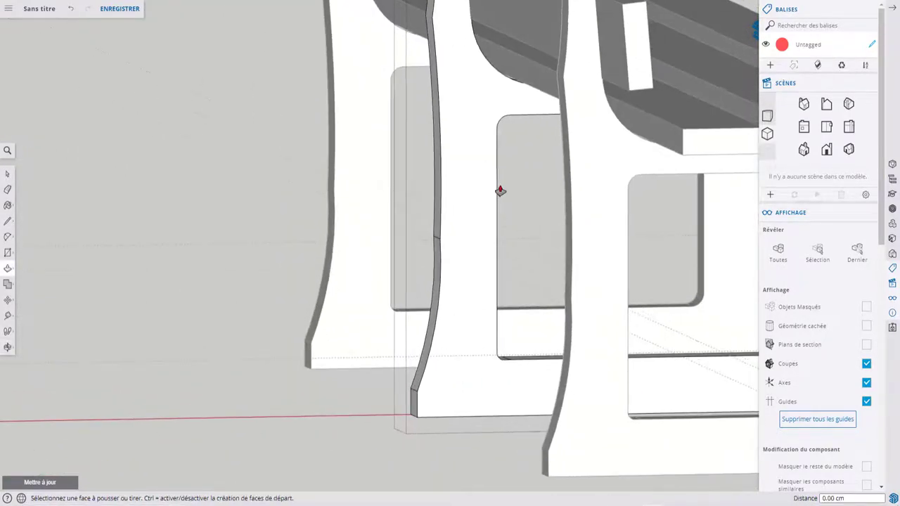
key(l)
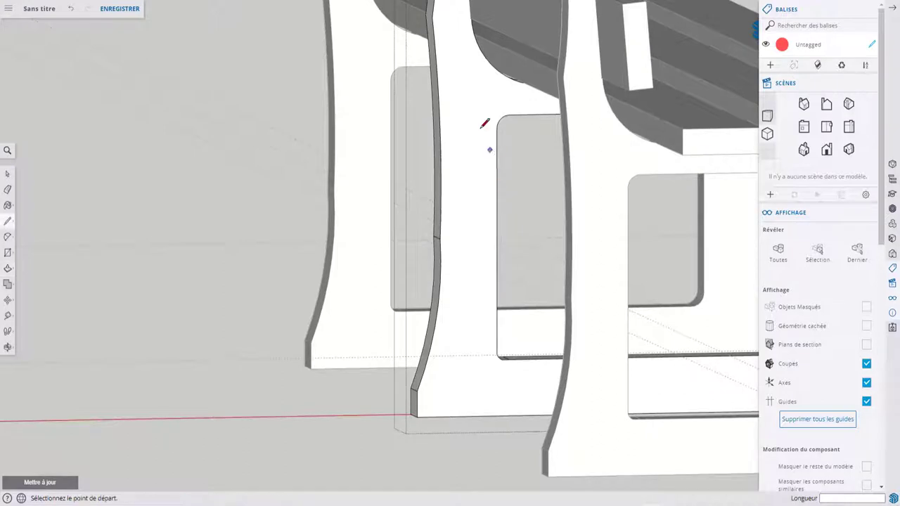
Draw an arc across the middle leg's inner top corner and push that face back 4.22 cm.
key(a)
click(436, 54)
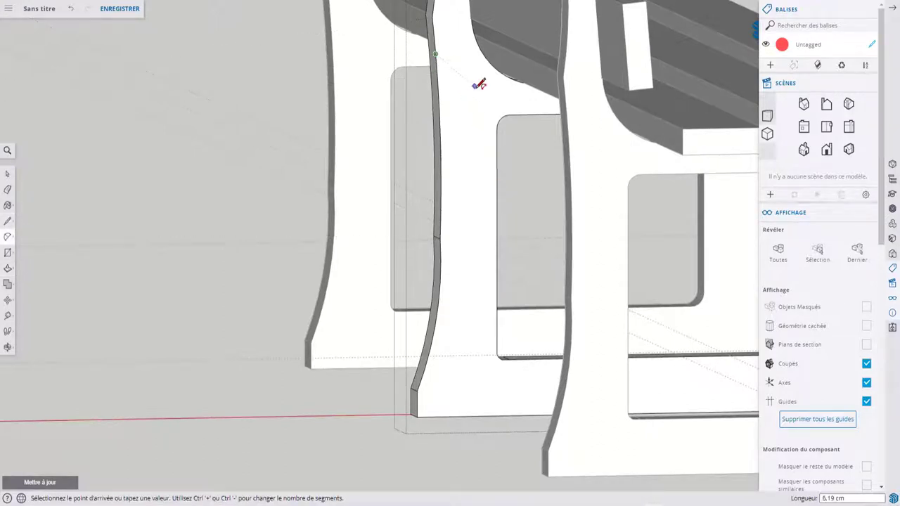
click(524, 113)
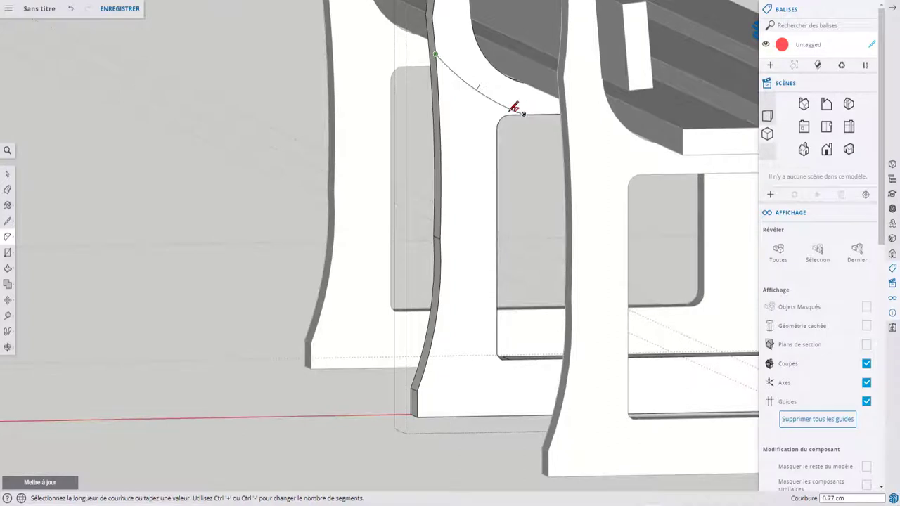
click(499, 115)
scroll(473, 128, up, 1)
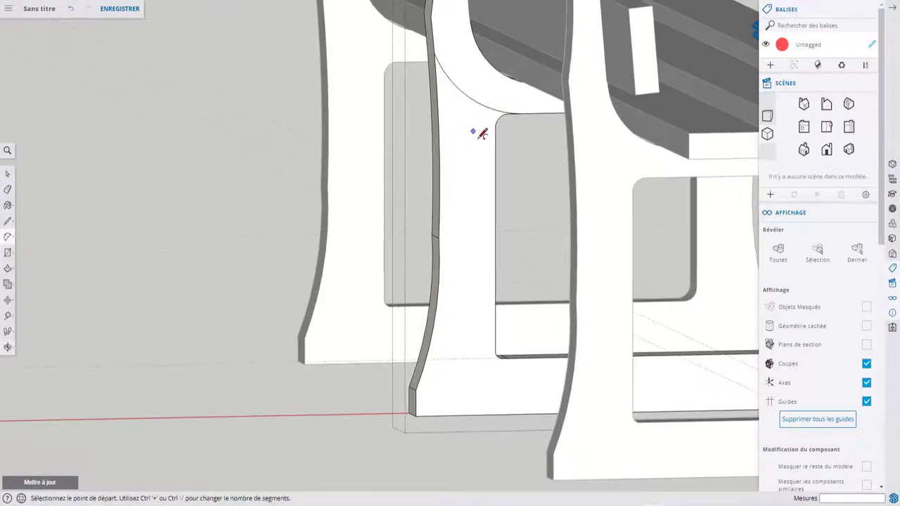
key(p)
click(483, 166)
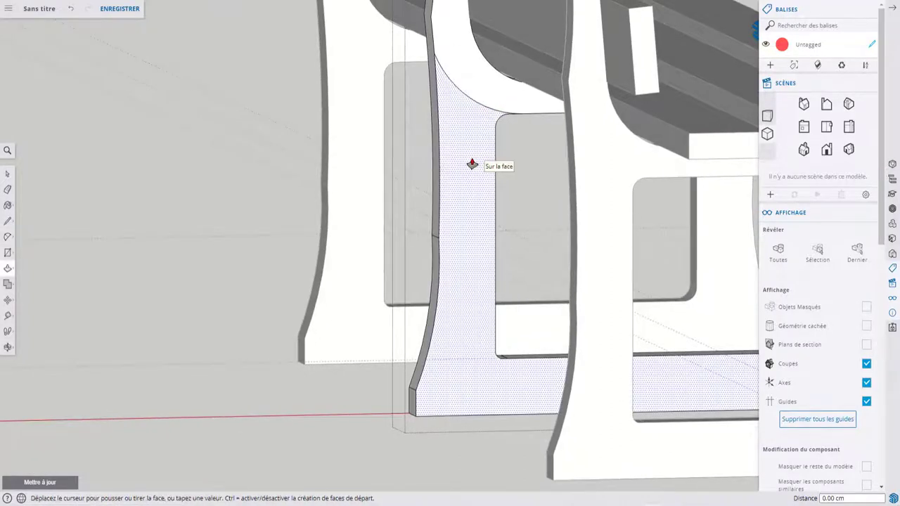
click(429, 158)
mouse_move(468, 187)
middle_down()
mouse_move(633, 195)
mouse_move(431, 206)
mouse_move(552, 190)
mouse_move(453, 226)
middle_up()
Erase the leftover left, bottom, diagonal, vertical and curved edges inside the middle leg's opening.
key(e)
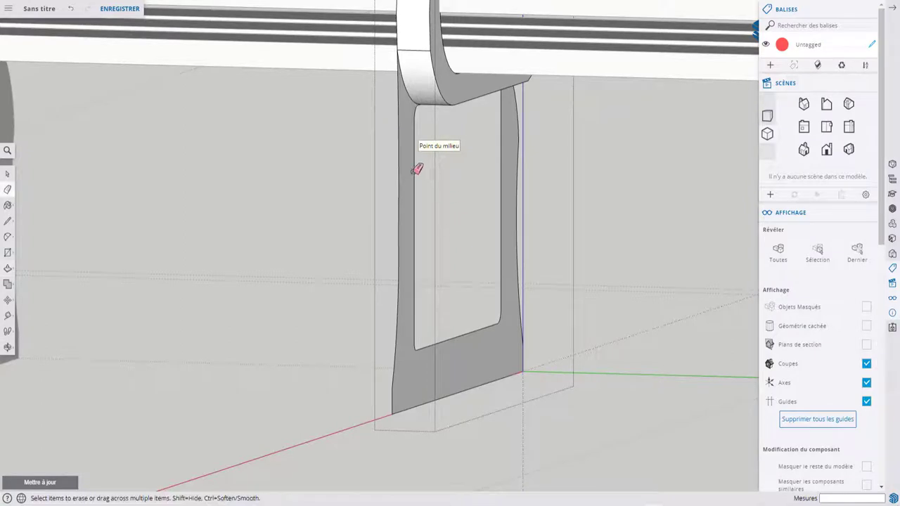
mouse_move(398, 169)
mouse_down()
mouse_move(432, 227)
mouse_move(412, 317)
mouse_move(418, 351)
mouse_move(429, 336)
mouse_up()
drag(496, 316, 518, 277)
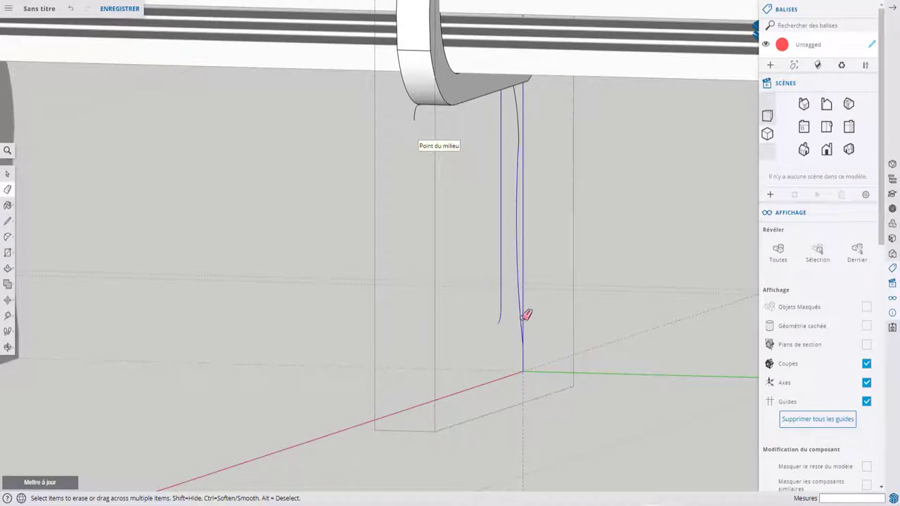
drag(526, 315, 523, 337)
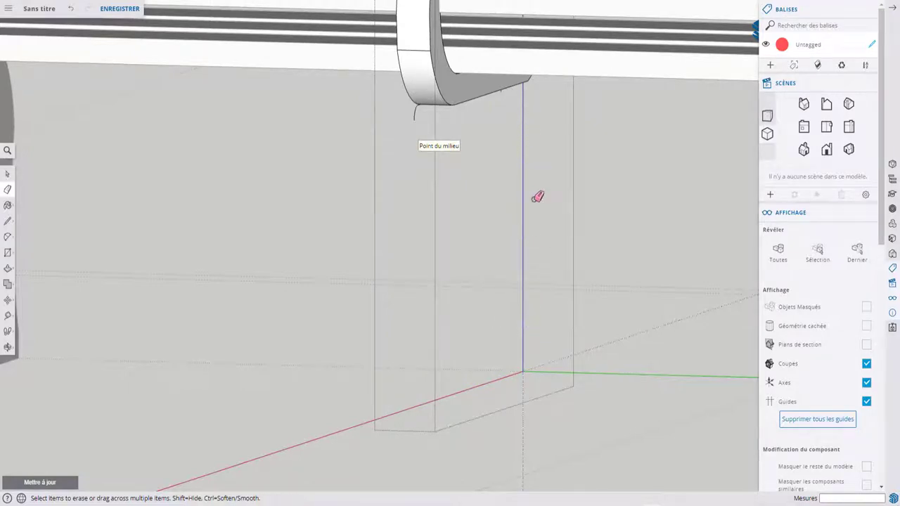
mouse_move(479, 326)
middle_down()
mouse_move(598, 281)
mouse_move(562, 163)
middle_up()
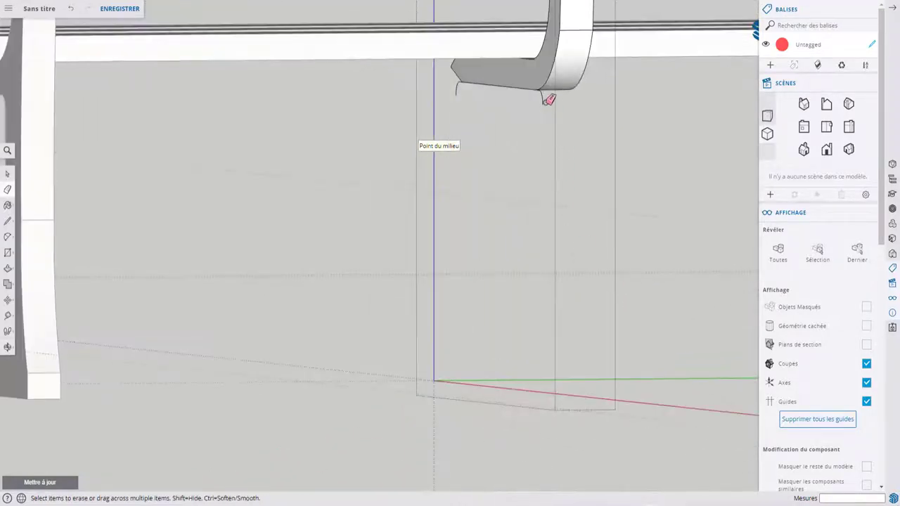
mouse_move(536, 117)
middle_down()
mouse_move(588, 141)
mouse_move(546, 197)
mouse_move(584, 147)
mouse_move(681, 151)
middle_up()
mouse_move(349, 105)
middle_down()
mouse_move(346, 151)
mouse_move(474, 135)
middle_up()
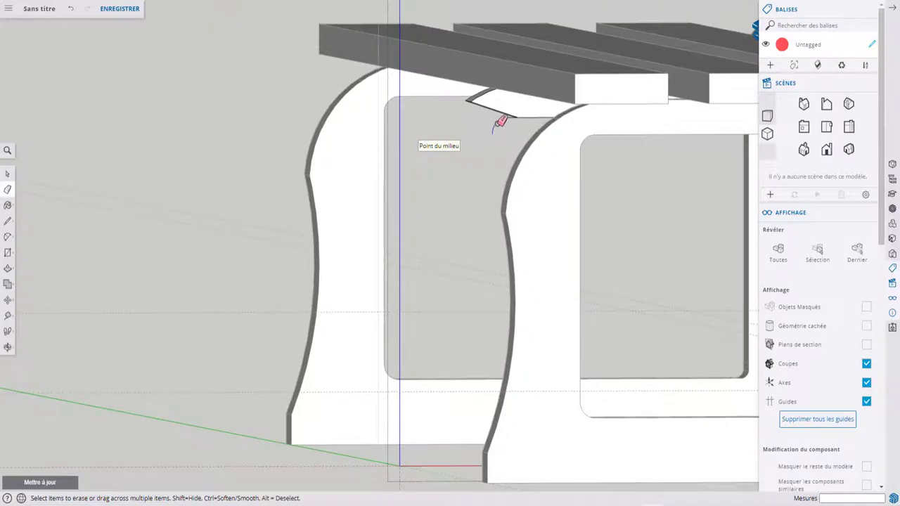
Draw an arc across the pointed sliver at the leg's upper inner corner.
scroll(497, 136, up, 3)
scroll(598, 120, up, 2)
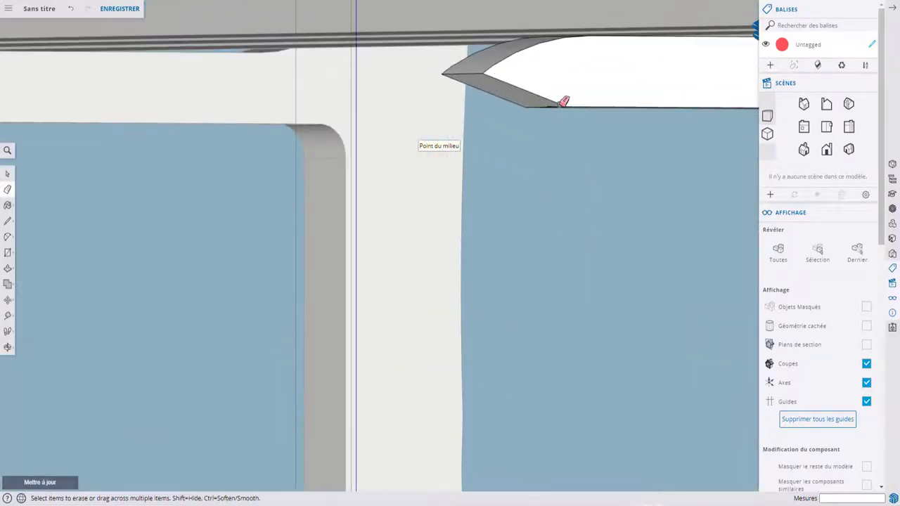
mouse_move(563, 100)
middle_down()
mouse_move(528, 134)
mouse_move(131, 187)
mouse_move(122, 220)
mouse_move(95, 215)
middle_up()
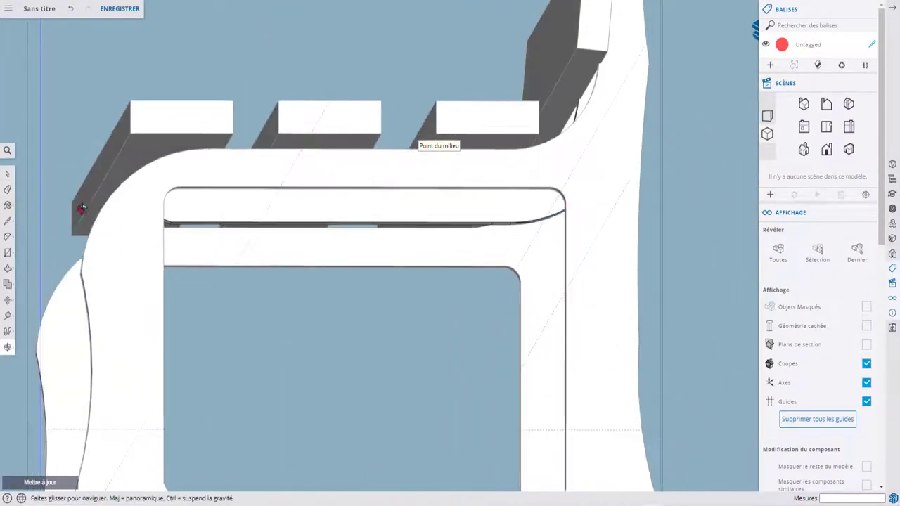
drag(82, 215, 40, 193)
key(e)
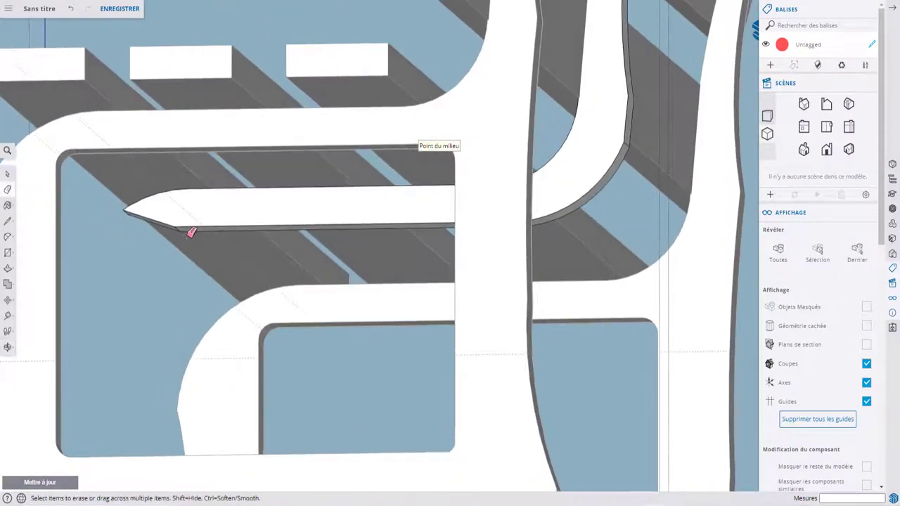
middle_drag(190, 233, 245, 232)
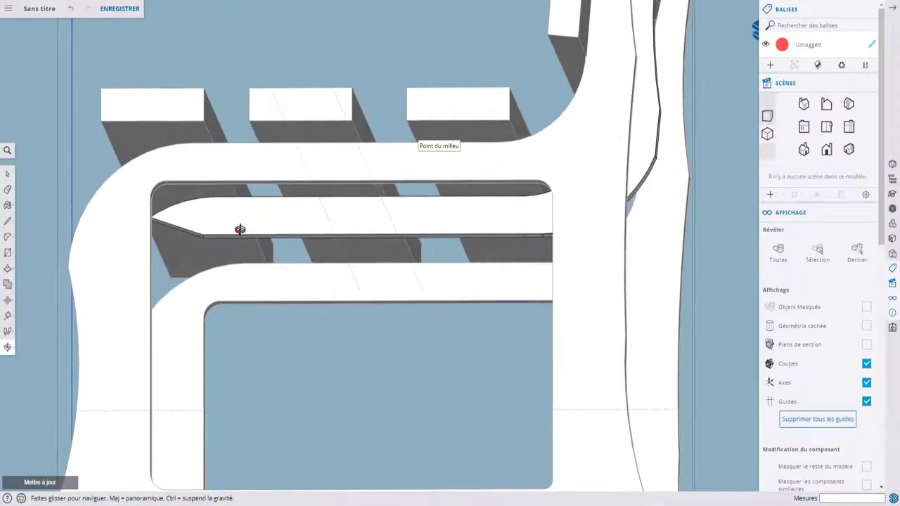
key(a)
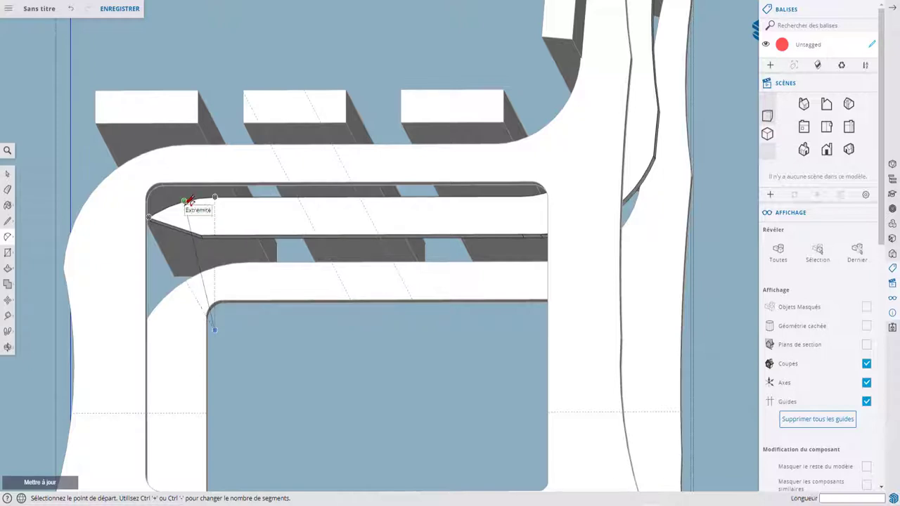
click(184, 201)
click(235, 233)
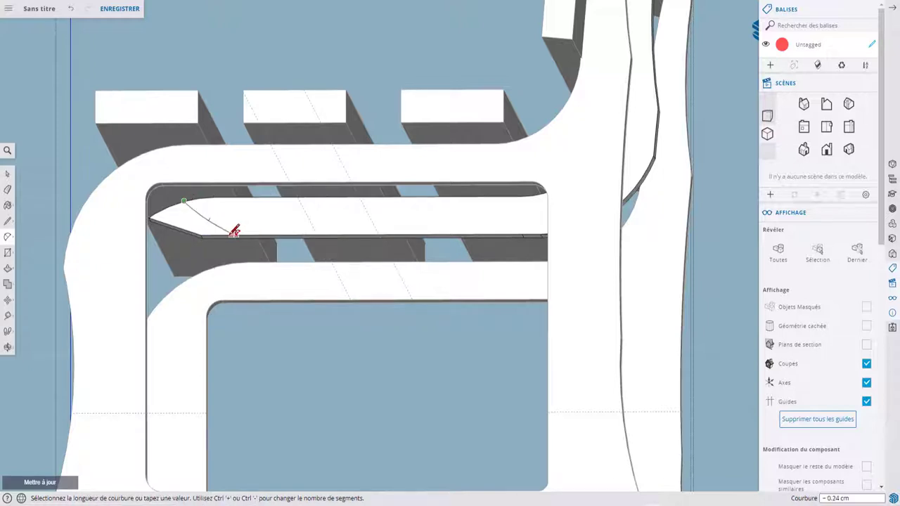
click(203, 208)
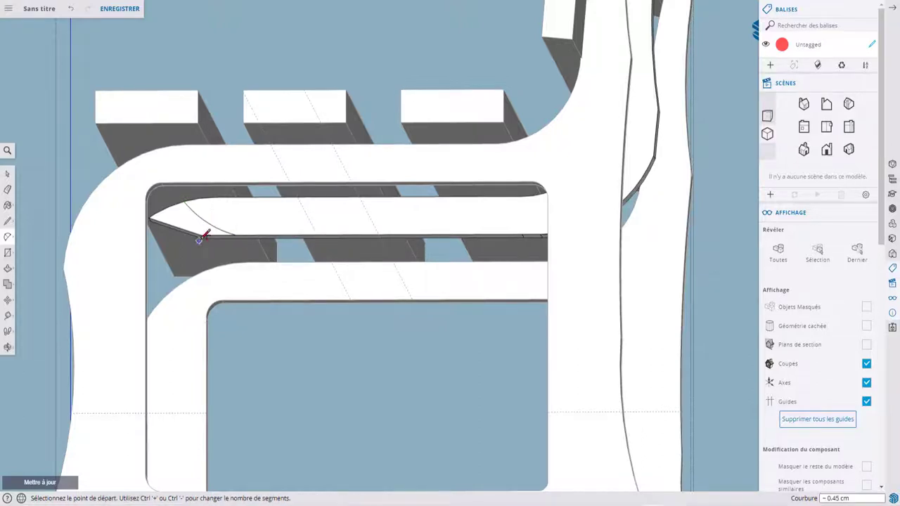
Push the small curved face back 4.22 cm and zoom out to check the whole bench.
middle_drag(201, 232, 212, 232)
key(p)
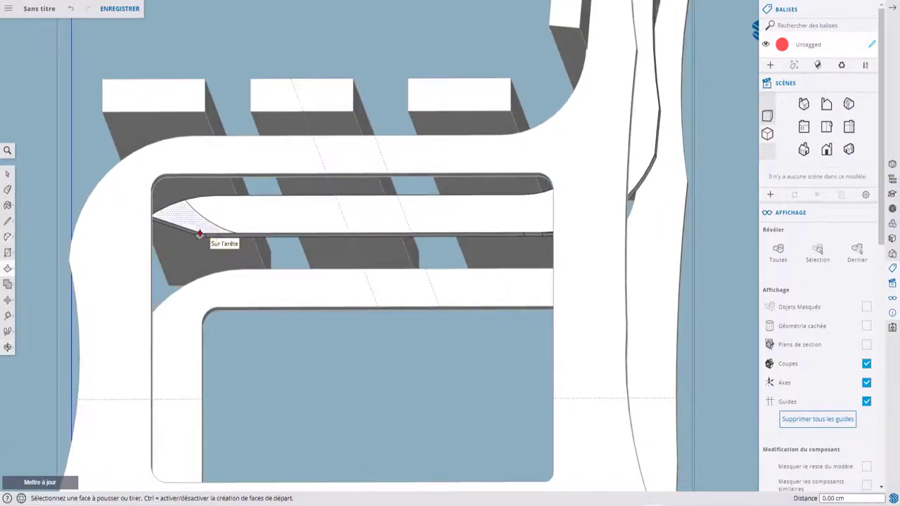
click(203, 238)
click(206, 241)
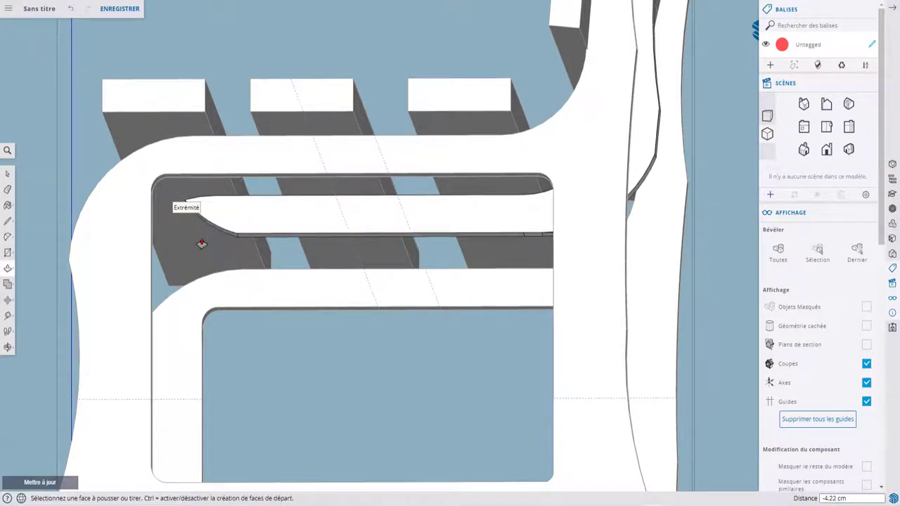
mouse_move(201, 243)
middle_down()
mouse_move(291, 275)
mouse_move(353, 251)
mouse_move(292, 258)
middle_up()
scroll(271, 232, up, 3)
scroll(246, 195, up, 3)
scroll(246, 195, down, 3)
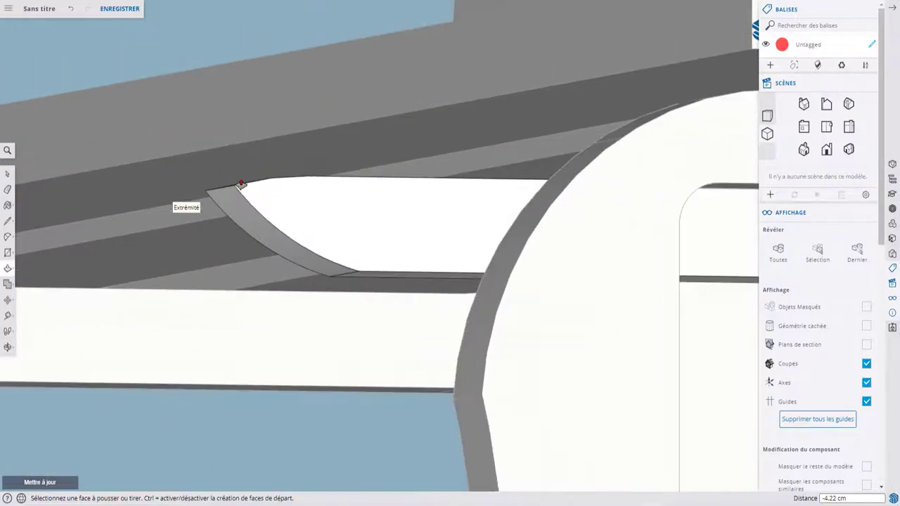
mouse_move(246, 195)
middle_down()
mouse_move(374, 222)
mouse_move(565, 243)
mouse_move(362, 228)
mouse_move(364, 249)
mouse_move(563, 285)
mouse_move(472, 242)
mouse_move(157, 261)
mouse_move(30, 307)
mouse_move(194, 298)
middle_up()
scroll(372, 224, down, 3)
scroll(372, 224, down, 5)
scroll(362, 229, up, 3)
scroll(362, 229, down, 3)
scroll(303, 245, up, 3)
key(p)
scroll(303, 246, down, 3)
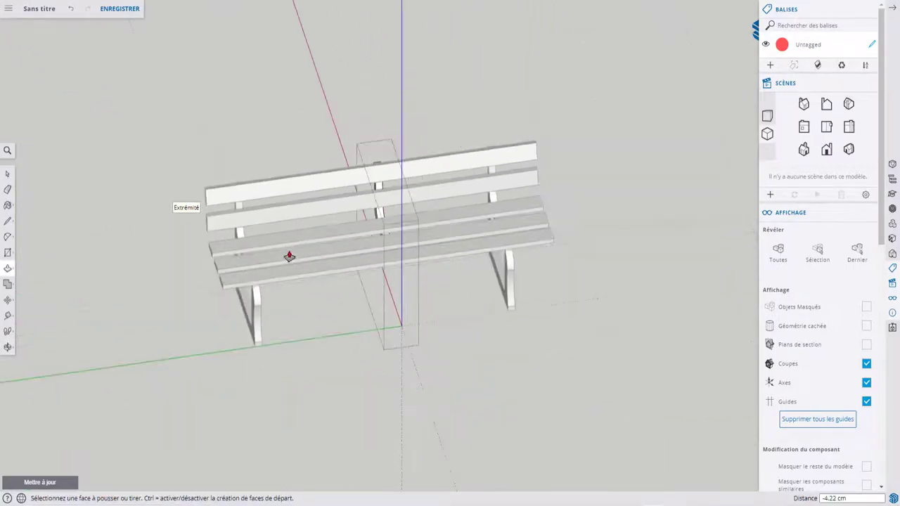
key(space)
scroll(308, 334, up, 3)
scroll(308, 331, up, 2)
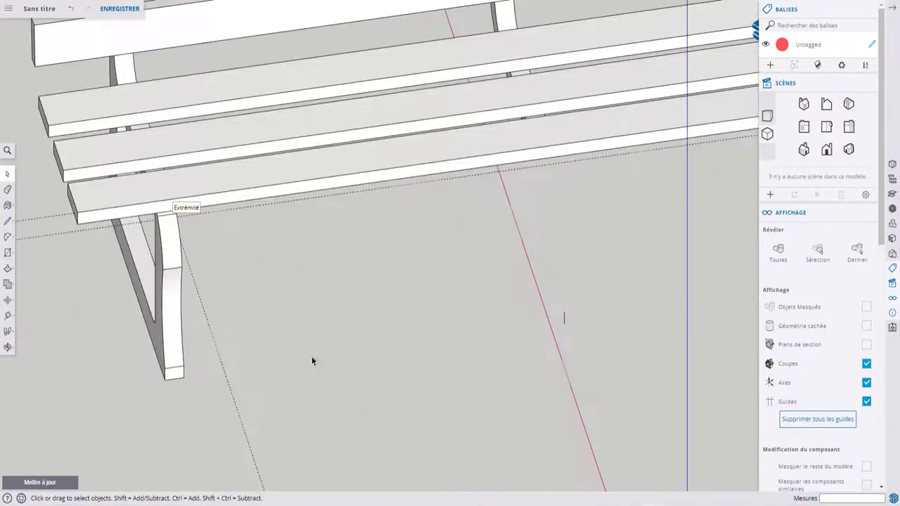
scroll(312, 358, up, 2)
scroll(262, 325, down, 2)
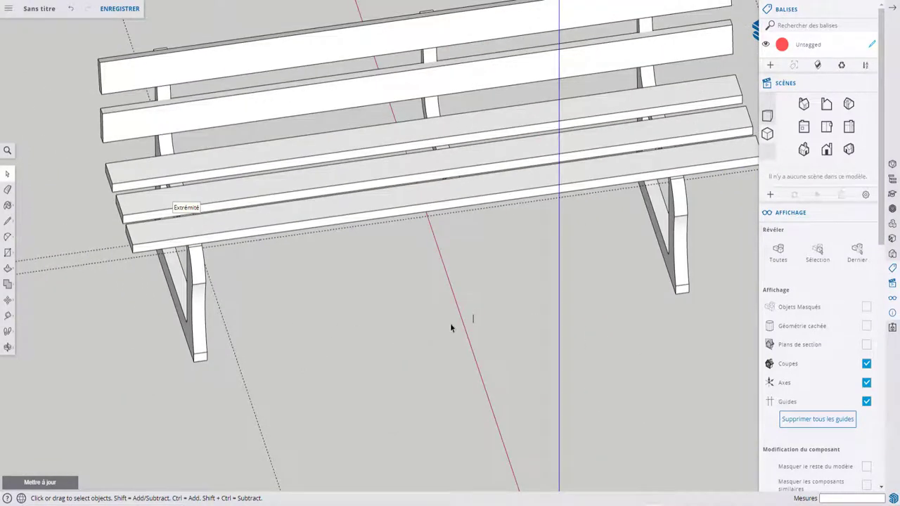
key(e)
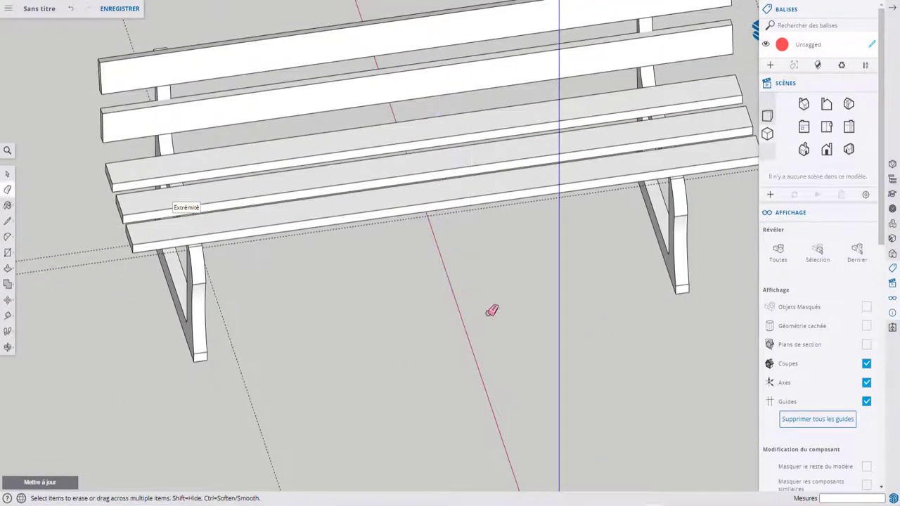
key(space)
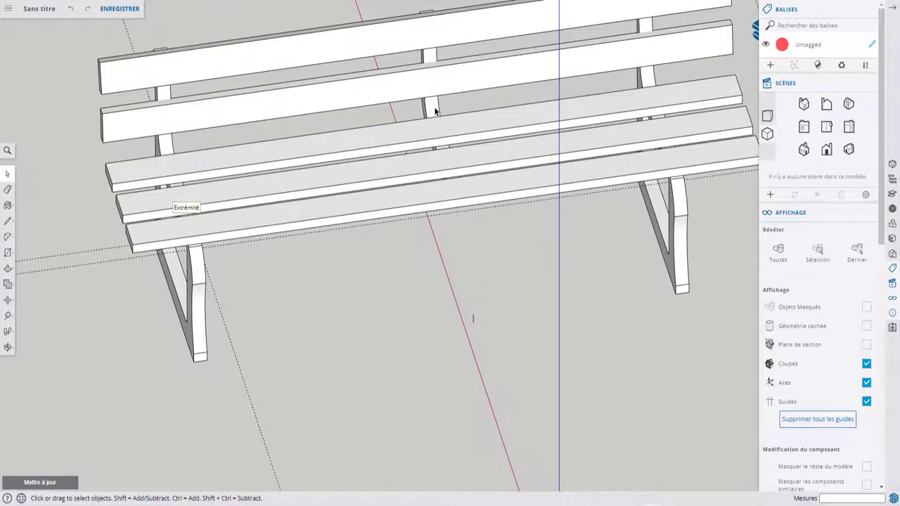
double_click(488, 282)
mouse_move(476, 316)
middle_down()
mouse_move(511, 305)
mouse_move(533, 313)
middle_up()
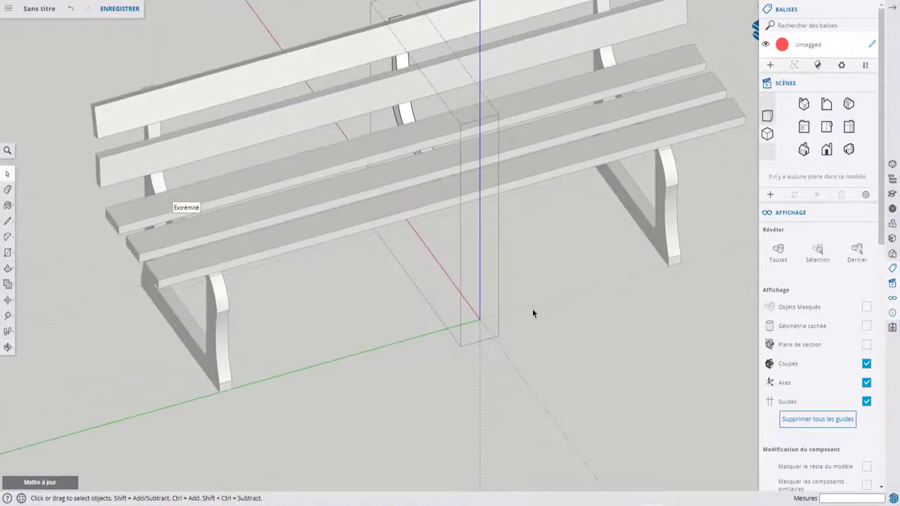
key(e)
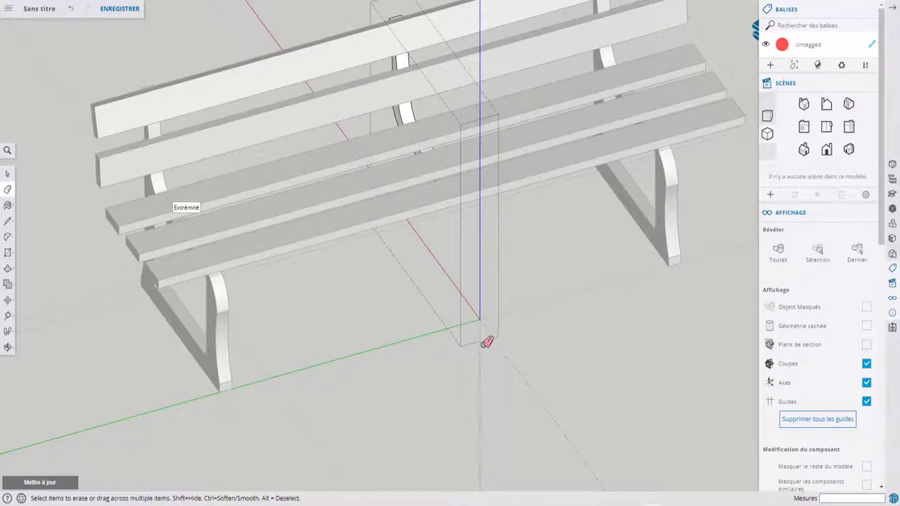
key(space)
click(514, 298)
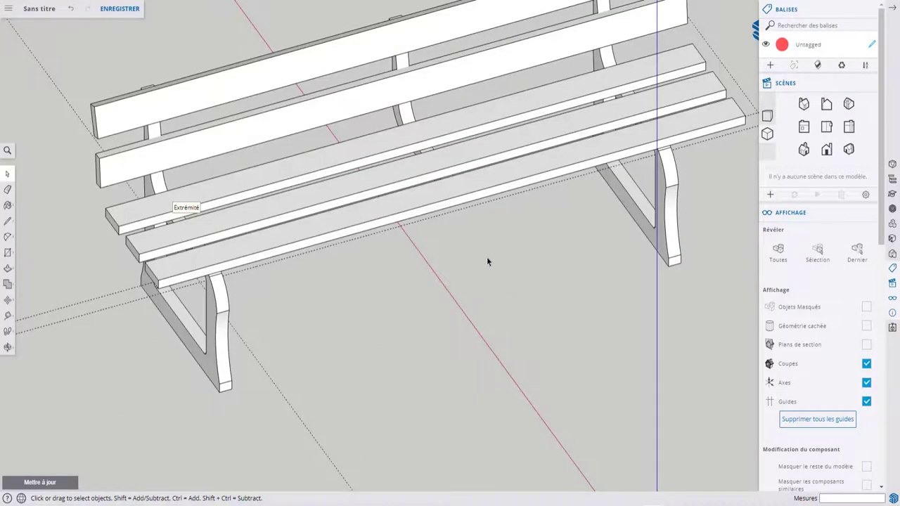
mouse_move(410, 305)
middle_down()
mouse_move(493, 256)
mouse_move(338, 357)
middle_up()
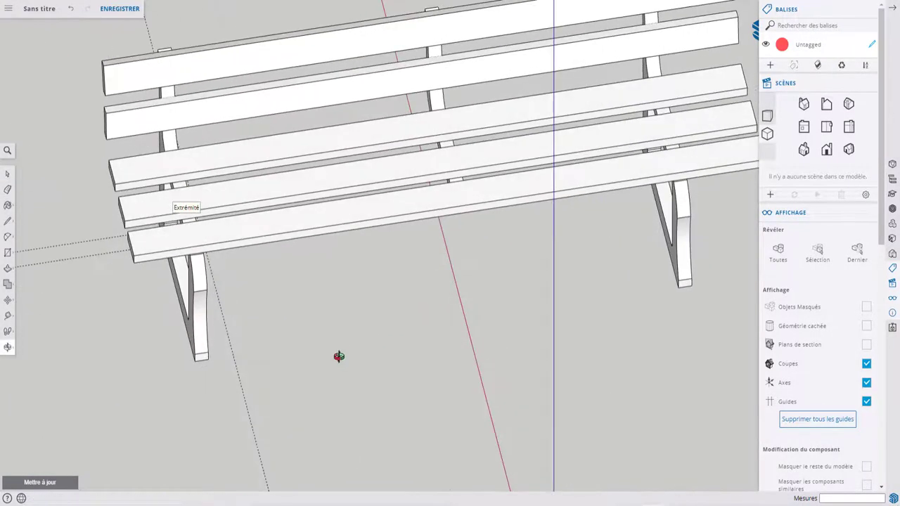
Draw a 1 cm-radius circle on the ground beside the bench and make it a group.
key(c)
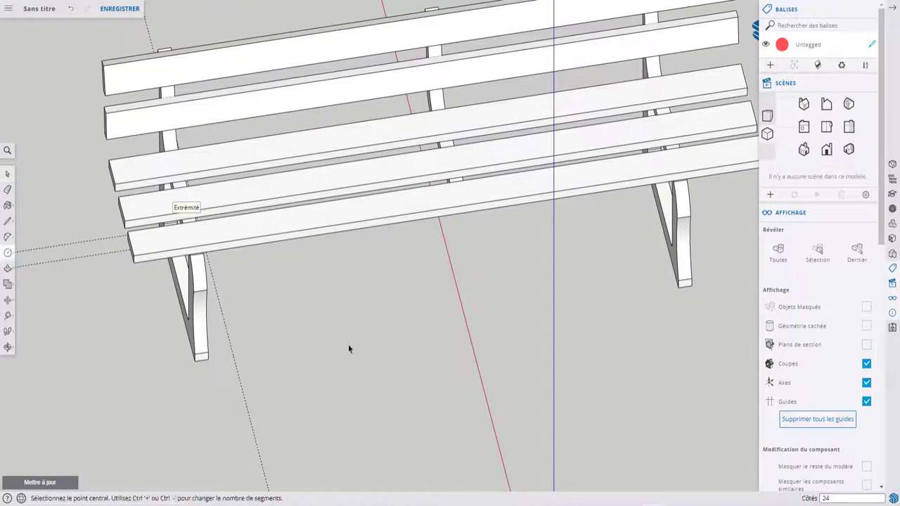
click(366, 331)
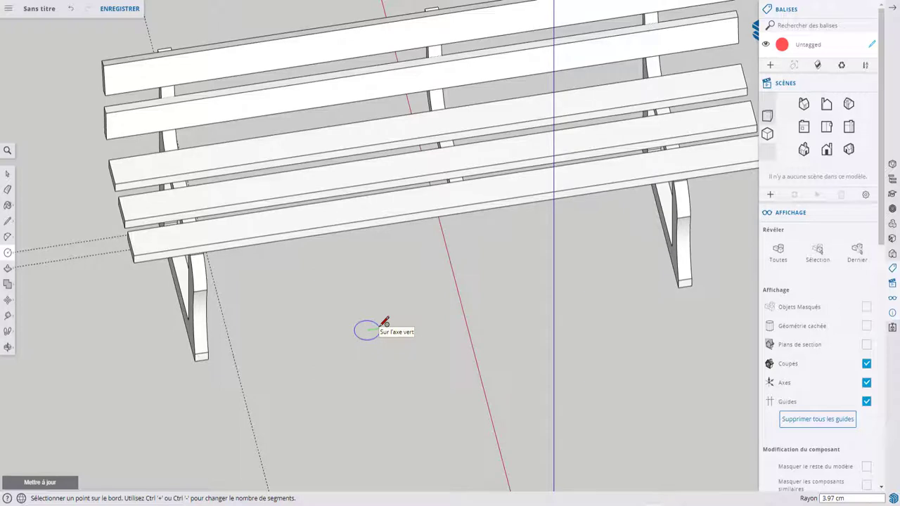
text(1)
key(Return)
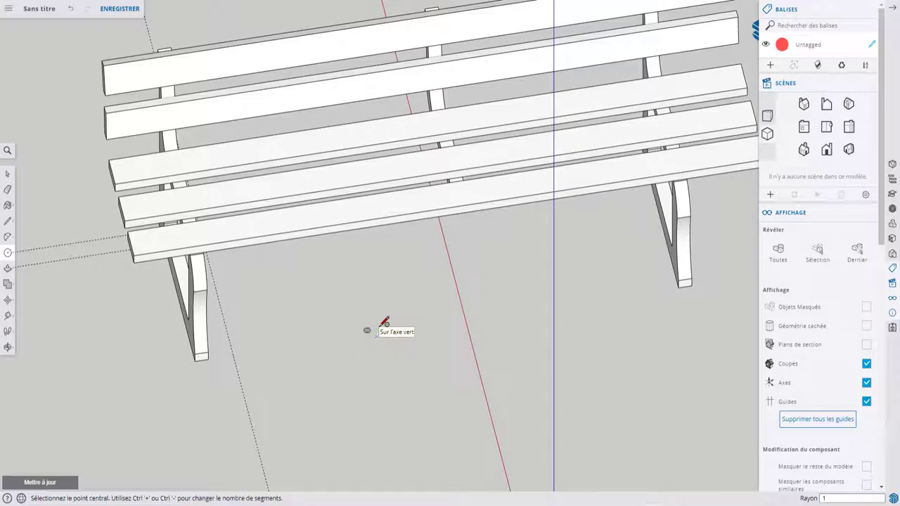
scroll(365, 362, up, 5)
key(space)
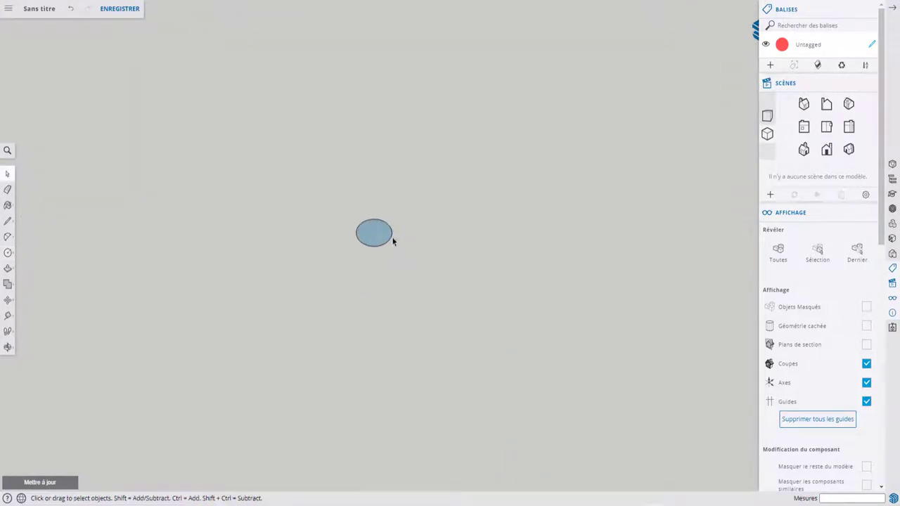
right_click(384, 235)
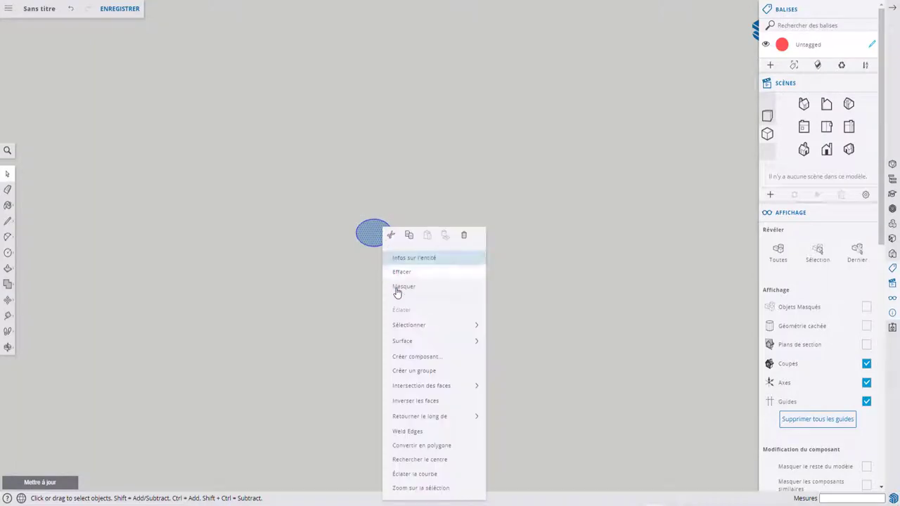
click(413, 370)
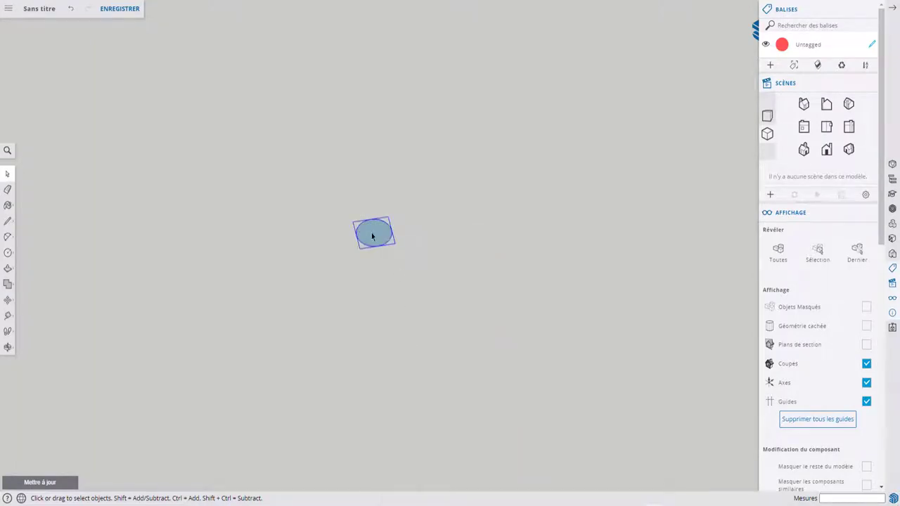
Draw a radius line from the circle's edge to its centre, then a short vertical line above the centre.
scroll(373, 238, up, 2)
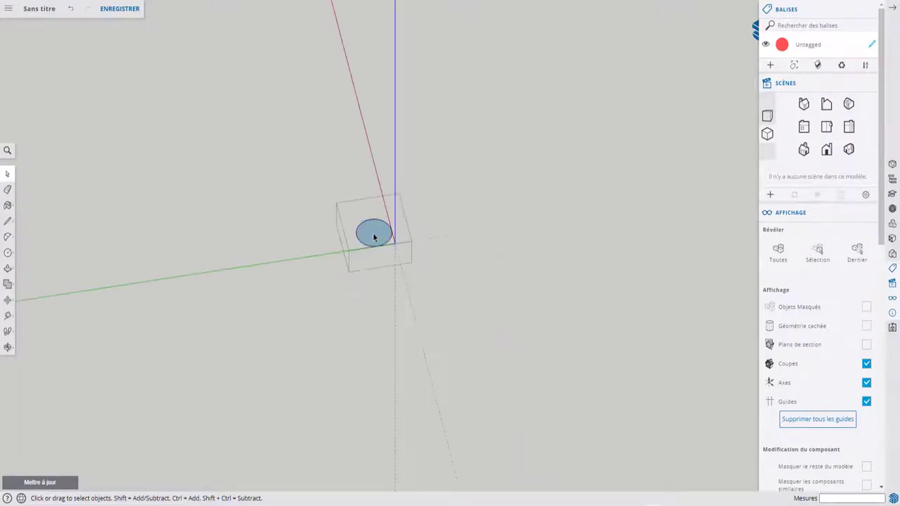
scroll(375, 235, up, 2)
key(l)
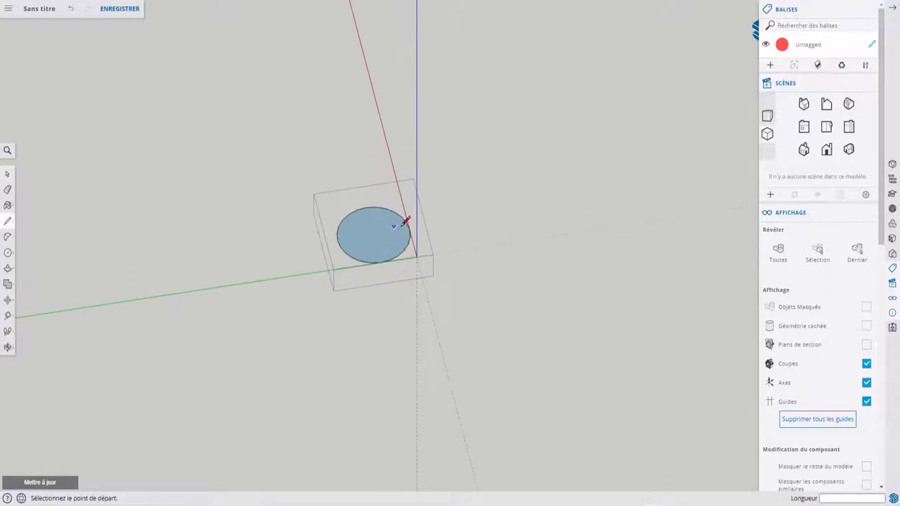
click(409, 229)
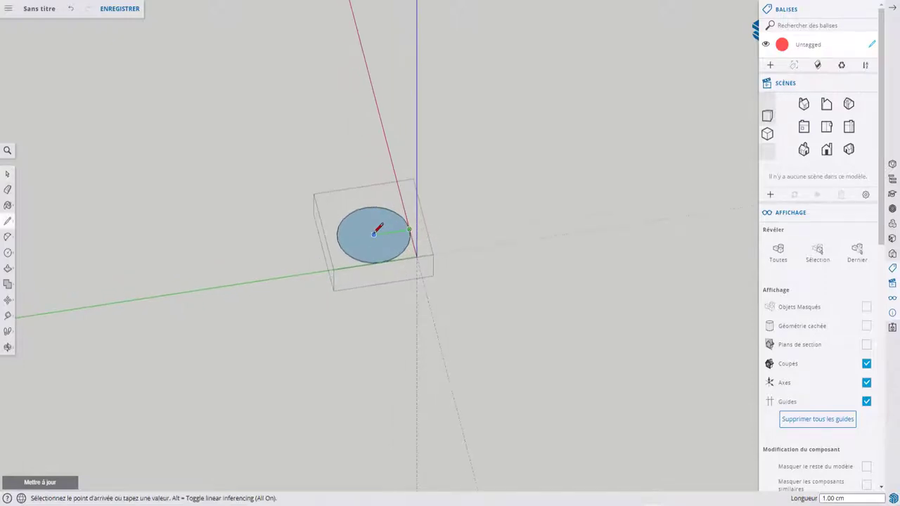
click(373, 234)
mouse_move(374, 231)
middle_down()
mouse_move(345, 92)
mouse_move(382, 206)
middle_up()
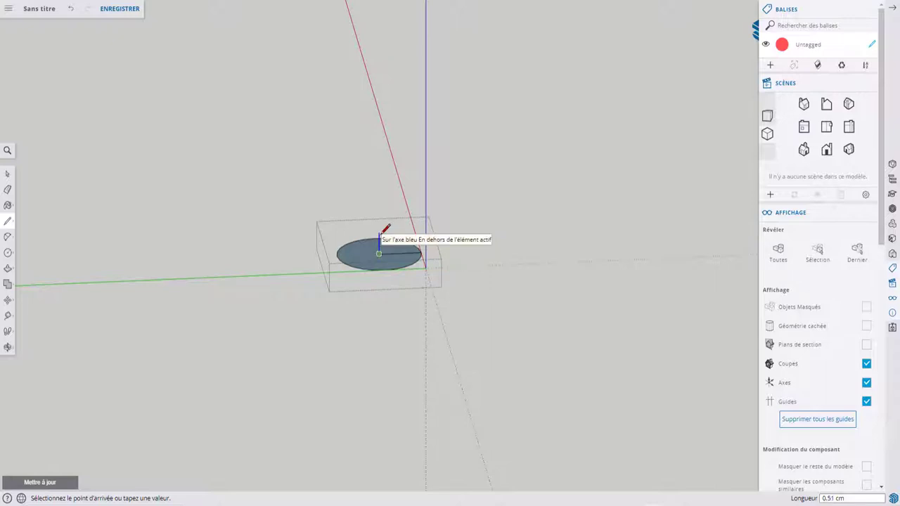
click(380, 234)
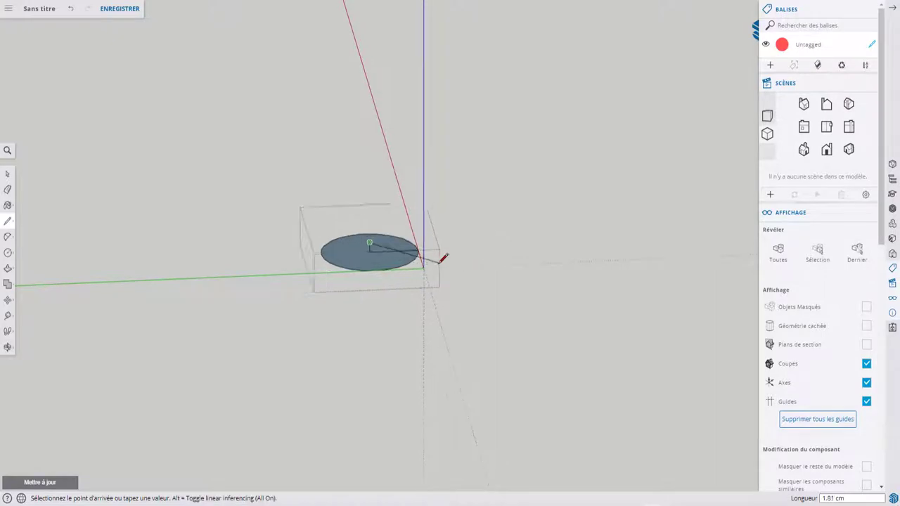
scroll(439, 254, up, 3)
Sketch an arc from the top of the vertical line to the circle's edge.
key(c)
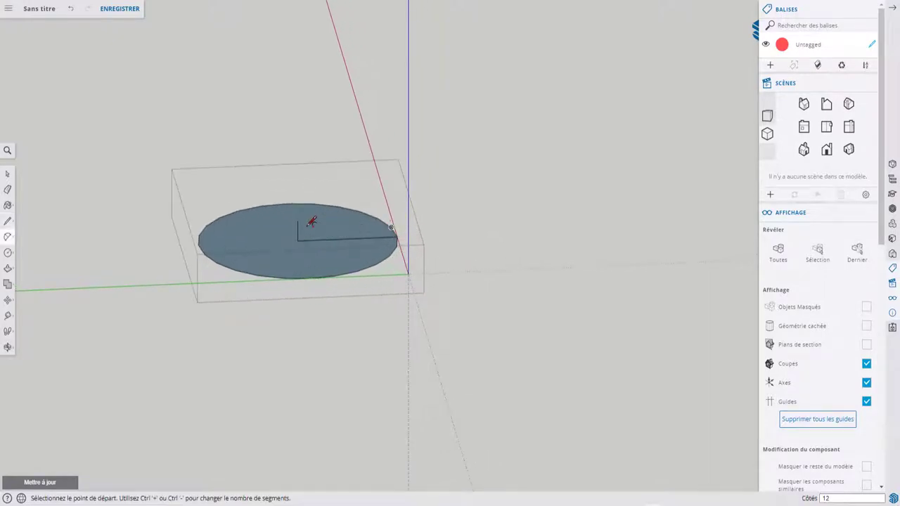
click(298, 221)
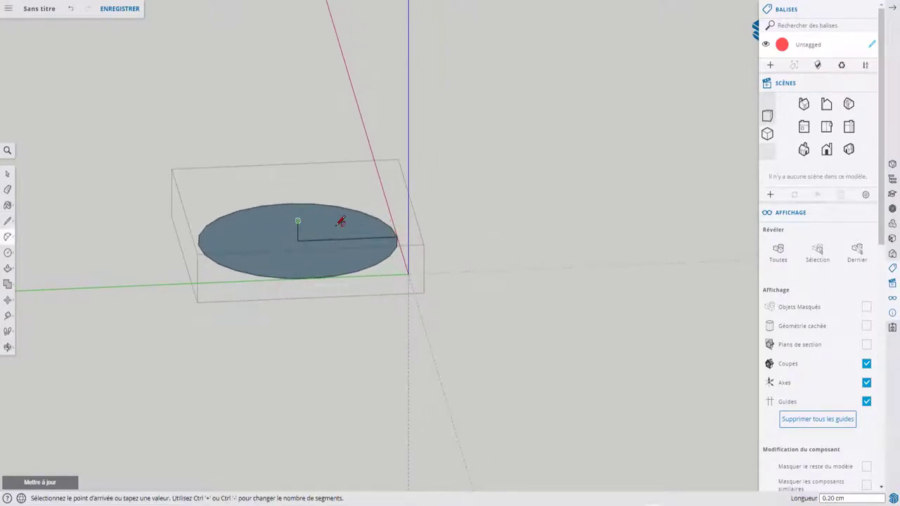
click(397, 236)
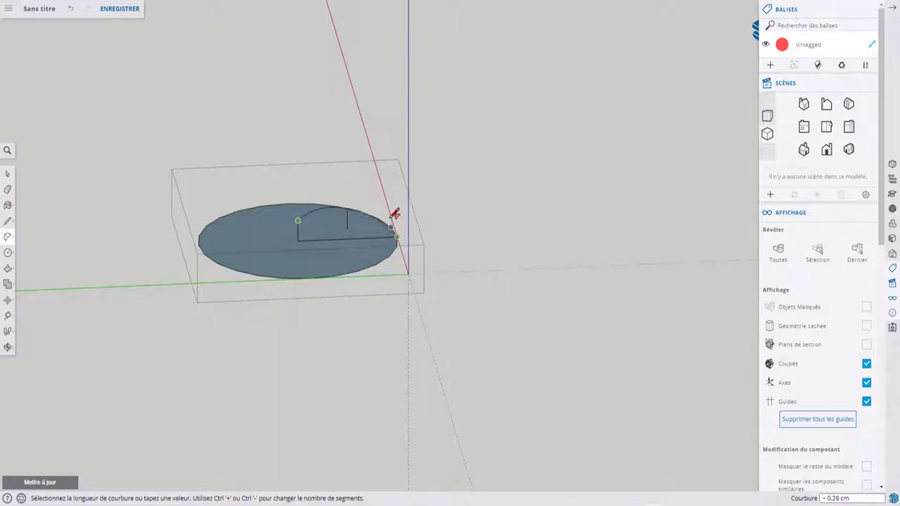
mouse_move(386, 225)
middle_down()
mouse_move(530, 295)
mouse_move(452, 258)
middle_up()
scroll(394, 239, up, 5)
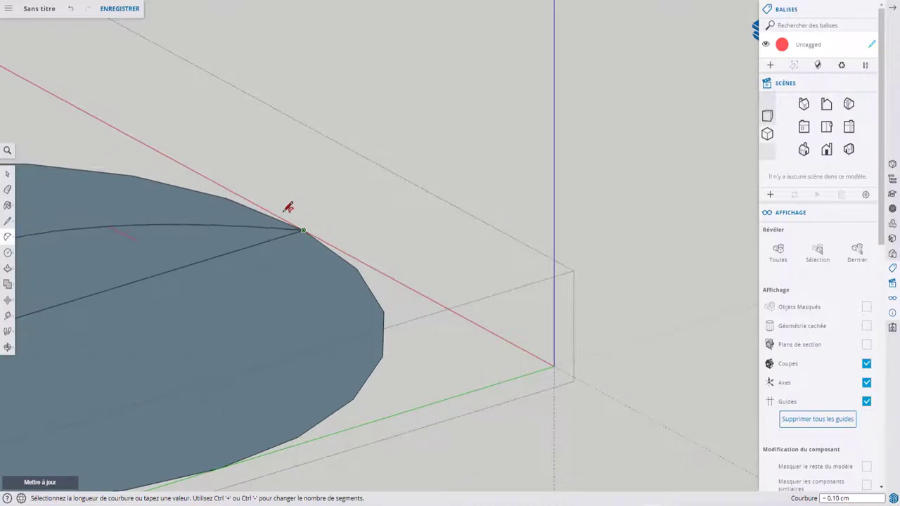
scroll(285, 207, down, 1)
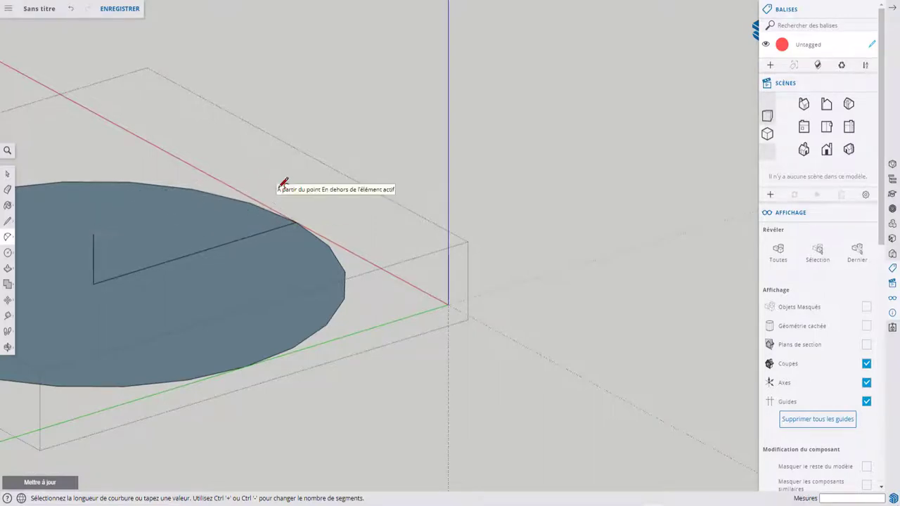
middle_drag(282, 179, 152, 170)
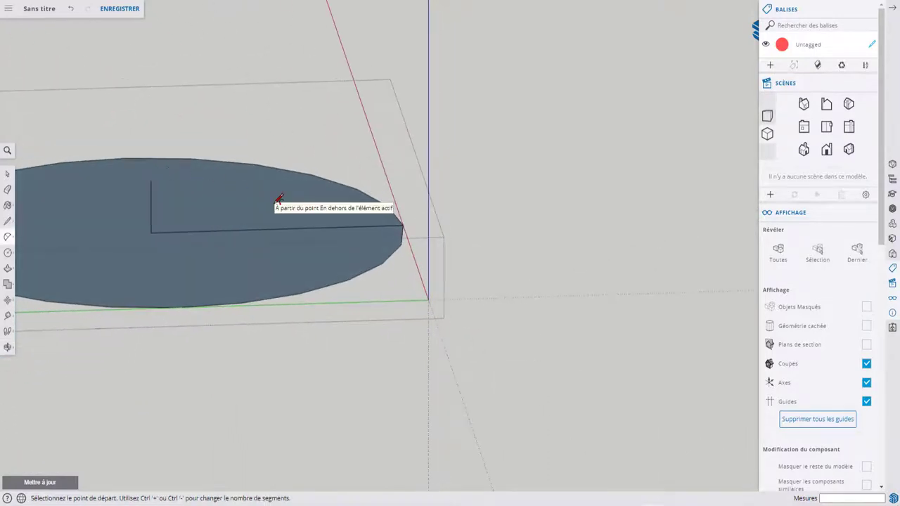
Draw lines up from the disc's edge point and across to form a rectangular profile.
key(l)
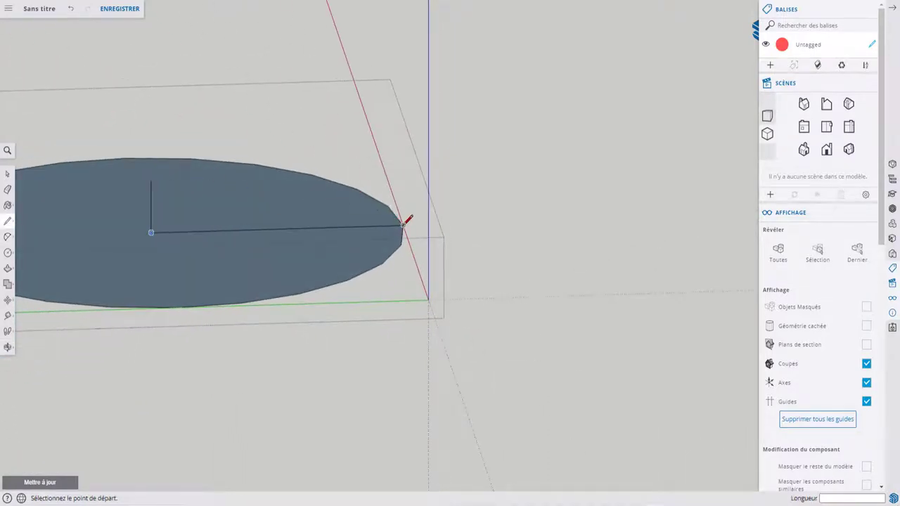
click(403, 225)
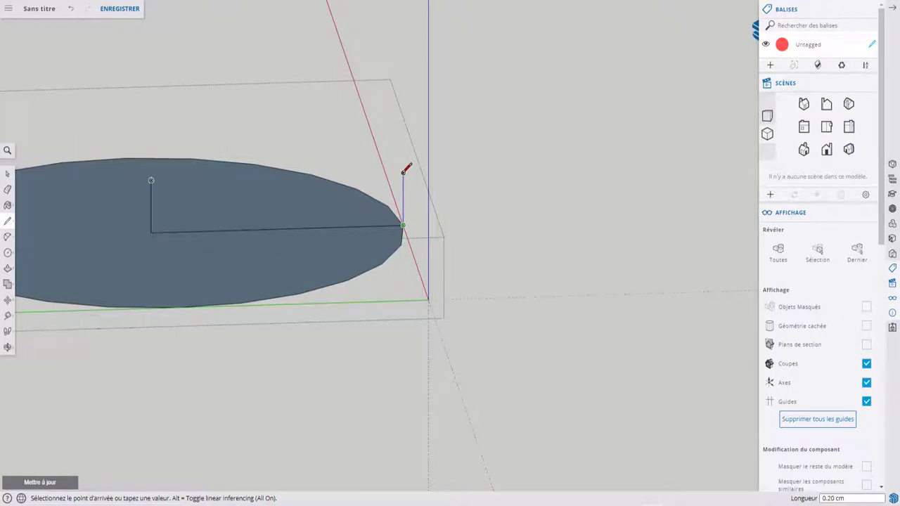
click(403, 172)
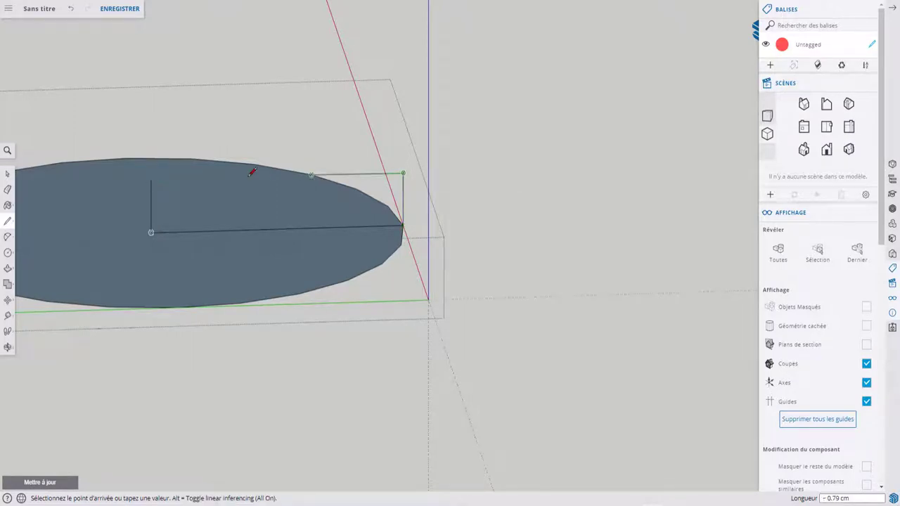
click(152, 180)
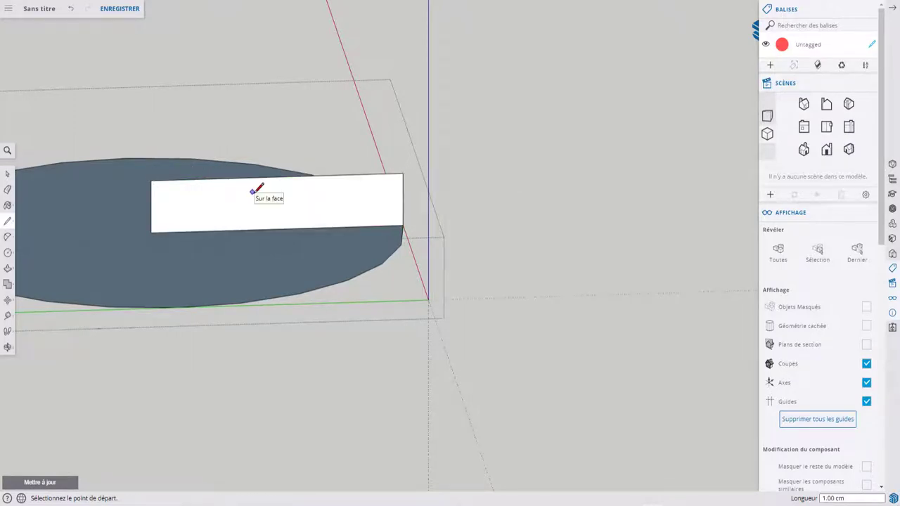
Attempt a corner-to-corner arc, dismiss the segment-count warning, and remove the rectangle's closing top edge.
key(a)
click(151, 181)
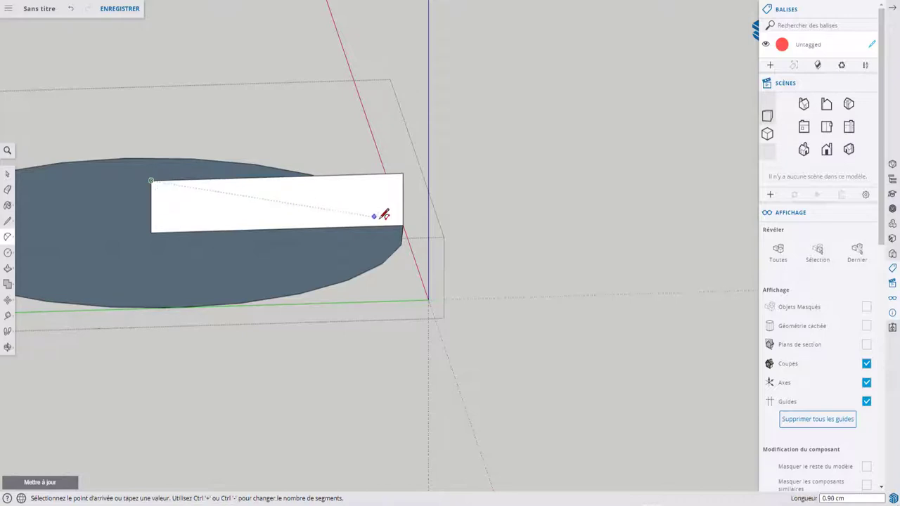
click(404, 224)
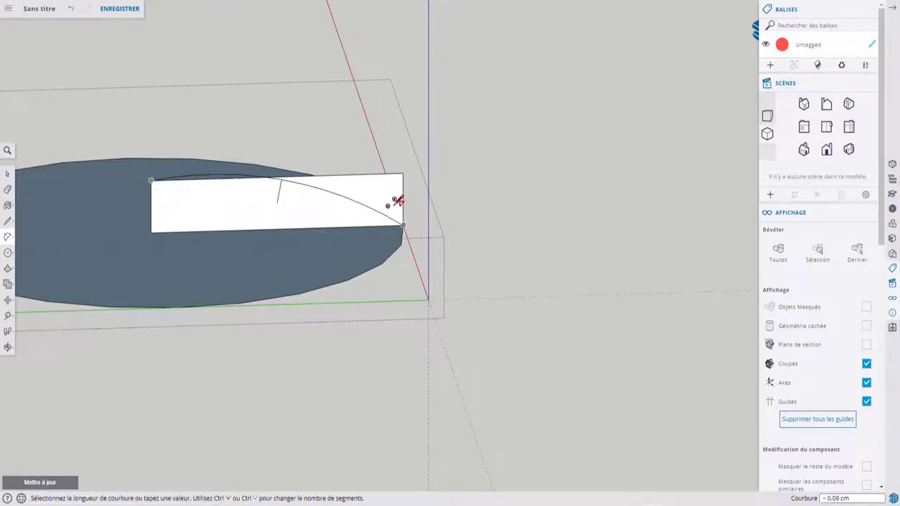
click(398, 209)
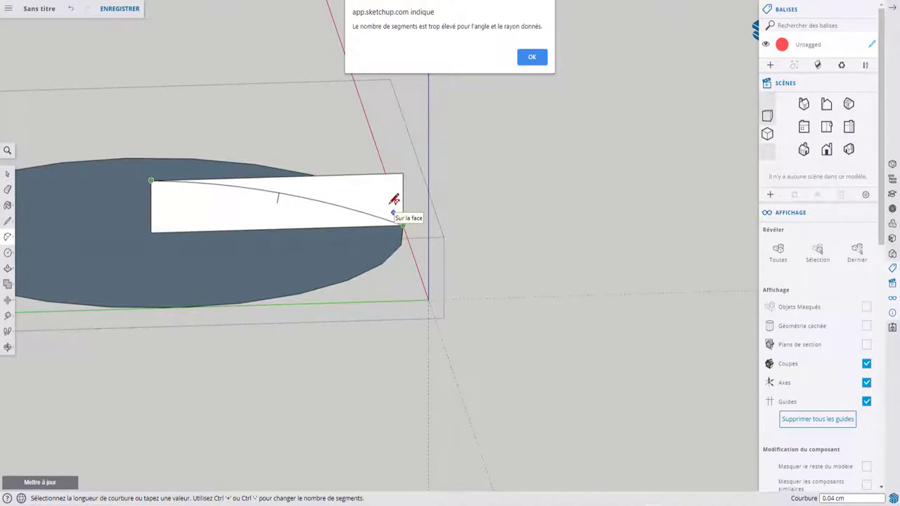
click(532, 57)
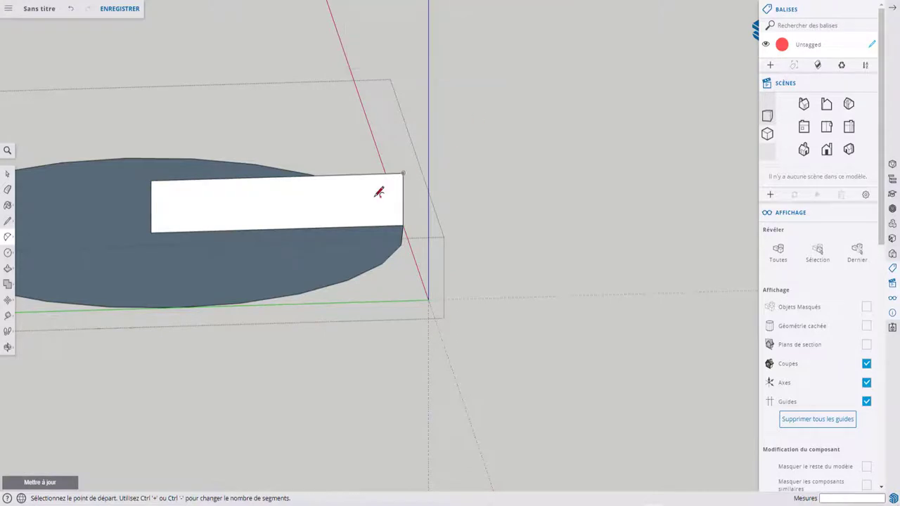
click(153, 180)
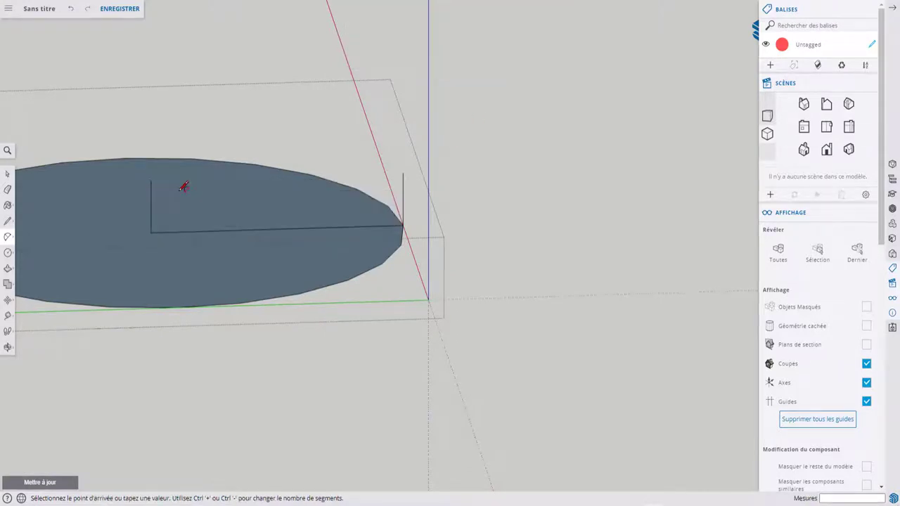
key(Escape)
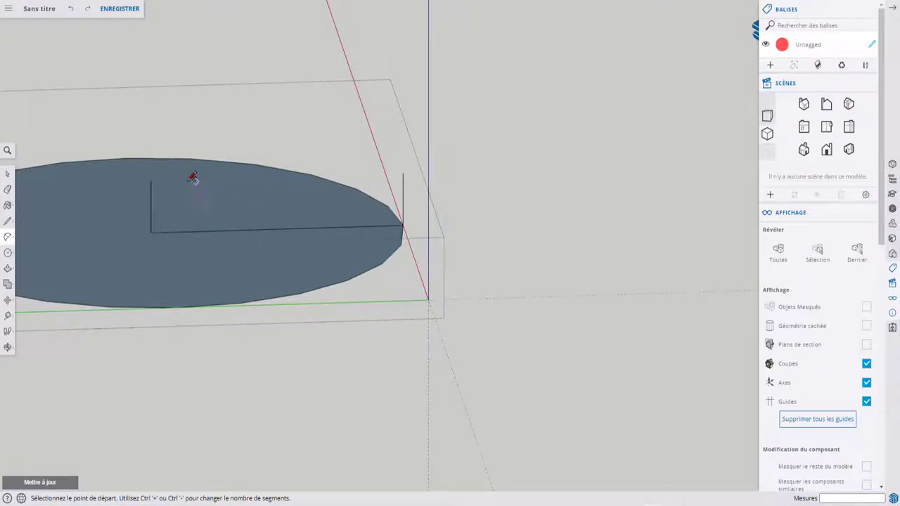
Draw an arc from the left edge's top to the profile tip, closing a curved profile face.
click(151, 180)
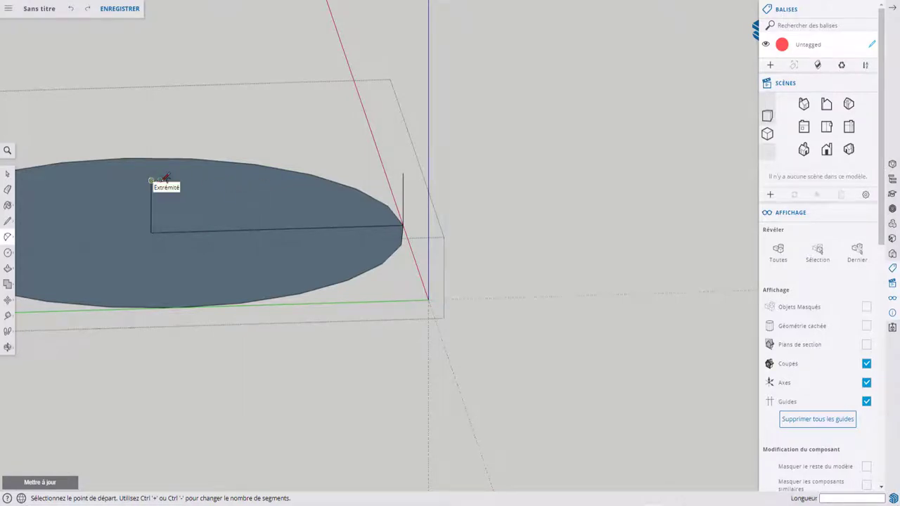
click(404, 223)
click(403, 187)
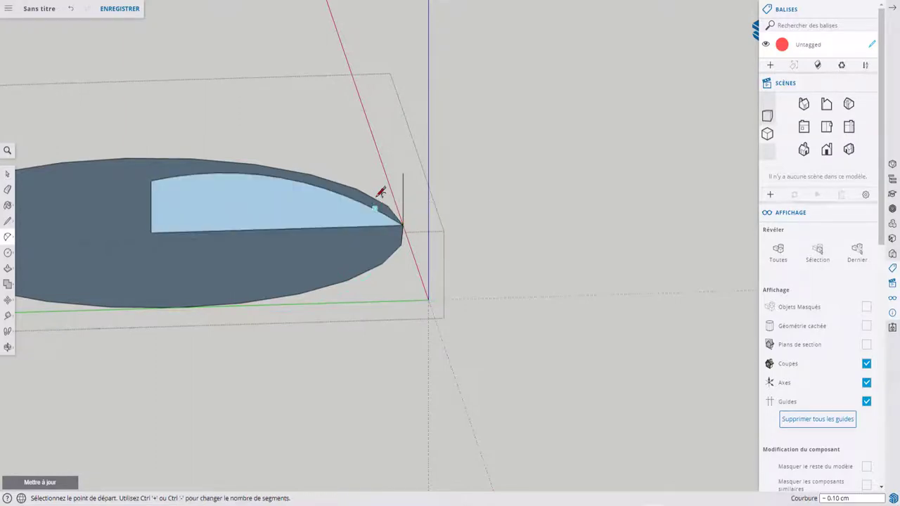
mouse_move(412, 177)
middle_down()
mouse_move(470, 212)
mouse_move(724, 175)
mouse_move(376, 237)
mouse_move(400, 230)
middle_up()
mouse_move(282, 232)
middle_down()
mouse_move(270, 221)
mouse_move(230, 310)
mouse_move(301, 202)
middle_up()
scroll(299, 202, up, 2)
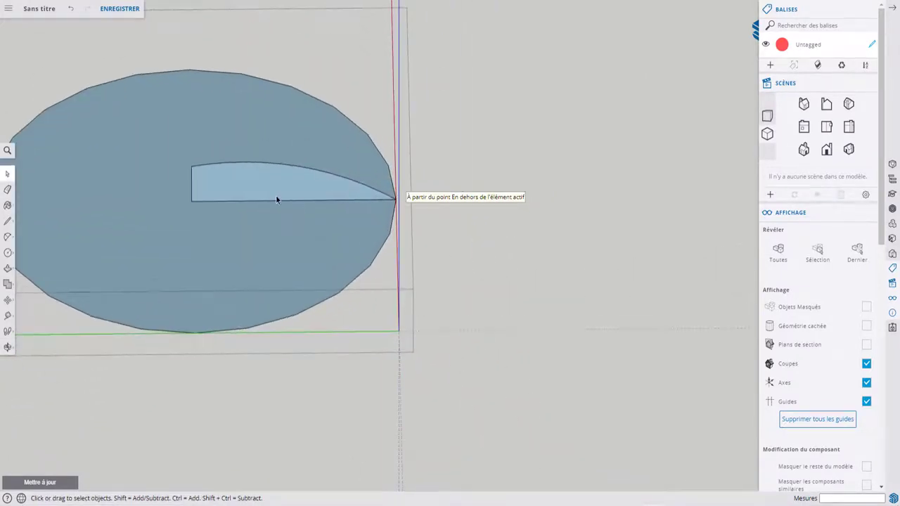
Sweep the curved profile around the ellipse edge with Follow Me, undoing an oversized first attempt.
click(275, 192)
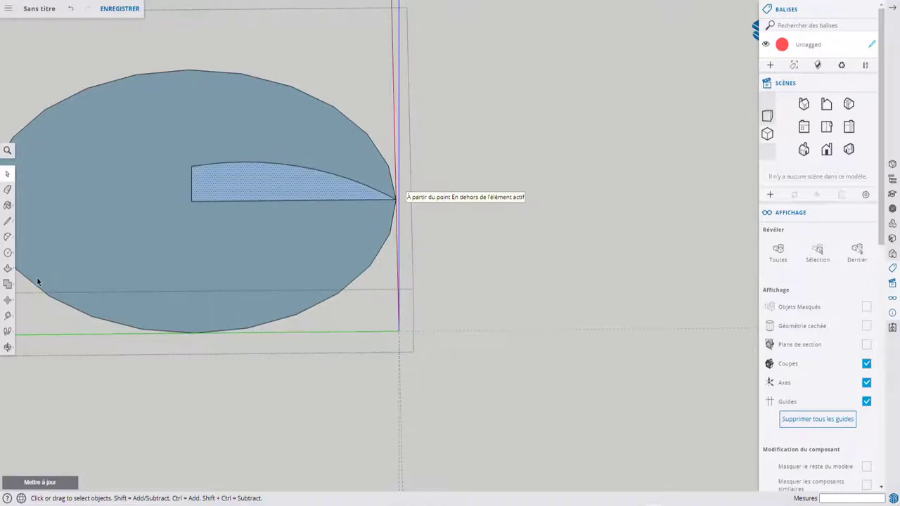
click(8, 268)
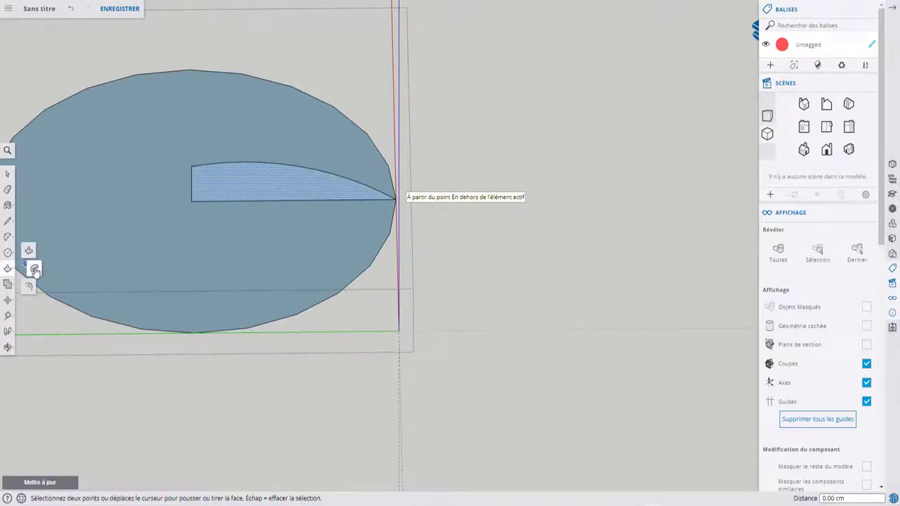
click(35, 271)
double_click(162, 257)
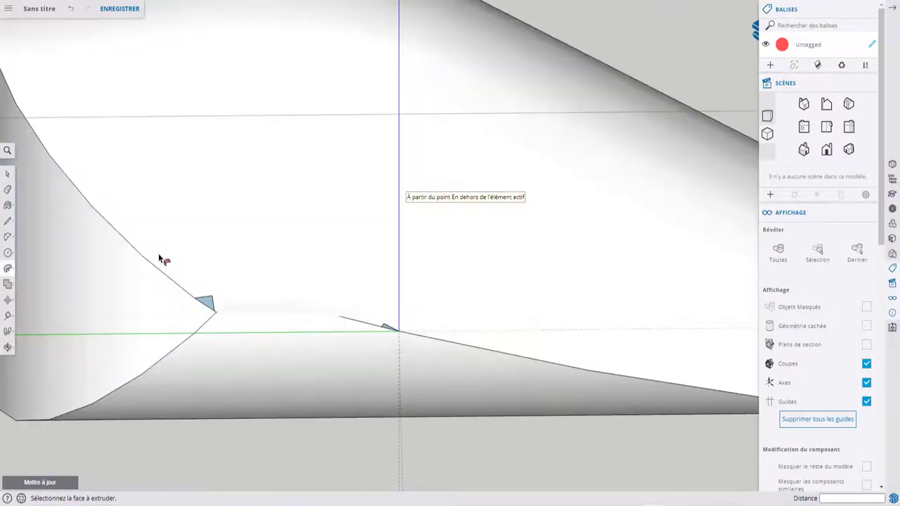
key(ctrl+z)
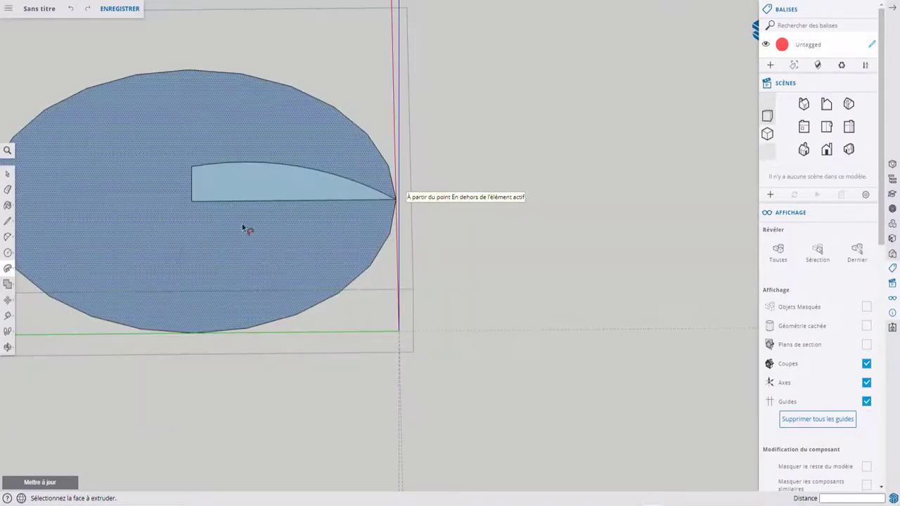
click(307, 187)
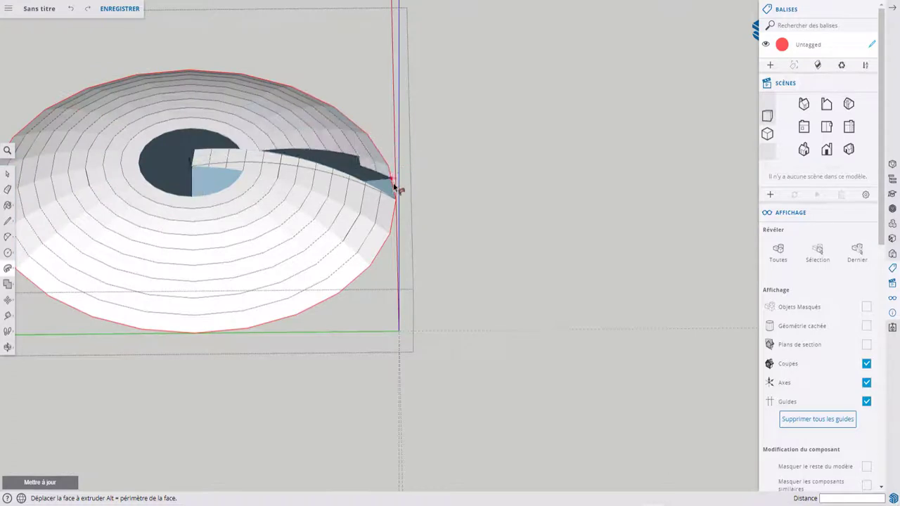
click(396, 204)
Draw a line from the hole's rim down to the dome's lower edge.
middle_drag(289, 175, 295, 95)
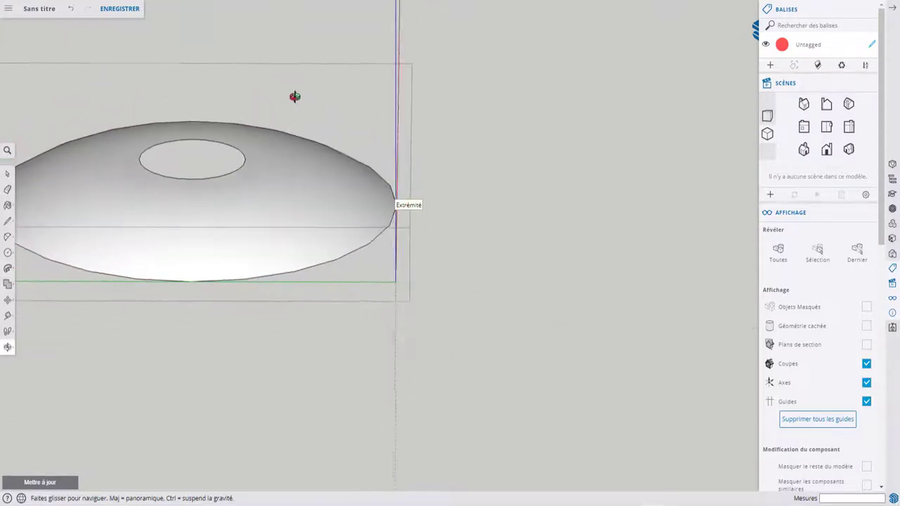
scroll(288, 147, down, 3)
scroll(277, 161, down, 3)
mouse_move(277, 161)
middle_down()
mouse_move(284, 15)
mouse_move(277, 120)
mouse_move(287, 146)
middle_up()
key(space)
scroll(288, 146, up, 3)
key(l)
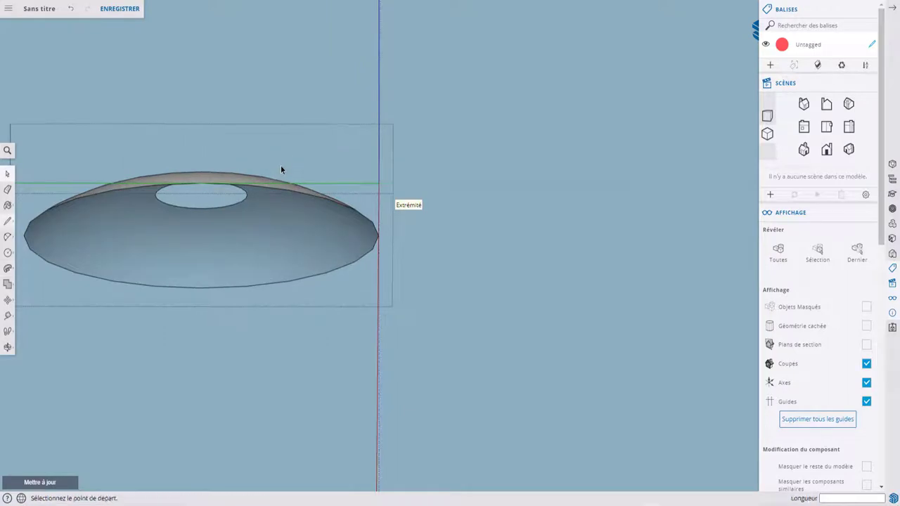
click(201, 183)
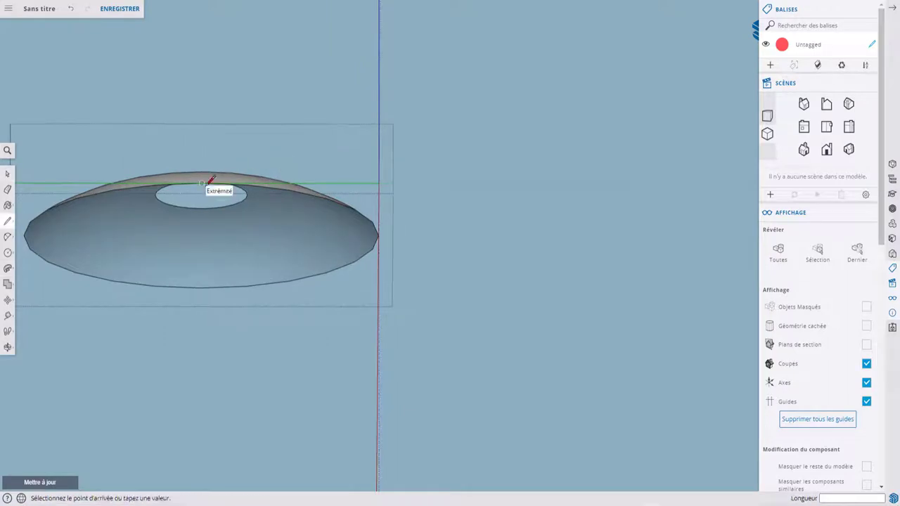
click(201, 281)
Draw a line across the hole to fill it and erase the extra line on the dome.
mouse_move(200, 281)
middle_down()
mouse_move(244, 193)
mouse_move(237, 288)
mouse_move(236, 249)
middle_up()
click(202, 187)
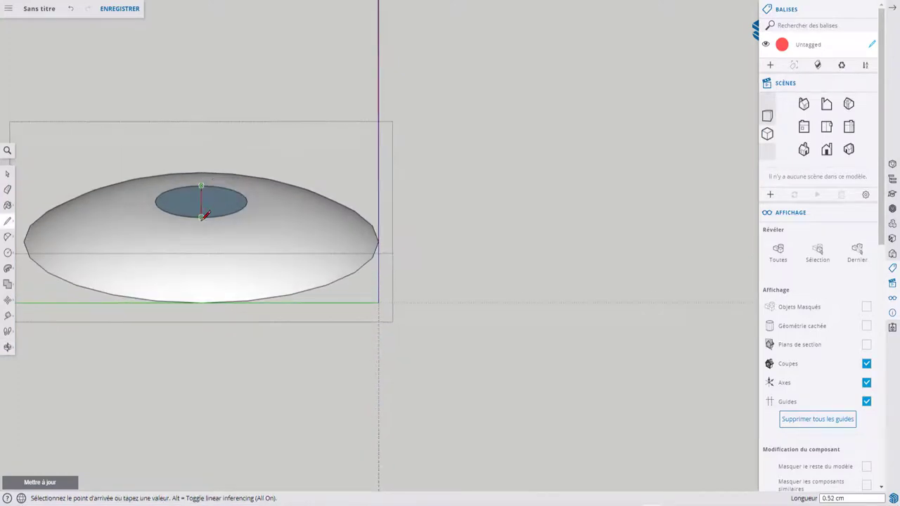
click(201, 219)
mouse_move(225, 201)
middle_down()
mouse_move(217, 62)
mouse_move(229, 275)
middle_up()
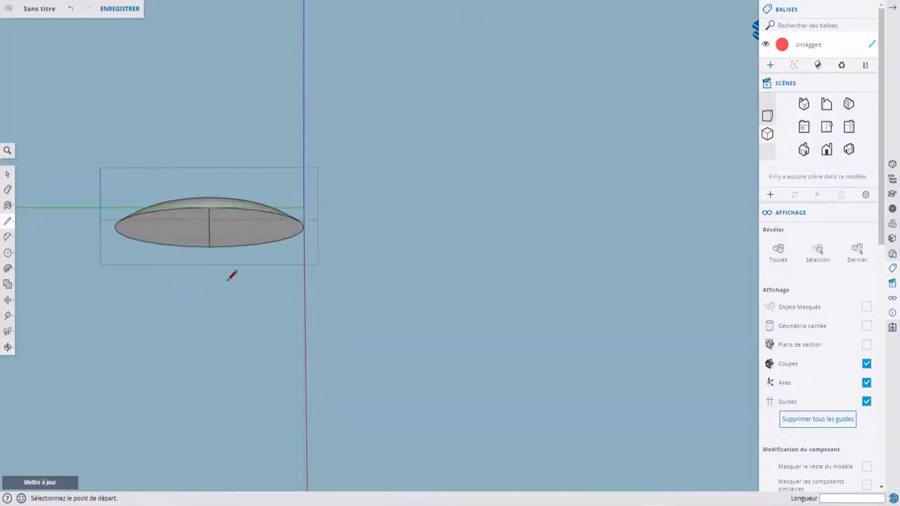
scroll(211, 211, up, 5)
key(e)
click(182, 156)
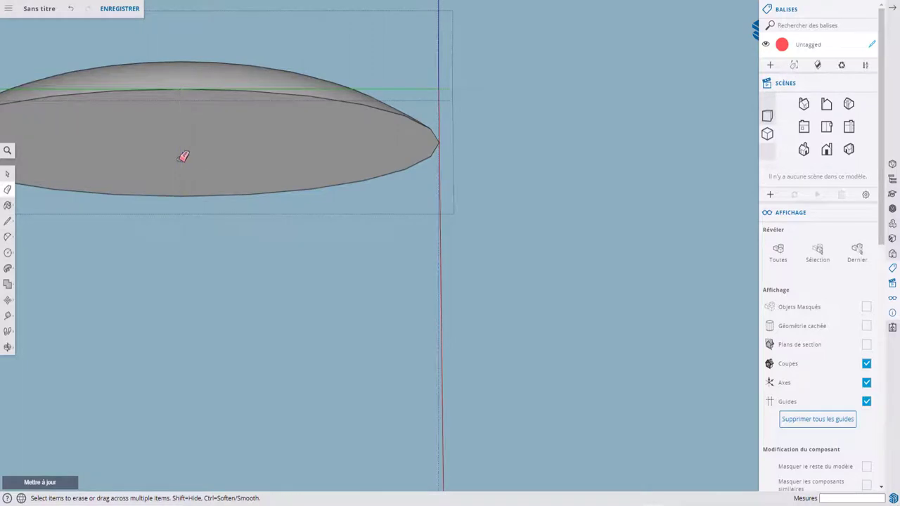
scroll(211, 161, down, 5)
mouse_move(215, 164)
middle_down()
mouse_move(193, 138)
mouse_move(231, 170)
middle_up()
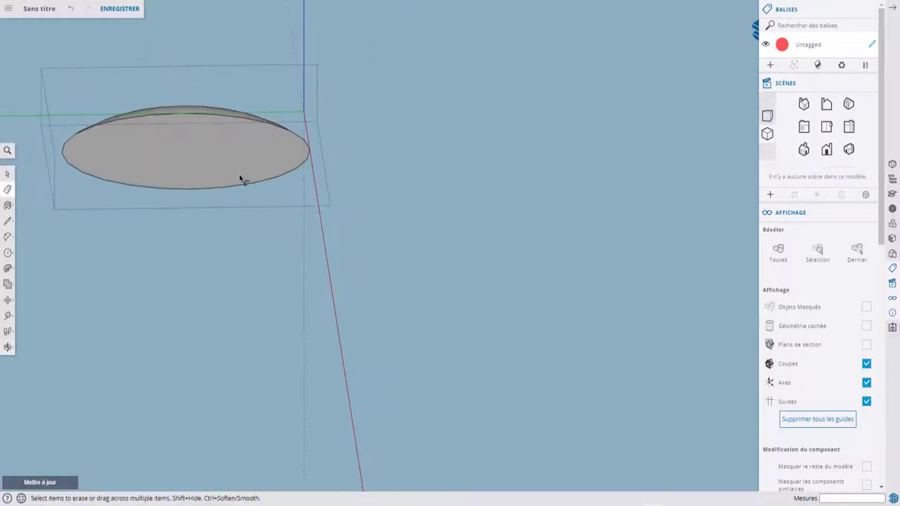
Offset the dome's base edge inward and pull the inner circle down into a cylindrical stem.
key(f)
click(260, 136)
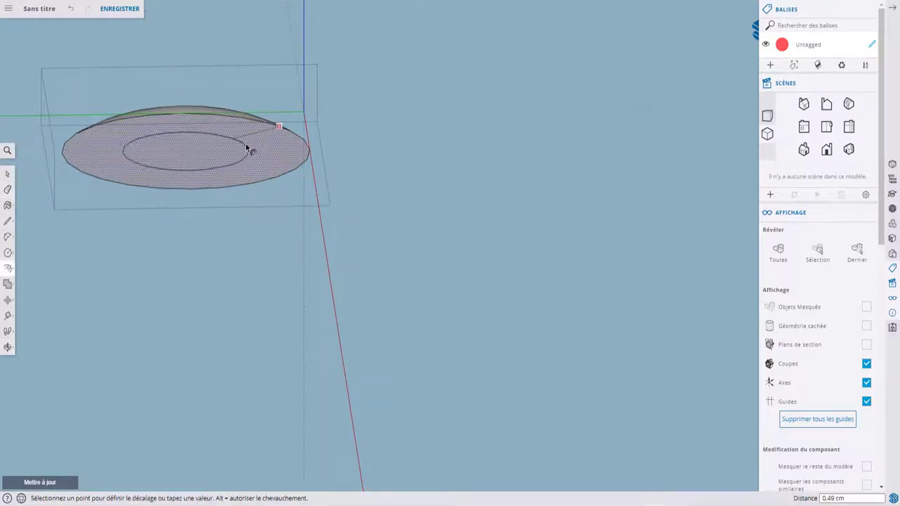
click(231, 152)
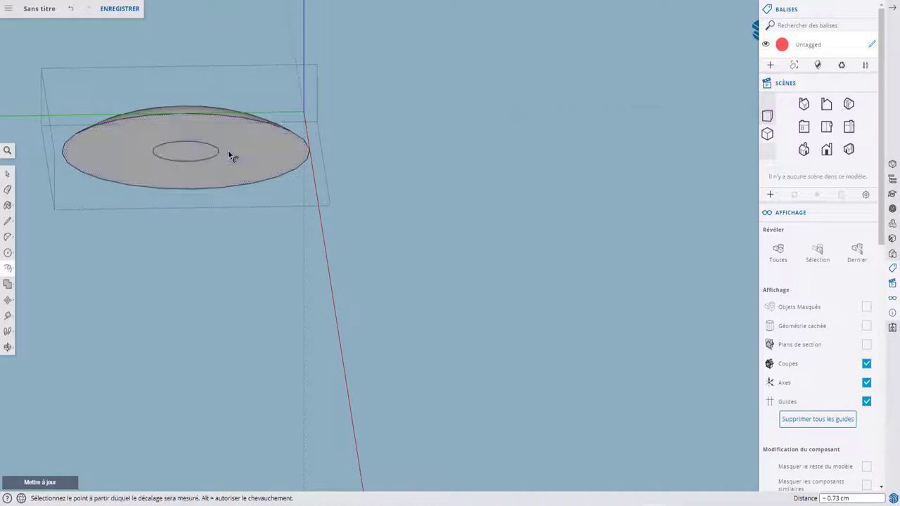
key(p)
click(201, 152)
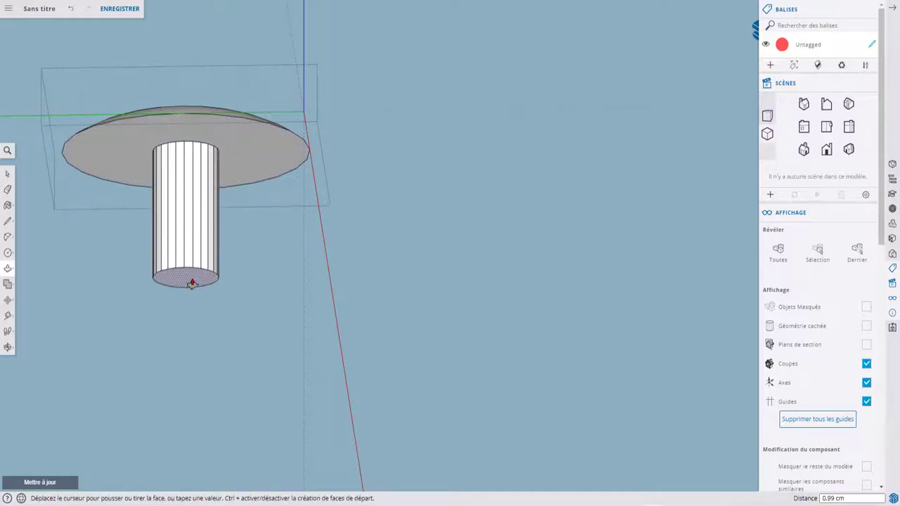
click(204, 227)
Erase the stray line on the dome top and close the bolt component.
scroll(203, 227, down, 3)
mouse_move(204, 227)
middle_down()
mouse_move(211, 322)
mouse_move(280, 137)
mouse_move(317, 279)
middle_up()
scroll(168, 209, up, 2)
scroll(229, 186, up, 3)
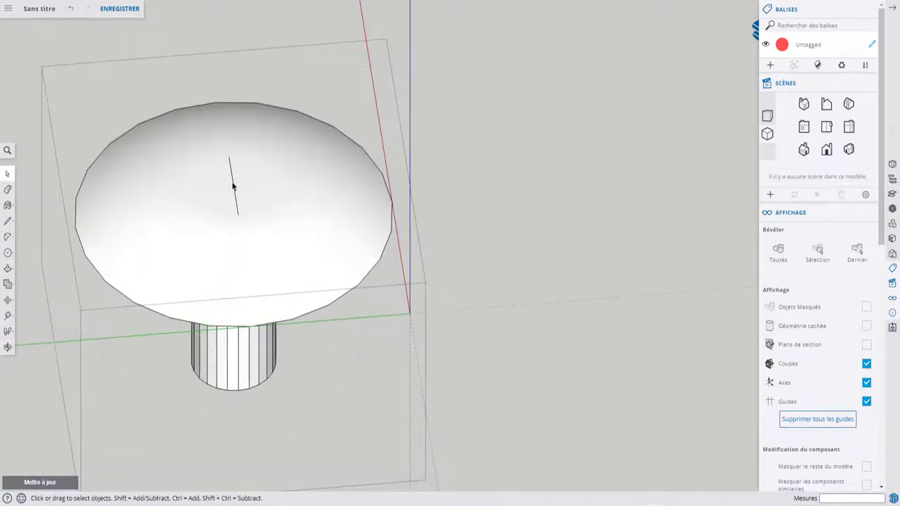
key(e)
click(235, 180)
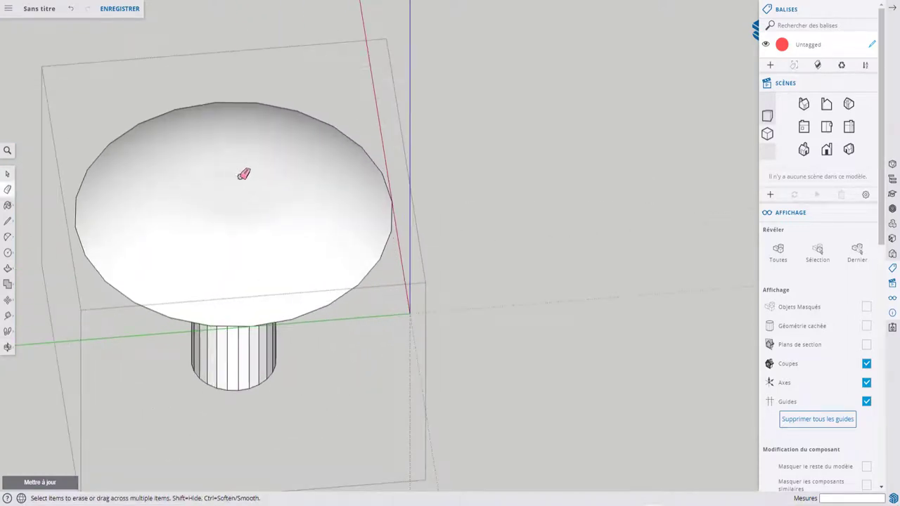
key(space)
scroll(240, 175, down, 3)
key(Escape)
Move the bolt component up to a new spot above the bench.
scroll(277, 208, down, 1)
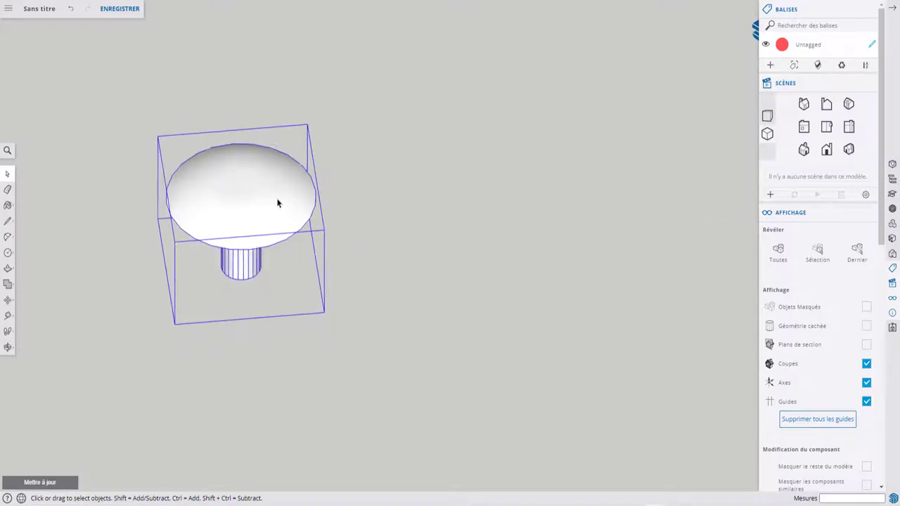
scroll(273, 197, down, 5)
scroll(269, 190, down, 5)
scroll(269, 191, down, 5)
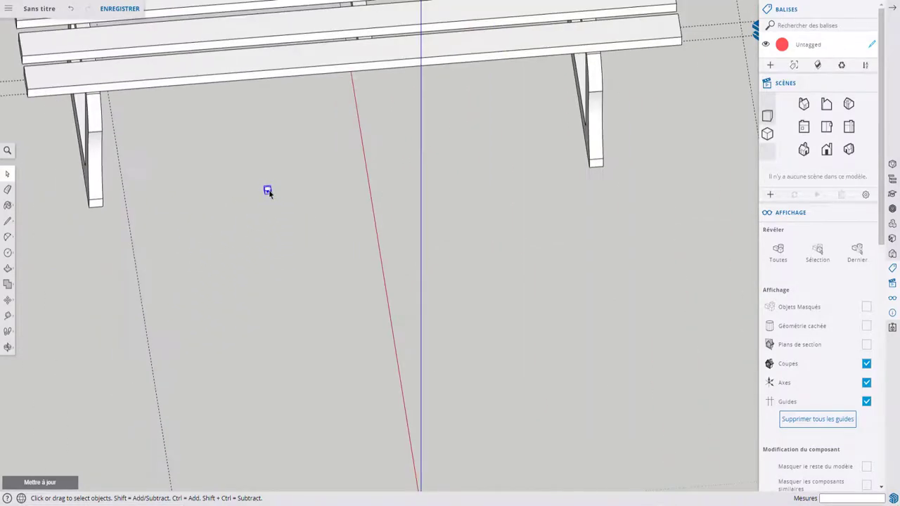
key(m)
click(268, 191)
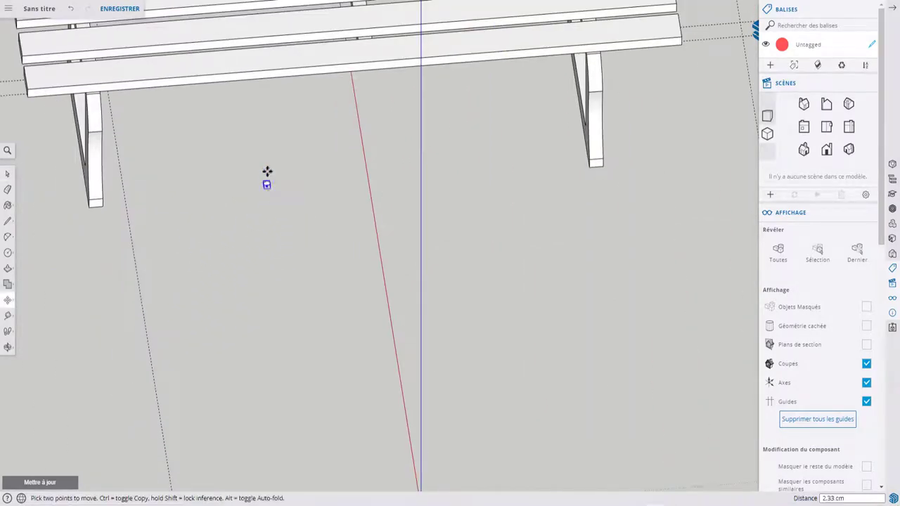
click(267, 37)
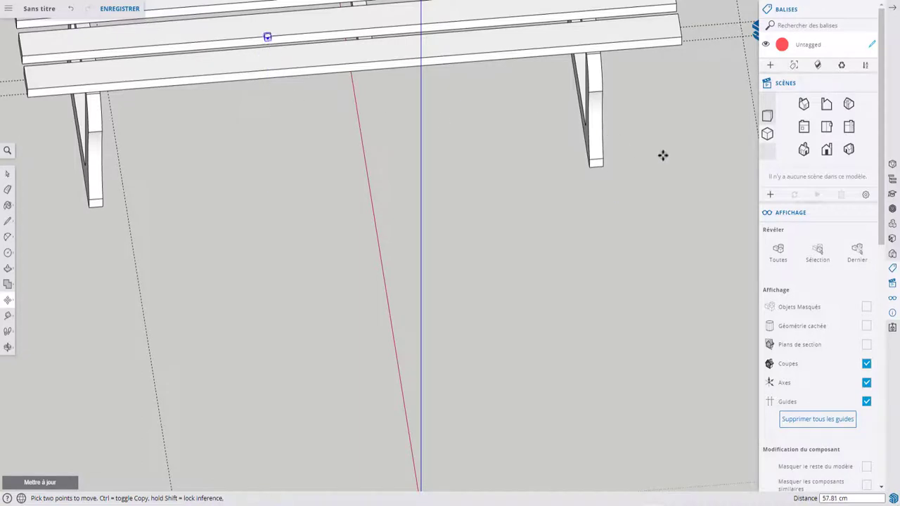
In Right view, drop the bolt from its base point onto the front slat's top.
click(827, 105)
scroll(531, 177, down, 3)
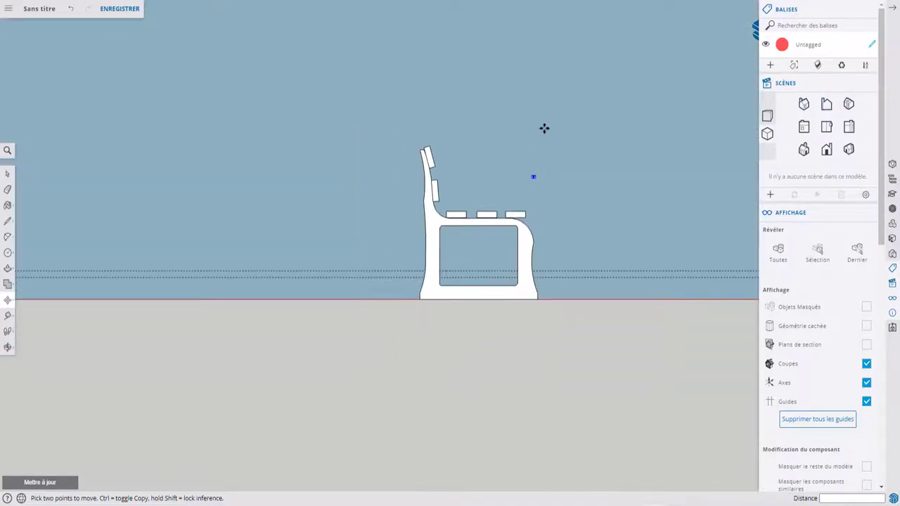
scroll(545, 161, up, 5)
scroll(542, 156, up, 2)
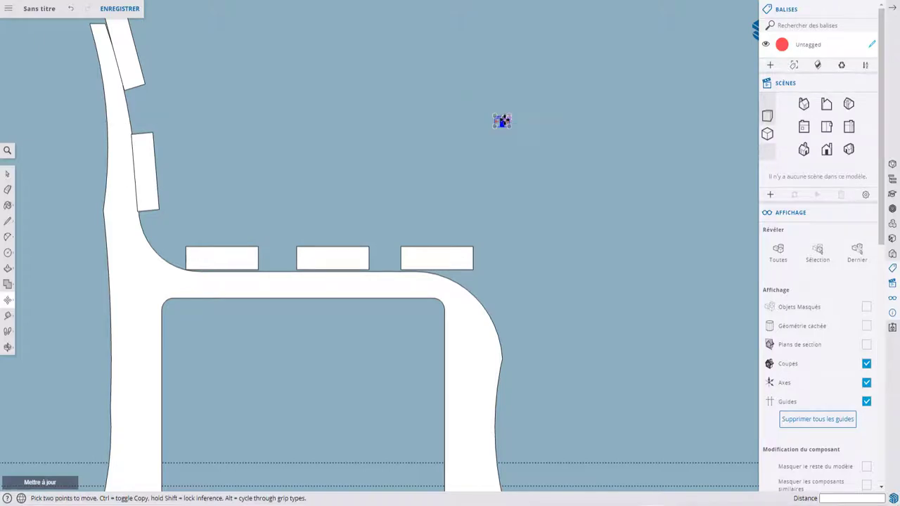
click(504, 118)
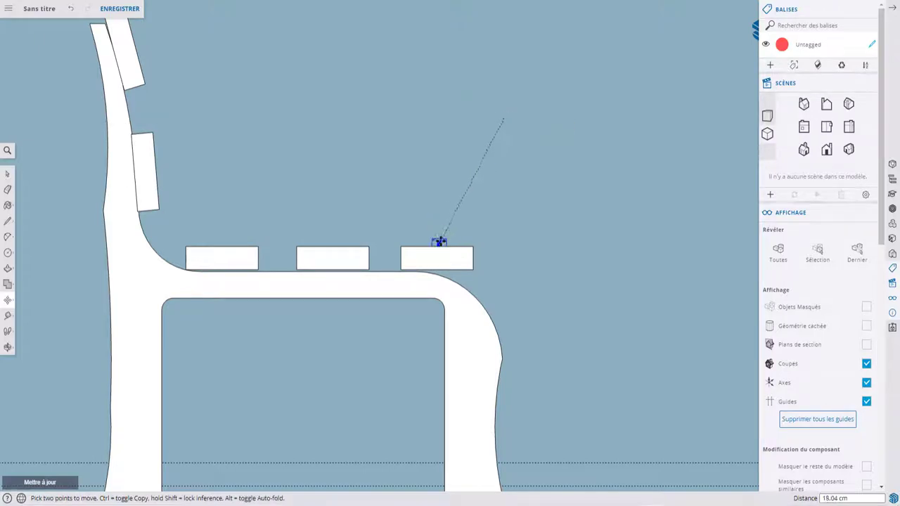
click(436, 242)
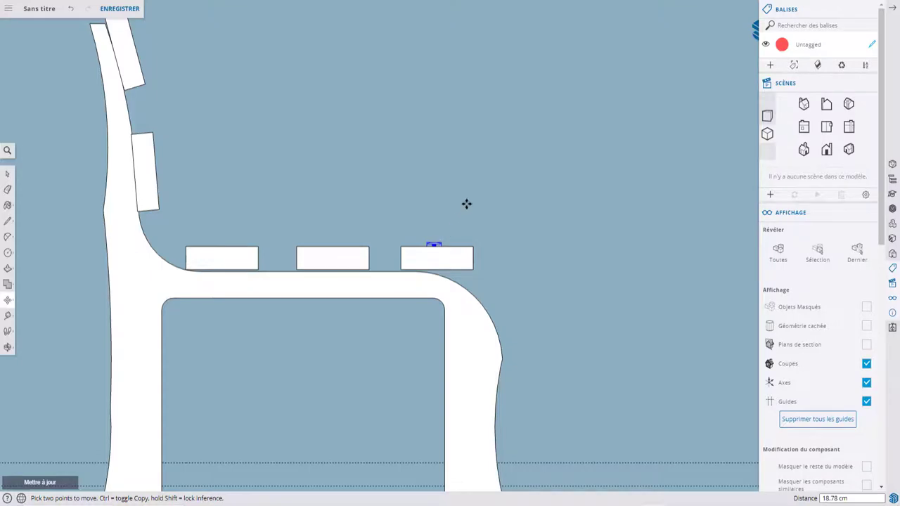
middle_drag(467, 203, 464, 203)
scroll(463, 258, up, 4)
mouse_move(469, 259)
middle_down()
mouse_move(460, 257)
mouse_move(458, 283)
middle_up()
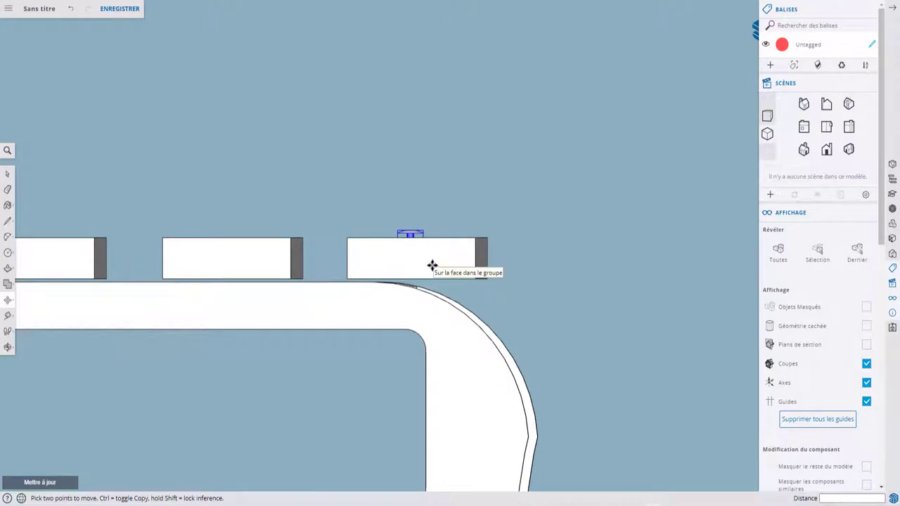
In Top view, select the three seat slats and nudge them slightly lower.
click(827, 103)
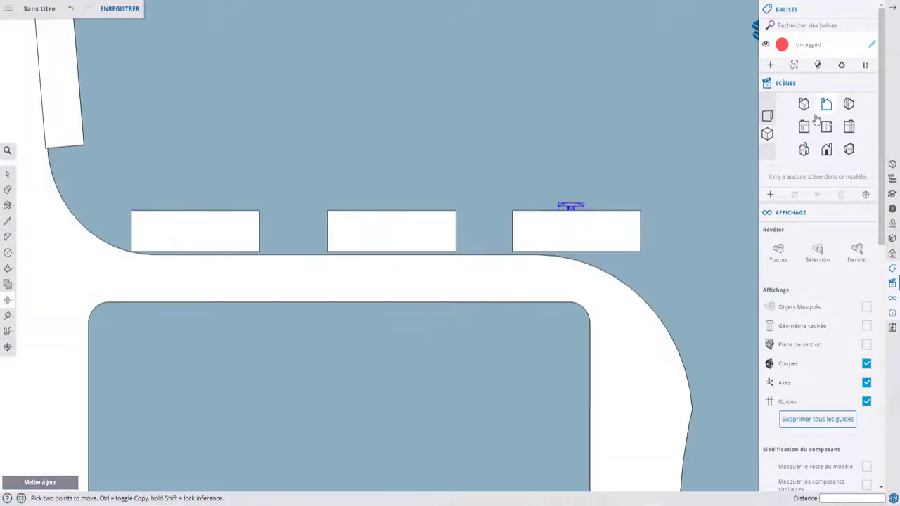
key(space)
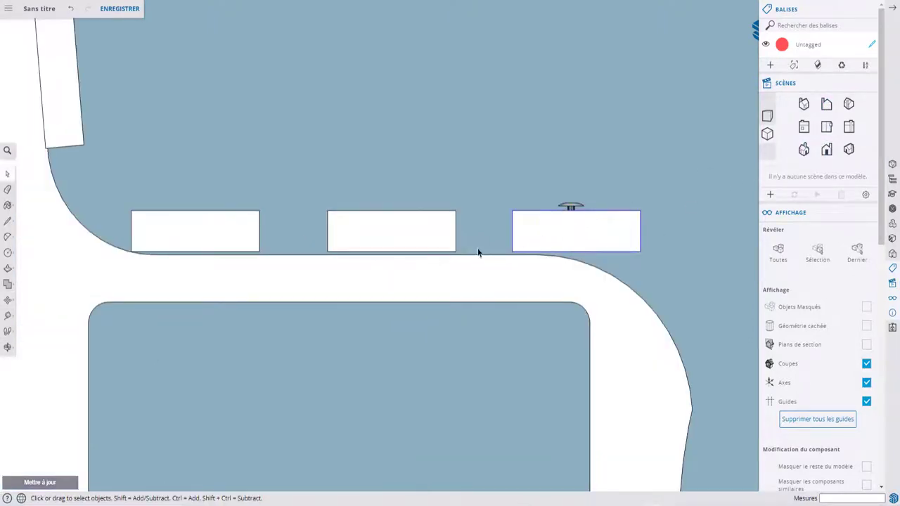
shift+click(233, 242)
shift+click(381, 242)
key(m)
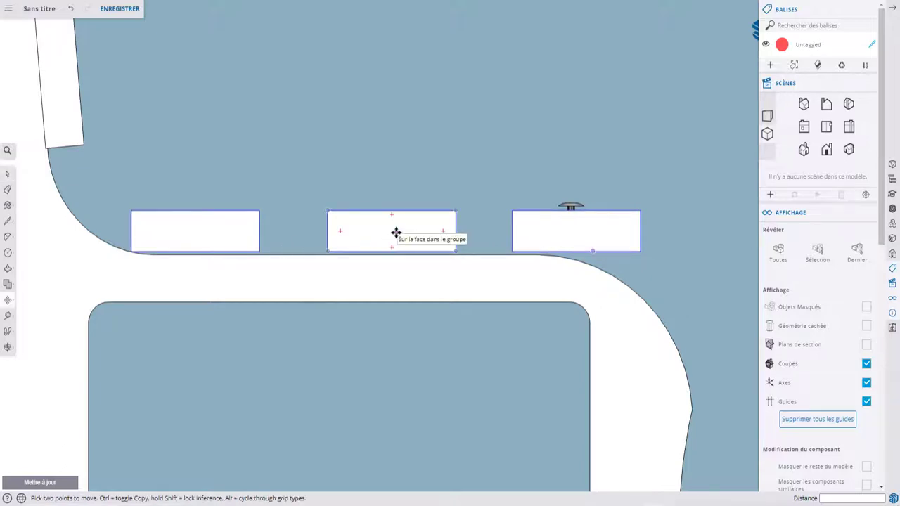
click(396, 233)
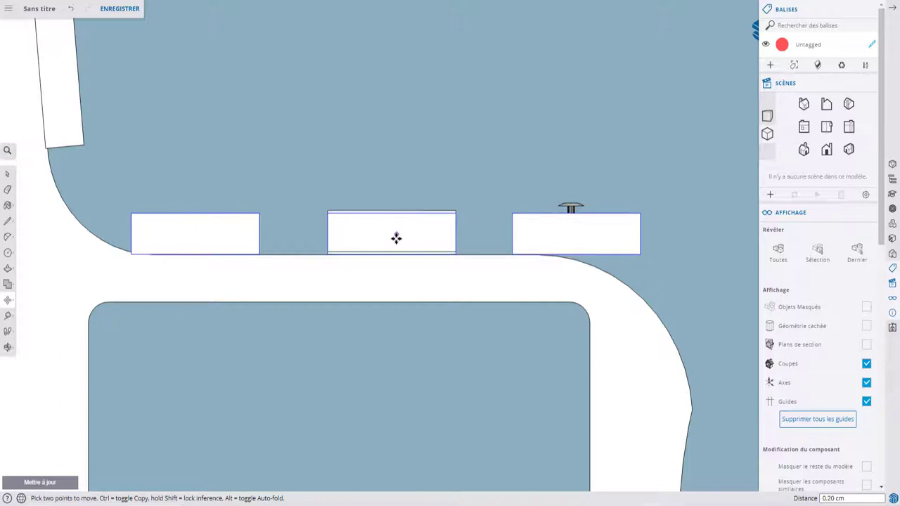
click(396, 239)
scroll(398, 233, up, 3)
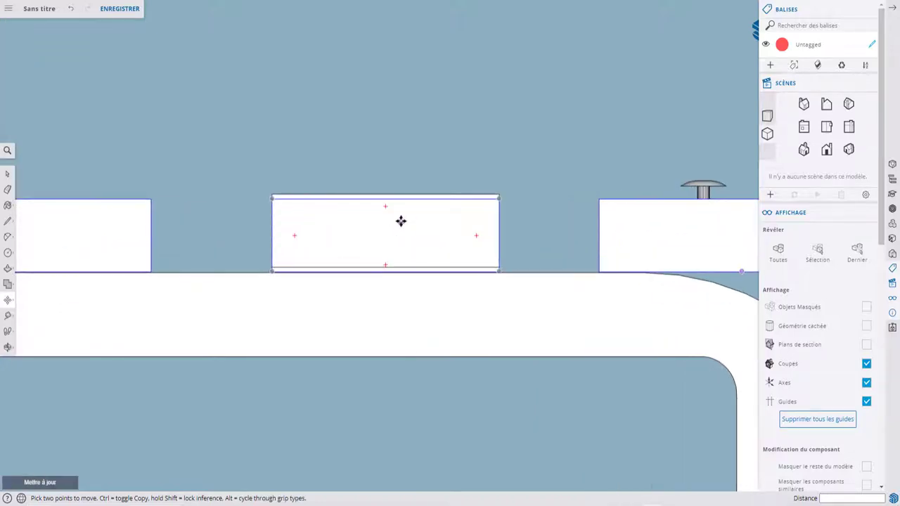
Select the bolt above the right slat and start moving it from its base point.
key(space)
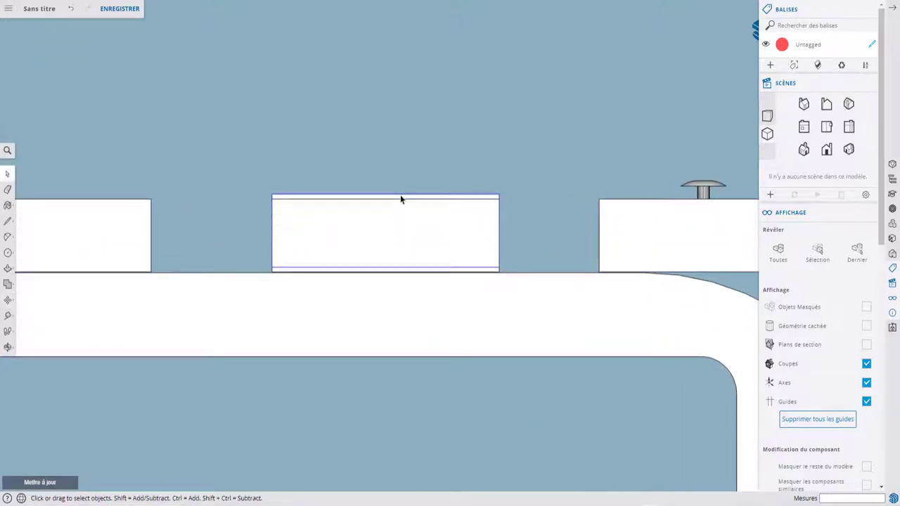
click(401, 195)
scroll(401, 199, down, 2)
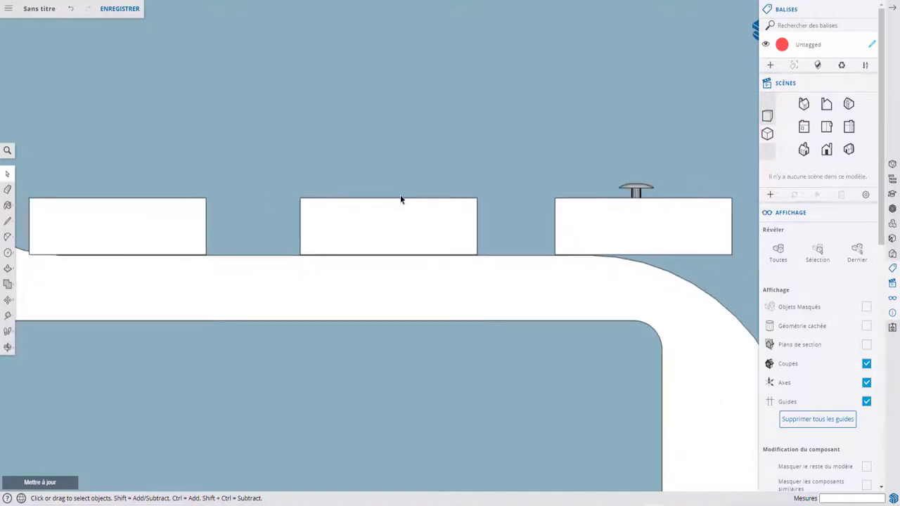
click(608, 193)
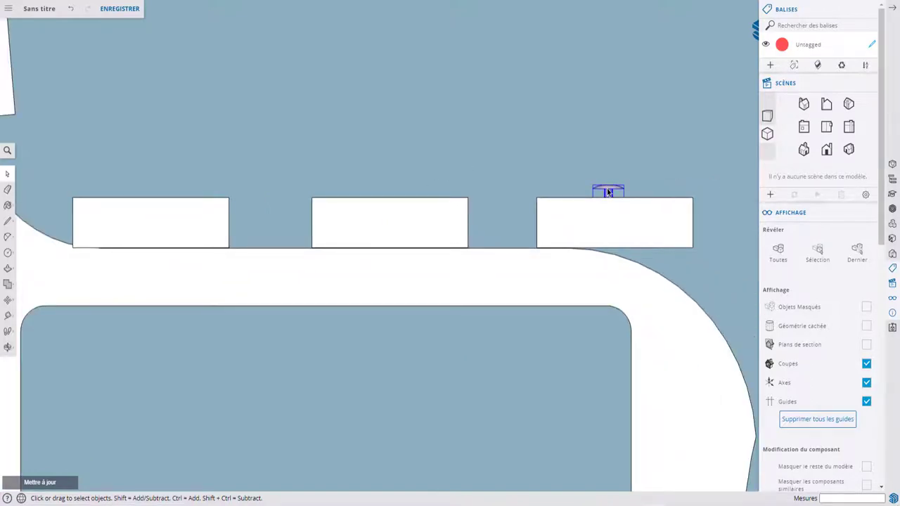
scroll(635, 195, up, 2)
scroll(633, 192, up, 1)
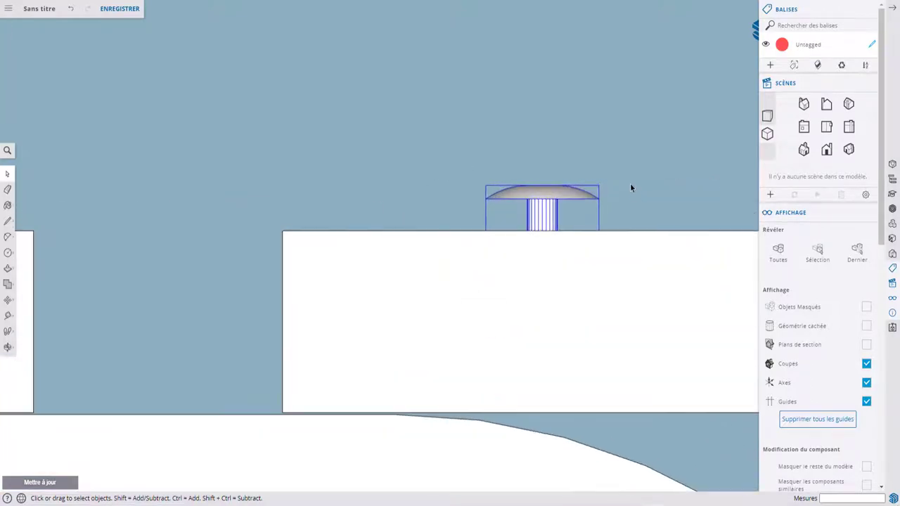
scroll(631, 189, down, 1)
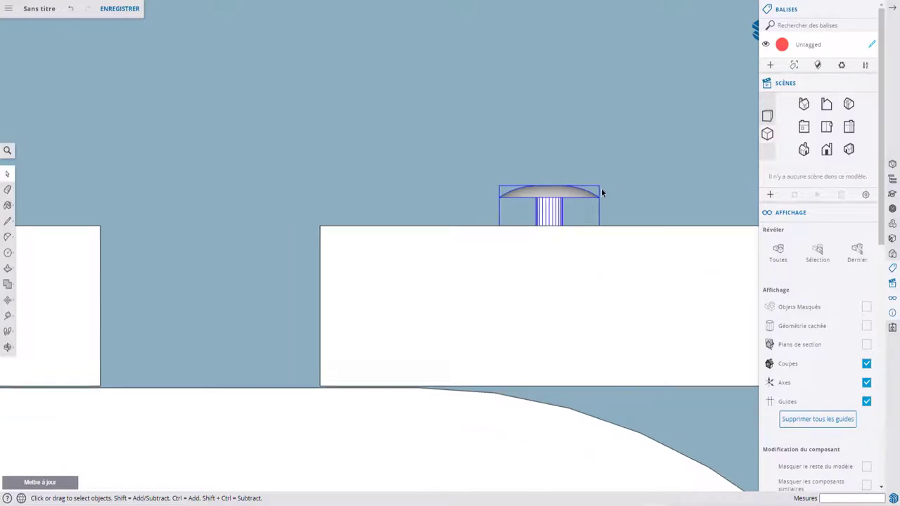
key(m)
click(564, 190)
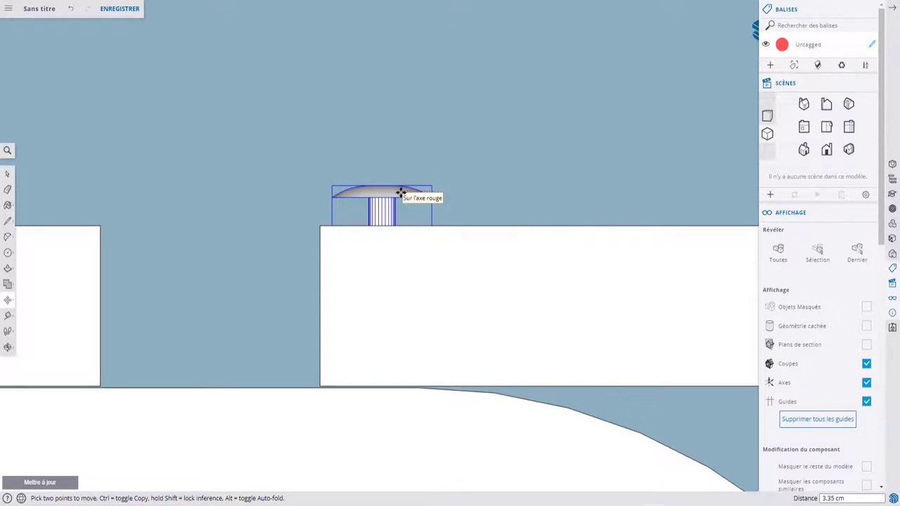
Drop the bolt centred on the seat slat and orbit to a front-top view.
click(381, 224)
middle_drag(381, 223, 383, 274)
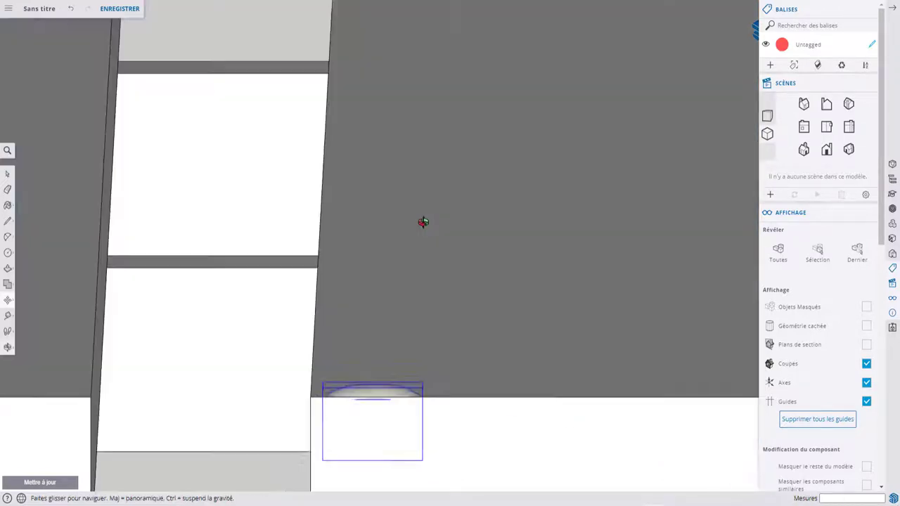
scroll(325, 325, down, 5)
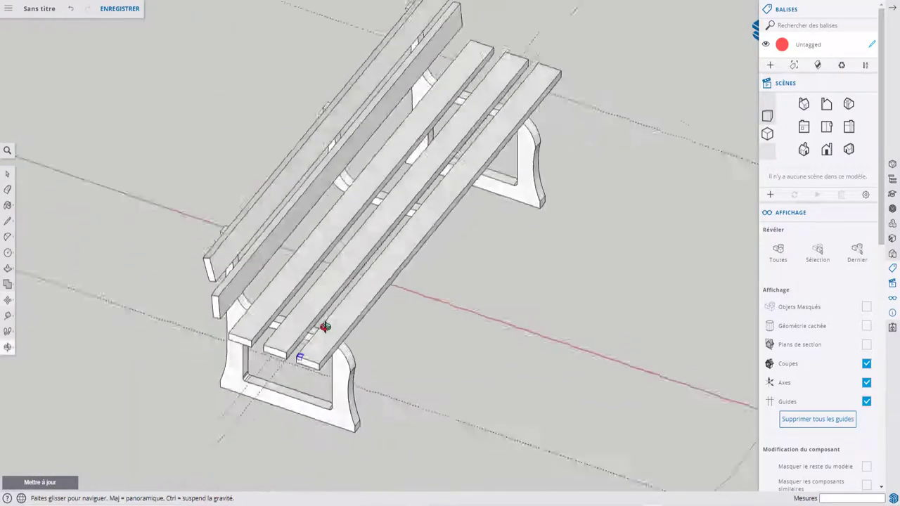
middle_drag(326, 326, 135, 398)
scroll(178, 327, up, 5)
scroll(345, 175, up, 3)
middle_drag(344, 175, 282, 223)
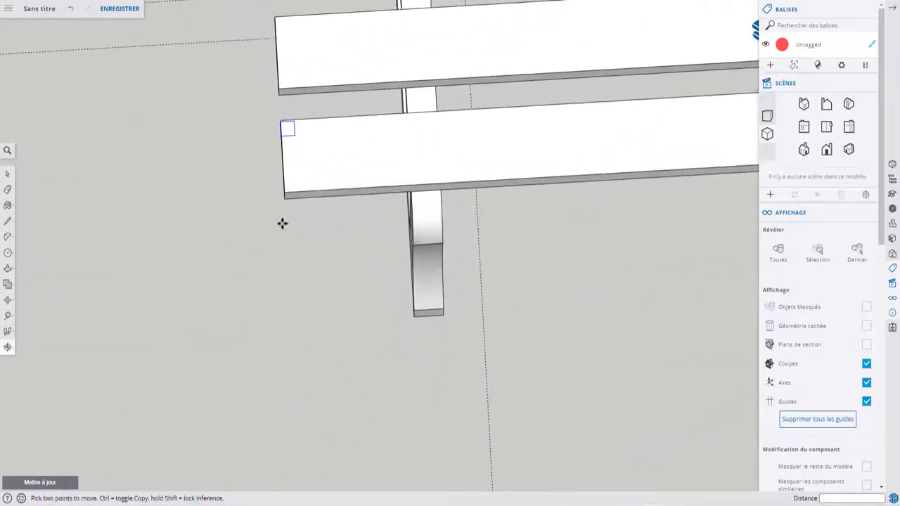
Move the bolt from the slat corner to the marked point above the leg.
key(m)
scroll(299, 105, up, 2)
click(294, 109)
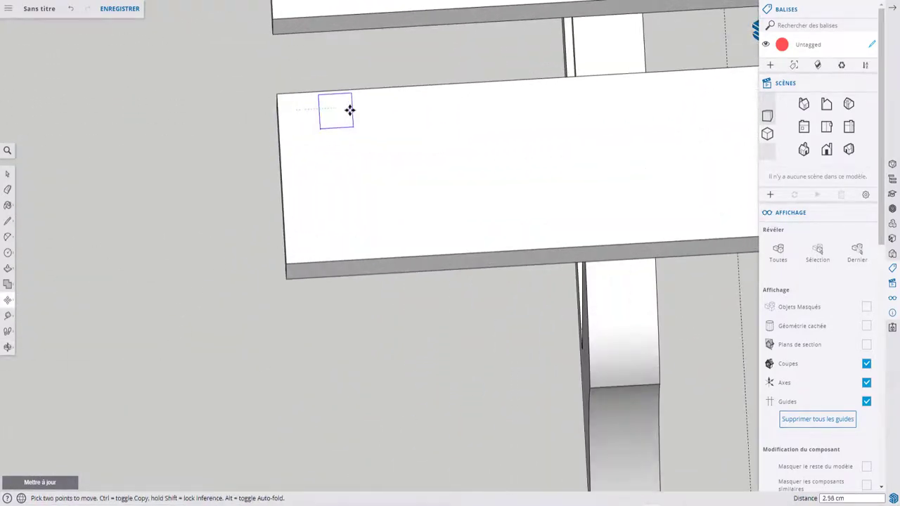
click(611, 94)
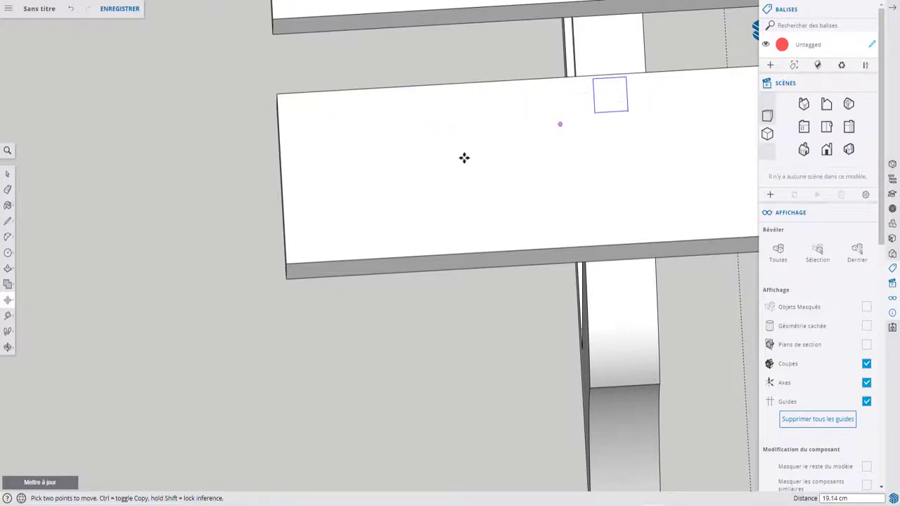
Orbit down onto the slats and activate the Paint Bucket with Materials.
middle_drag(464, 157, 687, 28)
middle_drag(404, 194, 605, 67)
scroll(604, 66, up, 3)
scroll(357, 118, up, 3)
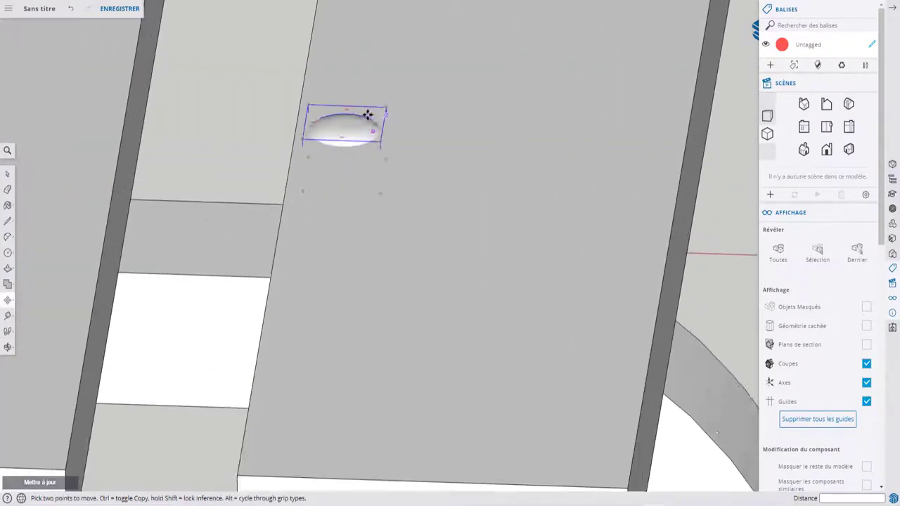
scroll(366, 130, up, 2)
mouse_move(368, 131)
middle_down()
mouse_move(367, 90)
mouse_move(338, 81)
mouse_move(364, 32)
mouse_move(268, 152)
middle_up()
key(m)
mouse_move(361, 150)
middle_down()
mouse_move(386, 153)
mouse_move(313, 201)
mouse_move(363, 195)
middle_up()
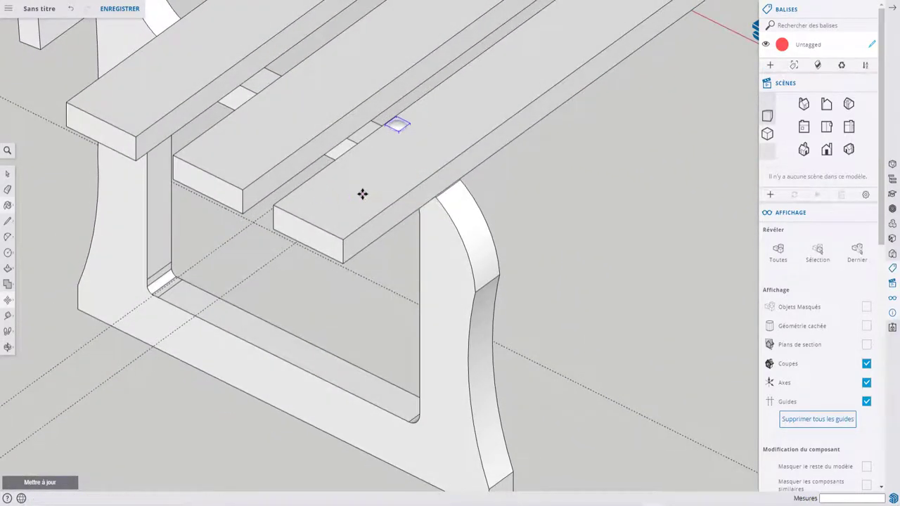
key(b)
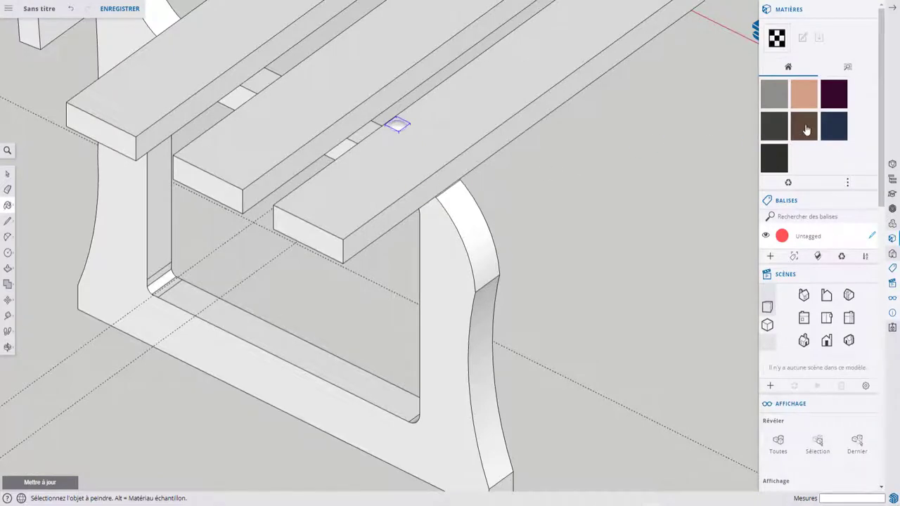
Paint the front, middle and back seat slats dark brown.
click(802, 131)
click(462, 165)
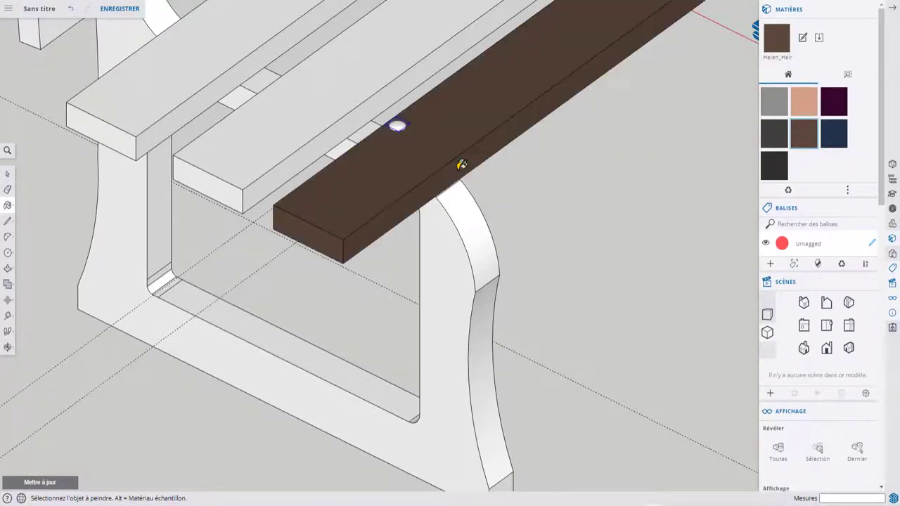
click(288, 143)
click(203, 86)
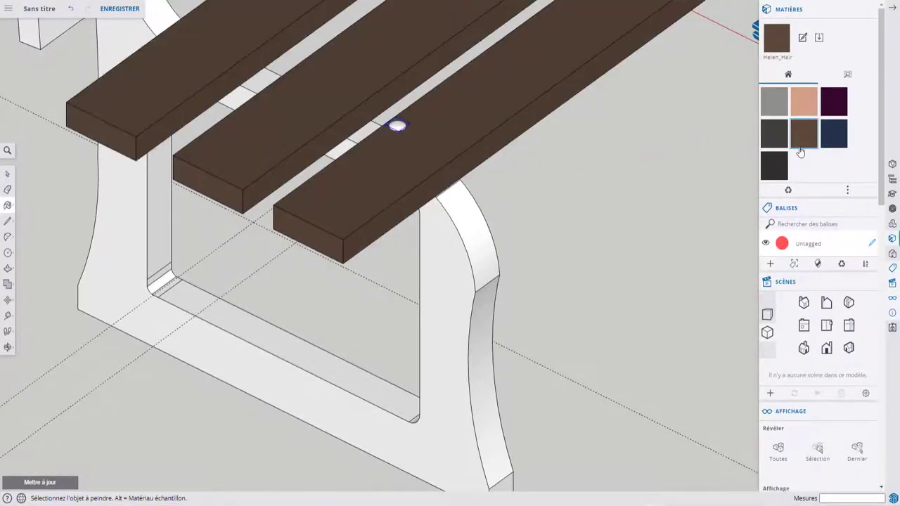
Paint the near, far and middle bench legs grey.
click(777, 105)
click(450, 242)
scroll(451, 241, down, 3)
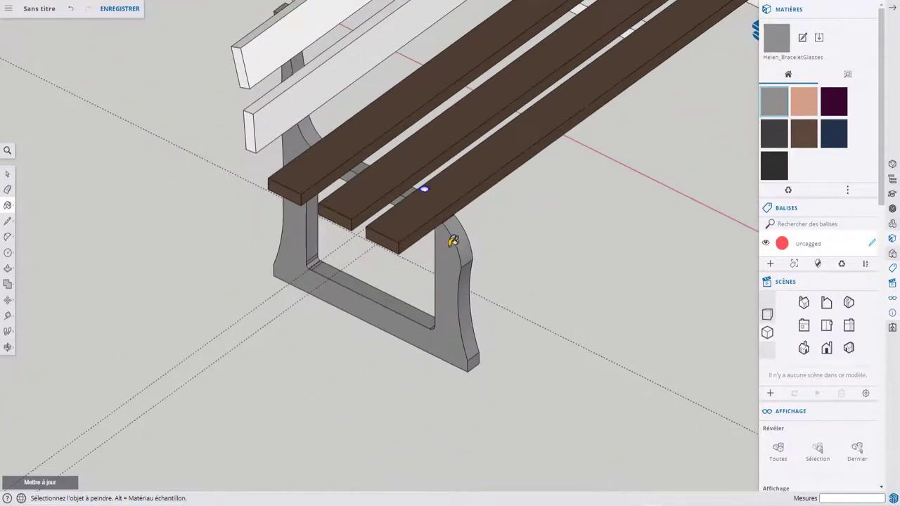
scroll(448, 232, down, 2)
click(705, 116)
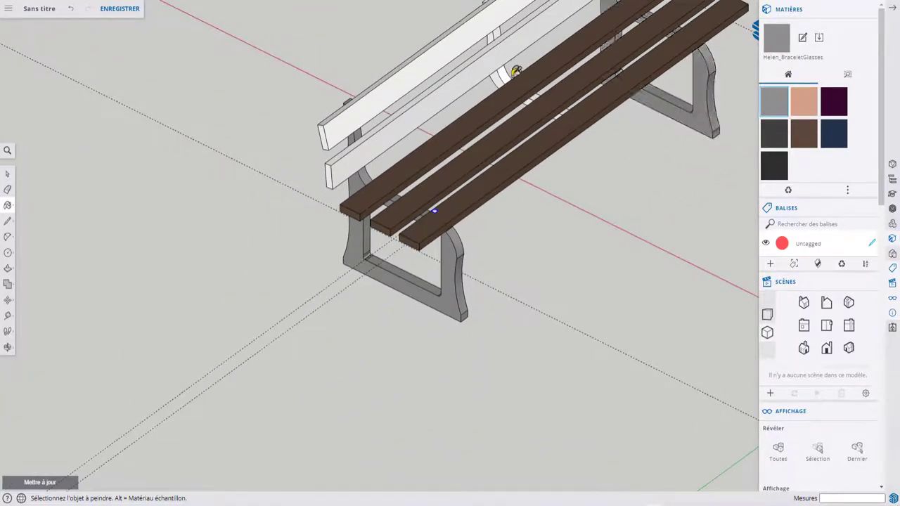
click(506, 67)
Choose the dark charcoal material and switch to a straight side view.
scroll(455, 209, up, 1)
scroll(468, 190, up, 2)
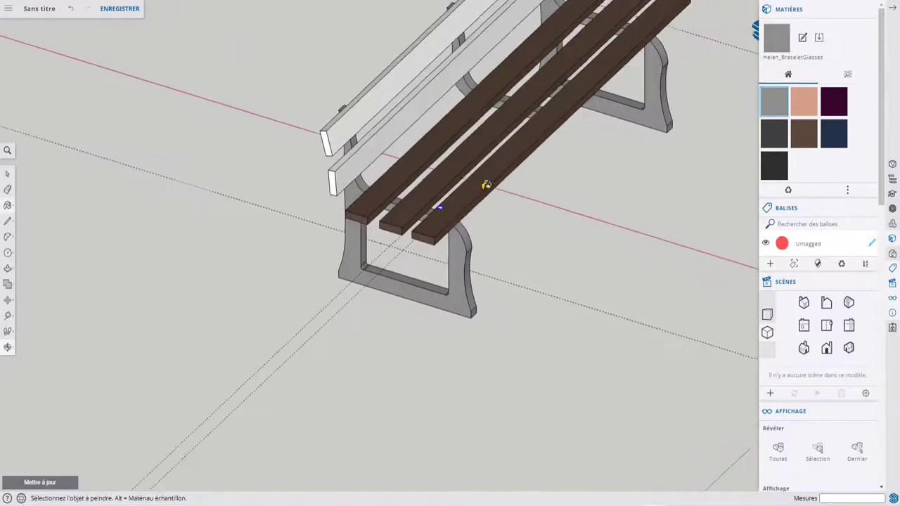
scroll(464, 184, up, 3)
scroll(415, 222, up, 1)
scroll(404, 253, up, 2)
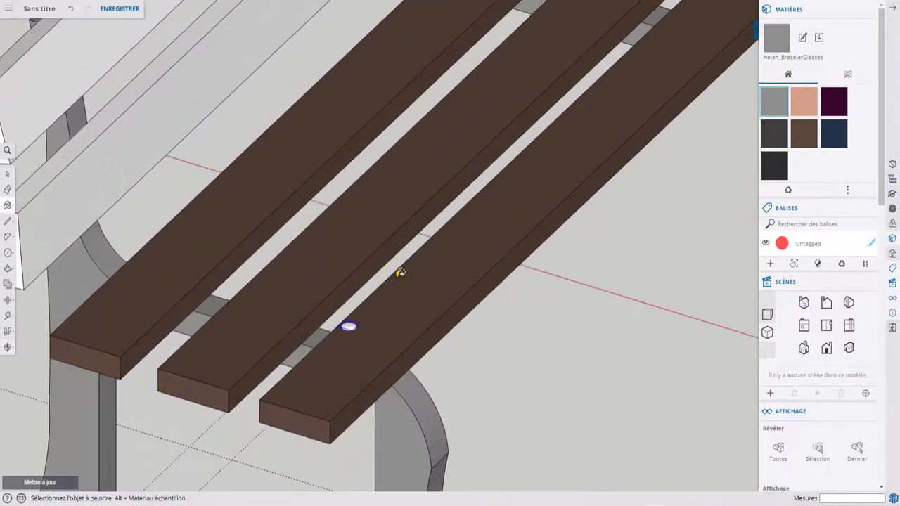
scroll(394, 280, up, 2)
scroll(392, 283, down, 3)
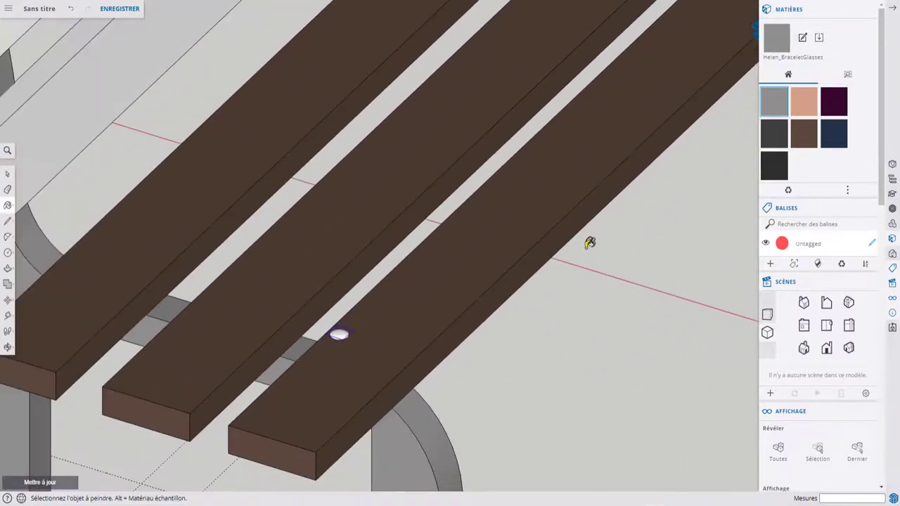
click(763, 176)
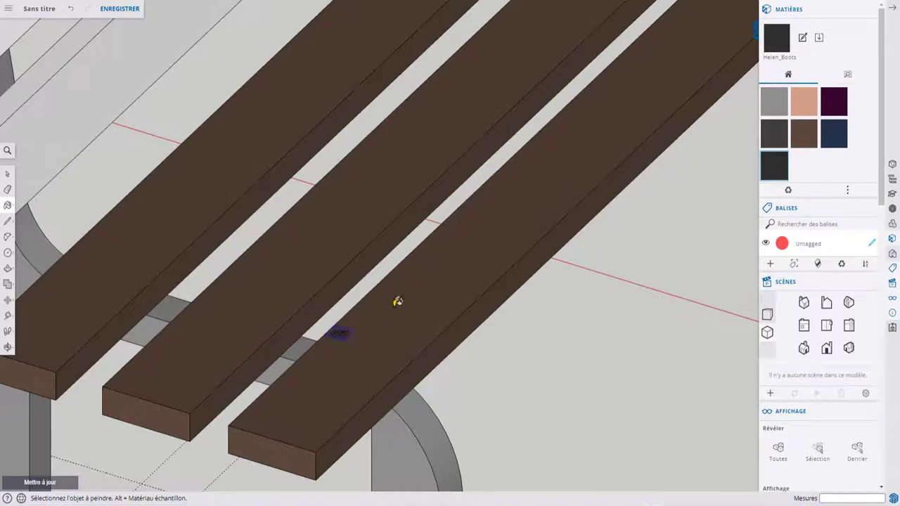
middle_drag(398, 301, 399, 287)
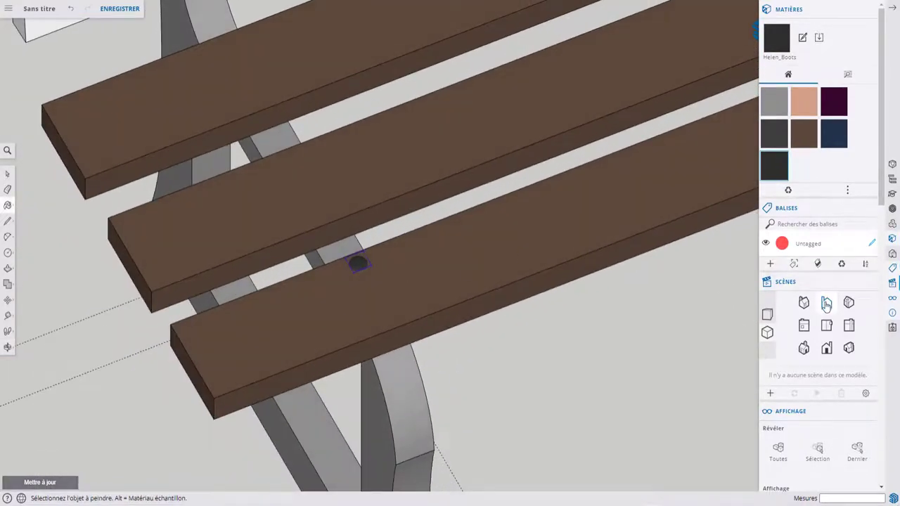
click(827, 303)
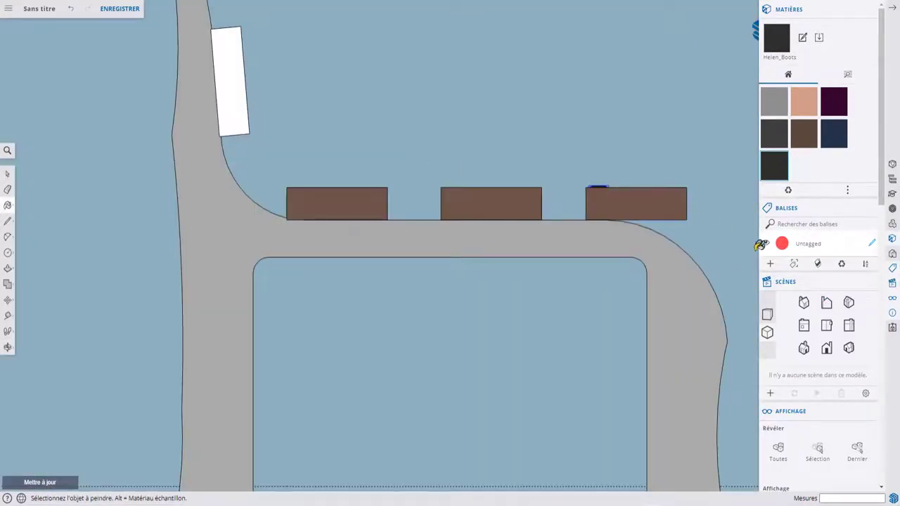
Check the bench from the Front, Back, Side, Iso and Front standard views.
click(803, 325)
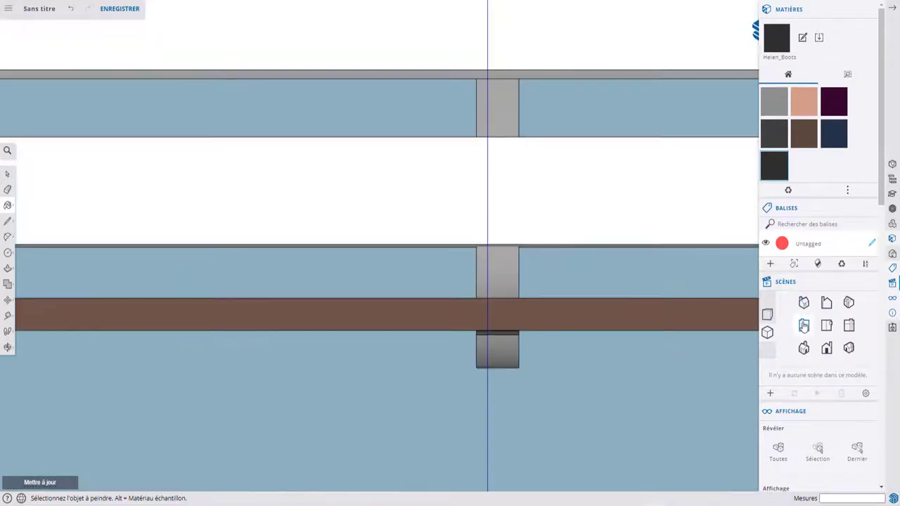
scroll(482, 229, down, 1)
scroll(483, 229, down, 2)
scroll(482, 229, down, 2)
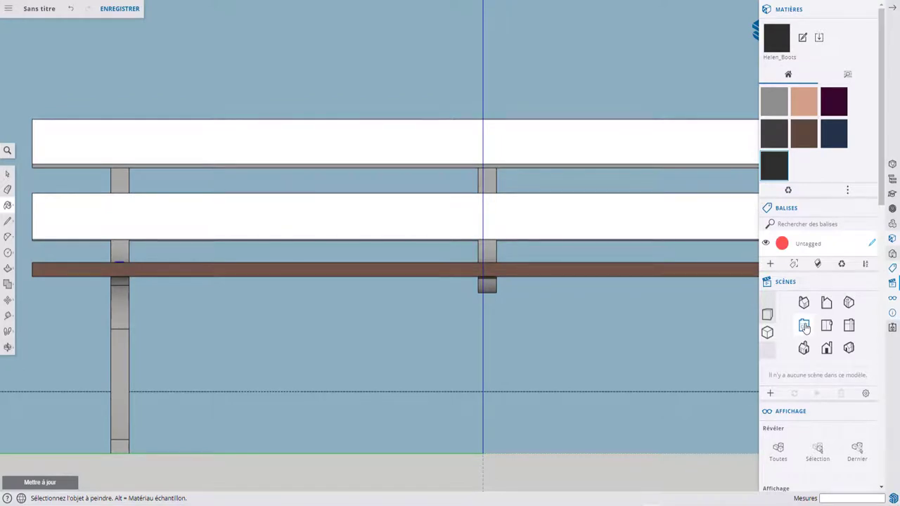
click(849, 327)
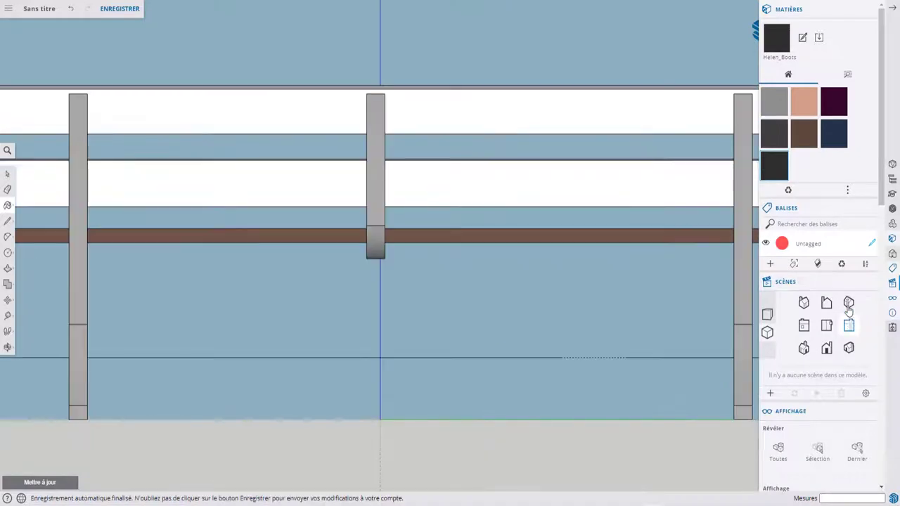
click(827, 350)
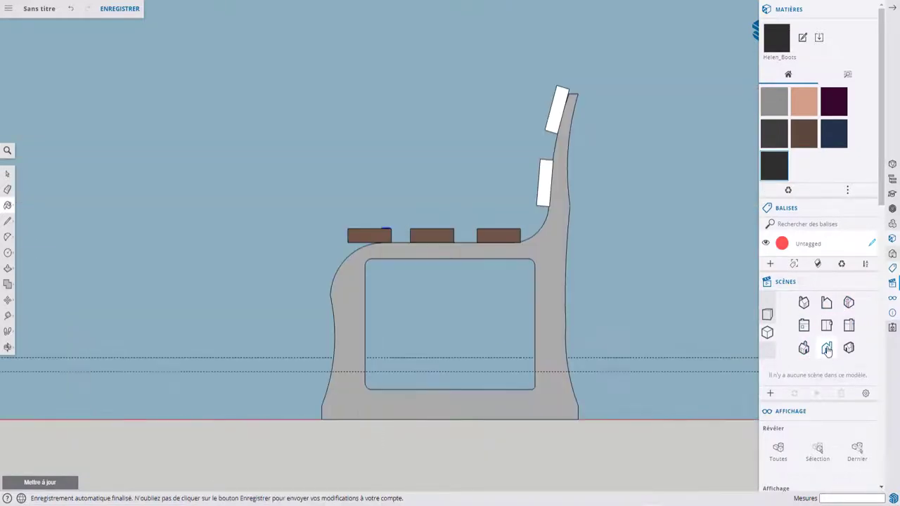
click(804, 307)
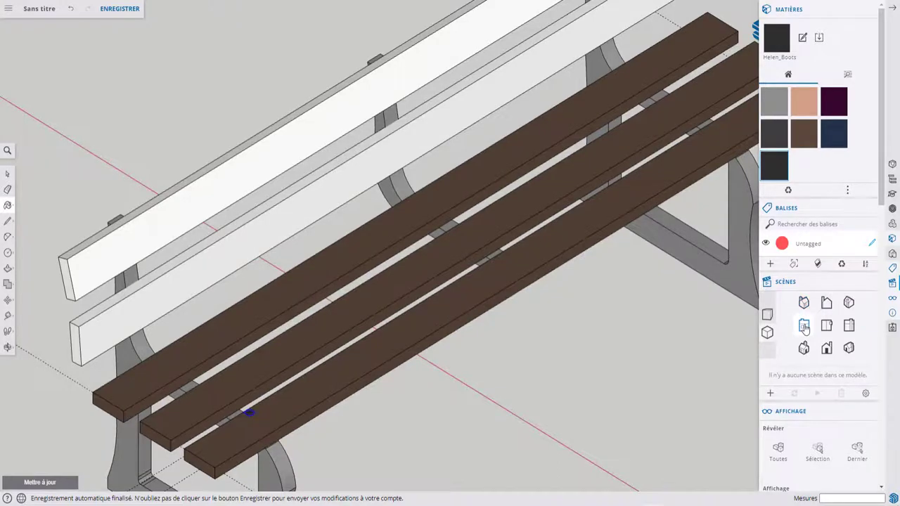
click(804, 326)
Switch to Top view and pan and zoom onto the bolt on the first slat.
click(827, 327)
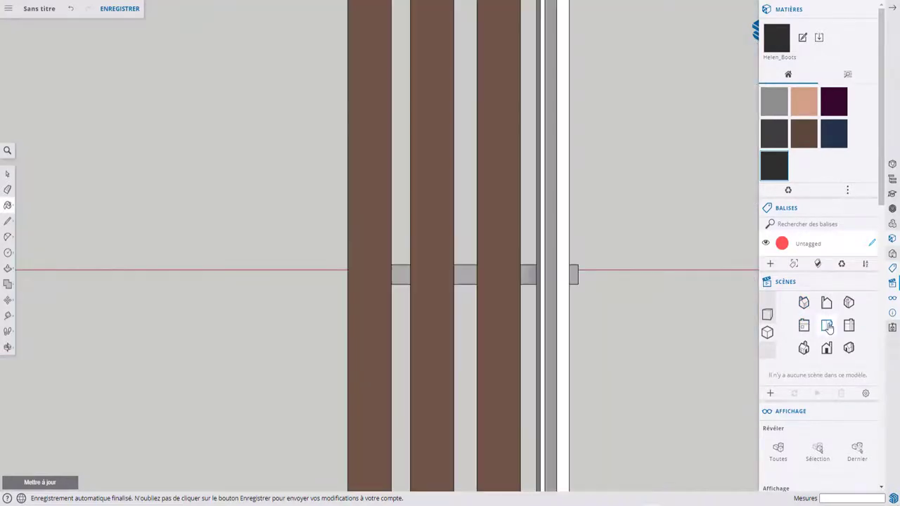
scroll(619, 266, down, 3)
scroll(598, 177, down, 2)
shift+middle_drag(508, 201, 525, 292)
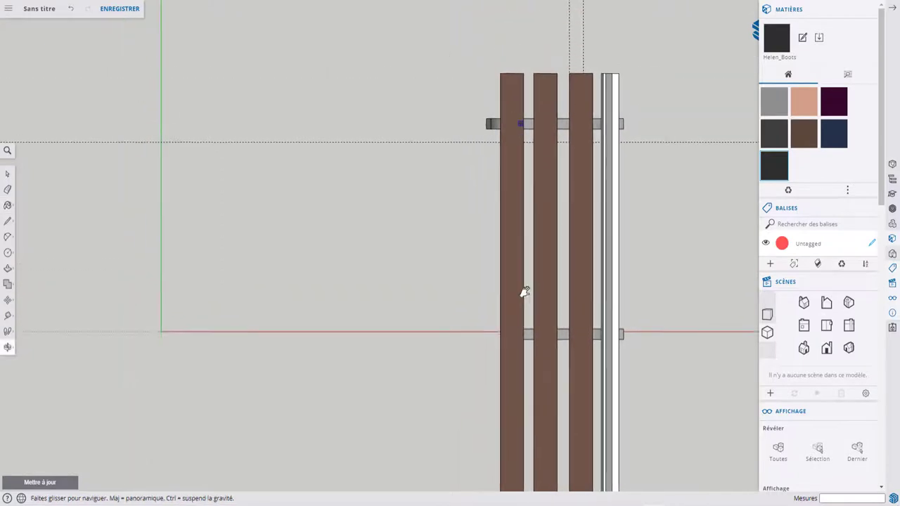
scroll(486, 194, up, 3)
scroll(482, 259, up, 3)
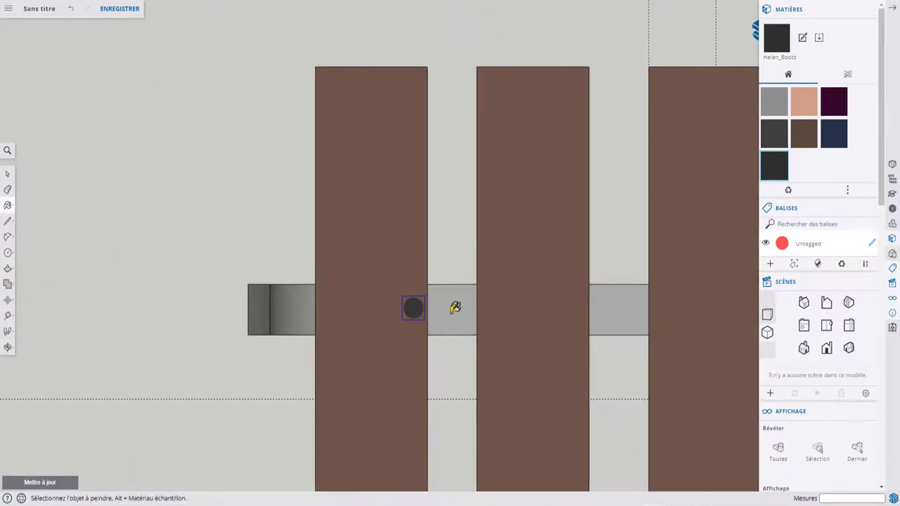
Move the bolt left on the first slat and copy it to the right.
key(q)
key(m)
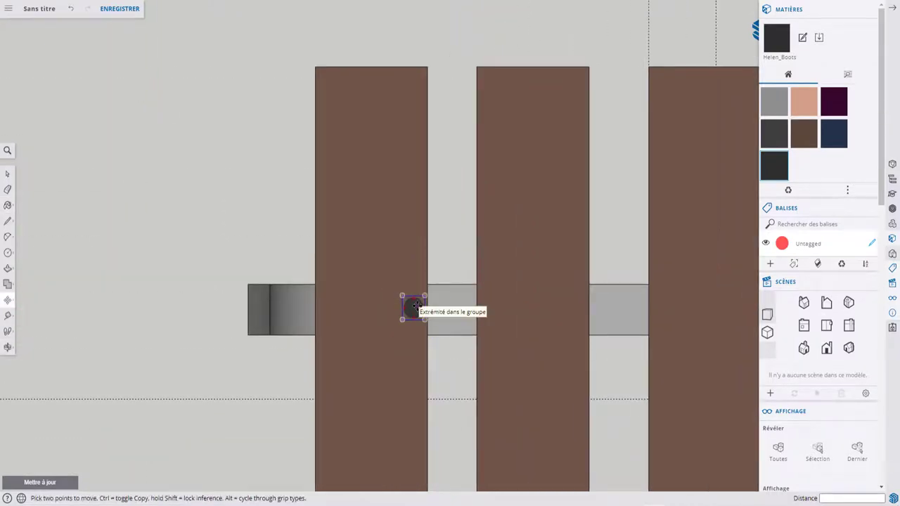
click(412, 308)
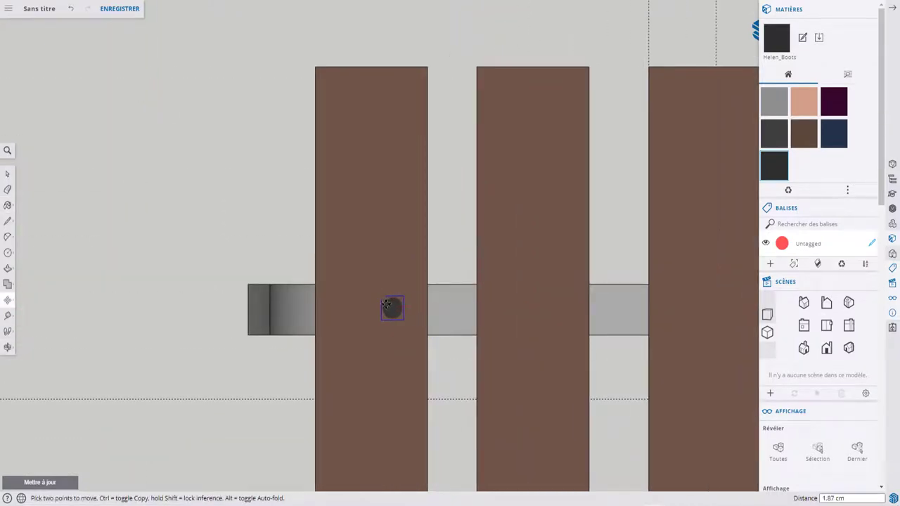
click(335, 304)
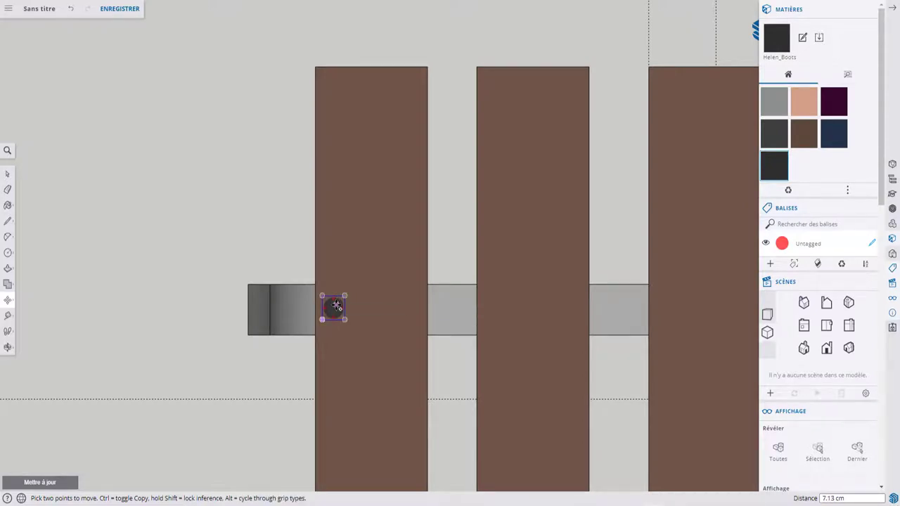
ctrl+click(335, 307)
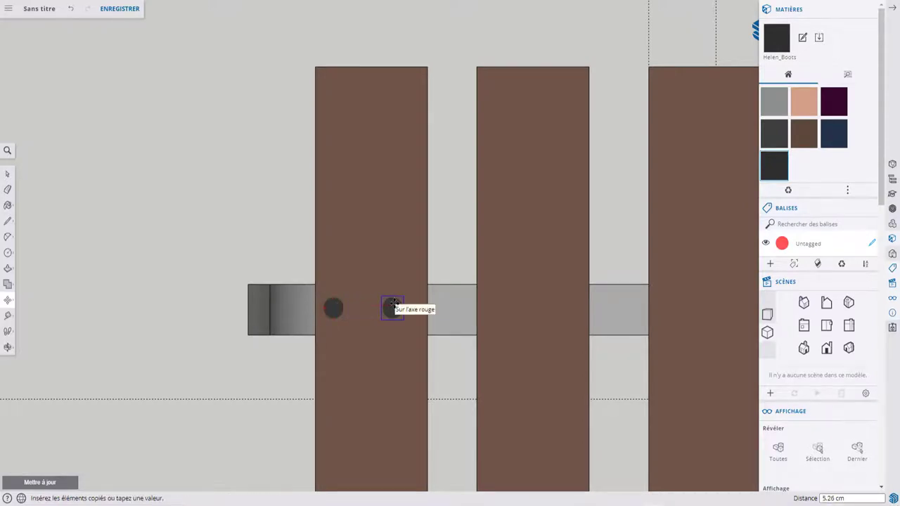
click(393, 305)
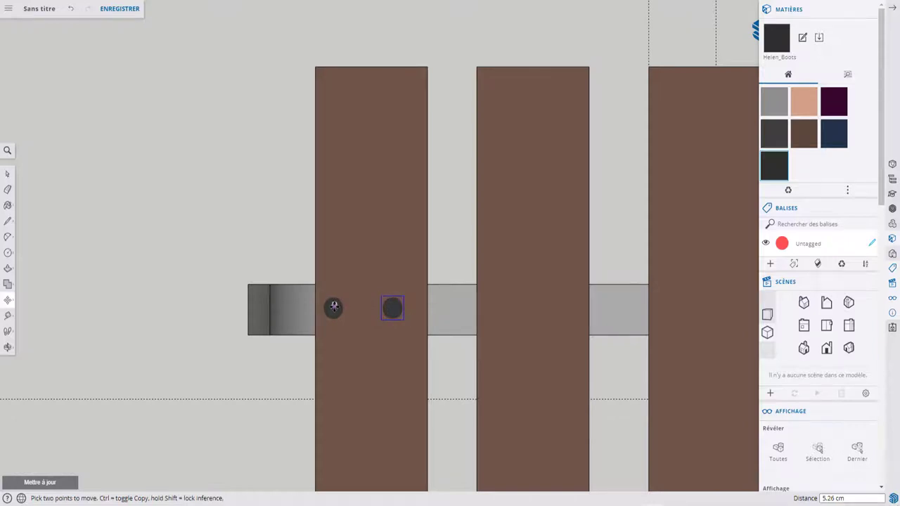
Select both bolts and Ctrl-copy the pair onto the second and third slats.
key(space)
click(333, 307)
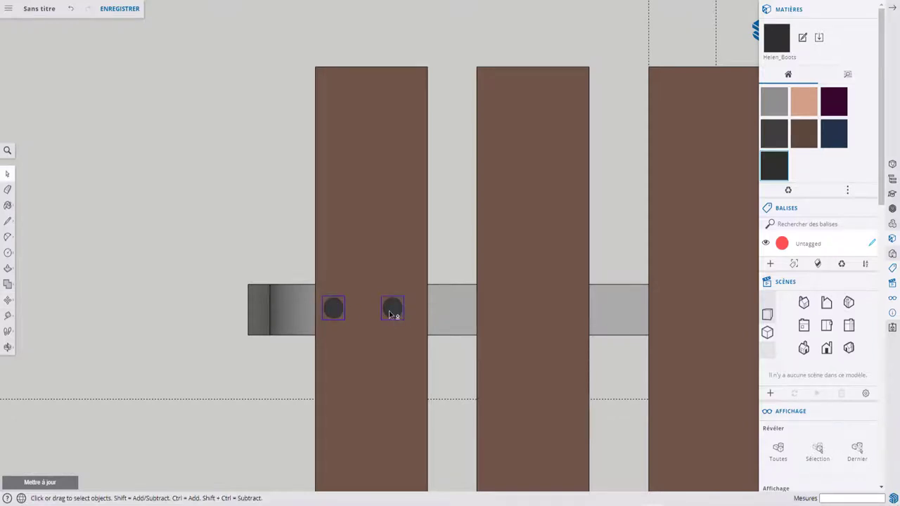
key(m)
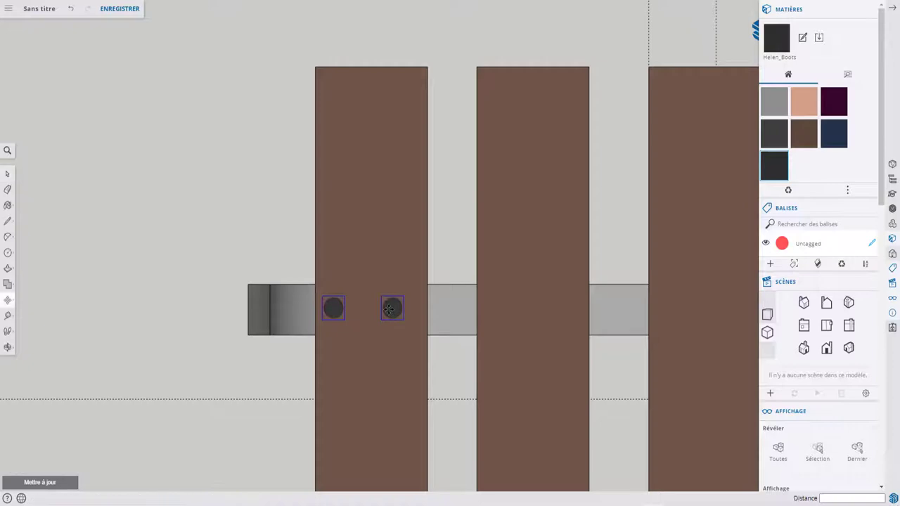
ctrl+click(392, 307)
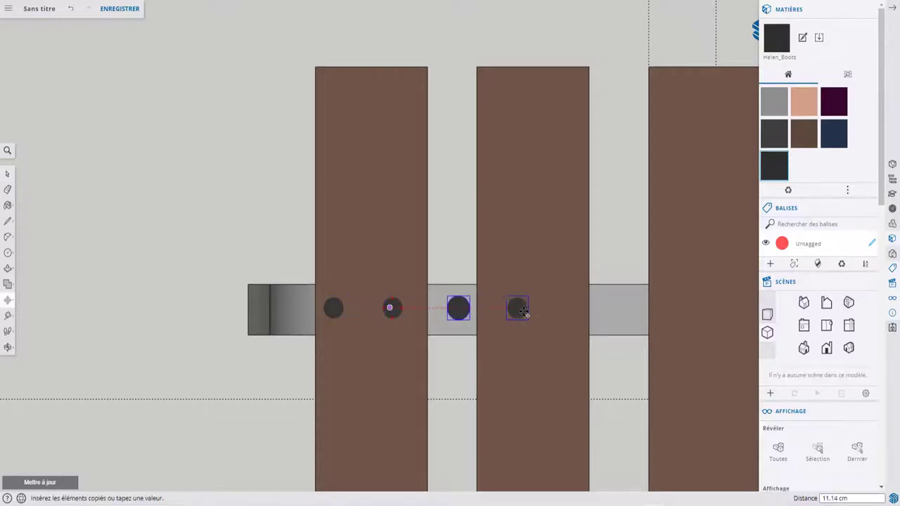
scroll(501, 309, down, 3)
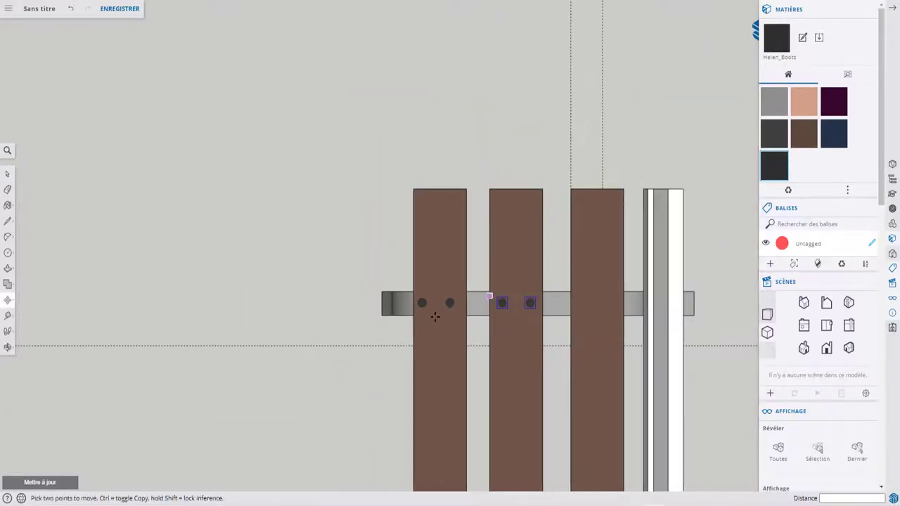
middle_drag(502, 310, 517, 276)
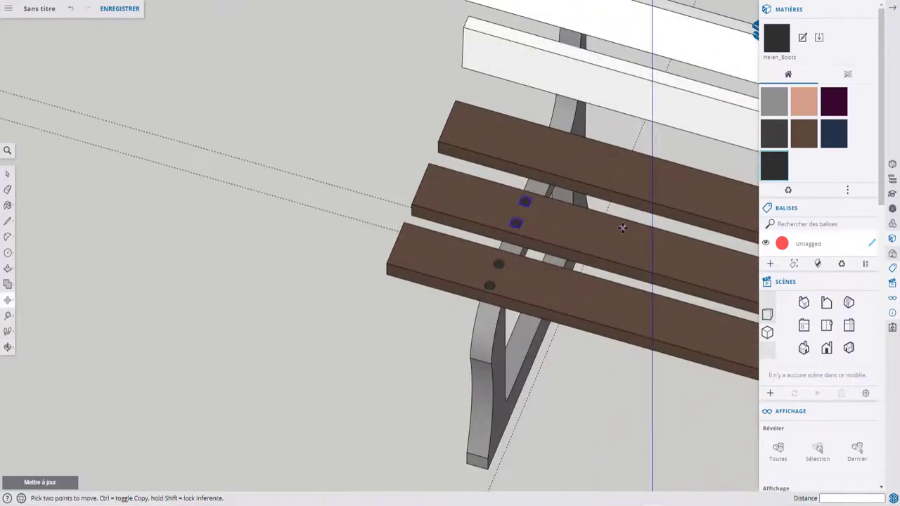
mouse_move(623, 227)
middle_down()
mouse_move(387, 345)
mouse_move(289, 367)
mouse_move(474, 368)
middle_up()
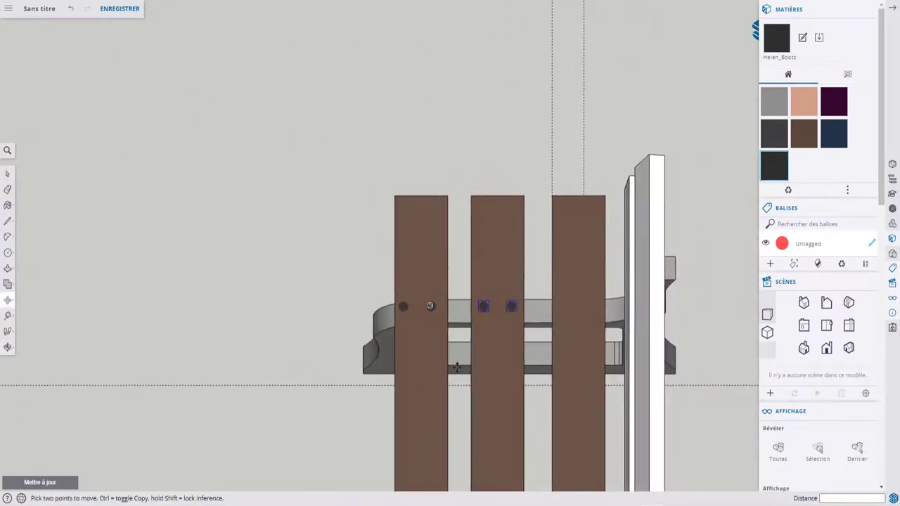
click(511, 307)
key(ctrl)
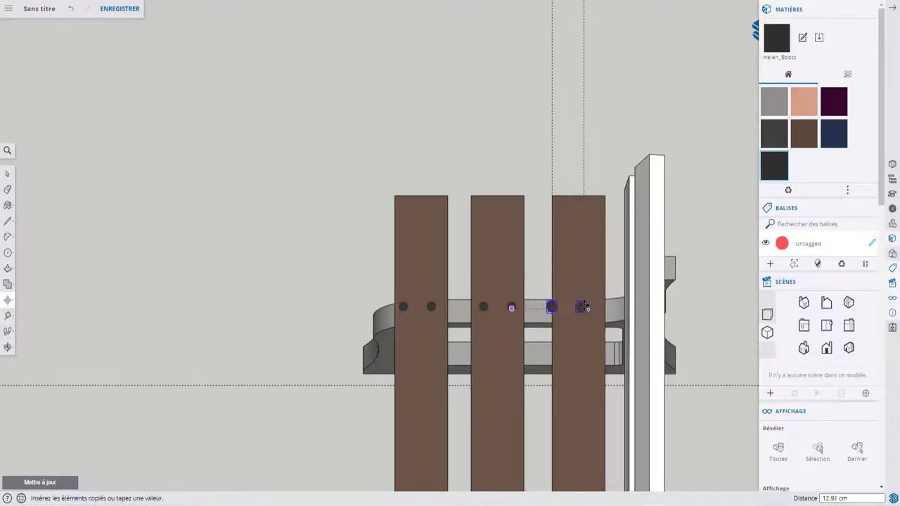
click(591, 307)
mouse_move(514, 367)
middle_down()
mouse_move(607, 238)
mouse_move(615, 173)
mouse_move(602, 185)
middle_up()
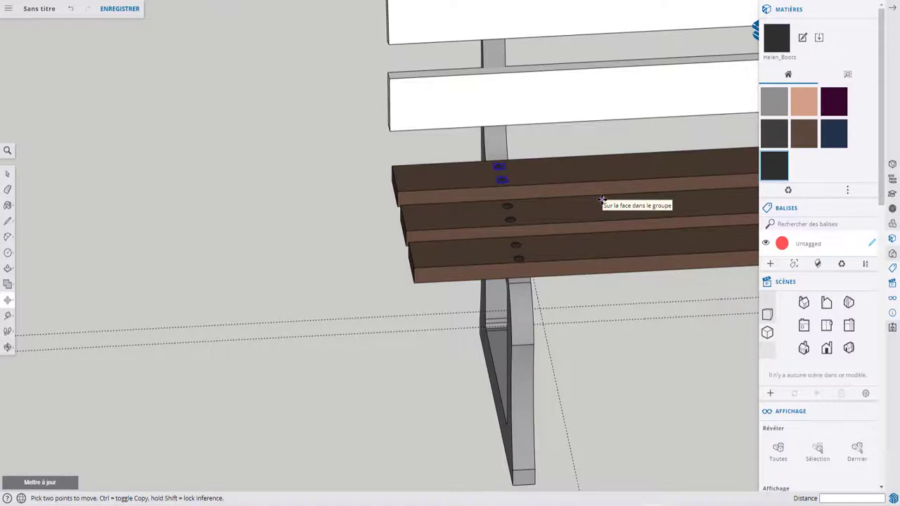
key(space)
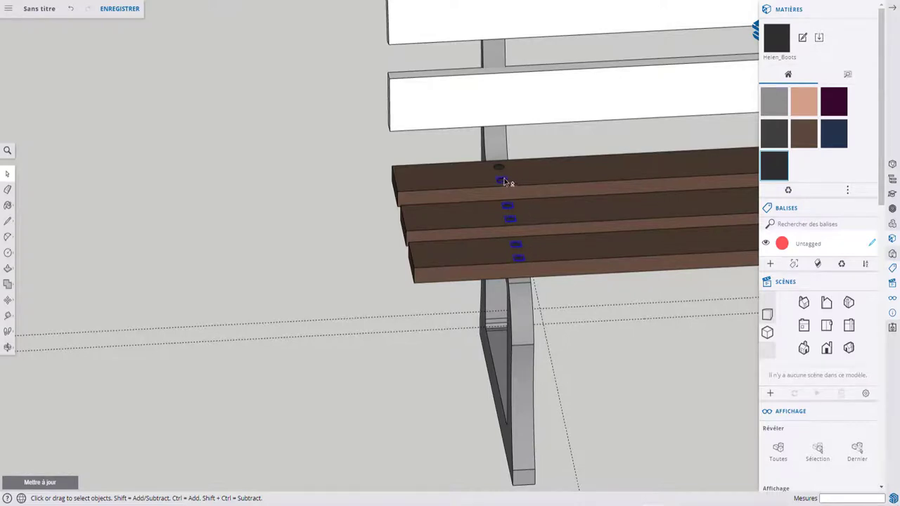
Cycle the standard views and settle on a zoomed Top view of the slats.
click(827, 348)
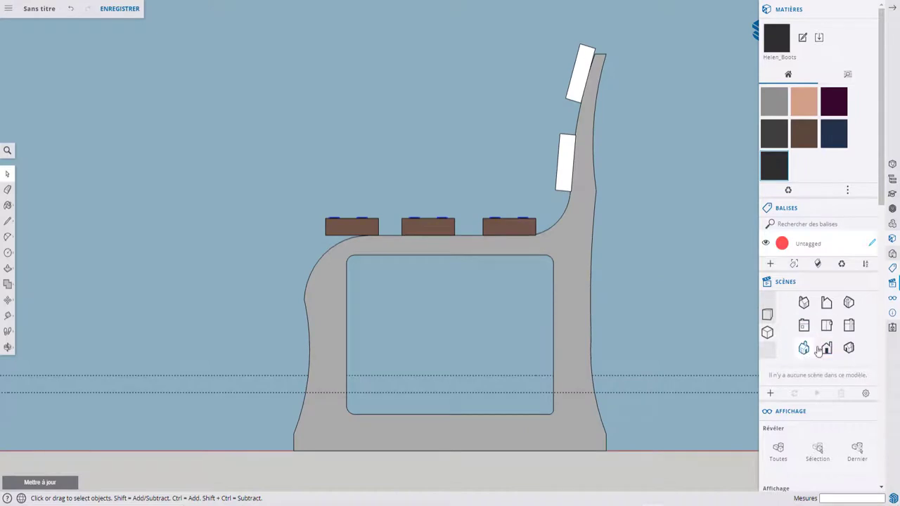
click(849, 327)
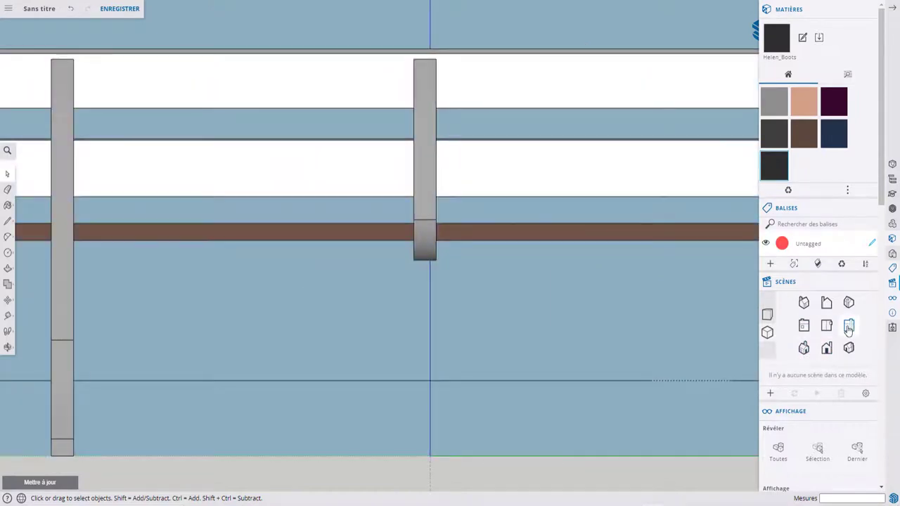
click(804, 326)
click(827, 327)
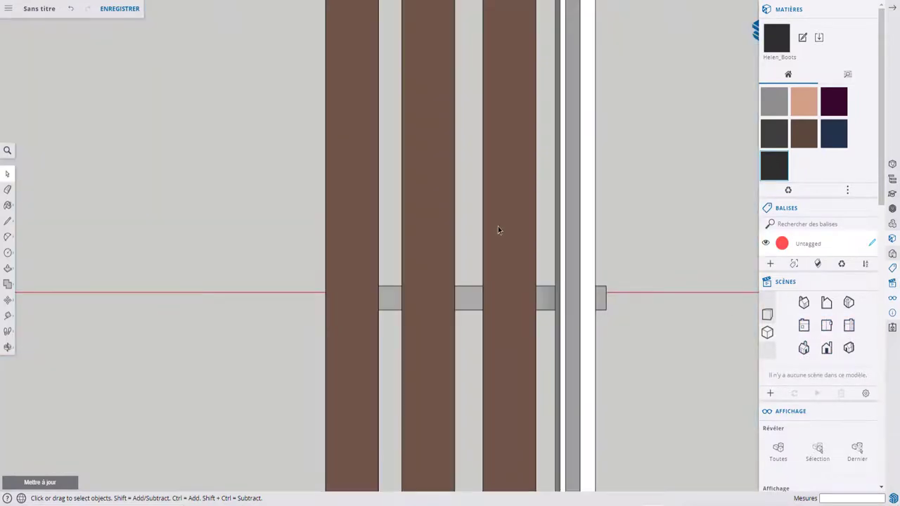
scroll(498, 230, down, 3)
scroll(497, 192, down, 1)
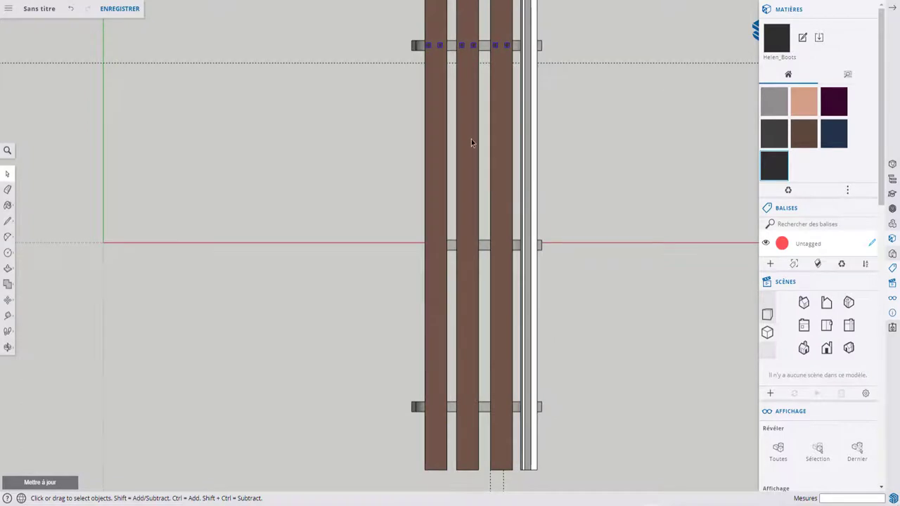
Copy the bolt row 151.26 cm along the slats onto the bottom cross-piece.
key(m)
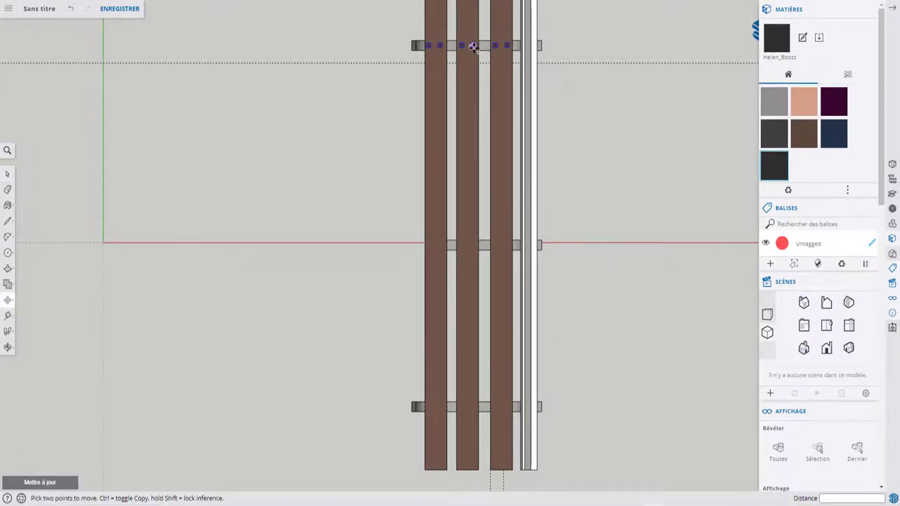
click(473, 45)
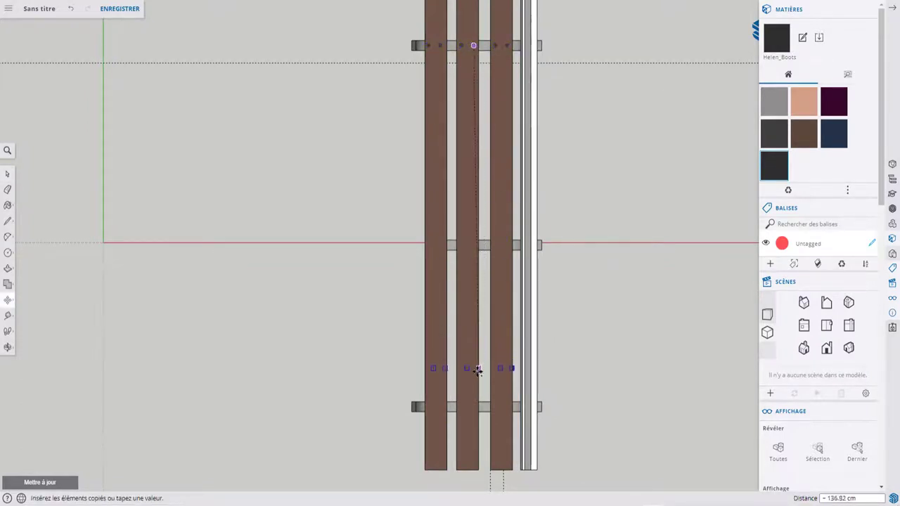
click(473, 410)
Orbit and zoom around the bench to inspect the copied bolt heads.
middle_drag(410, 364, 652, 195)
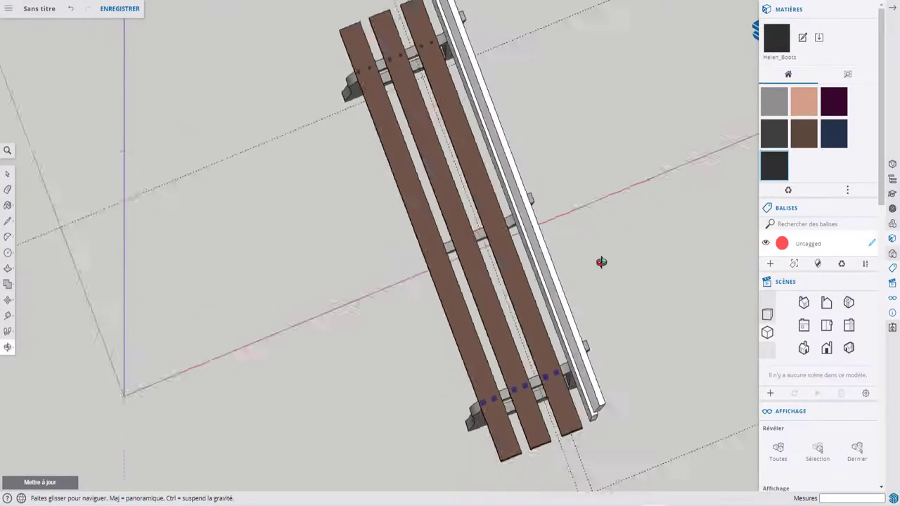
scroll(476, 248, up, 3)
scroll(470, 244, up, 3)
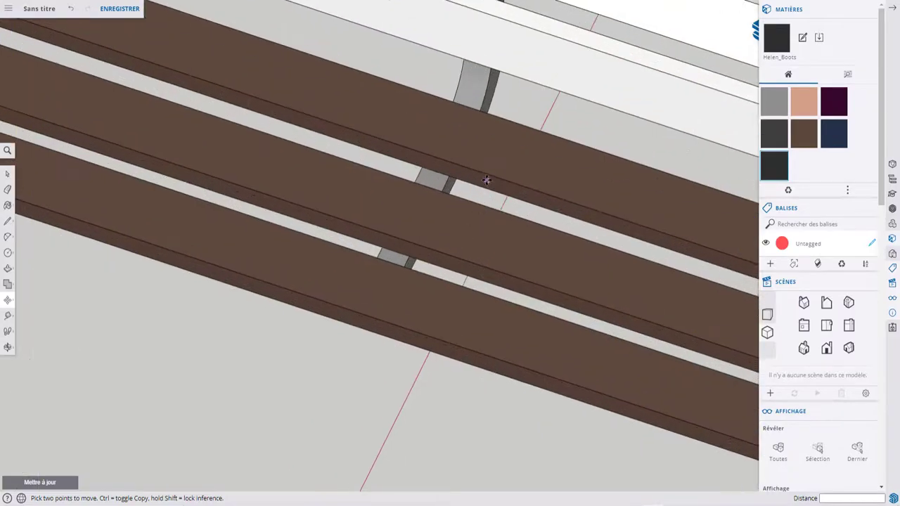
scroll(485, 181, up, 3)
middle_drag(457, 235, 542, 211)
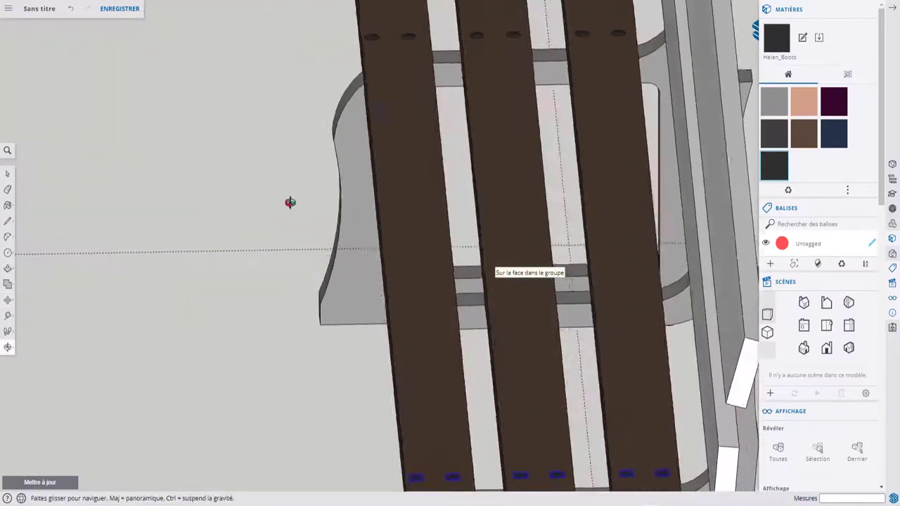
scroll(541, 211, down, 2)
scroll(524, 246, down, 5)
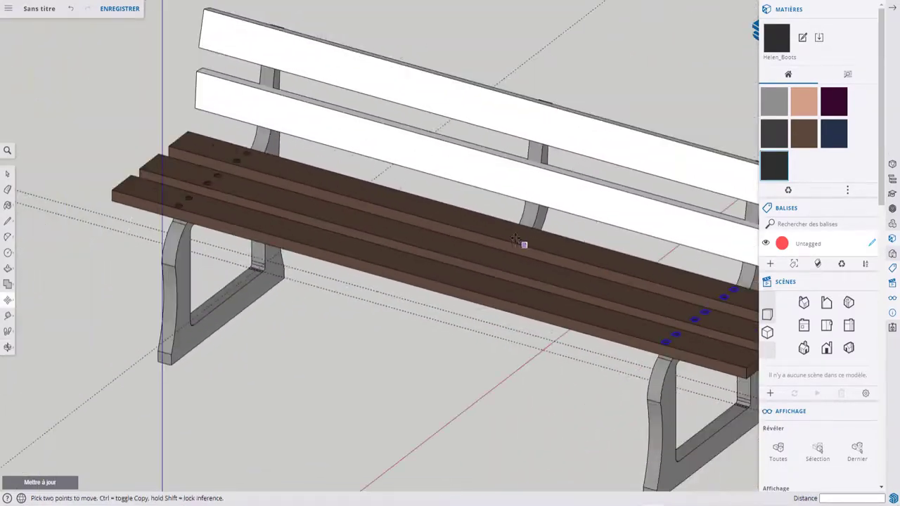
scroll(539, 245, up, 2)
mouse_move(476, 262)
middle_down()
mouse_move(452, 255)
mouse_move(553, 261)
mouse_move(466, 269)
middle_up()
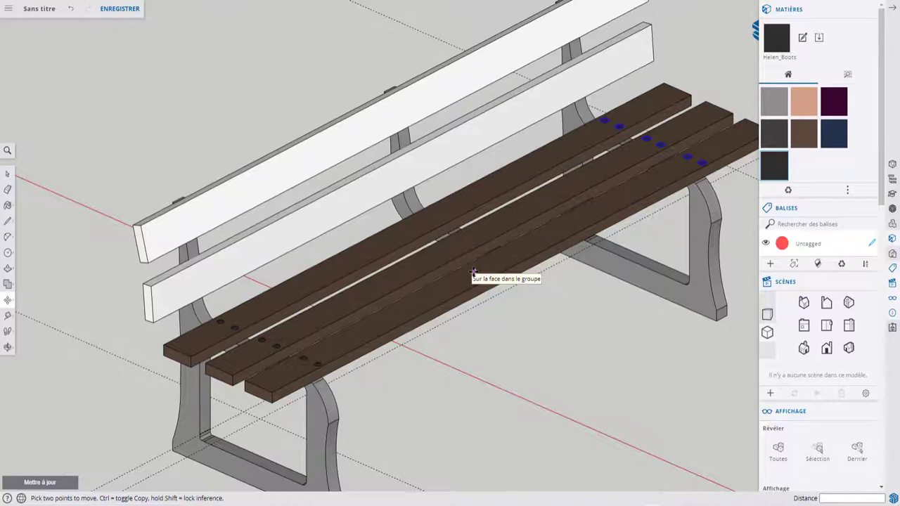
mouse_move(382, 291)
middle_down()
mouse_move(320, 301)
mouse_move(350, 286)
middle_up()
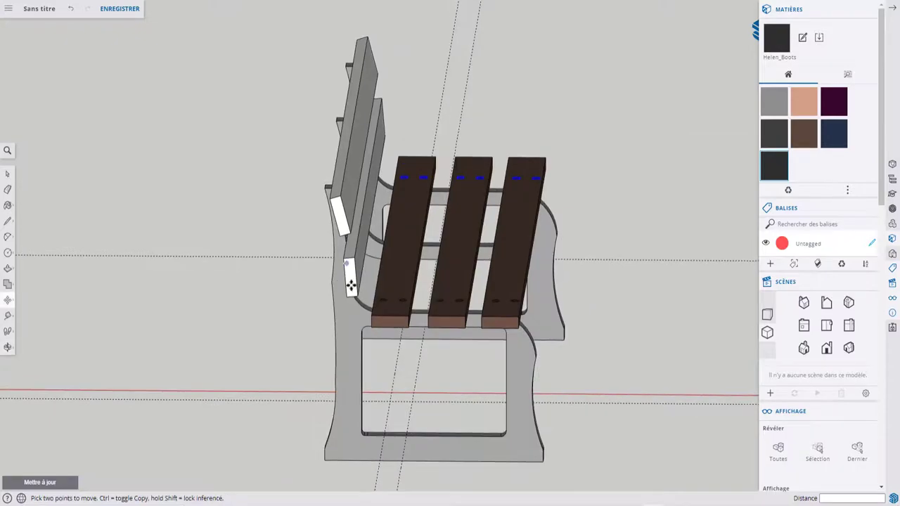
mouse_move(445, 208)
middle_down()
mouse_move(61, 185)
mouse_move(505, 209)
mouse_move(94, 247)
mouse_move(451, 372)
middle_up()
scroll(505, 348, up, 3)
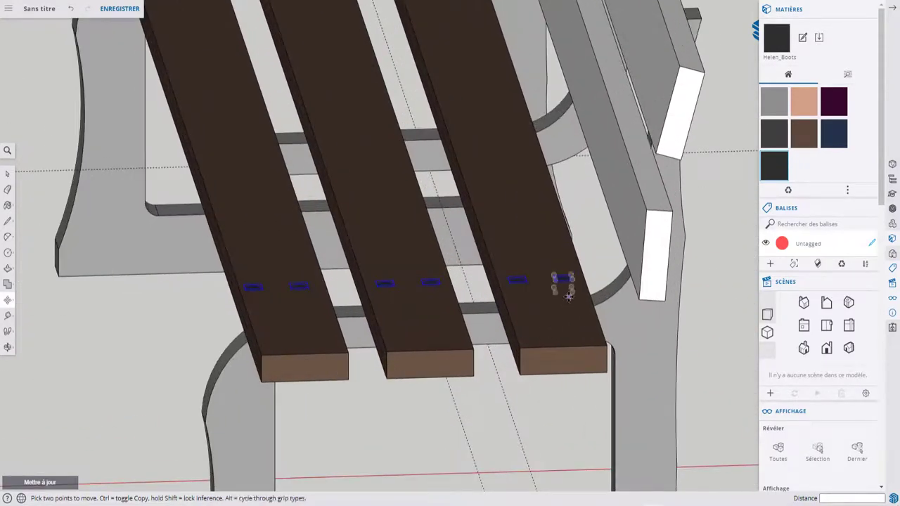
Return to Select and switch to the top-down standard view.
key(space)
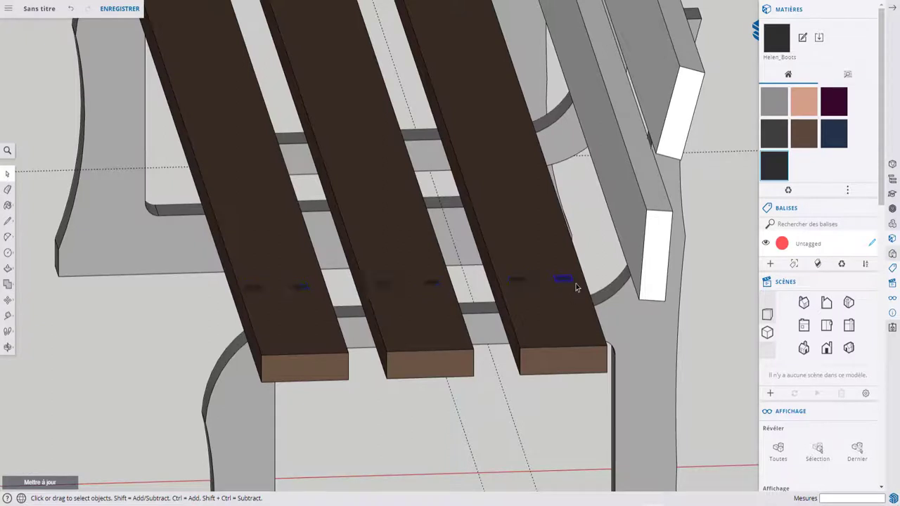
click(828, 326)
scroll(556, 243, down, 2)
scroll(549, 243, down, 2)
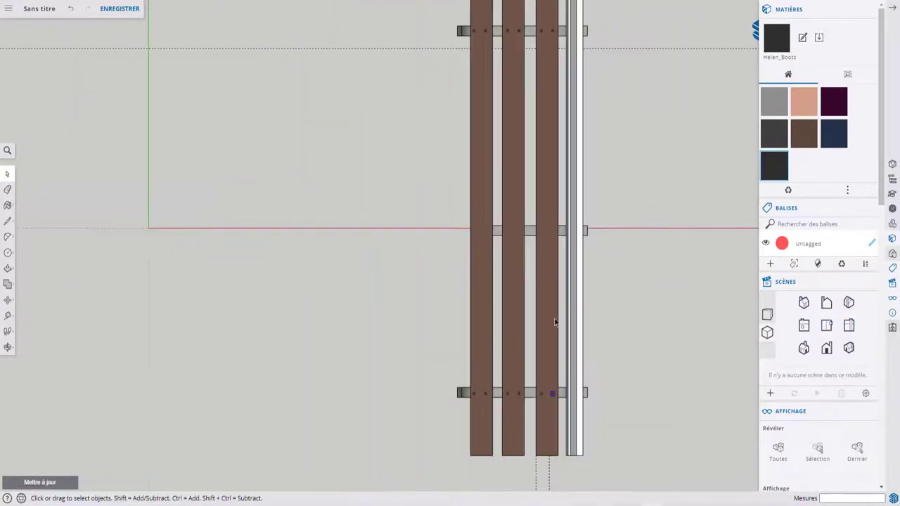
In side elevation, move the bolt beside the lower backrest slat and rotate it 76.9 degrees.
click(826, 302)
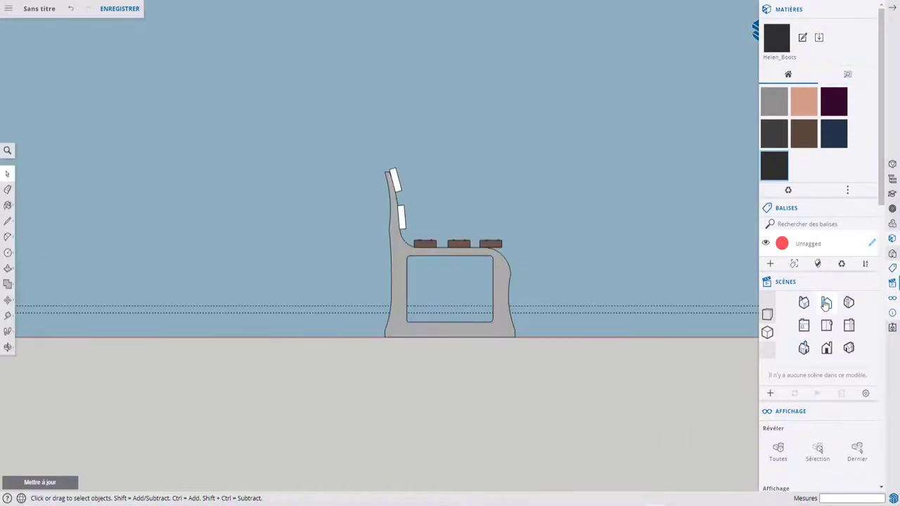
scroll(434, 237, up, 3)
scroll(435, 238, up, 2)
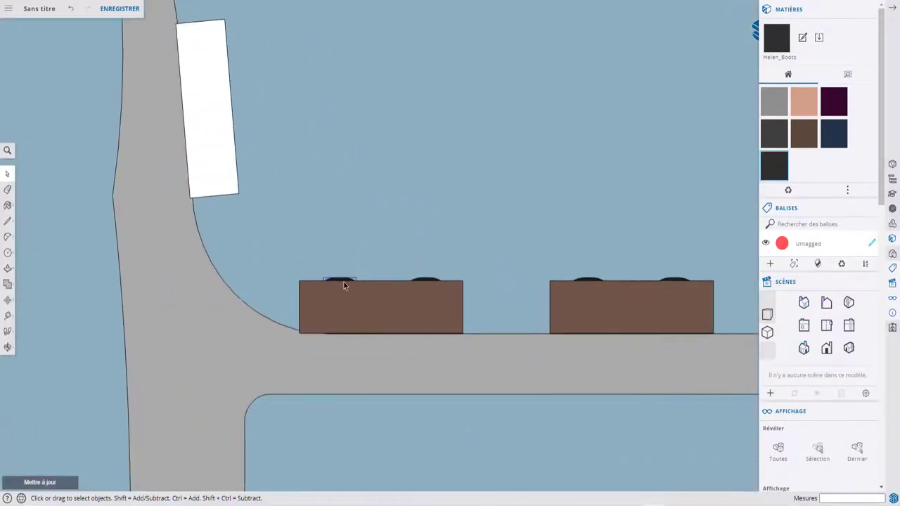
key(m)
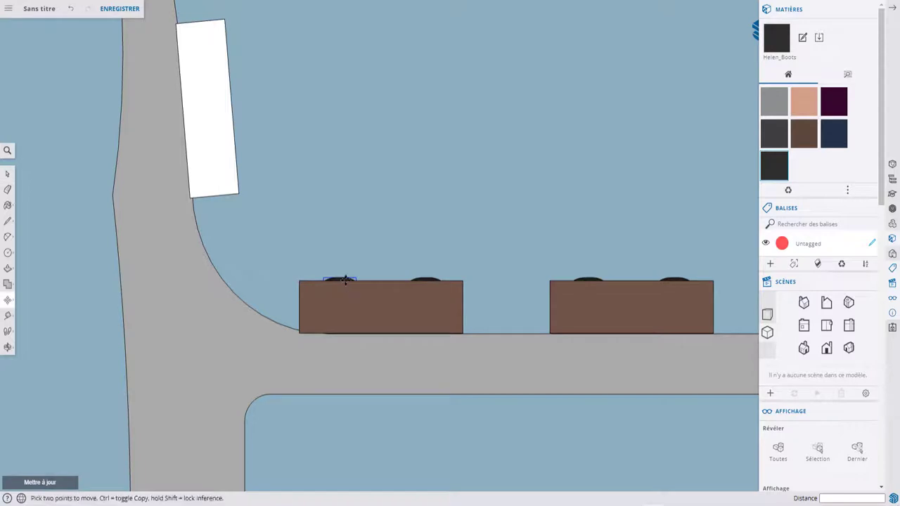
click(341, 276)
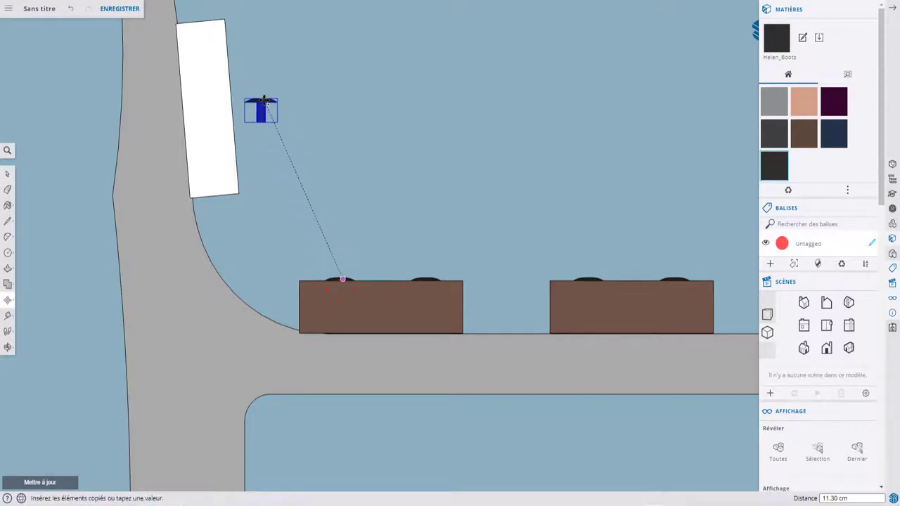
click(276, 113)
key(q)
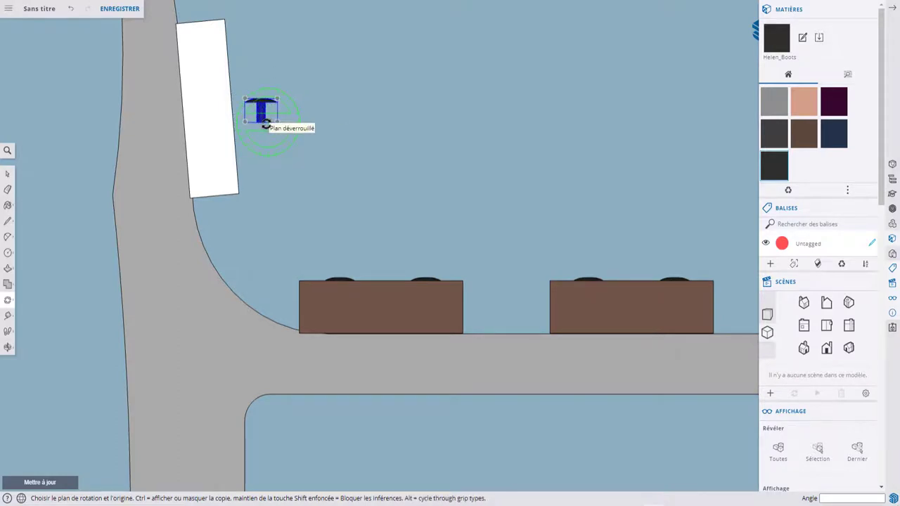
click(265, 123)
click(338, 124)
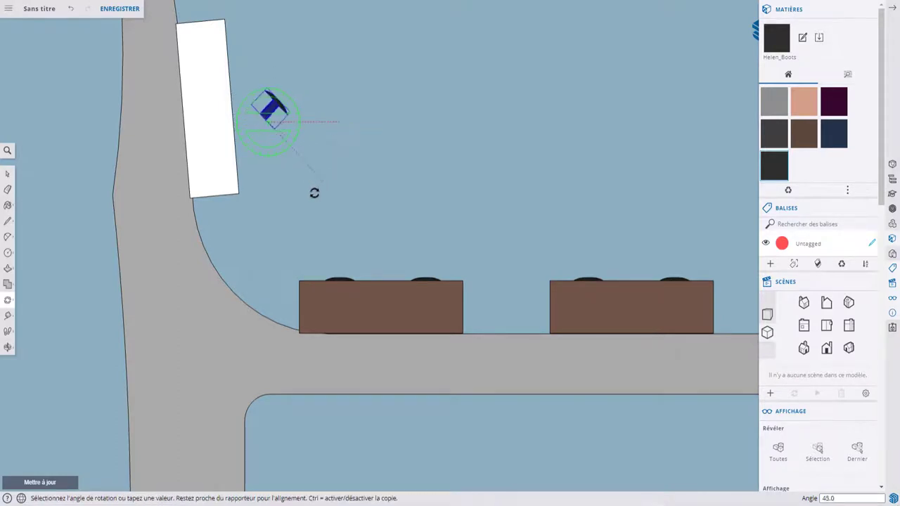
click(285, 209)
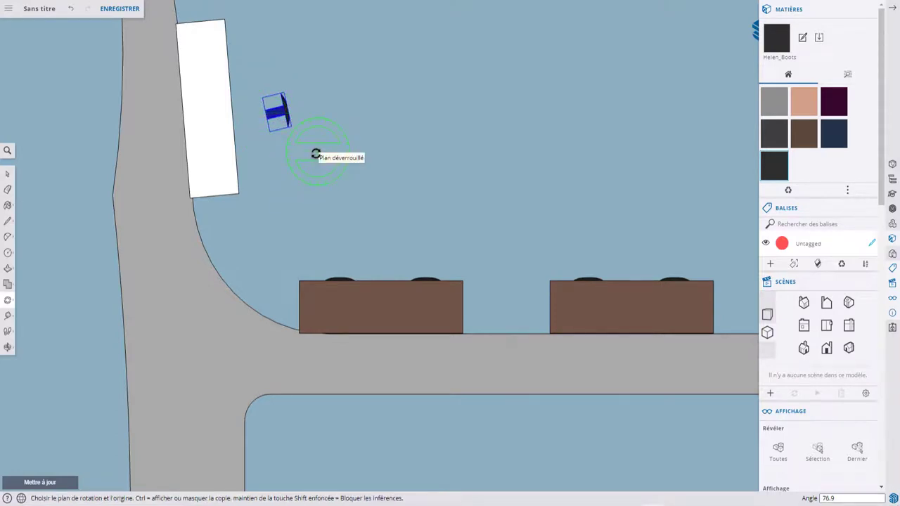
Tilt the bolt a further 8.3 degrees and seat it flush against the backrest slat.
key(m)
click(275, 114)
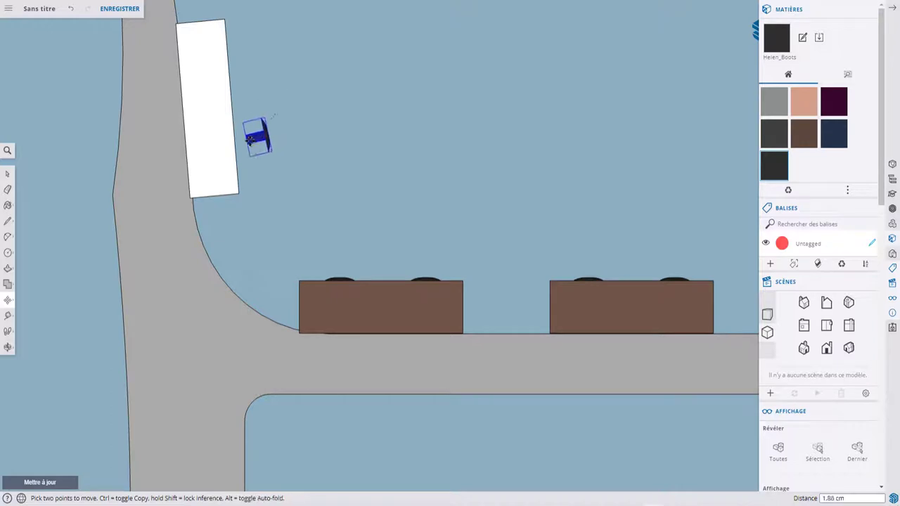
scroll(233, 167, up, 3)
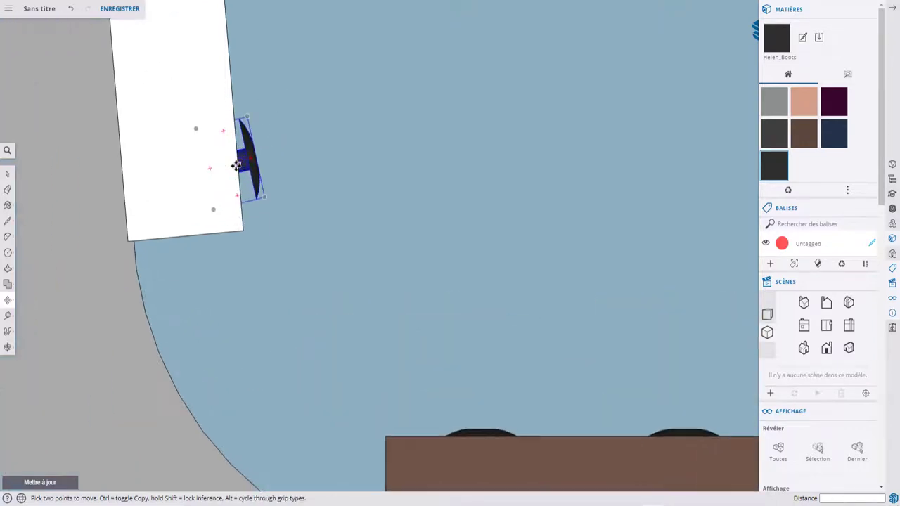
scroll(243, 166, up, 2)
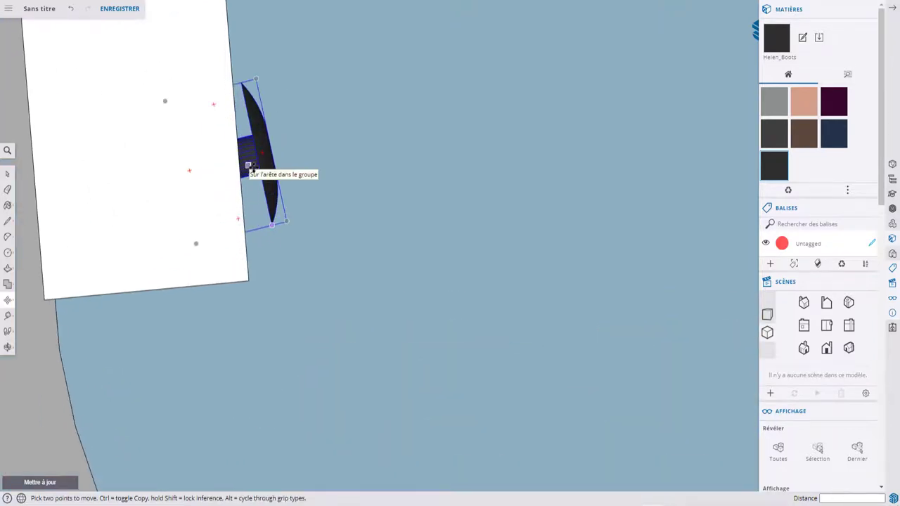
key(q)
click(248, 155)
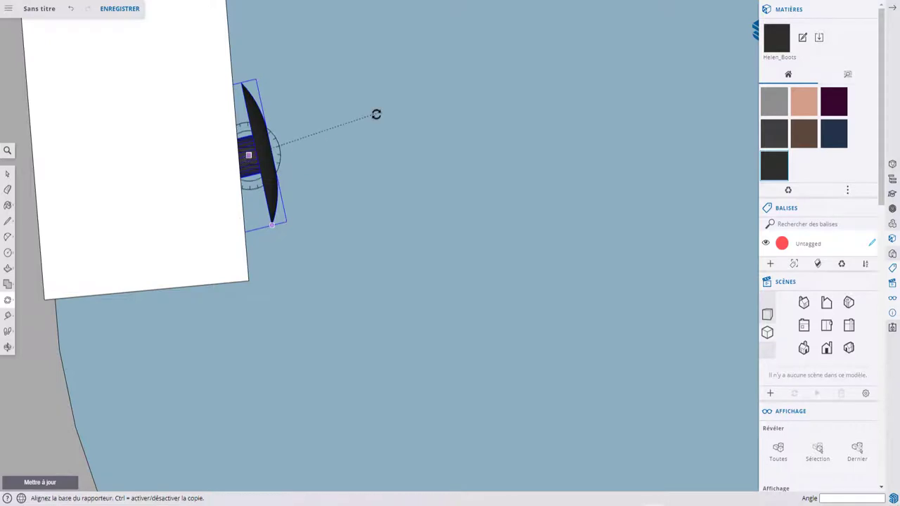
click(376, 116)
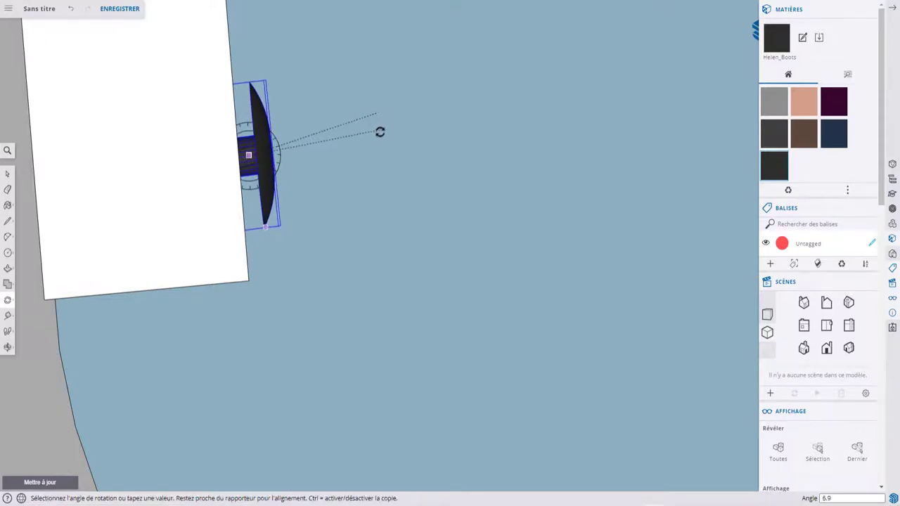
click(380, 135)
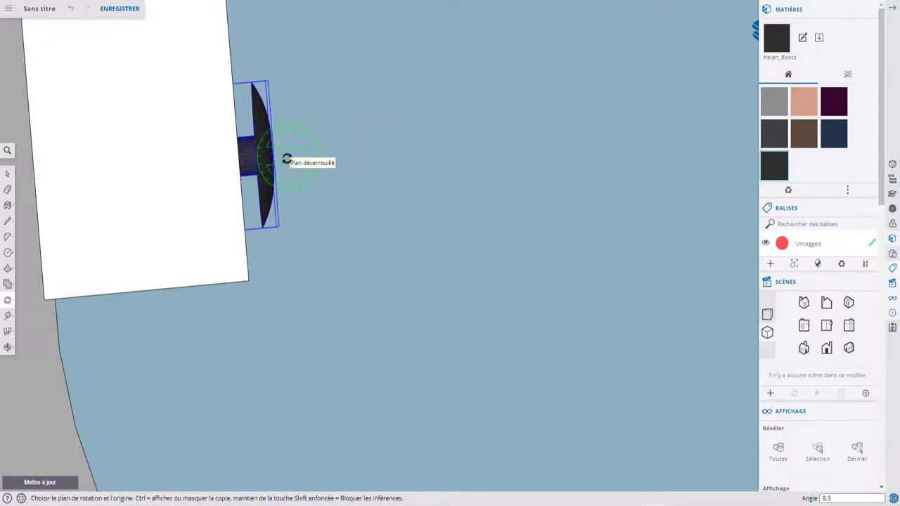
key(m)
click(261, 149)
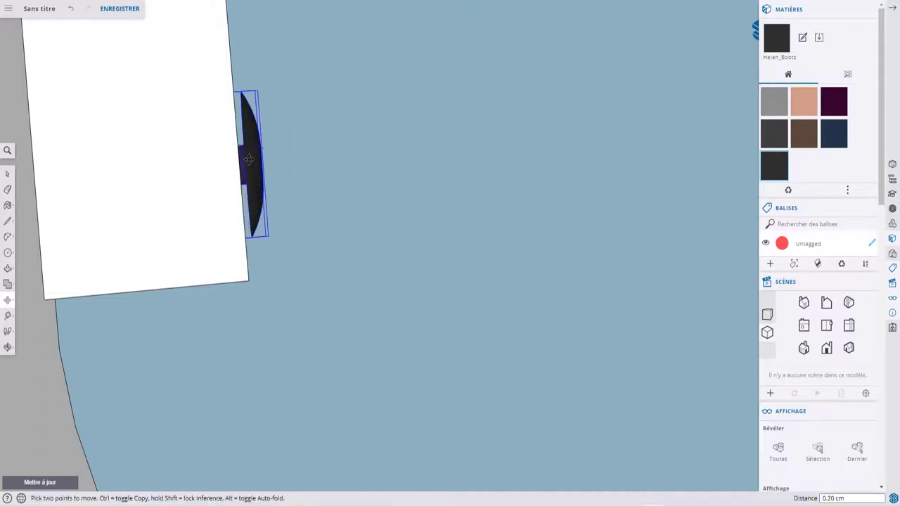
click(245, 158)
Place a copy of the bolt higher on the lower backrest slat.
scroll(286, 163, down, 2)
scroll(287, 131, down, 3)
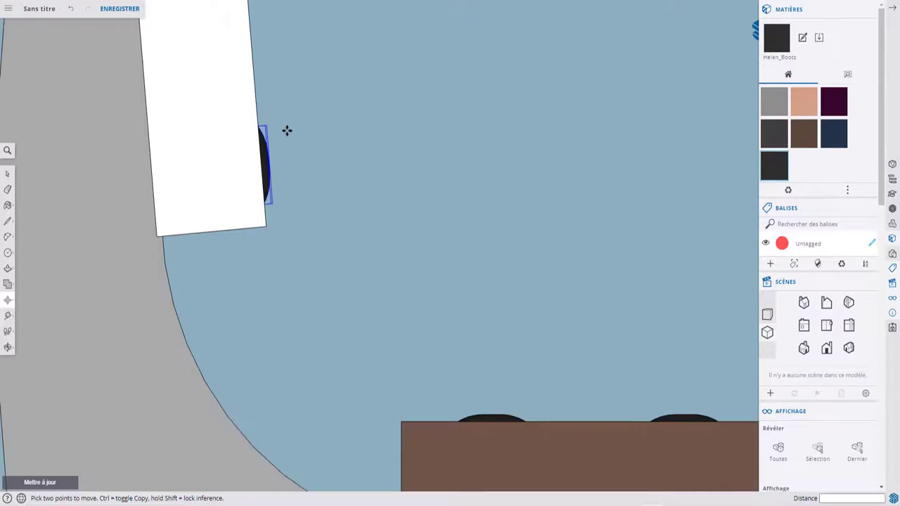
shift+middle_drag(284, 116, 325, 303)
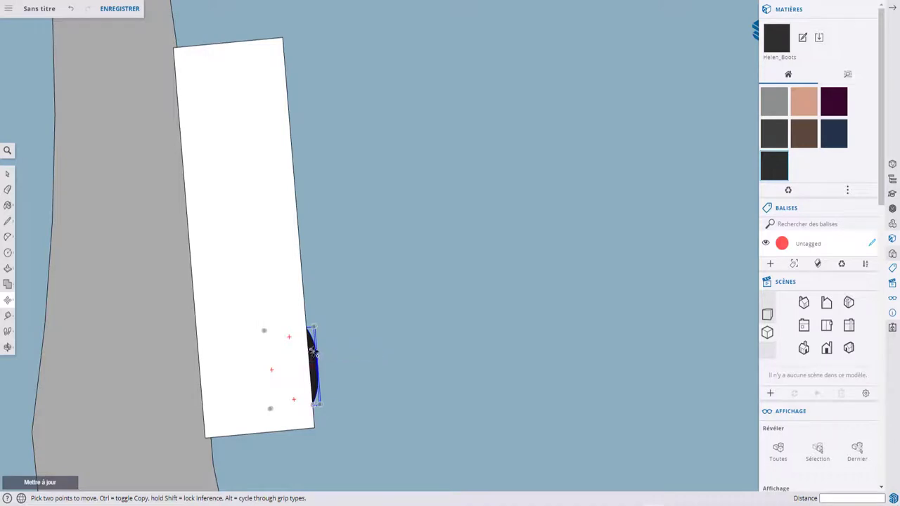
click(310, 350)
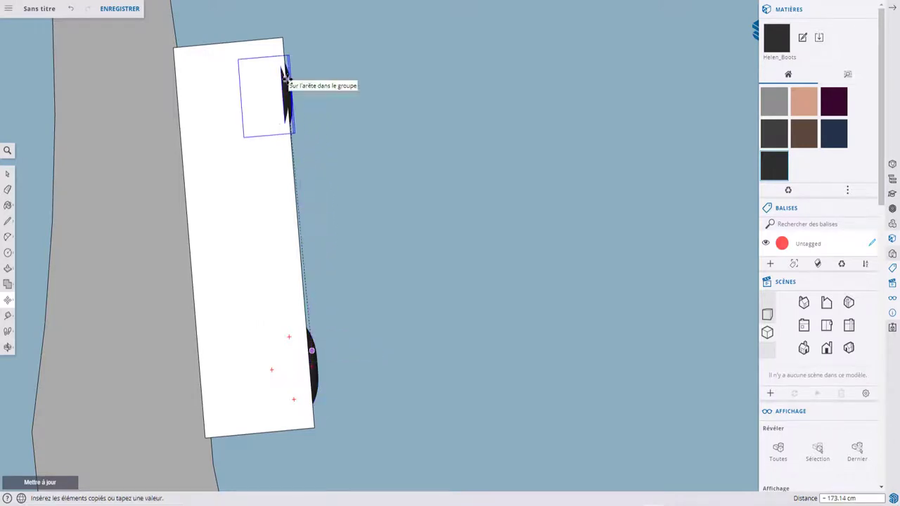
click(290, 75)
scroll(290, 75, up, 3)
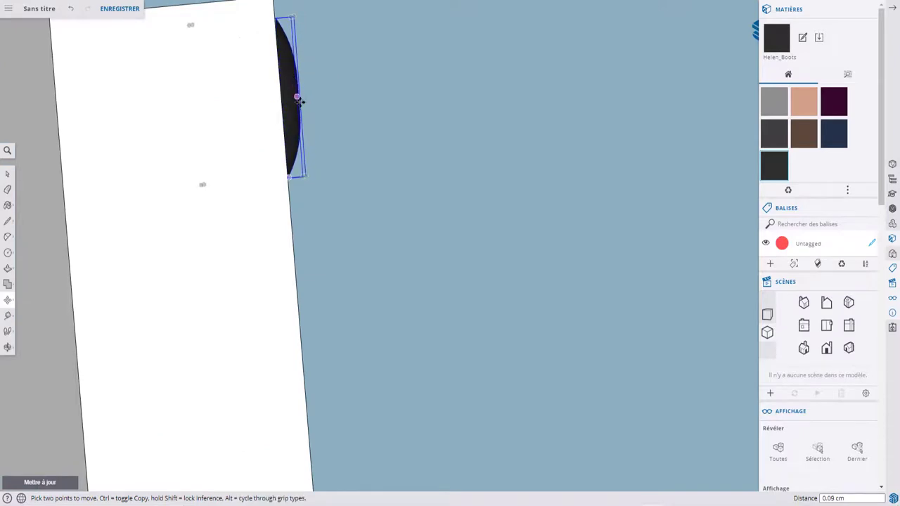
scroll(299, 96, down, 5)
mouse_move(328, 127)
middle_down()
mouse_move(261, 171)
mouse_move(162, 177)
mouse_move(382, 147)
mouse_move(578, 138)
mouse_move(368, 152)
mouse_move(558, 157)
mouse_move(401, 181)
middle_up()
scroll(267, 170, down, 2)
scroll(281, 166, down, 3)
scroll(267, 163, down, 3)
scroll(162, 176, up, 2)
Copy the top bolt head further left and delete the original right-hand bolt.
scroll(400, 177, up, 5)
key(ctrl)
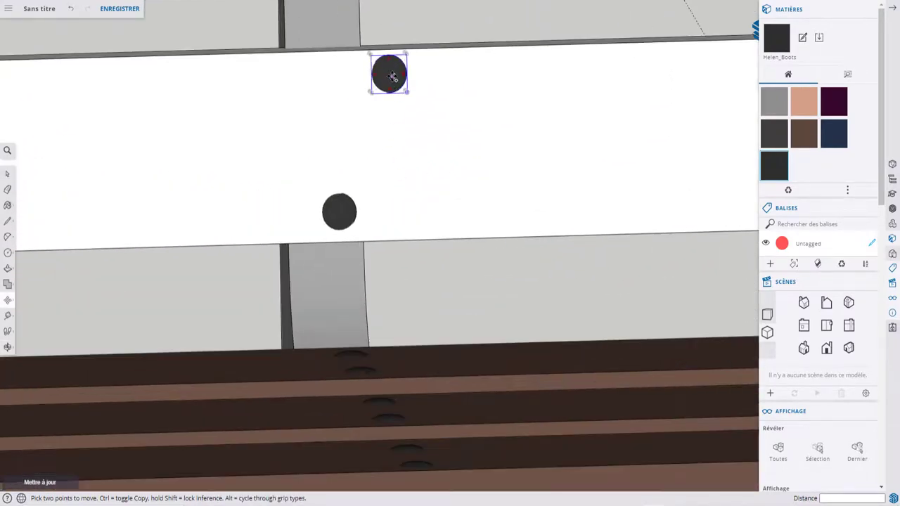
click(392, 70)
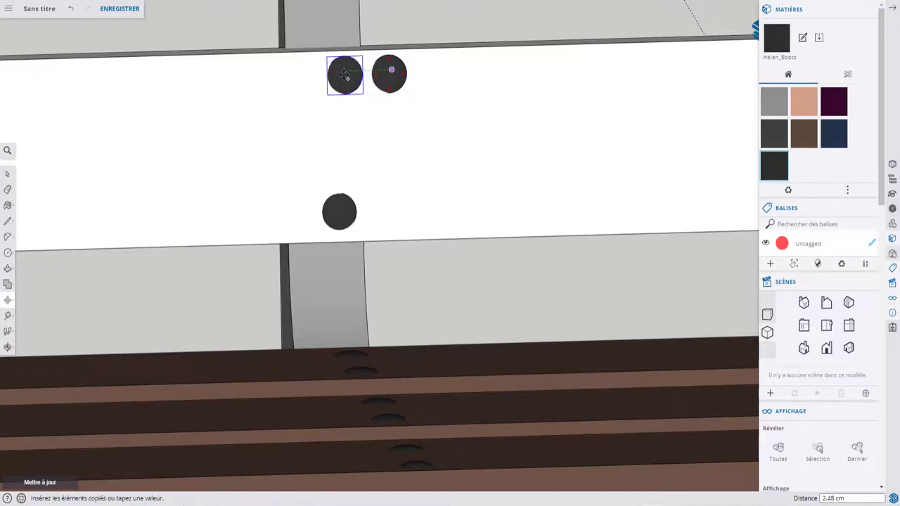
click(330, 74)
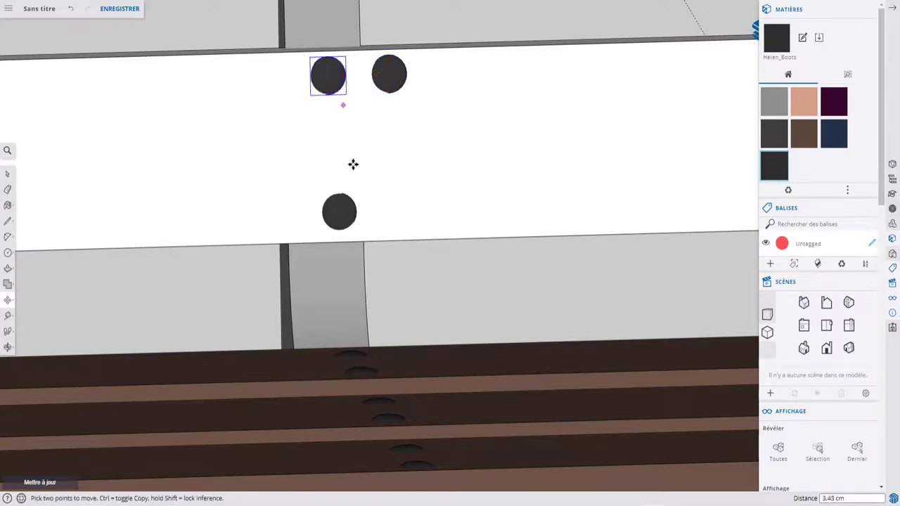
key(space)
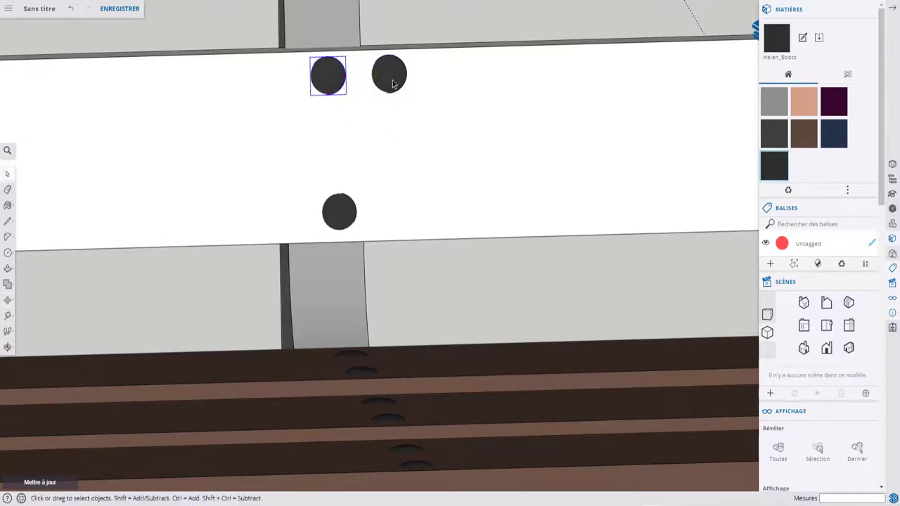
click(392, 83)
key(Delete)
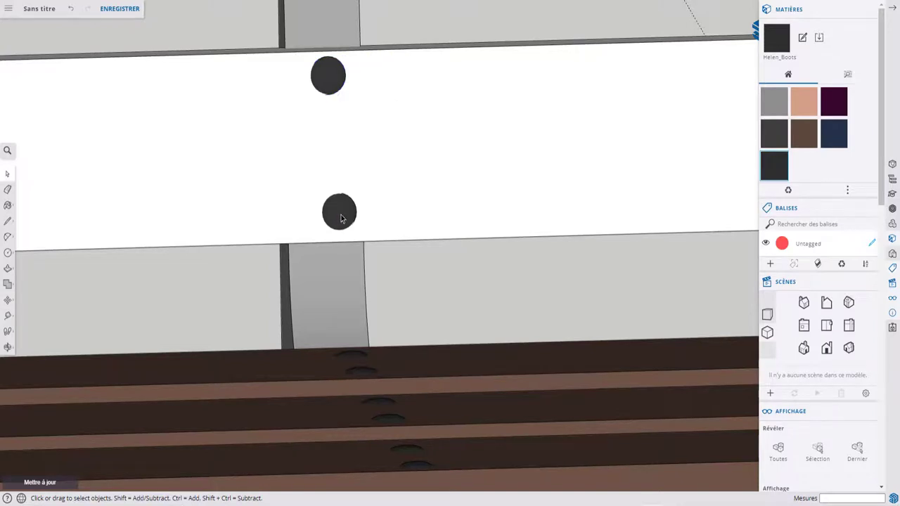
Nudge the lower bolt slightly left to line up with the top one.
key(m)
click(340, 213)
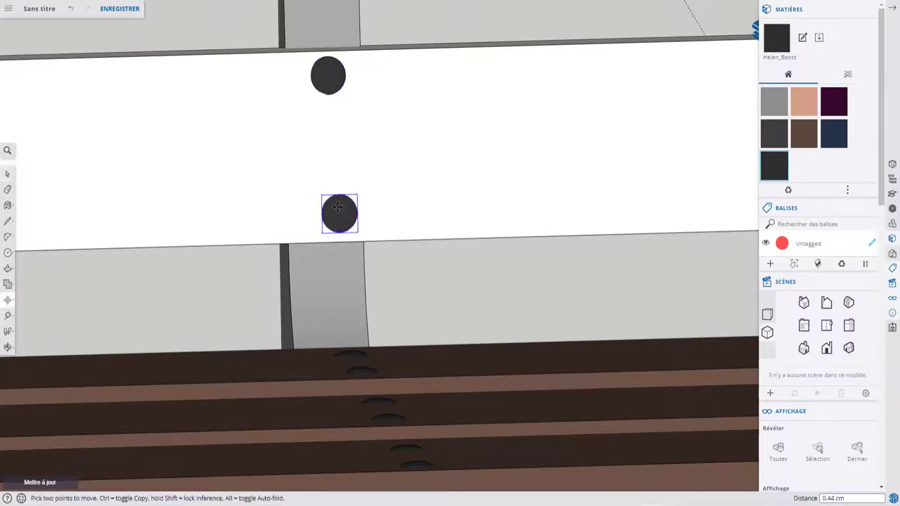
scroll(330, 206, down, 3)
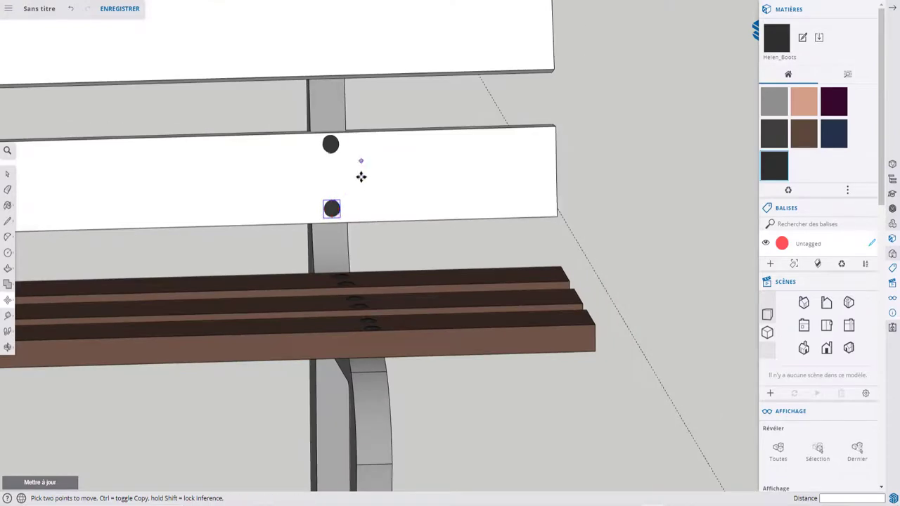
scroll(357, 192, down, 1)
scroll(354, 182, down, 2)
middle_drag(355, 181, 511, 193)
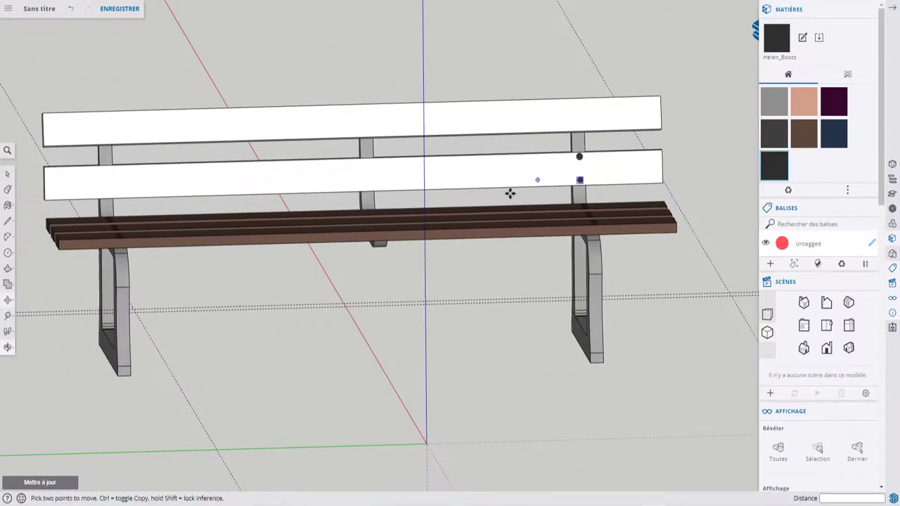
Copy both bolts 153.82 cm along the slat onto the left support.
key(space)
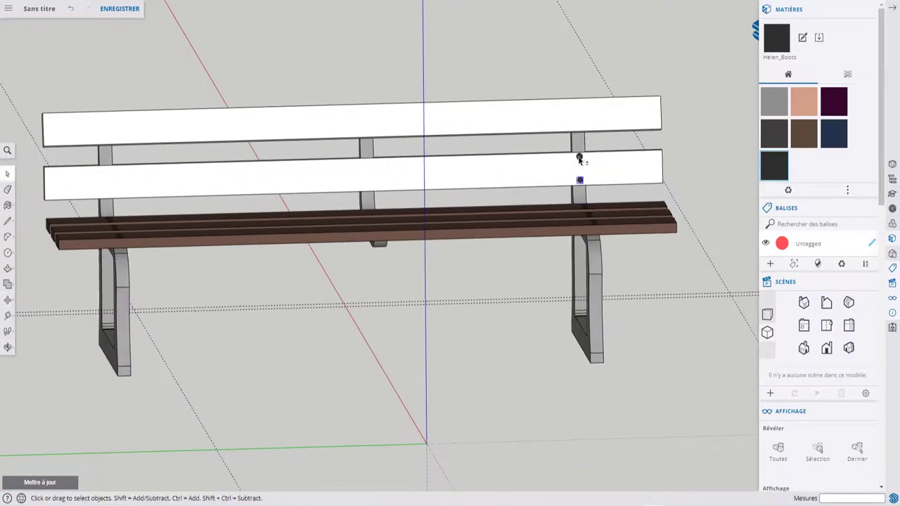
key(m)
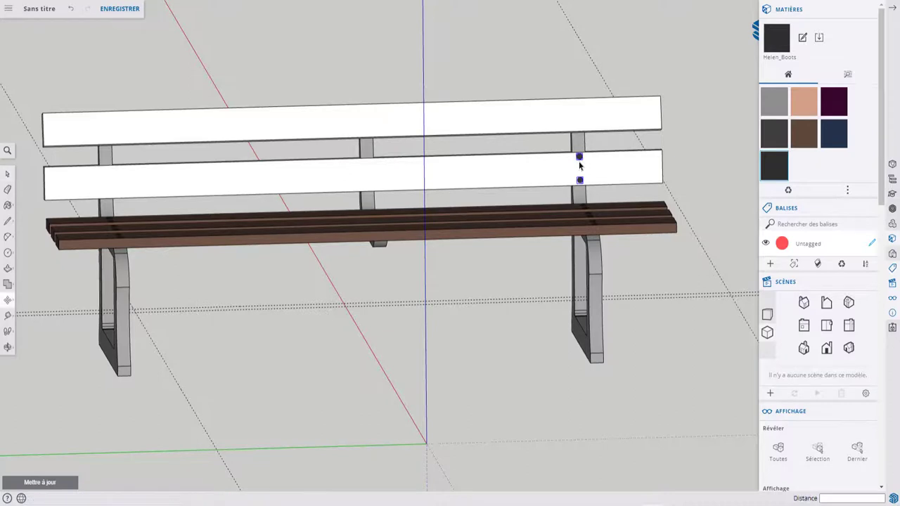
ctrl+click(579, 156)
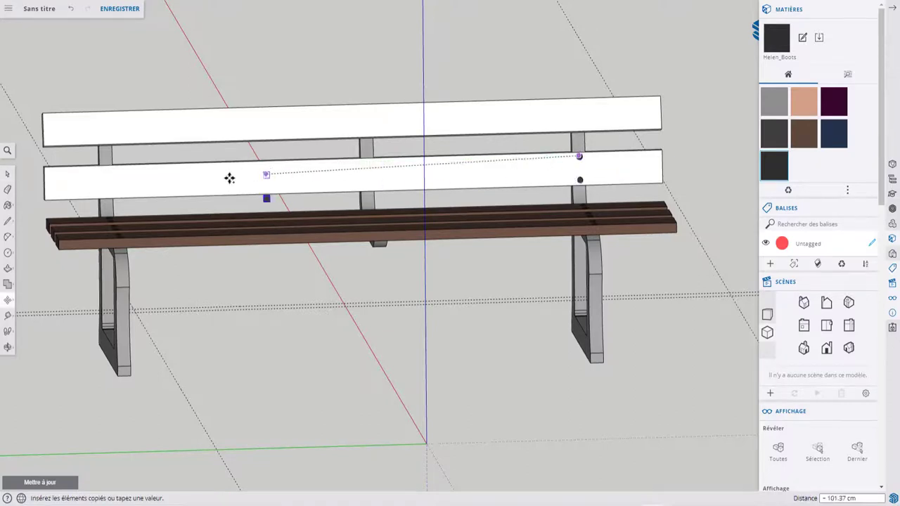
click(104, 171)
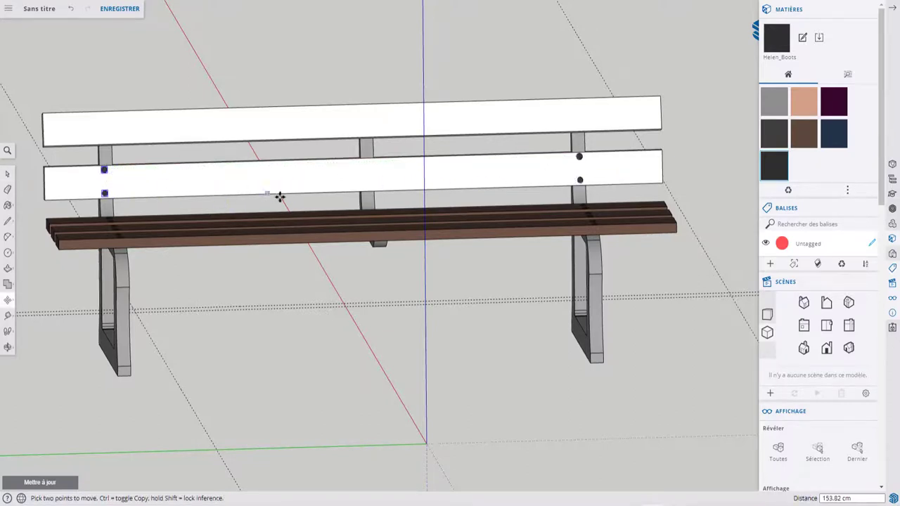
mouse_move(280, 195)
middle_down()
mouse_move(417, 301)
mouse_move(426, 345)
mouse_move(428, 285)
middle_up()
Apply the dark brown material to the top and second backrest slats with Paint Bucket.
scroll(427, 286, down, 3)
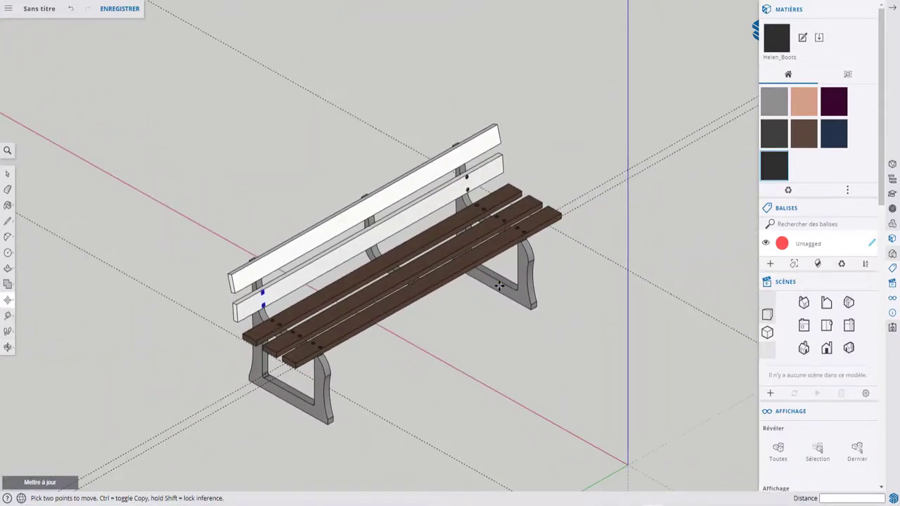
key(space)
key(b)
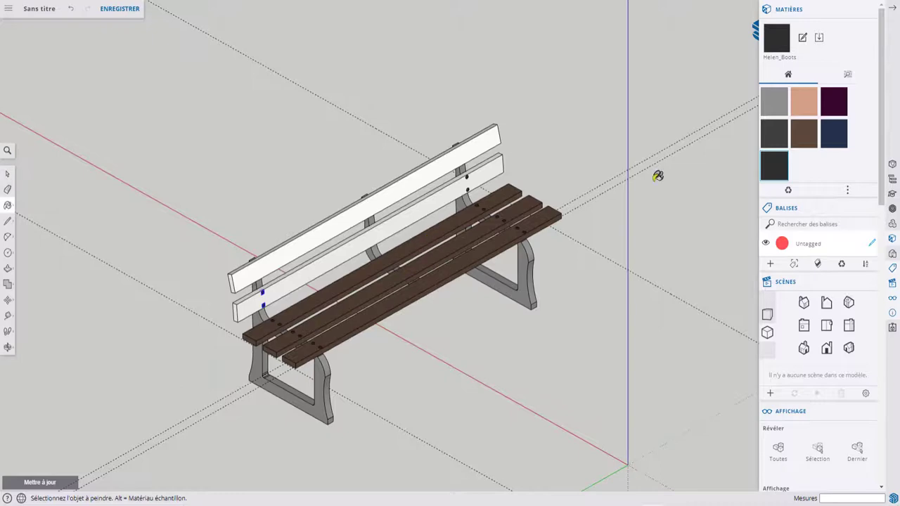
click(791, 142)
click(415, 185)
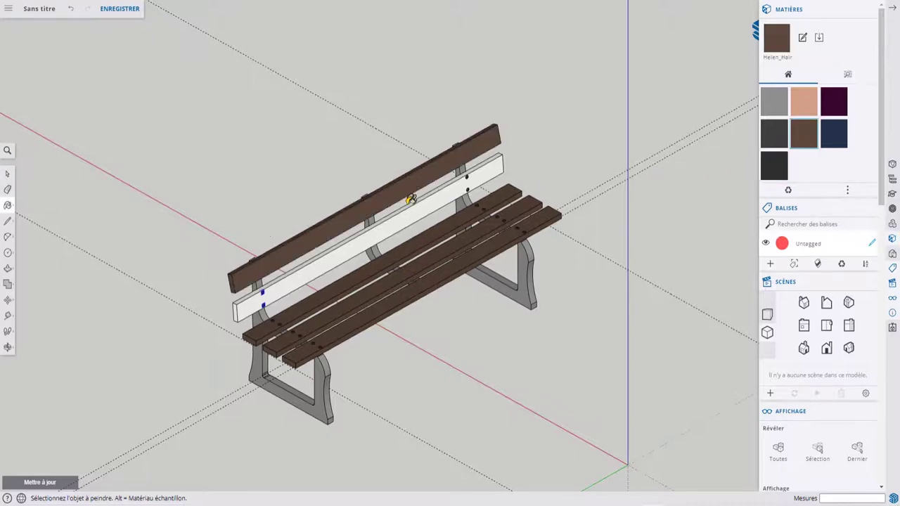
click(409, 217)
scroll(393, 232, up, 2)
scroll(364, 234, up, 2)
scroll(363, 232, up, 2)
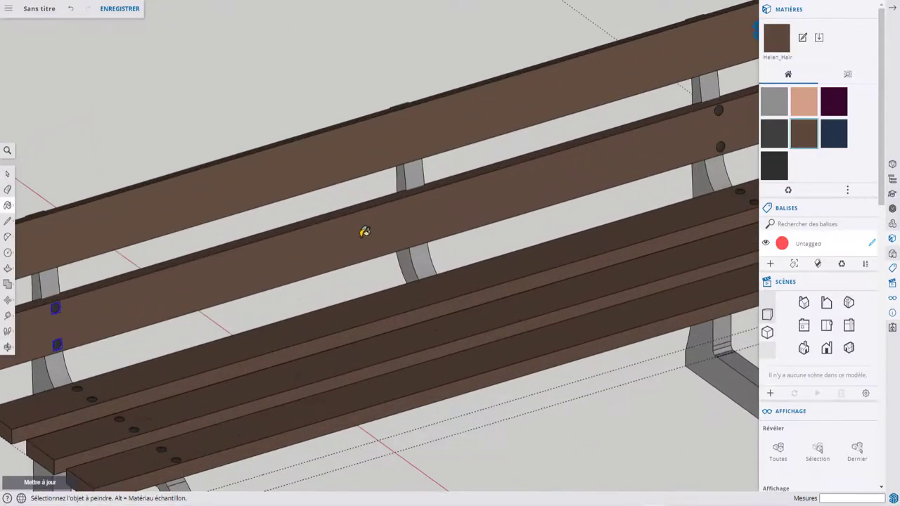
scroll(380, 211, down, 2)
scroll(398, 195, up, 3)
scroll(418, 254, down, 3)
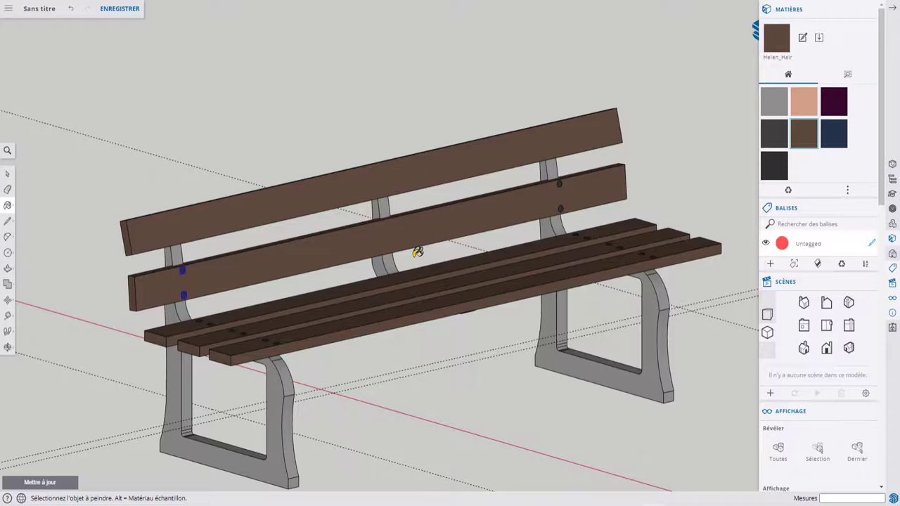
scroll(401, 257, down, 3)
mouse_move(509, 244)
middle_down()
mouse_move(272, 253)
mouse_move(607, 337)
mouse_move(486, 338)
mouse_move(609, 325)
mouse_move(374, 275)
mouse_move(410, 316)
mouse_move(336, 355)
mouse_move(438, 446)
middle_up()
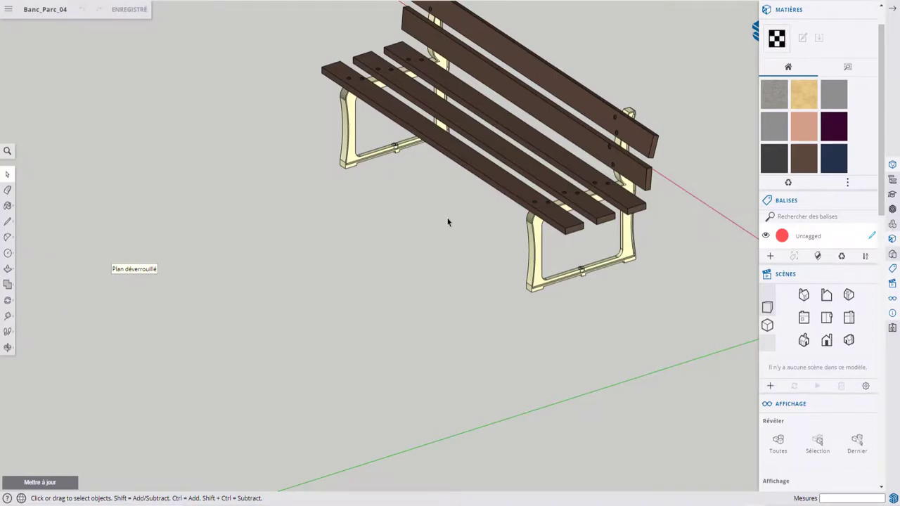
key(w)
mouse_move(438, 226)
mouse_down()
mouse_move(384, 258)
mouse_move(416, 229)
mouse_move(386, 297)
mouse_move(433, 227)
mouse_move(521, 338)
mouse_move(521, 305)
mouse_move(434, 253)
mouse_move(345, 241)
mouse_move(368, 214)
mouse_move(345, 204)
mouse_up()
key(space)
key(w)
key(space)
scroll(345, 205, up, 5)
mouse_move(346, 205)
middle_down()
mouse_move(254, 161)
mouse_move(200, 173)
middle_up()
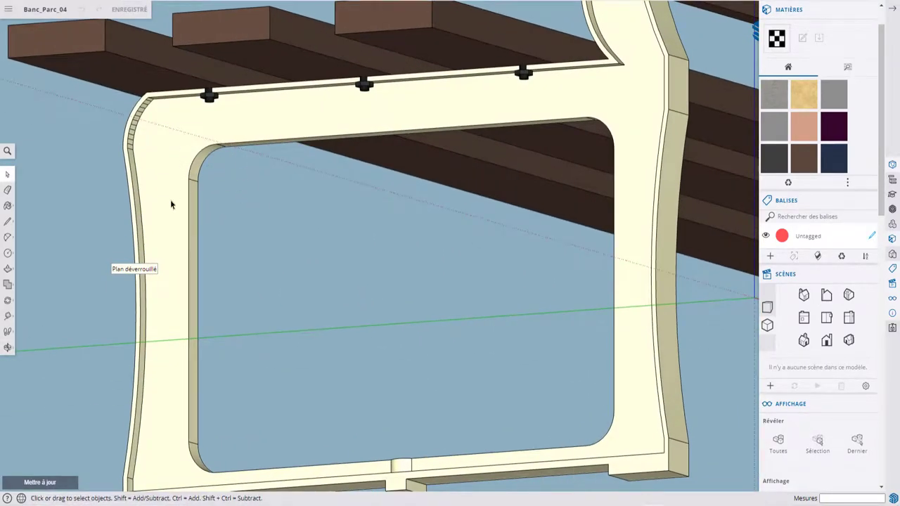
key(w)
mouse_move(191, 221)
mouse_down()
mouse_move(197, 239)
mouse_move(181, 299)
mouse_move(141, 297)
mouse_up()
key(space)
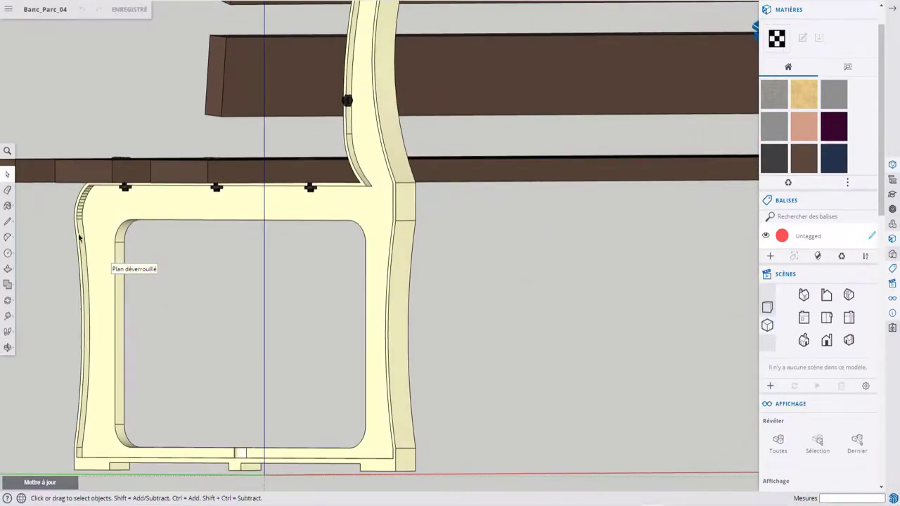
mouse_move(79, 239)
middle_down()
mouse_move(378, 245)
mouse_move(519, 263)
mouse_move(452, 262)
middle_up()
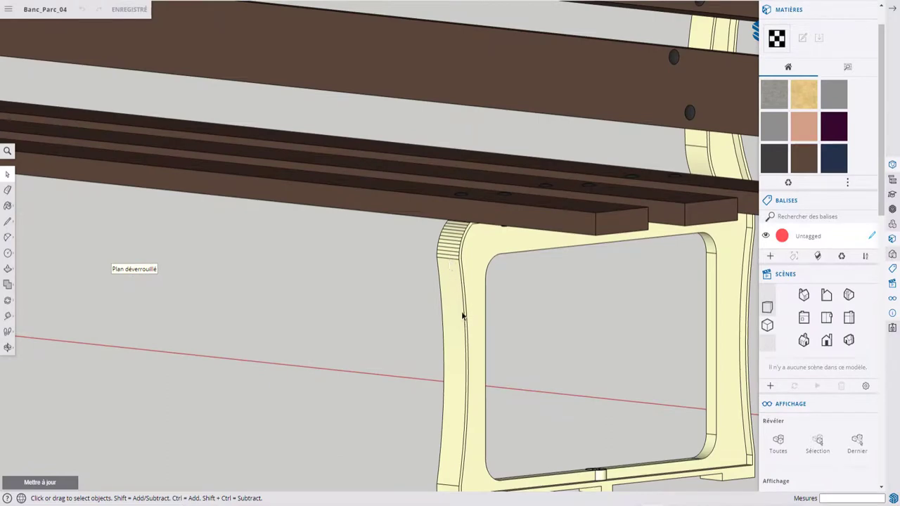
scroll(462, 316, down, 3)
scroll(450, 255, up, 1)
scroll(452, 256, up, 3)
scroll(454, 239, up, 2)
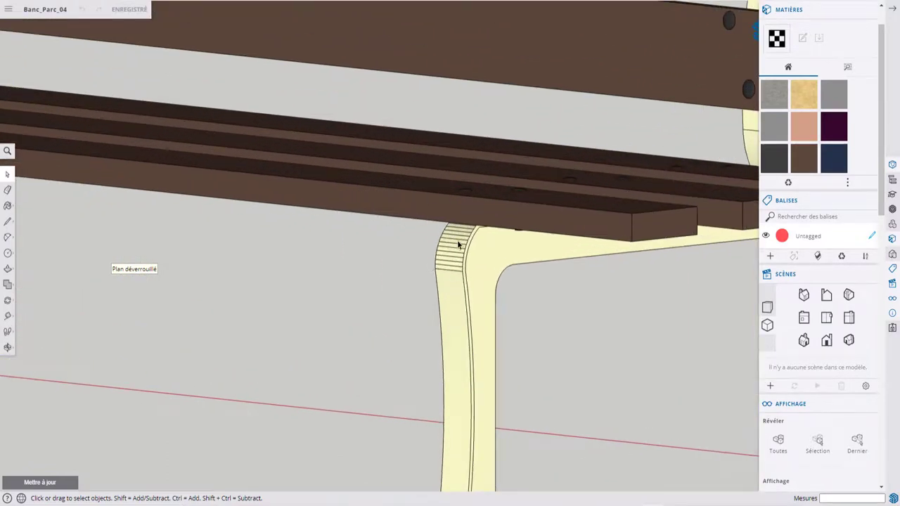
scroll(460, 288, down, 3)
mouse_move(458, 282)
middle_down()
mouse_move(429, 295)
mouse_move(451, 290)
middle_up()
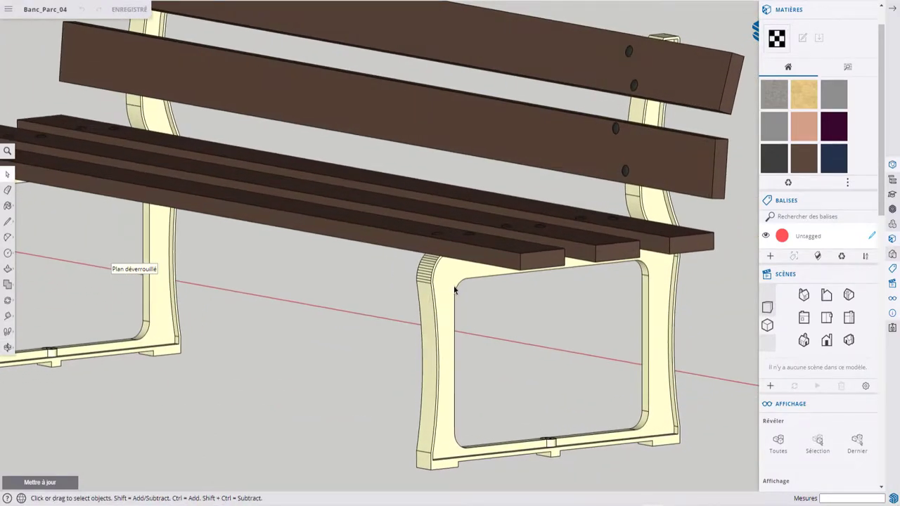
scroll(455, 289, down, 2)
mouse_move(470, 305)
middle_down()
mouse_move(483, 363)
mouse_move(458, 360)
middle_up()
shift+middle_drag(517, 411, 398, 258)
scroll(394, 292, up, 5)
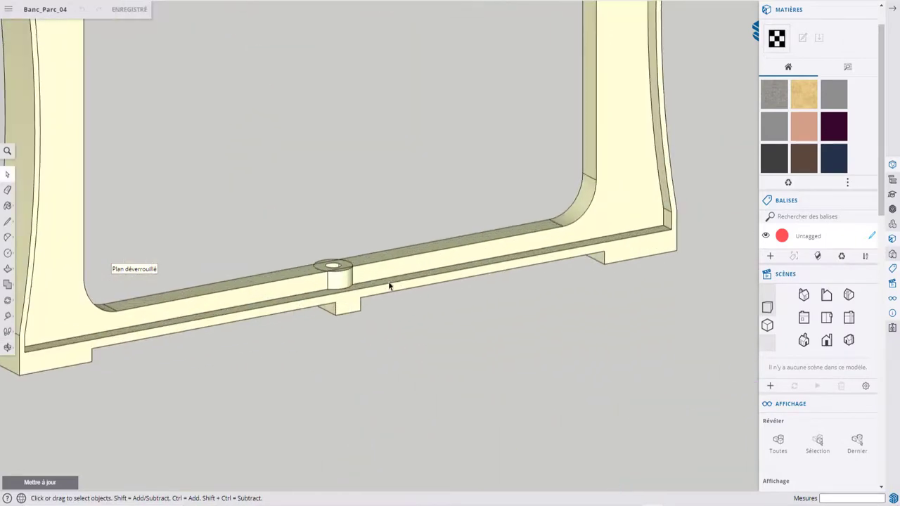
scroll(337, 304, down, 2)
mouse_move(349, 303)
middle_down()
mouse_move(352, 162)
mouse_move(337, 318)
mouse_move(338, 309)
middle_up()
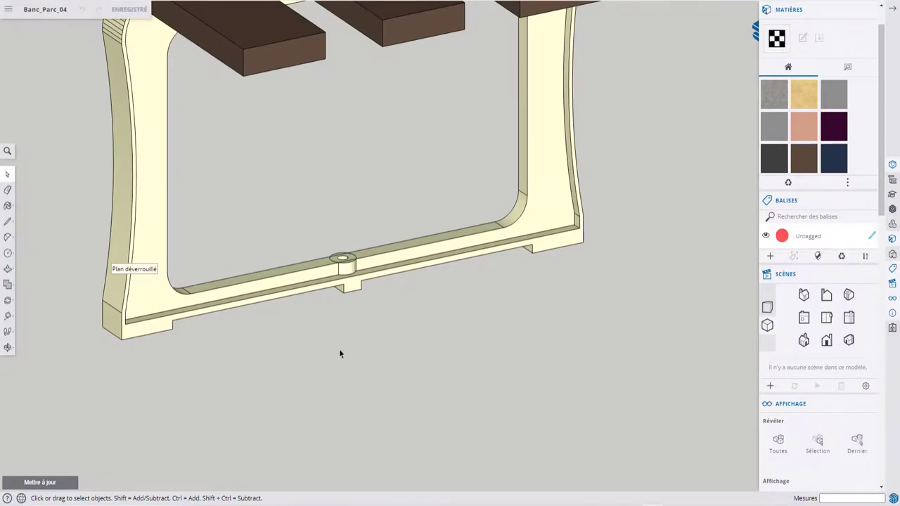
scroll(339, 354, down, 5)
middle_drag(339, 354, 449, 327)
scroll(445, 324, up, 2)
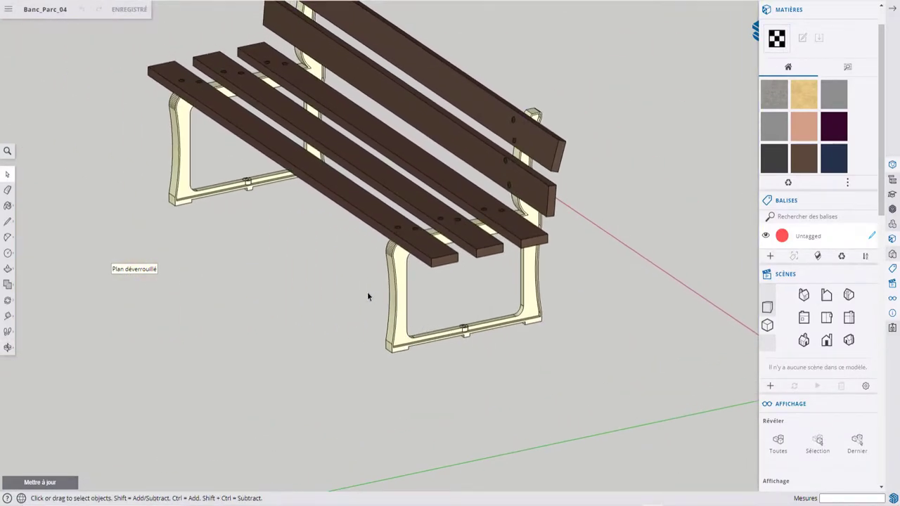
mouse_move(367, 292)
middle_down()
mouse_move(344, 307)
mouse_move(493, 257)
mouse_move(265, 235)
mouse_move(362, 141)
middle_up()
scroll(362, 142, up, 5)
scroll(362, 142, up, 5)
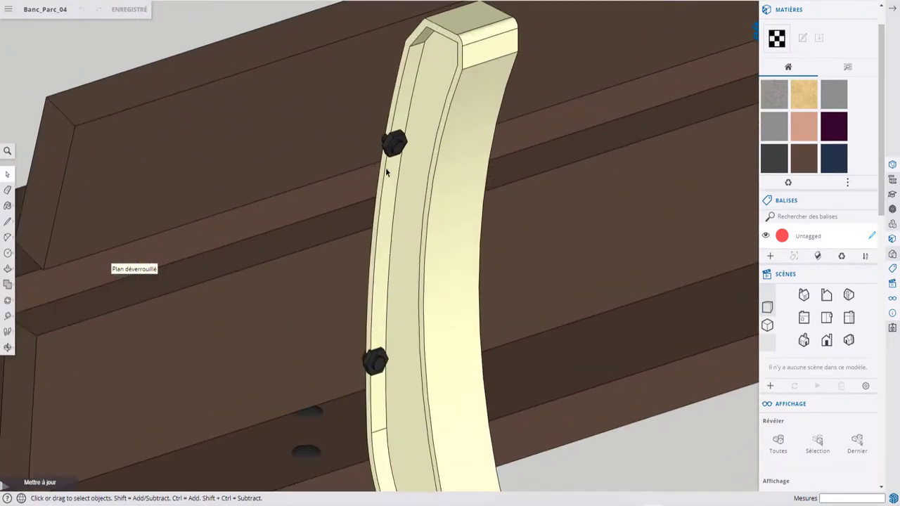
scroll(387, 169, up, 3)
middle_drag(434, 147, 452, 158)
scroll(453, 159, down, 3)
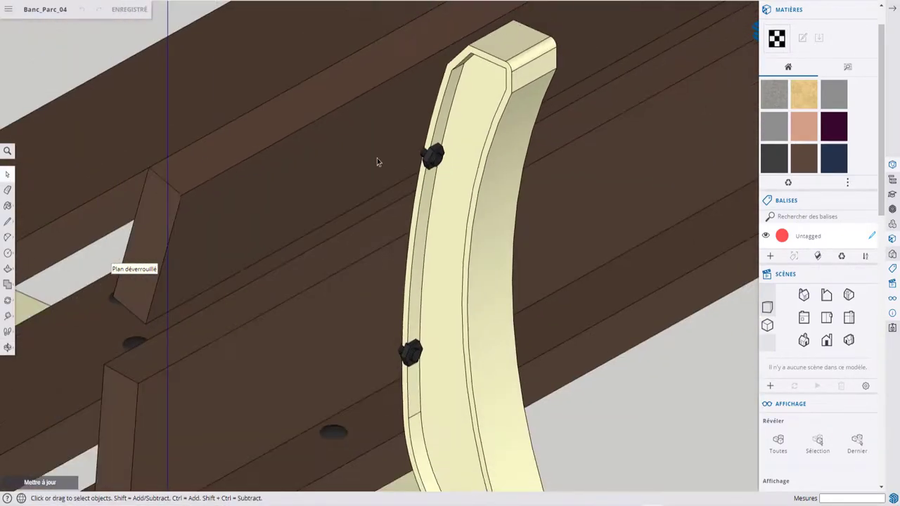
Hide the top backrest slat and turn off hidden geometry to inspect the bolt.
scroll(376, 161, down, 3)
scroll(376, 160, up, 2)
right_click(376, 160)
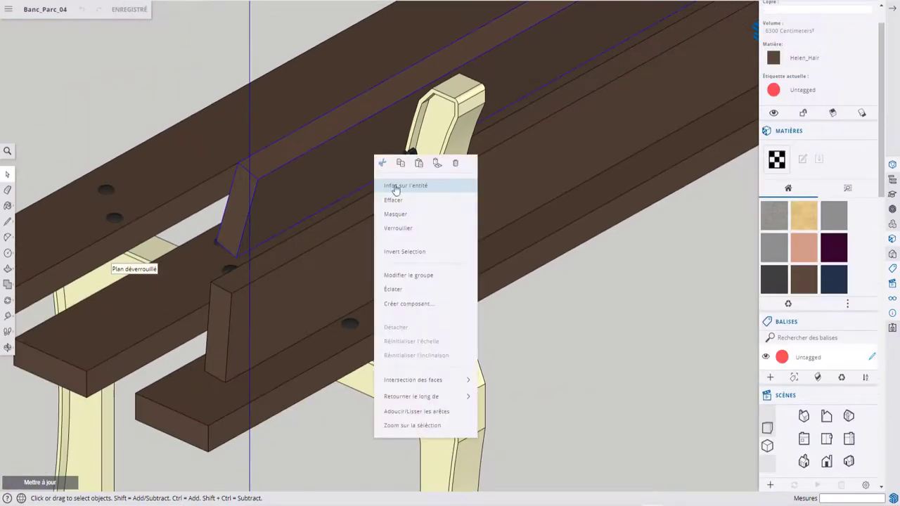
click(396, 214)
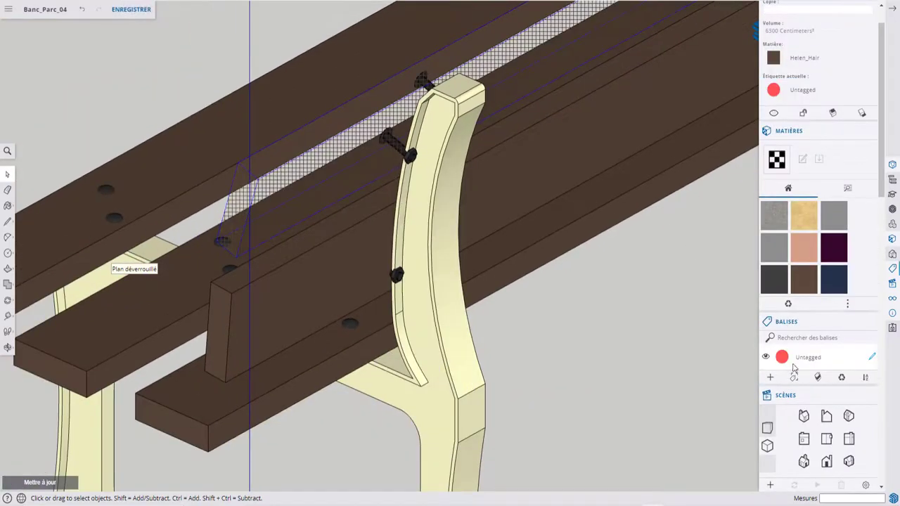
scroll(809, 309, down, 5)
scroll(822, 251, down, 5)
scroll(848, 195, up, 4)
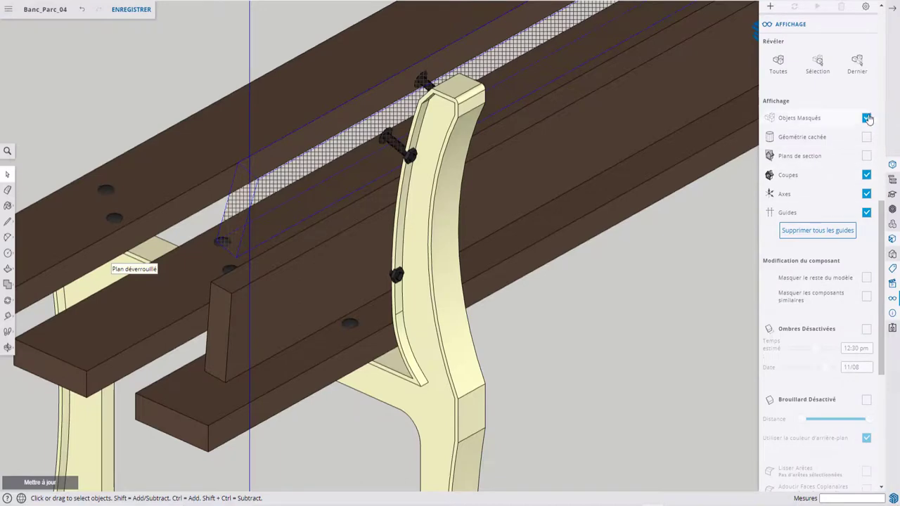
click(868, 118)
middle_drag(534, 185, 517, 189)
scroll(432, 165, up, 5)
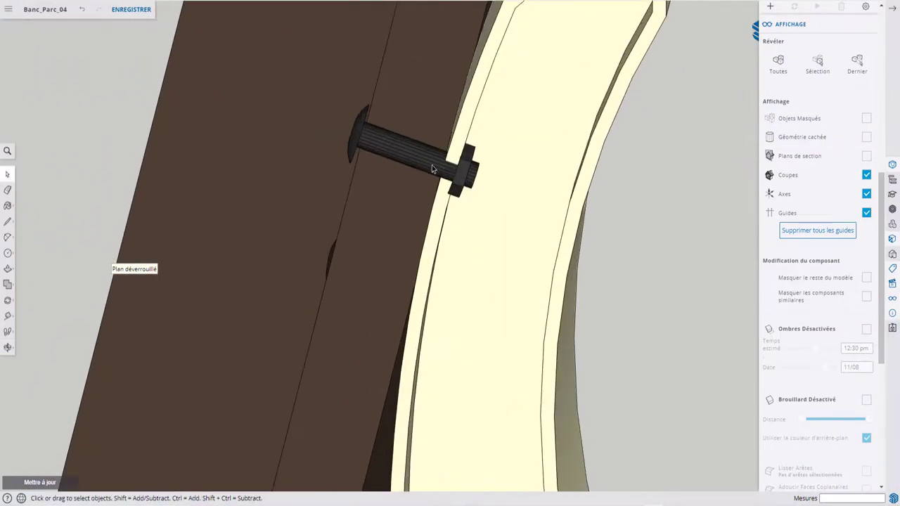
middle_drag(432, 164, 378, 169)
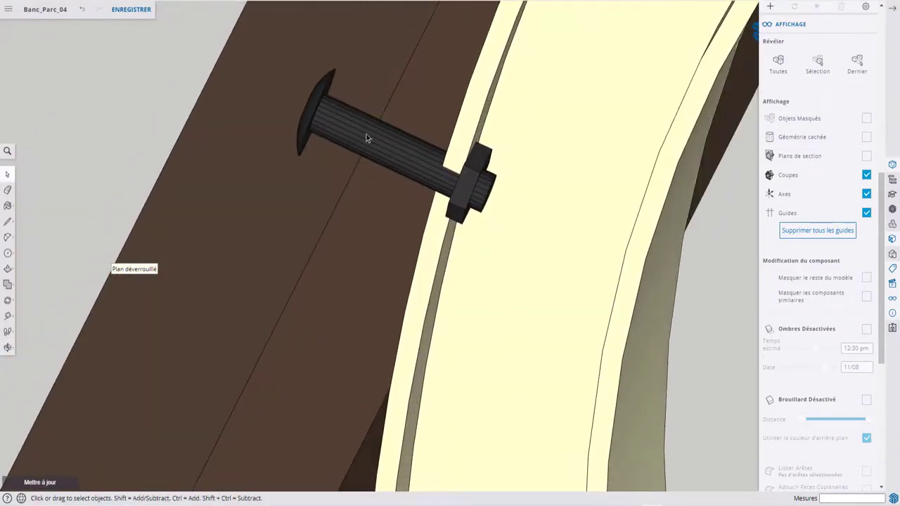
mouse_move(438, 156)
middle_down()
mouse_move(368, 159)
mouse_move(405, 181)
mouse_move(394, 190)
mouse_move(358, 185)
mouse_move(301, 213)
mouse_move(349, 197)
middle_up()
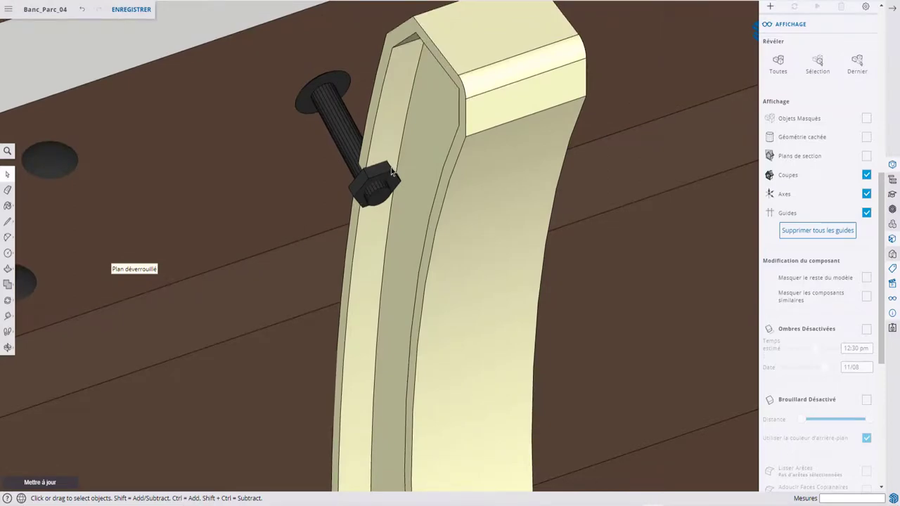
middle_drag(373, 184, 559, 213)
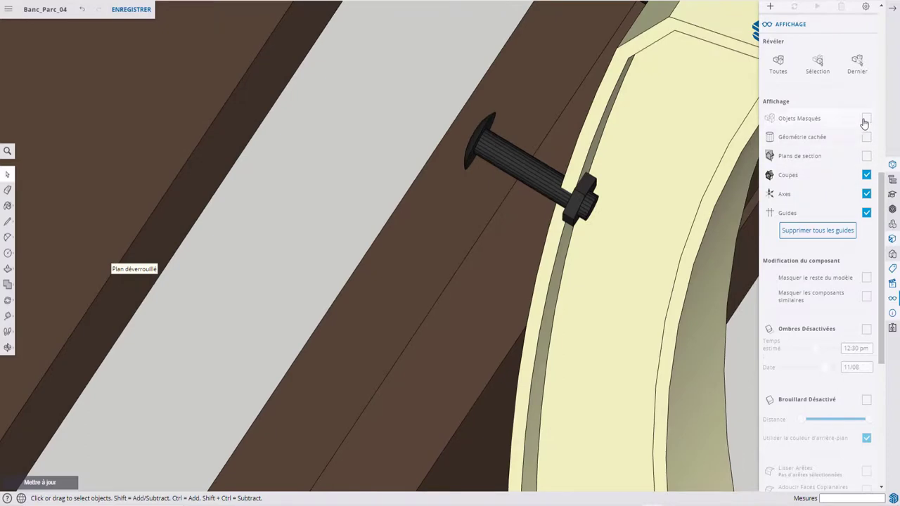
Show hidden geometry again, reveal the hatched part along the slat, and inspect the bench.
click(866, 119)
right_click(523, 226)
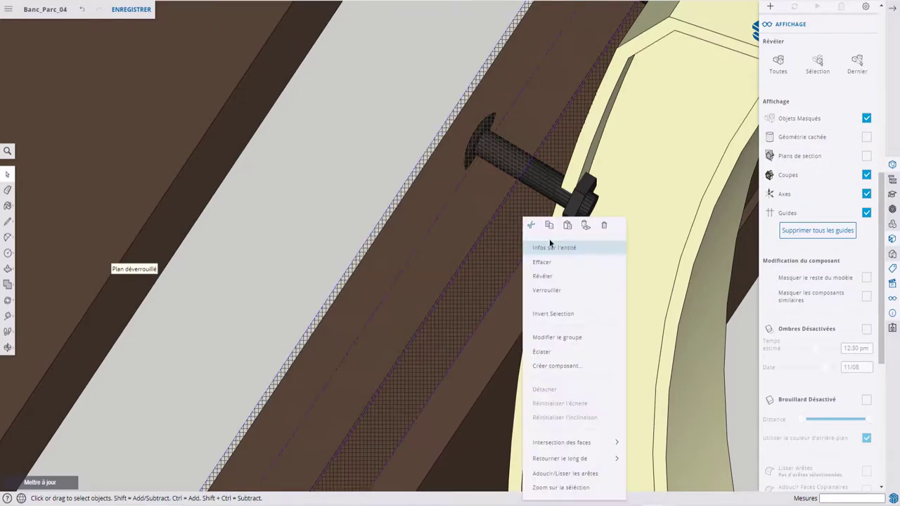
click(545, 276)
scroll(471, 202, down, 3)
mouse_move(470, 202)
middle_down()
mouse_move(402, 221)
mouse_move(591, 218)
mouse_move(502, 218)
mouse_move(558, 243)
mouse_move(422, 373)
mouse_move(429, 425)
mouse_move(373, 281)
middle_up()
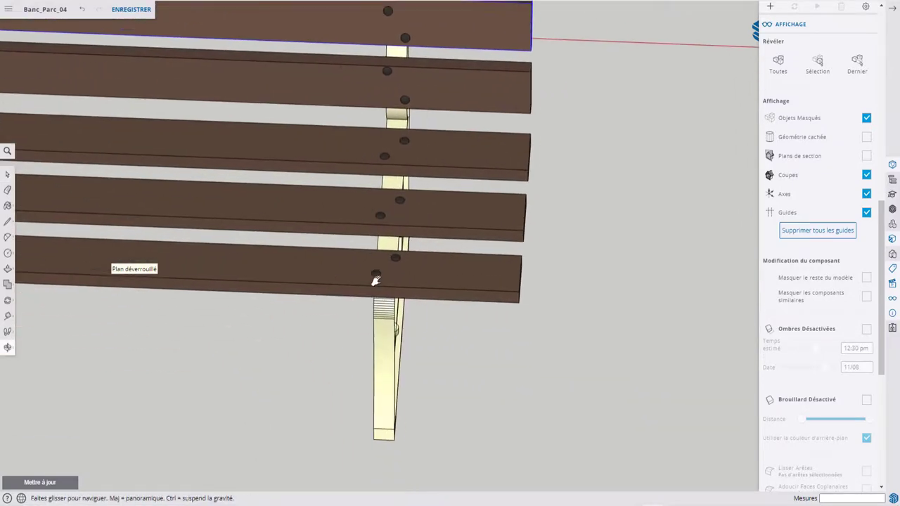
scroll(376, 293, up, 3)
scroll(415, 168, up, 2)
mouse_move(416, 169)
middle_down()
mouse_move(419, 227)
mouse_move(434, 221)
middle_up()
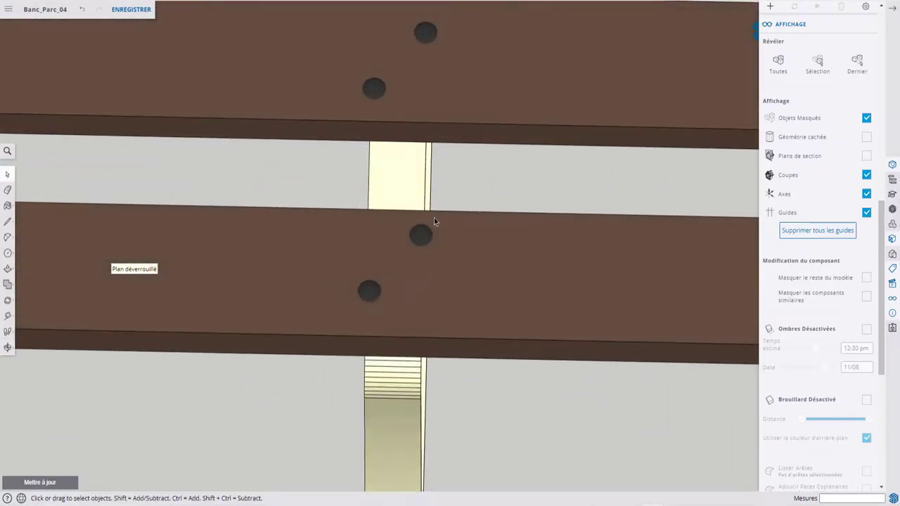
mouse_move(355, 311)
middle_down()
mouse_move(422, 92)
mouse_move(389, 47)
mouse_move(281, 24)
mouse_move(381, 20)
mouse_move(394, 86)
mouse_move(407, 88)
middle_up()
scroll(454, 98, down, 3)
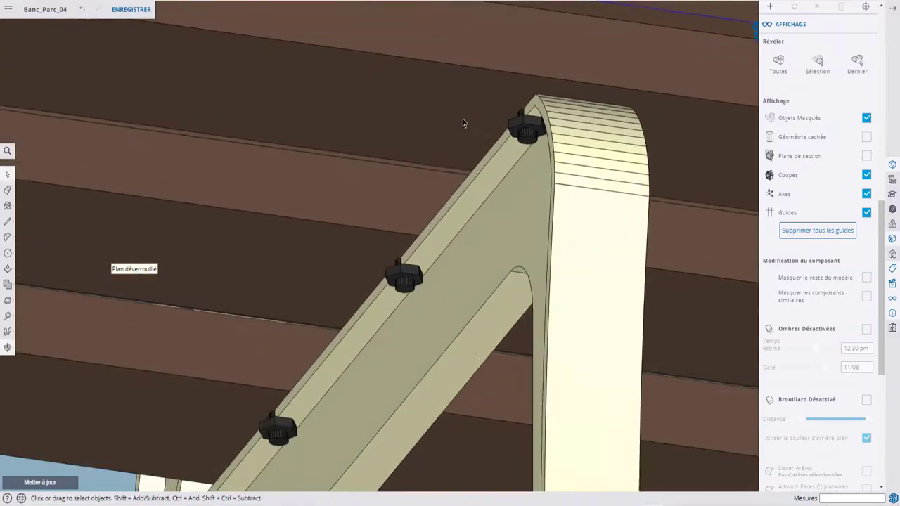
scroll(461, 121, down, 3)
scroll(408, 102, down, 3)
scroll(479, 266, up, 5)
Turn the bench to a straight front view and open the hamburger main menu.
scroll(471, 263, down, 3)
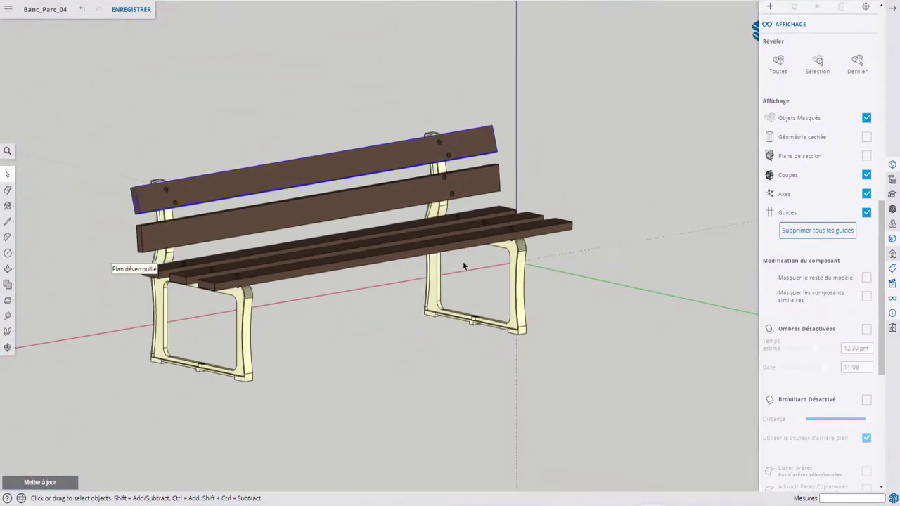
mouse_move(466, 261)
mouse_down()
mouse_move(436, 263)
mouse_move(538, 261)
mouse_move(150, 323)
mouse_up()
scroll(432, 182, up, 3)
key(space)
middle_drag(432, 182, 351, 198)
scroll(420, 190, down, 3)
scroll(341, 204, up, 3)
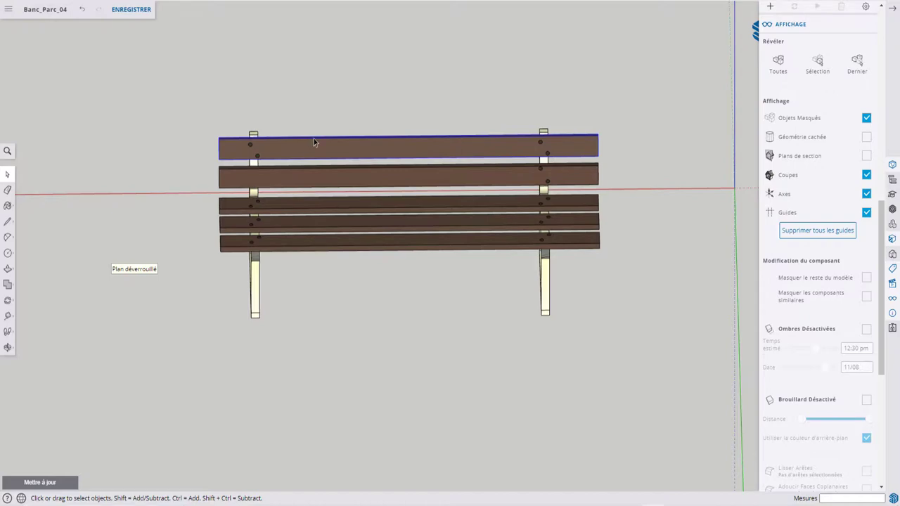
click(8, 9)
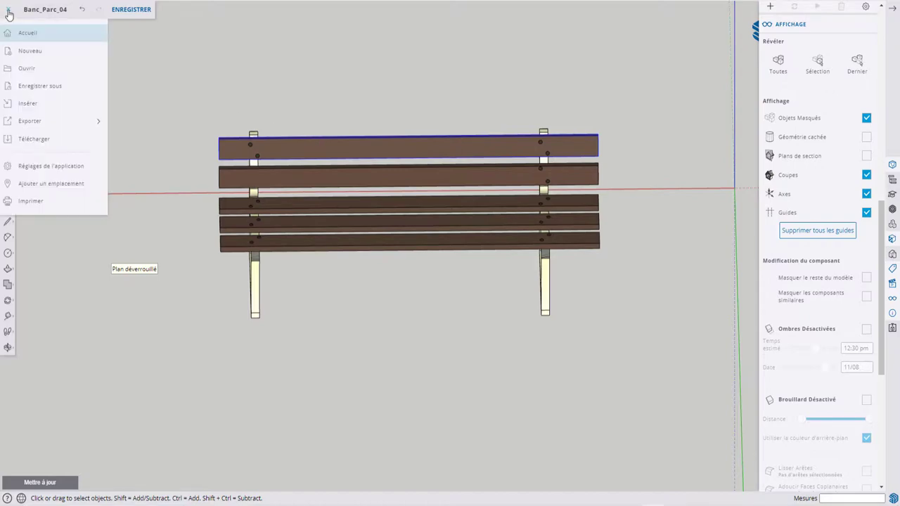
Open Banc_Parc_05.skp via Ouvrir, saving the current bench model when prompted.
click(26, 70)
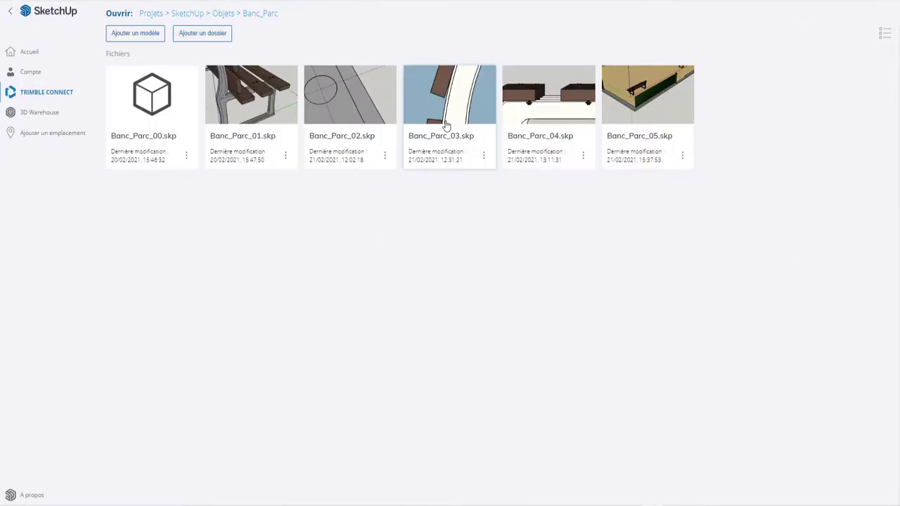
click(625, 94)
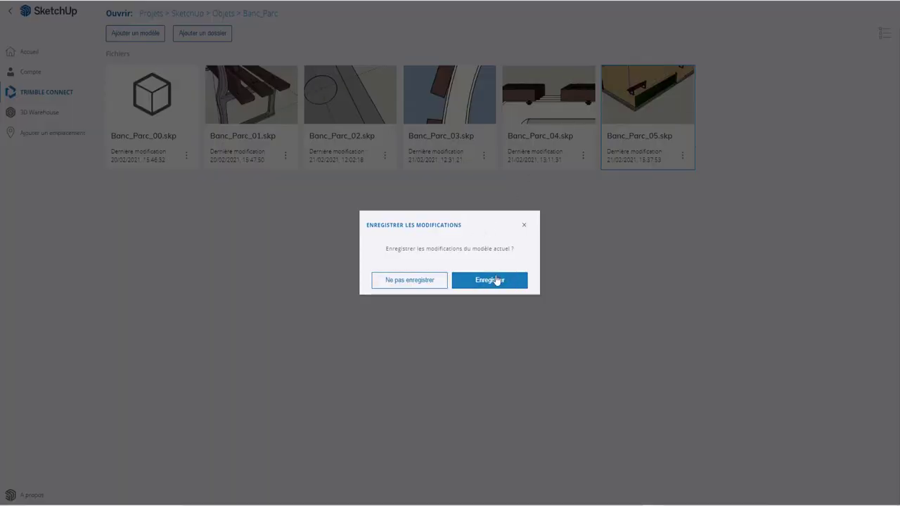
click(411, 280)
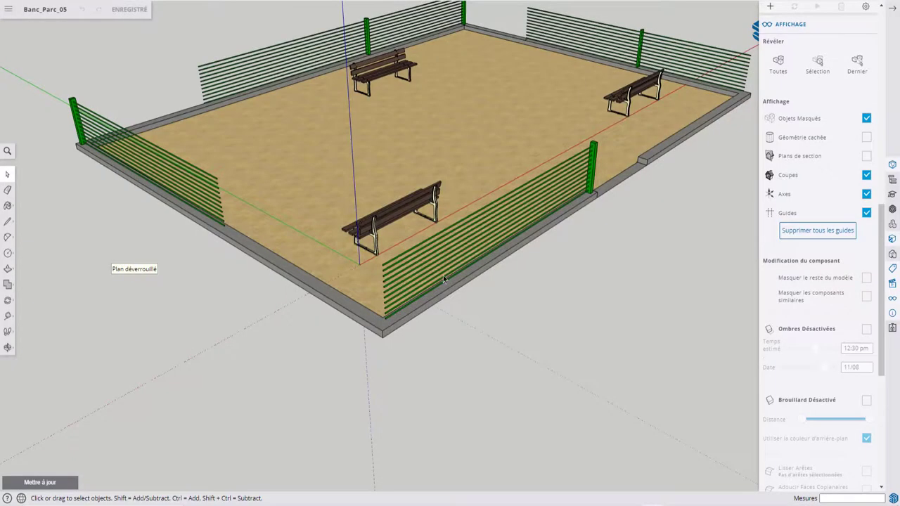
mouse_move(443, 275)
middle_down()
mouse_move(585, 222)
mouse_move(264, 232)
mouse_move(445, 137)
mouse_move(413, 201)
middle_up()
scroll(468, 204, up, 4)
scroll(464, 201, up, 4)
scroll(463, 199, up, 3)
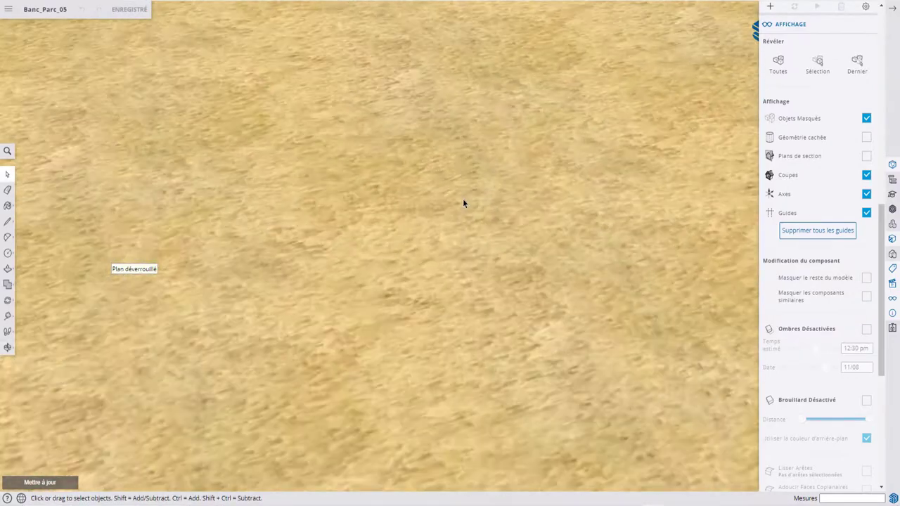
scroll(463, 198, down, 3)
scroll(460, 197, down, 4)
mouse_move(458, 196)
middle_down()
mouse_move(446, 209)
mouse_move(439, 193)
middle_up()
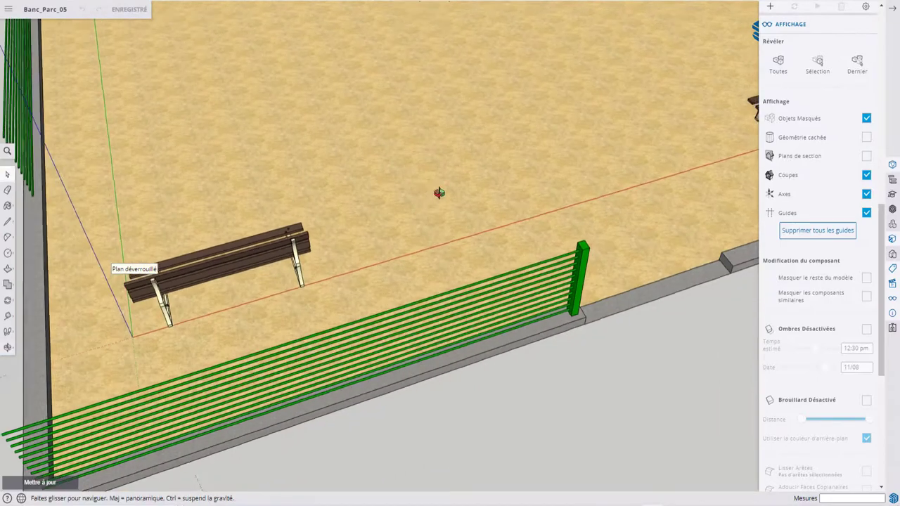
scroll(457, 168, down, 4)
scroll(474, 151, up, 2)
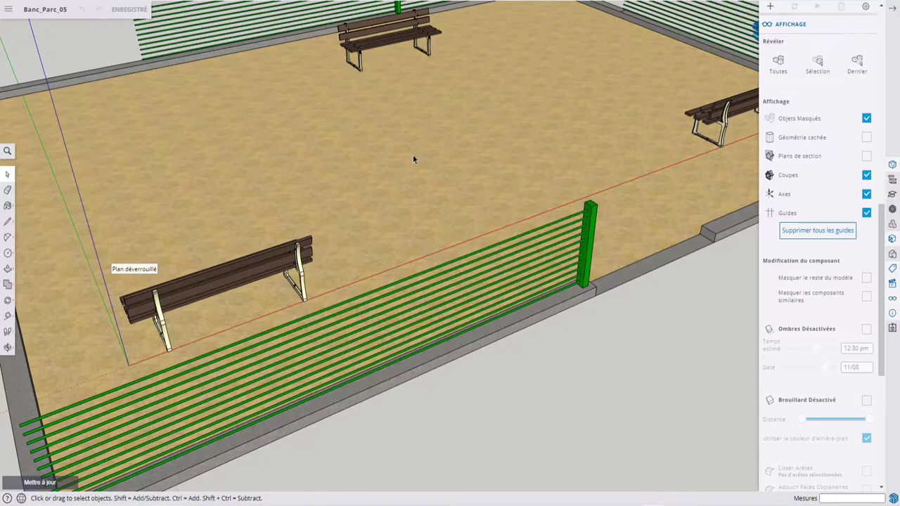
scroll(413, 156, down, 2)
scroll(414, 155, down, 3)
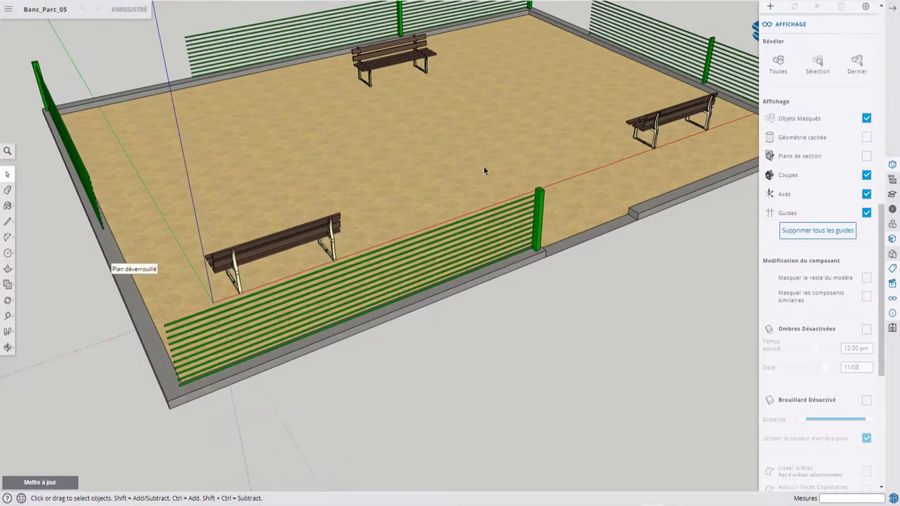
mouse_move(413, 155)
middle_down()
mouse_move(547, 181)
mouse_move(553, 191)
middle_up()
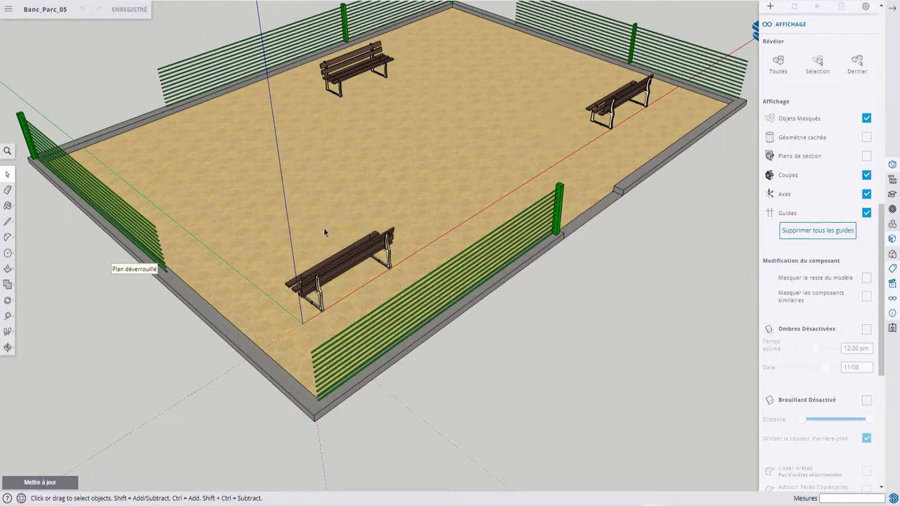
mouse_move(324, 232)
middle_down()
mouse_move(488, 285)
mouse_move(514, 322)
mouse_move(499, 289)
mouse_move(520, 265)
middle_up()
scroll(513, 319, up, 5)
scroll(481, 307, up, 3)
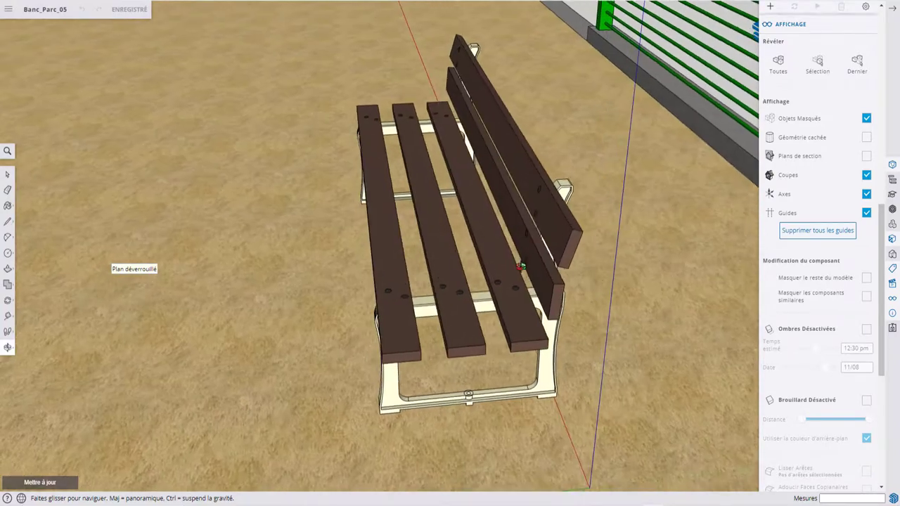
scroll(514, 332, up, 4)
scroll(484, 341, up, 1)
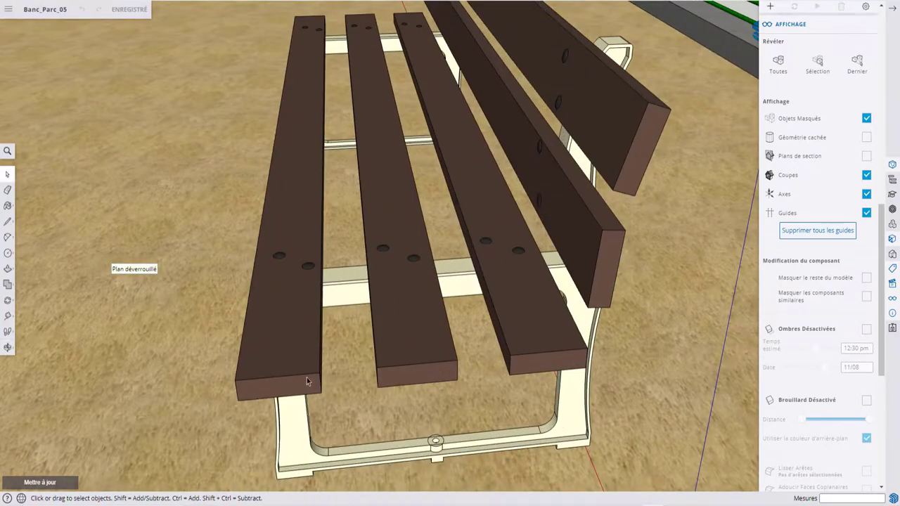
scroll(307, 377, down, 2)
scroll(286, 348, down, 2)
scroll(275, 367, up, 5)
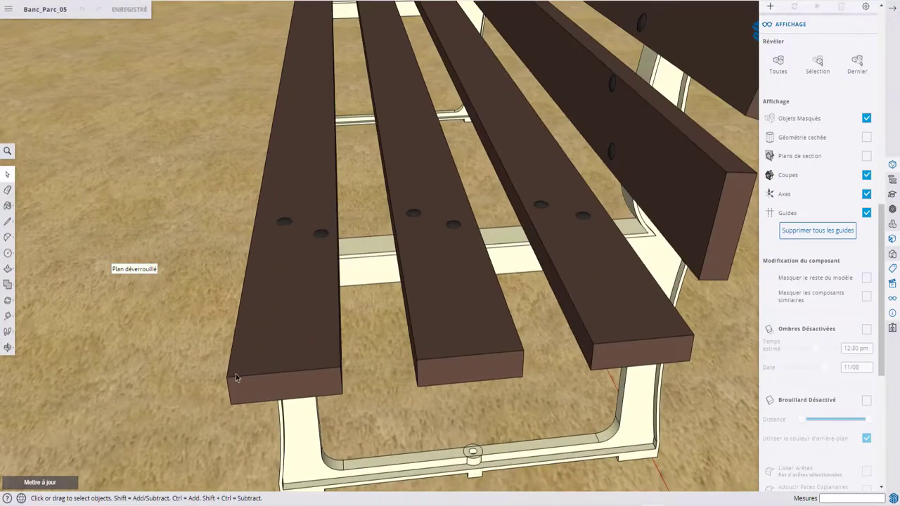
scroll(293, 357, down, 3)
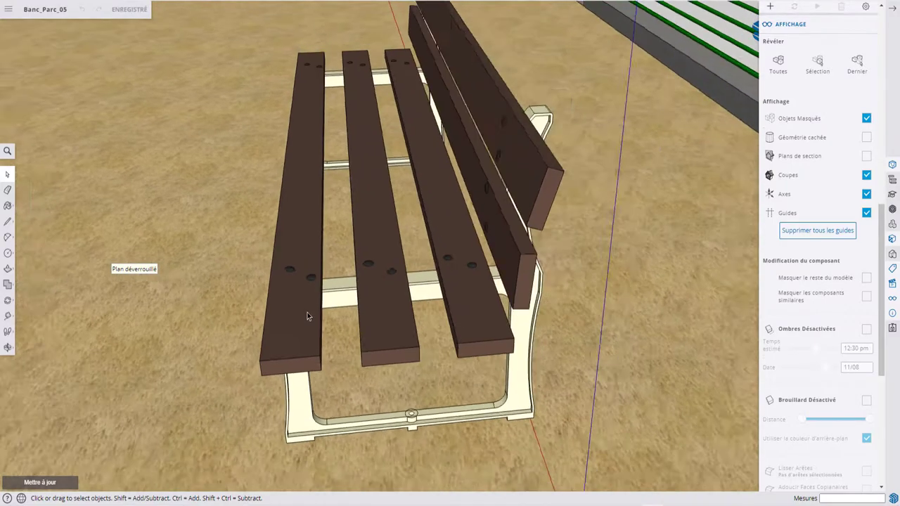
scroll(307, 312, down, 3)
scroll(302, 306, down, 2)
mouse_move(302, 306)
middle_down()
mouse_move(331, 279)
mouse_move(409, 275)
mouse_move(470, 289)
middle_up()
scroll(409, 275, up, 2)
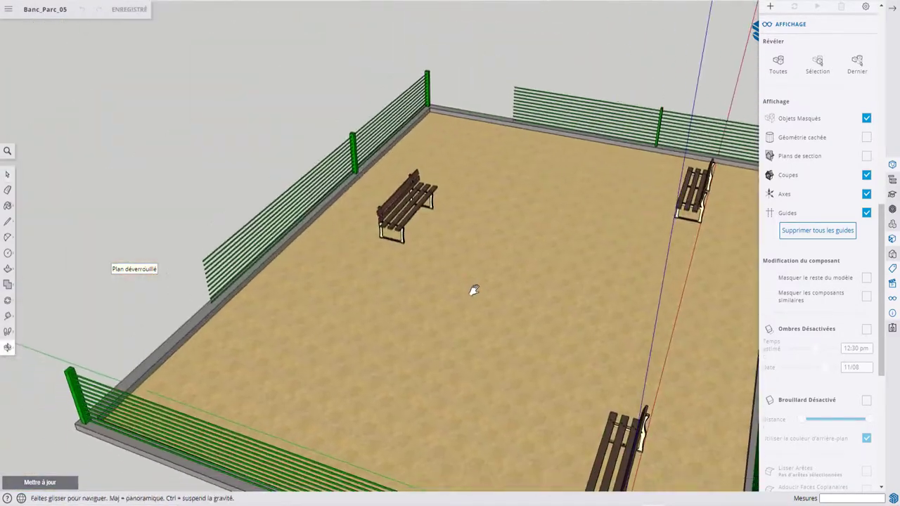
scroll(426, 213, up, 2)
scroll(426, 214, up, 2)
scroll(426, 213, down, 1)
scroll(425, 214, down, 3)
mouse_move(425, 214)
middle_down()
mouse_move(412, 289)
mouse_move(446, 232)
middle_up()
scroll(450, 234, up, 2)
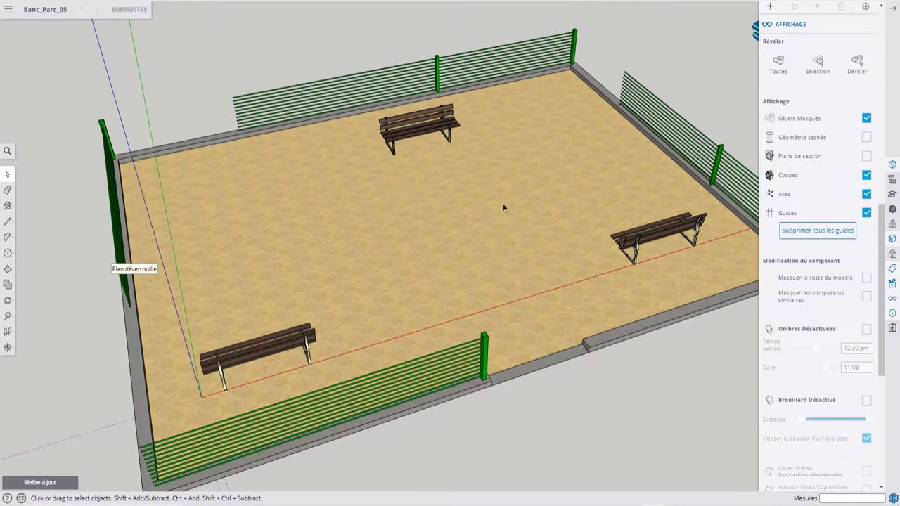
mouse_move(490, 214)
middle_down()
mouse_move(458, 205)
mouse_move(412, 255)
mouse_move(452, 252)
middle_up()
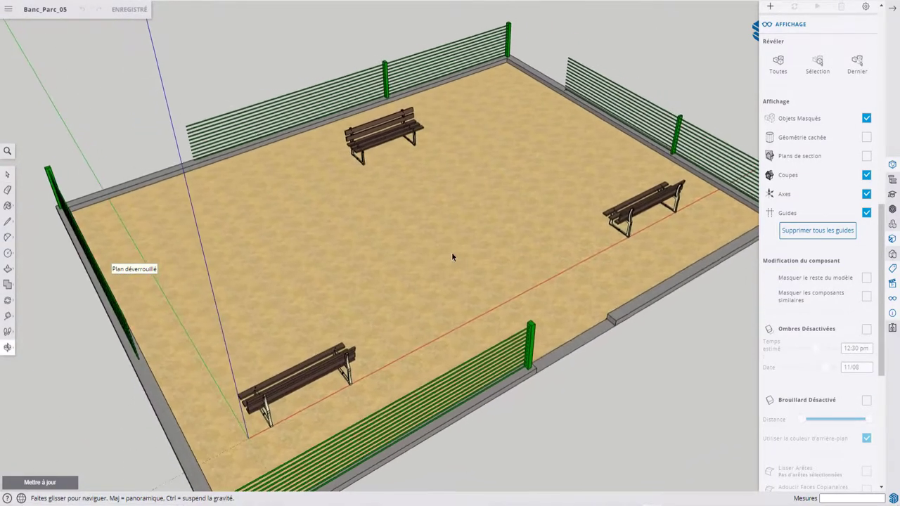
scroll(443, 233, down, 2)
scroll(441, 232, up, 3)
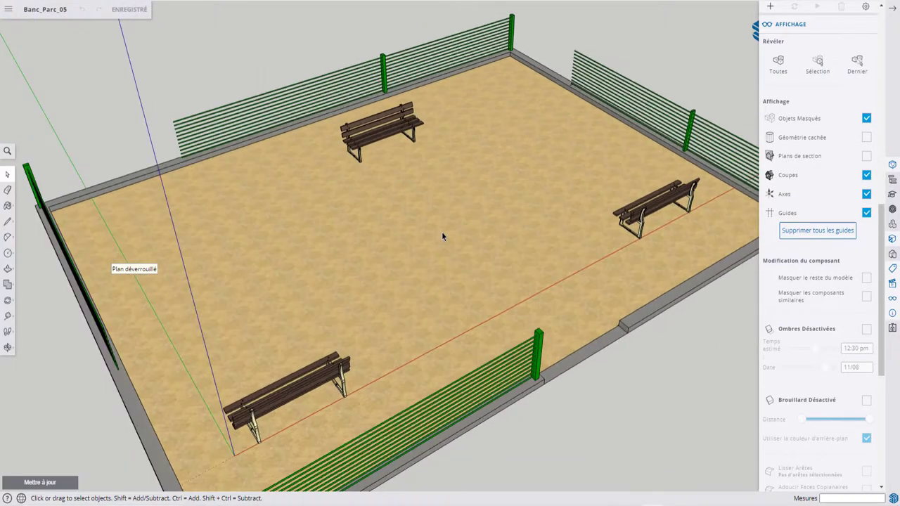